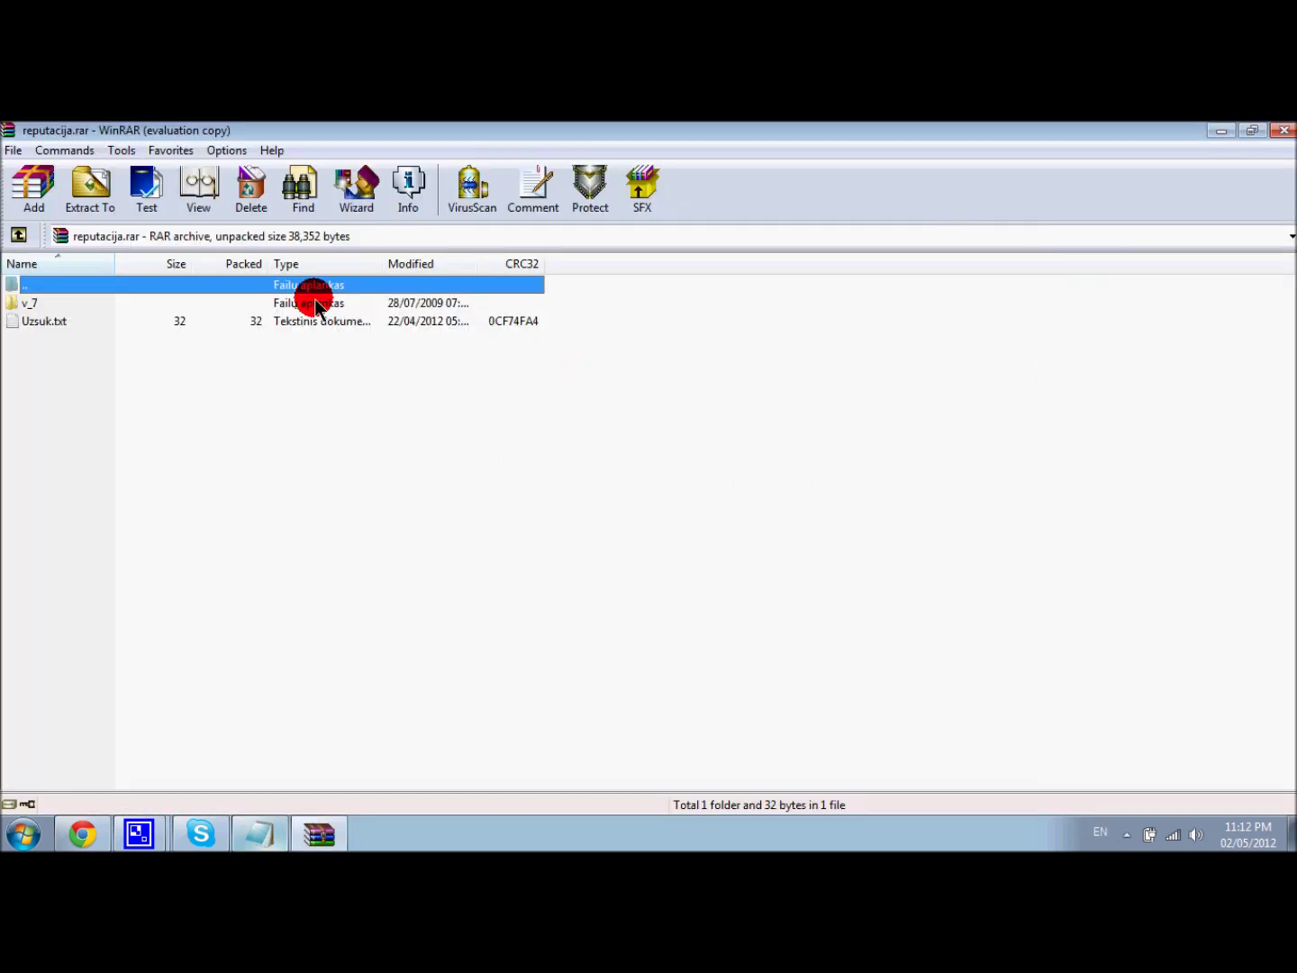
- Extract the forum and infusions folders from v_7 in reputacija.rar to the desktop and close the archive
click(1256, 131)
click(779, 457)
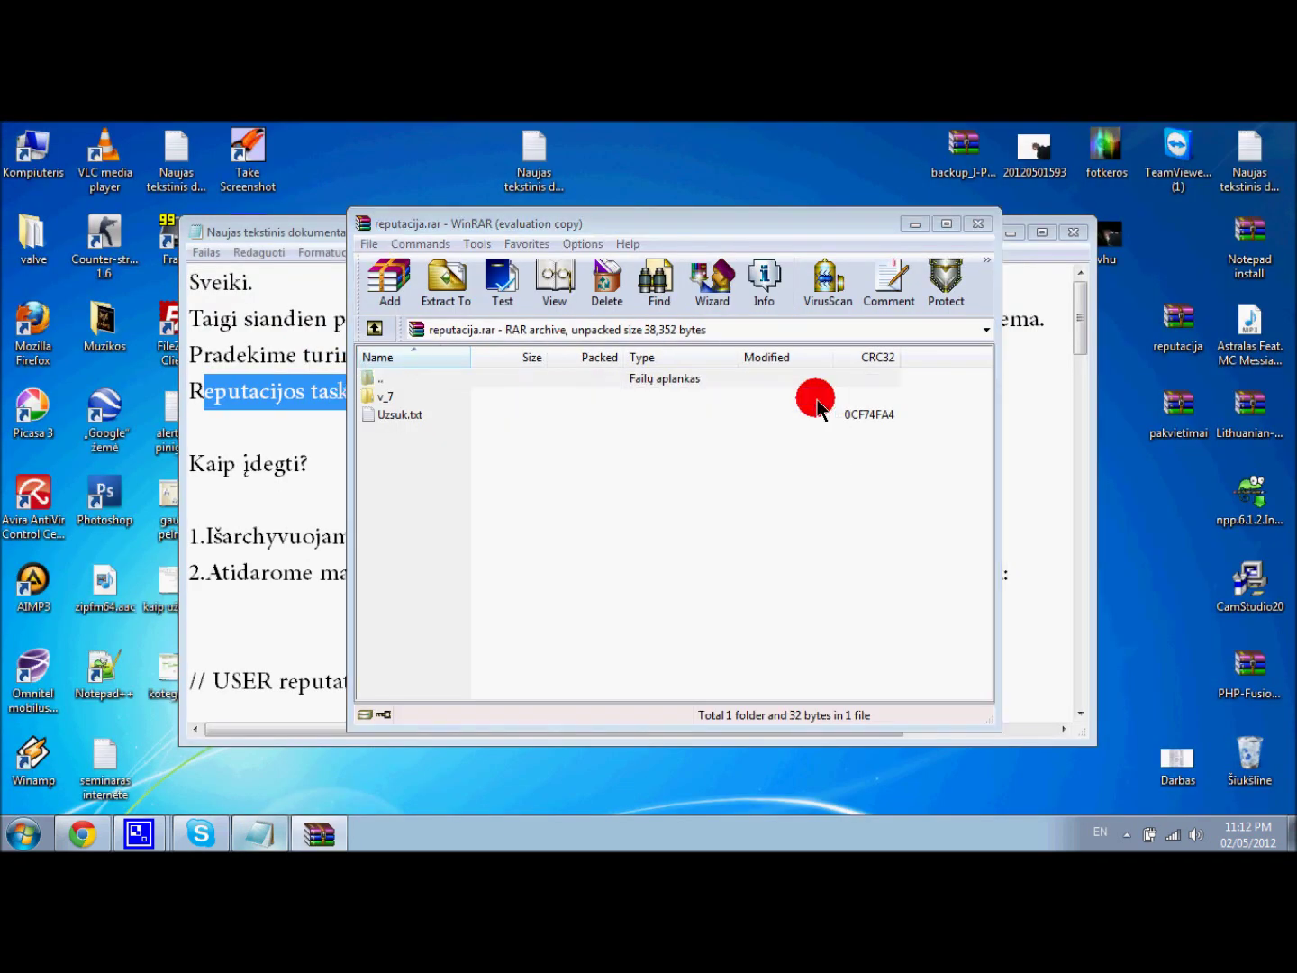
click(410, 398)
double_click(456, 399)
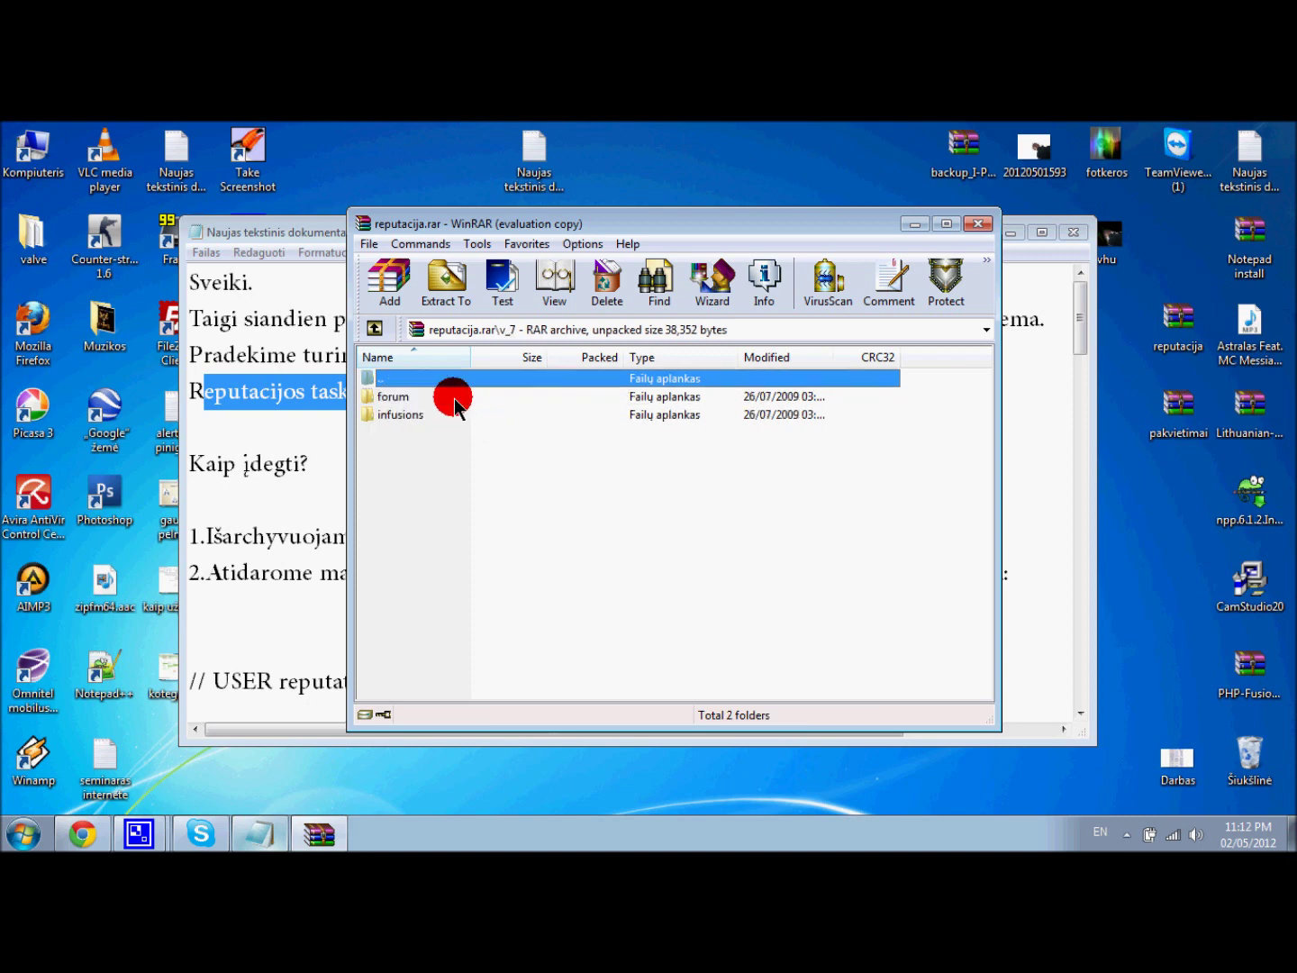
double_click(389, 398)
double_click(393, 385)
drag(419, 441, 1114, 493)
click(976, 224)
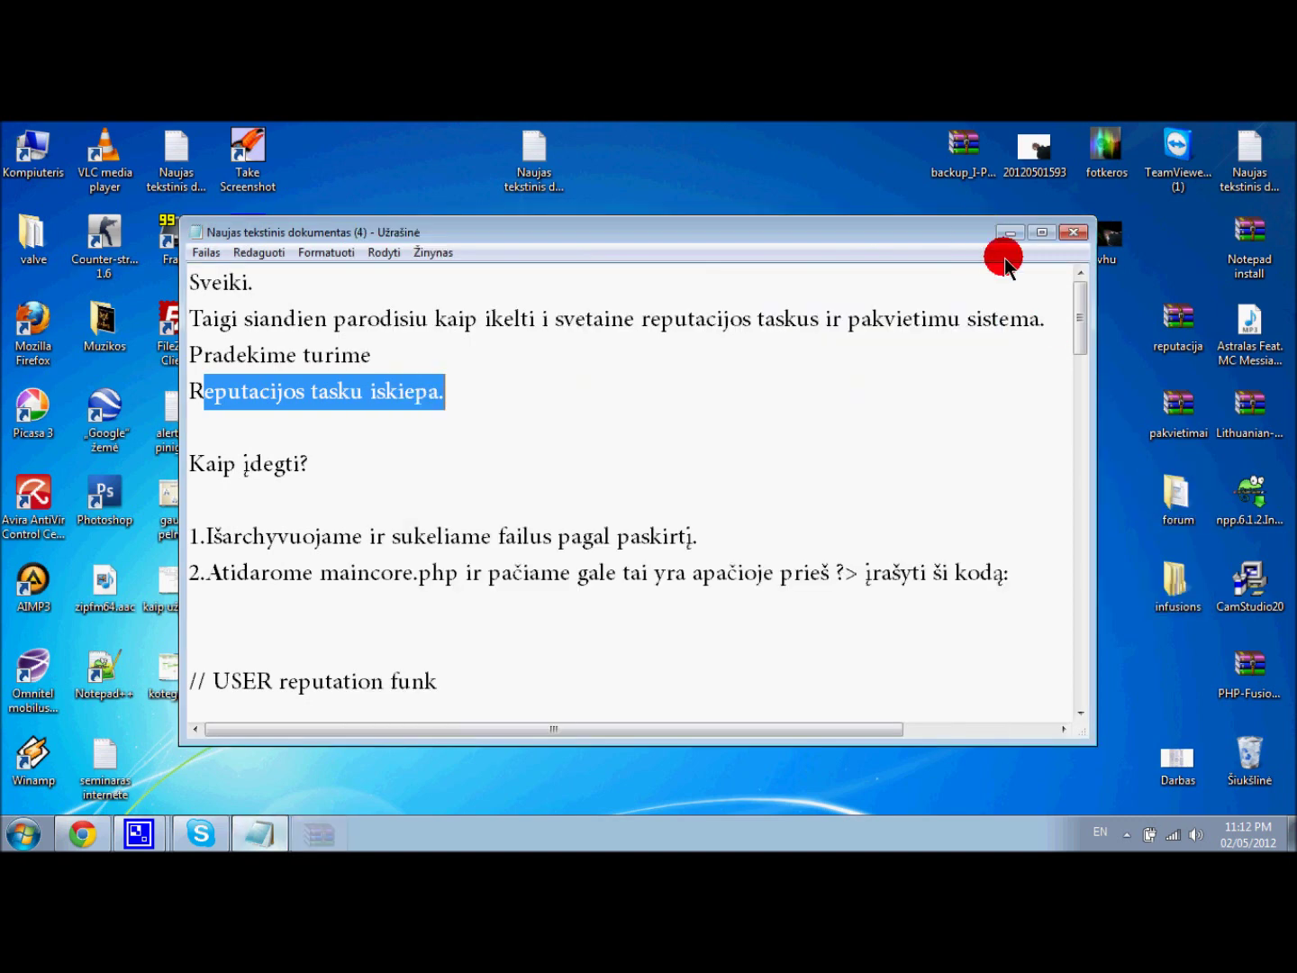
- Delete the reputacija archive from the desktop and place the forum folder below the infusions folder
drag(1175, 334, 1248, 748)
drag(1172, 498, 1122, 662)
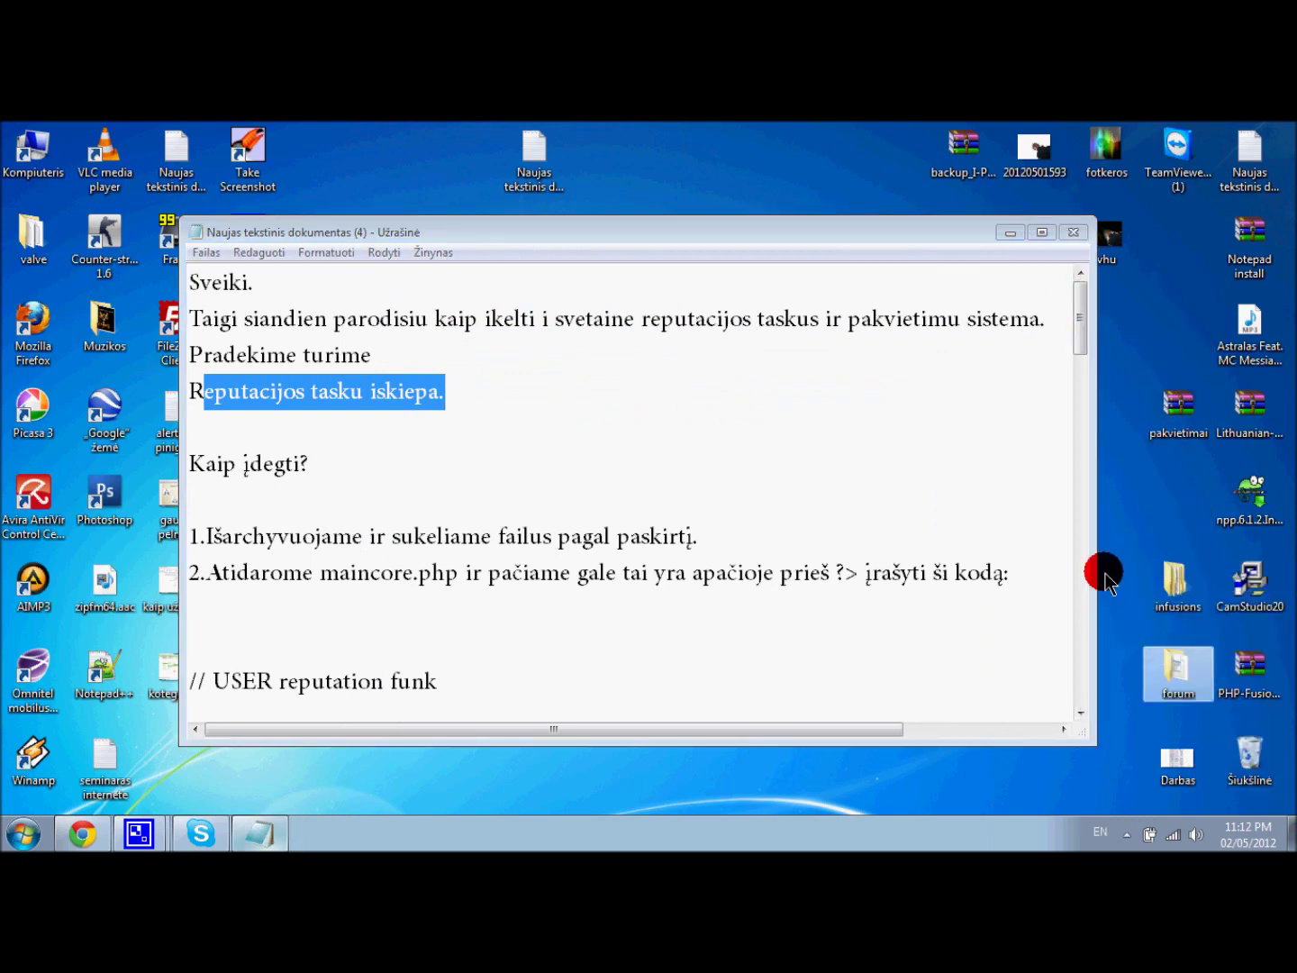
- Enlarge the Notepad instructions and highlight step 1 about unpacking and uploading the files
click(1042, 232)
drag(121, 360, 4, 364)
drag(4, 442, 499, 447)
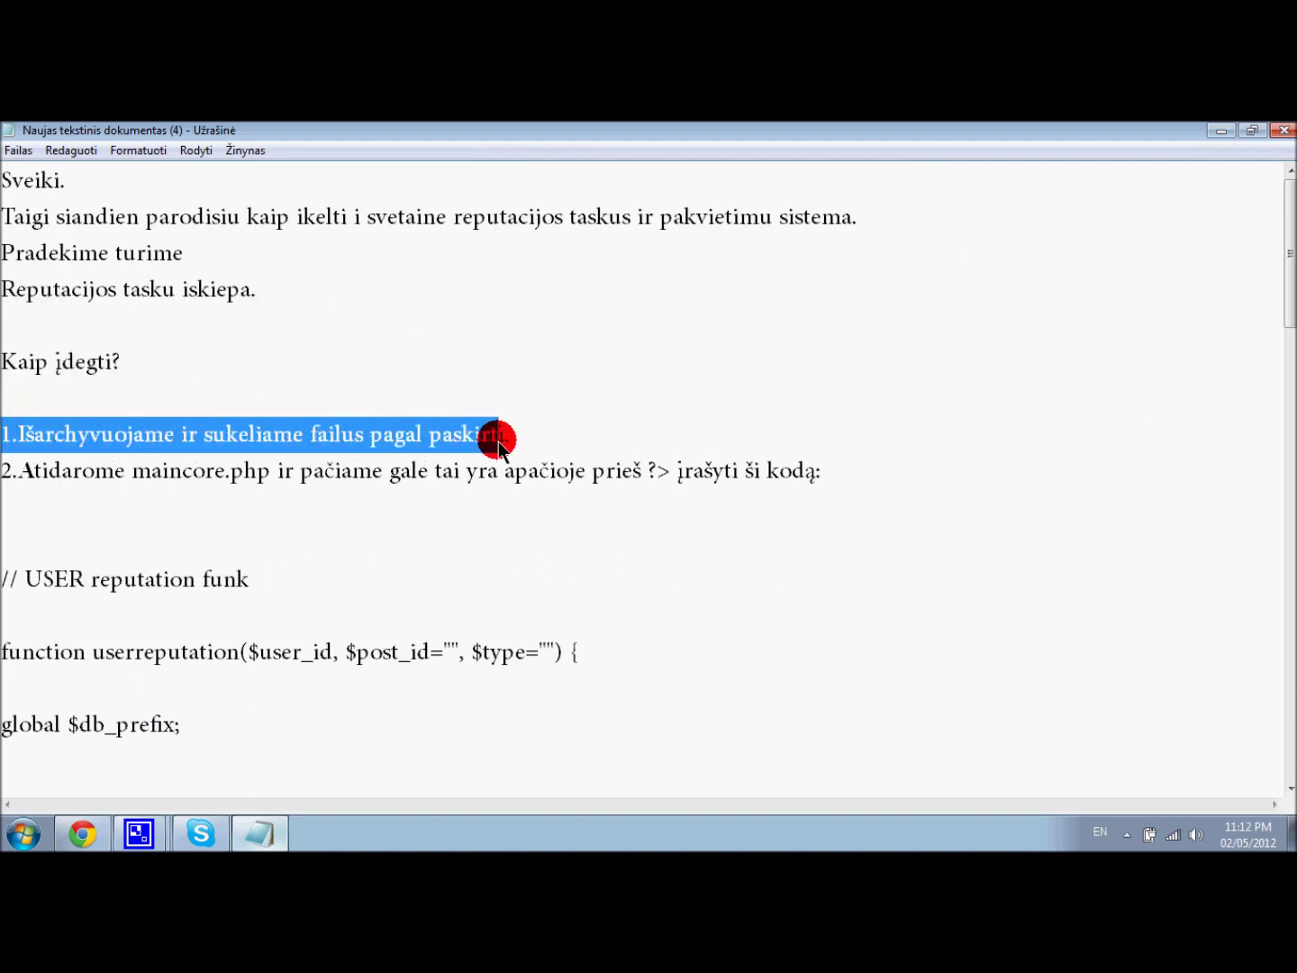
- Open FileZilla and enter i-paslauga.eu as the host together with the account username
click(1219, 131)
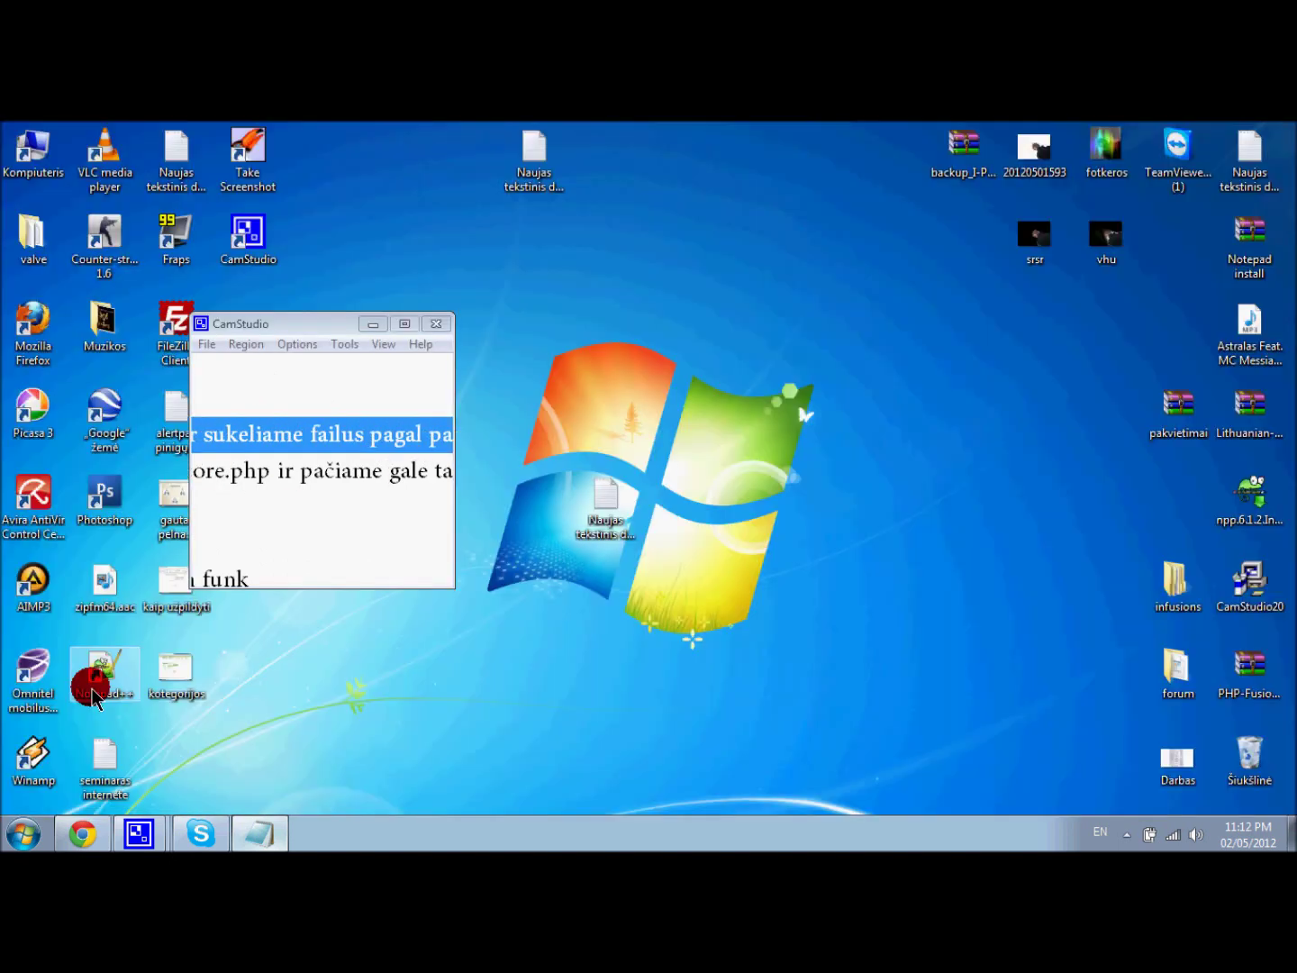
click(181, 339)
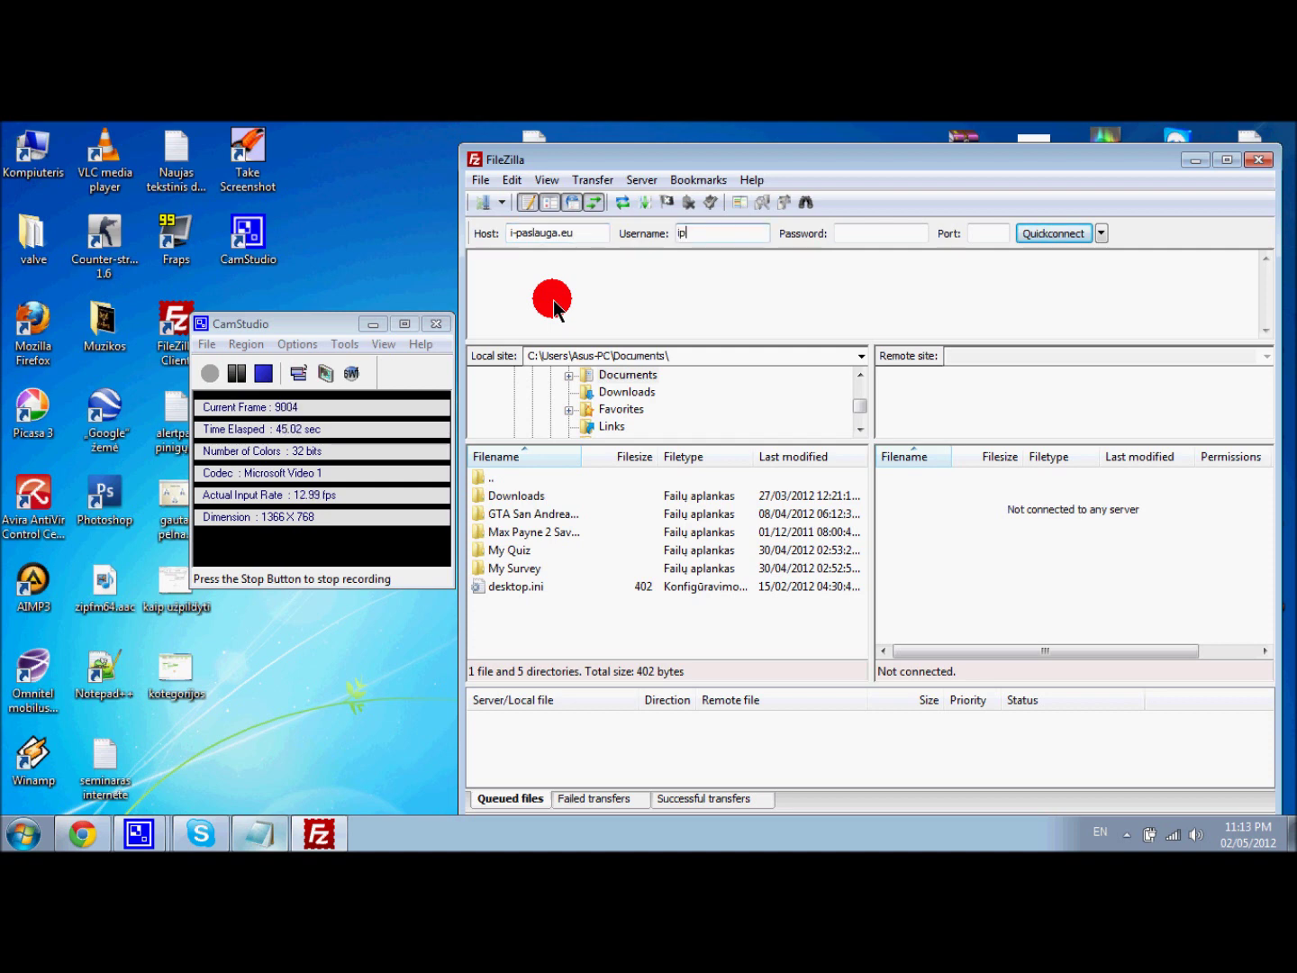
- Switch to Chrome and open the Gmail inbox in a new tab
click(81, 833)
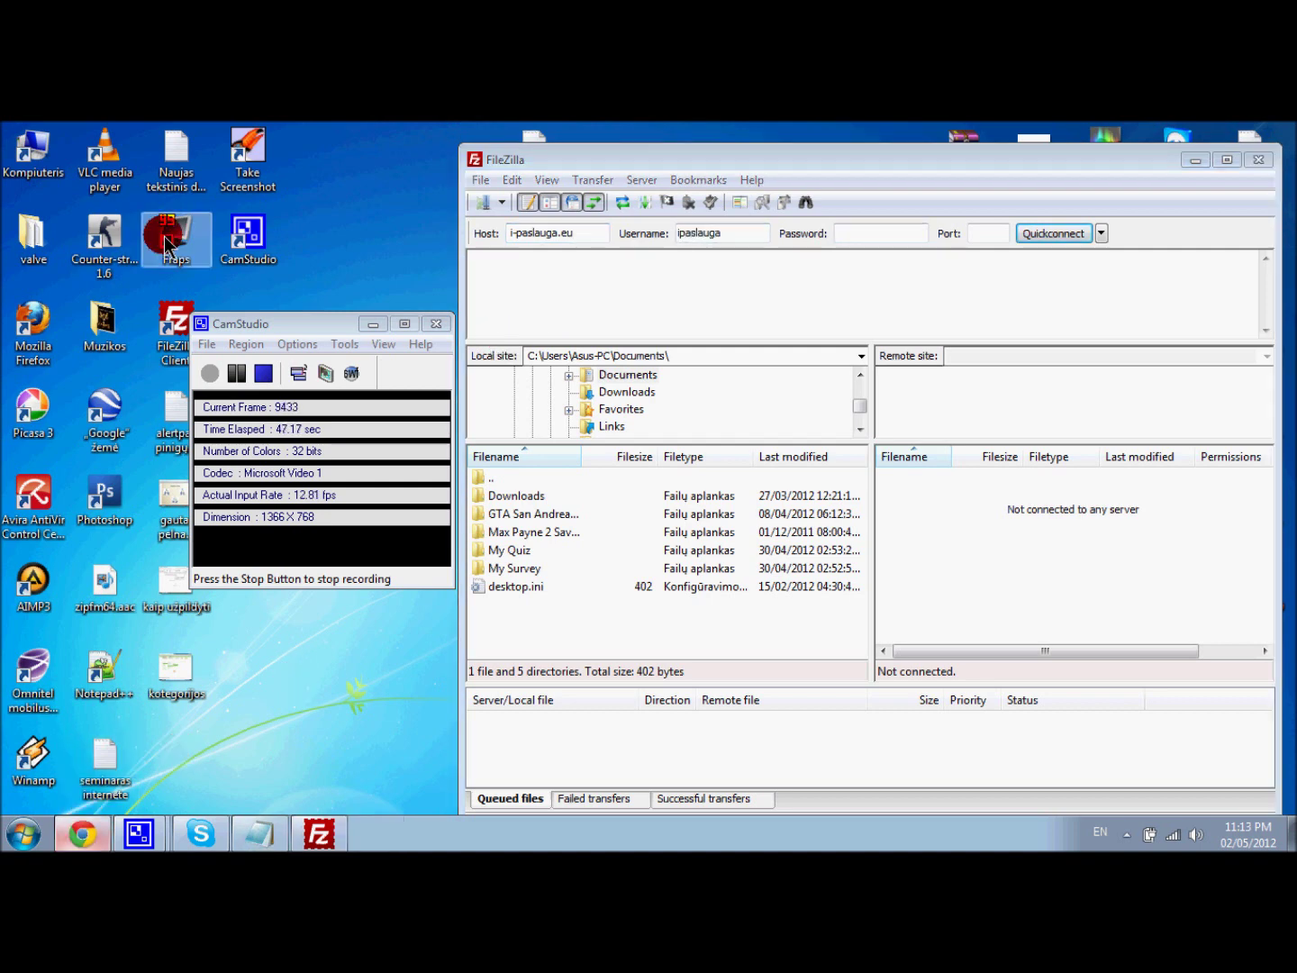
click(210, 135)
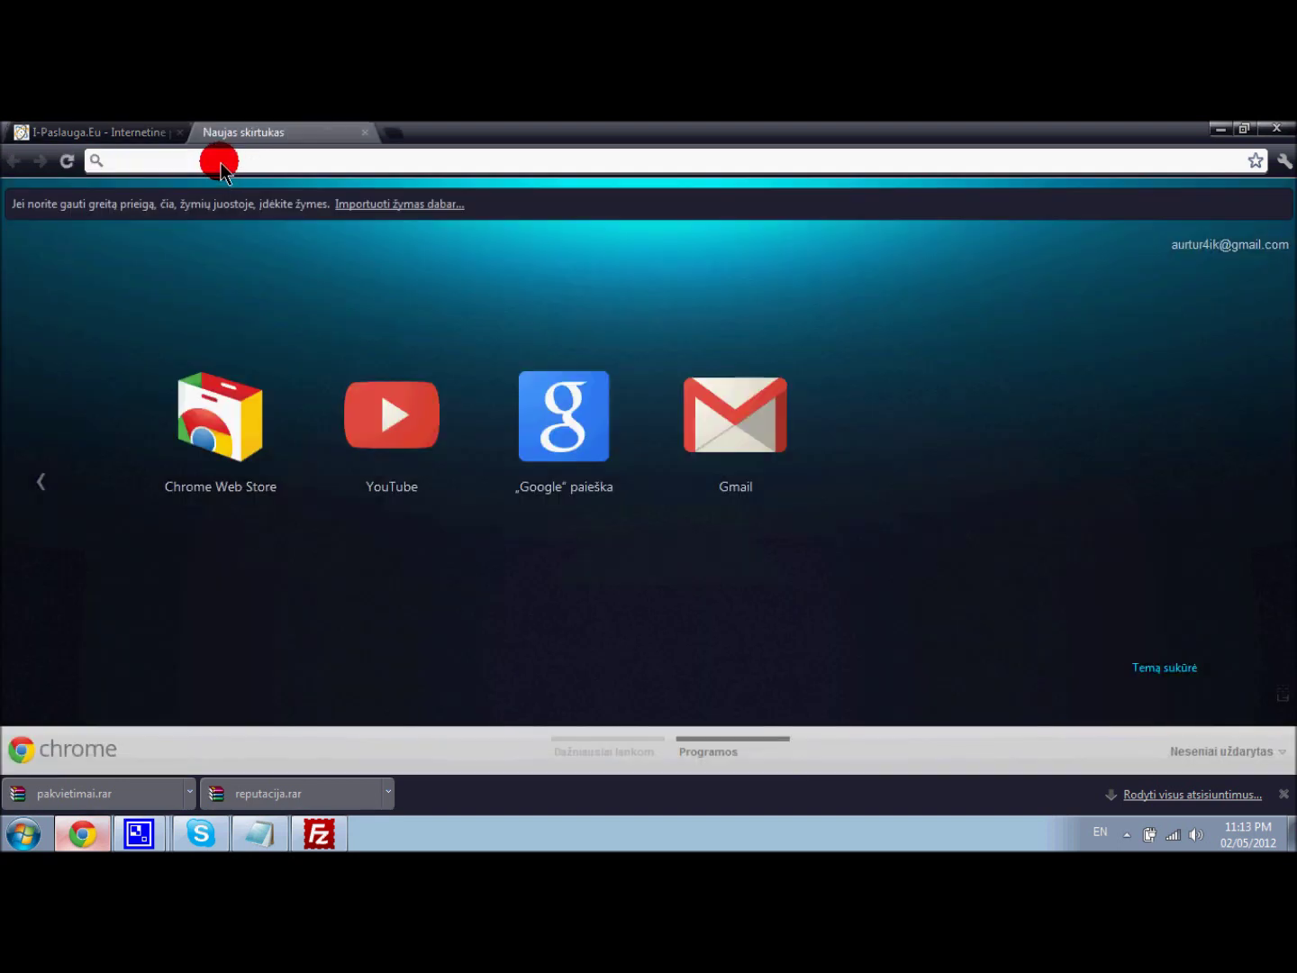
text(g)
key(BackSpace)
text(mail)
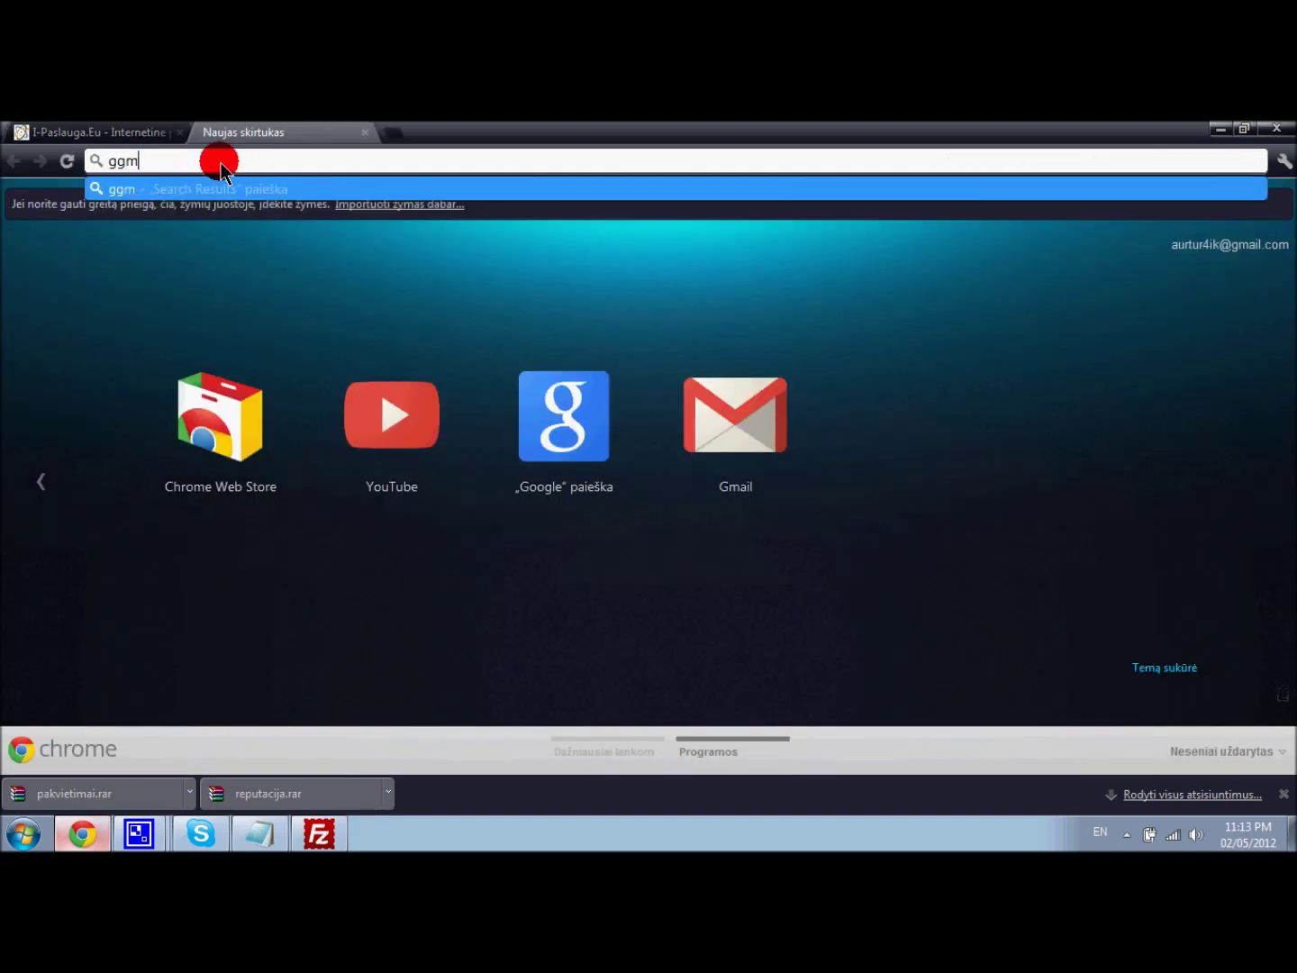
key(Return)
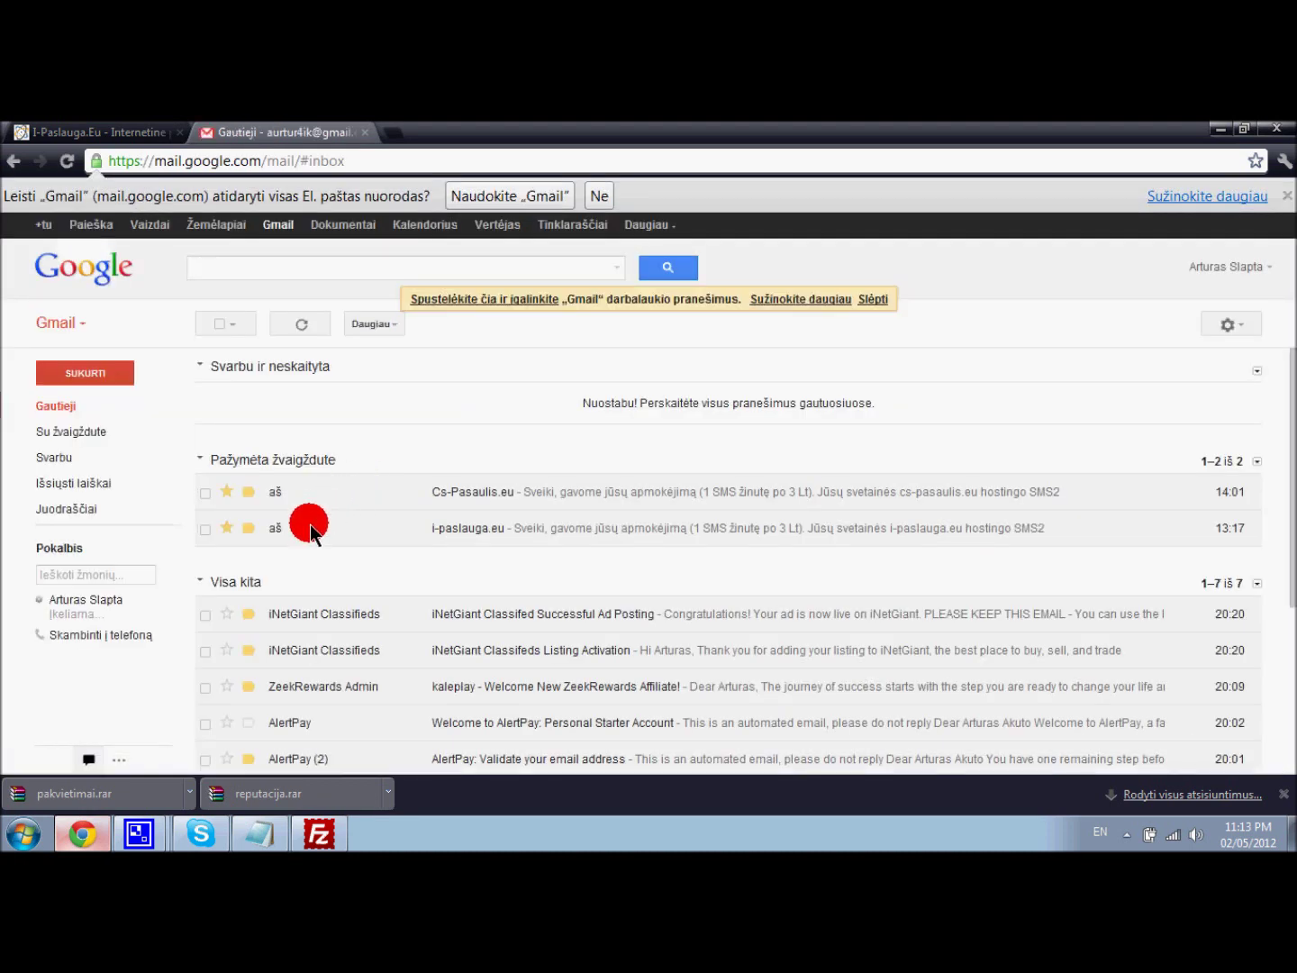
- Copy the FTP password from the starred i-paslauga.eu hosting message and close the Gmail tab
click(307, 522)
scroll(371, 514, down, 1)
mouse_move(358, 515)
mouse_down()
mouse_move(305, 521)
mouse_move(349, 521)
mouse_up()
right_click(313, 524)
click(352, 526)
click(365, 133)
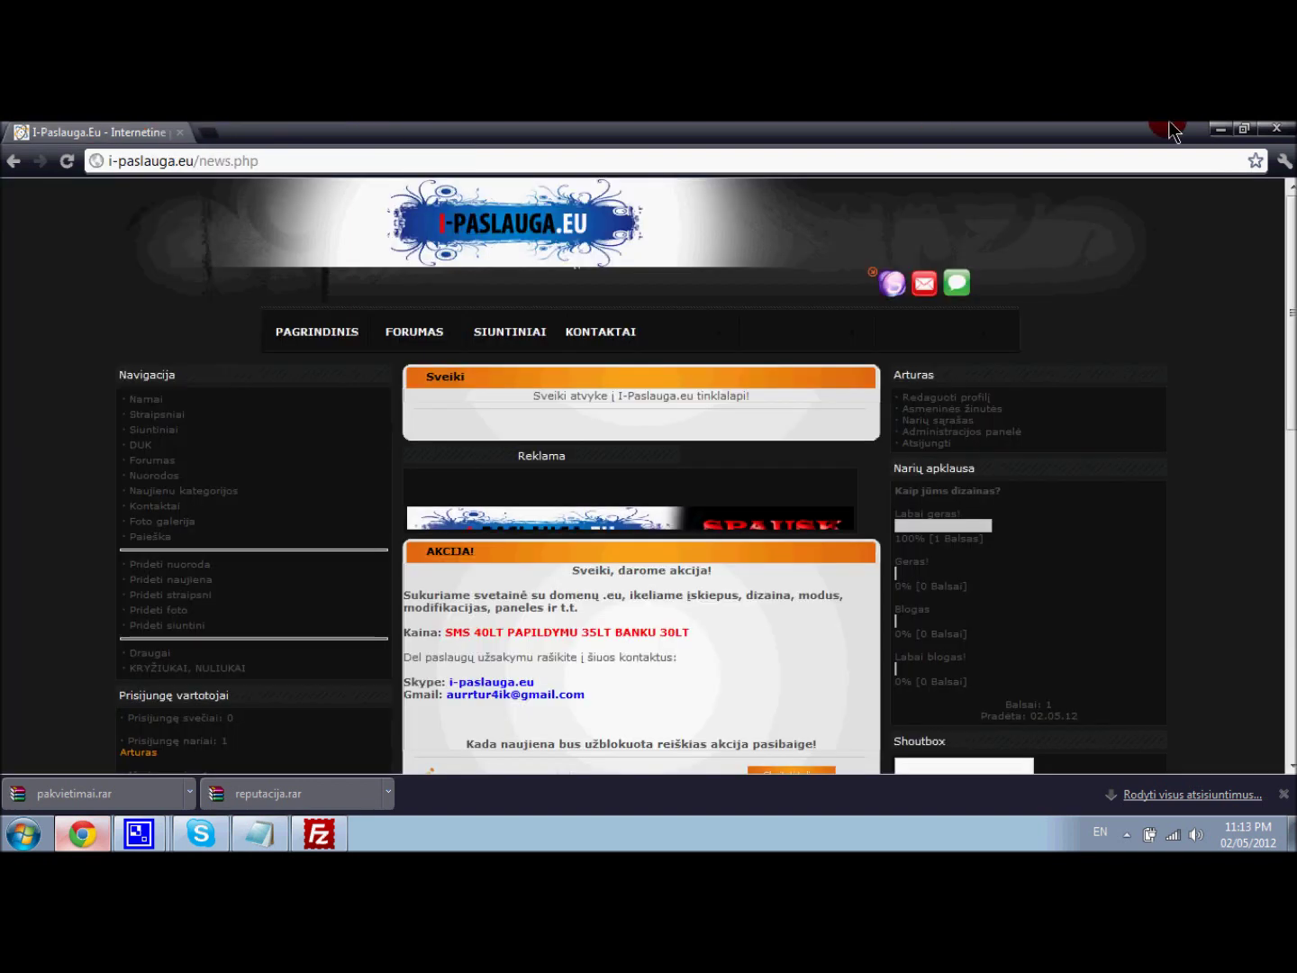
- Return to FileZilla, paste the account password into the Password field and connect to the server
click(1220, 127)
right_click(857, 234)
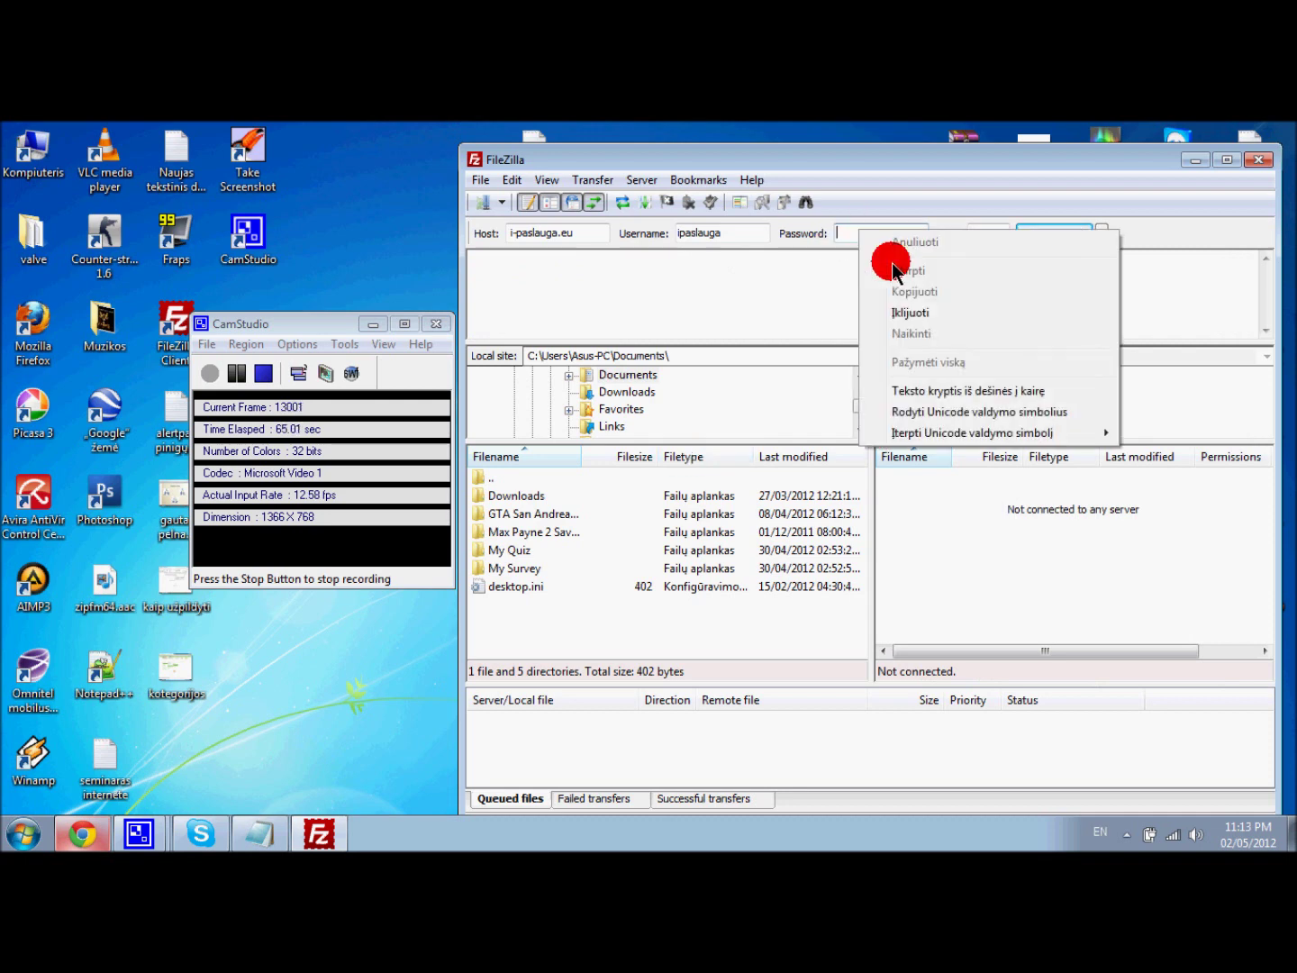
click(912, 311)
click(1051, 234)
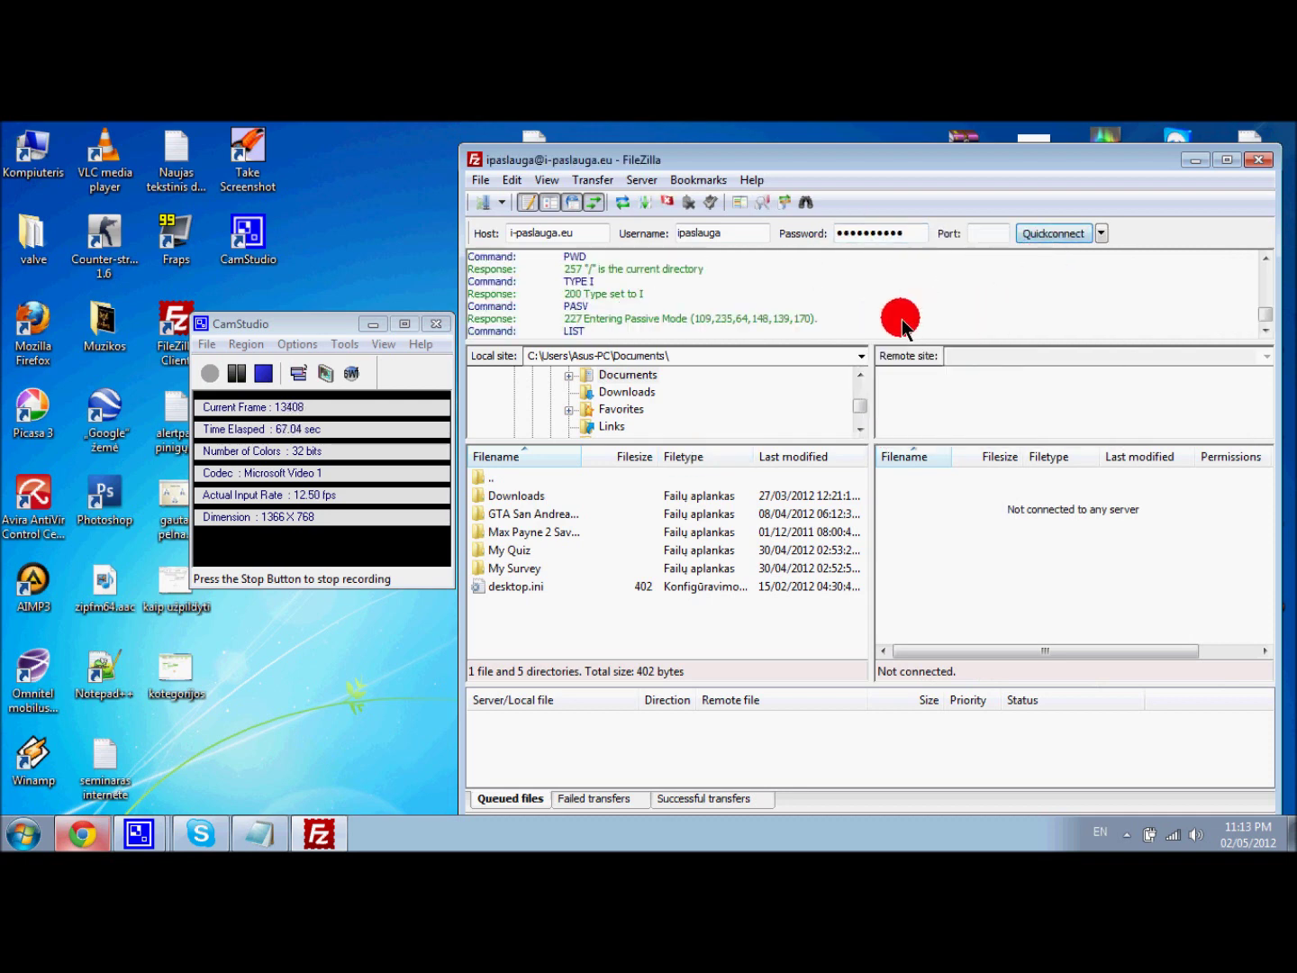
- Open the infusions folder inside public_html on the remote server
drag(1008, 162, 807, 160)
double_click(742, 531)
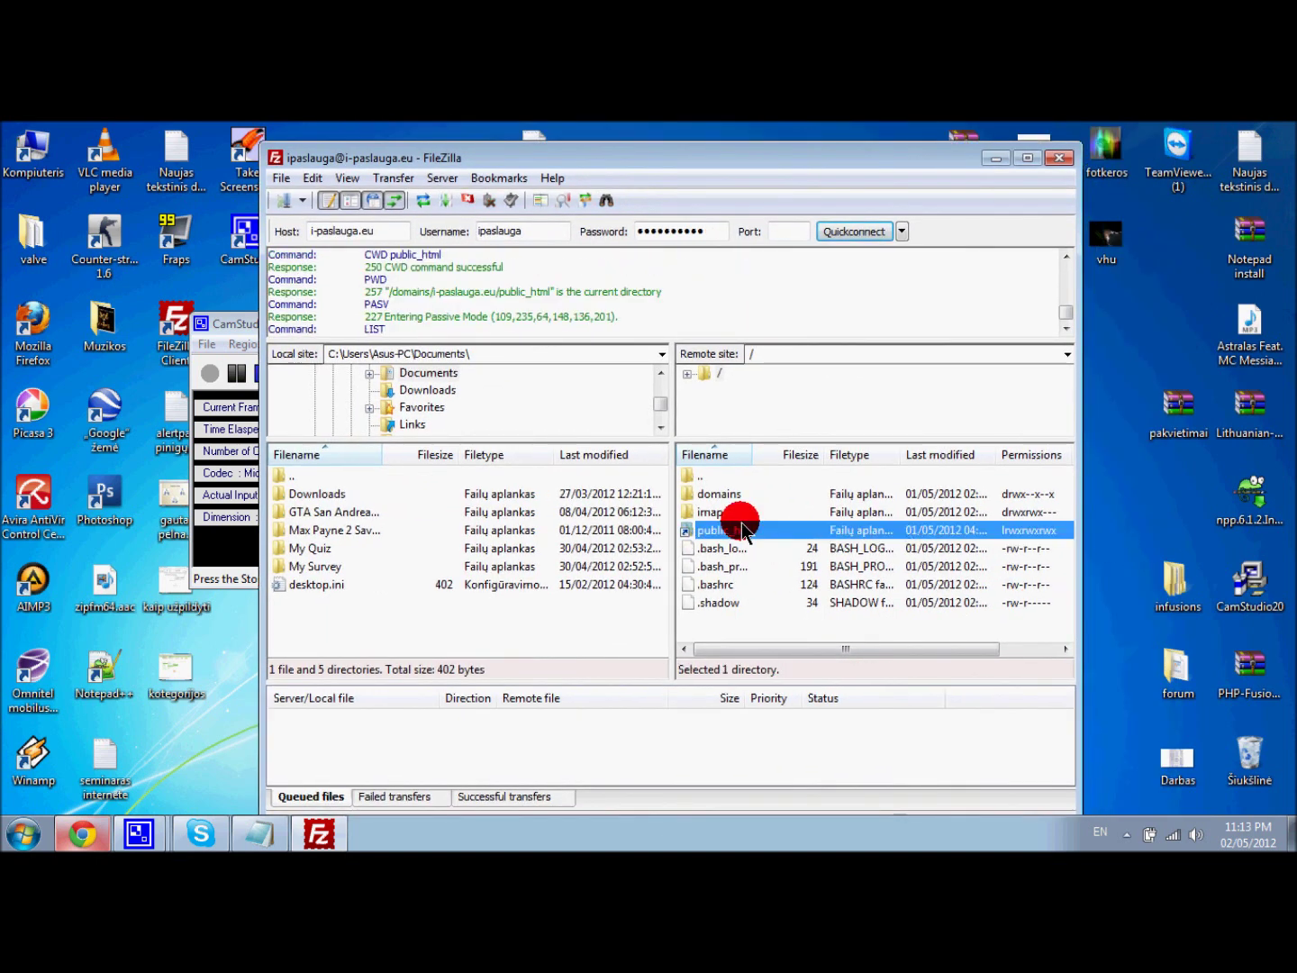
click(721, 585)
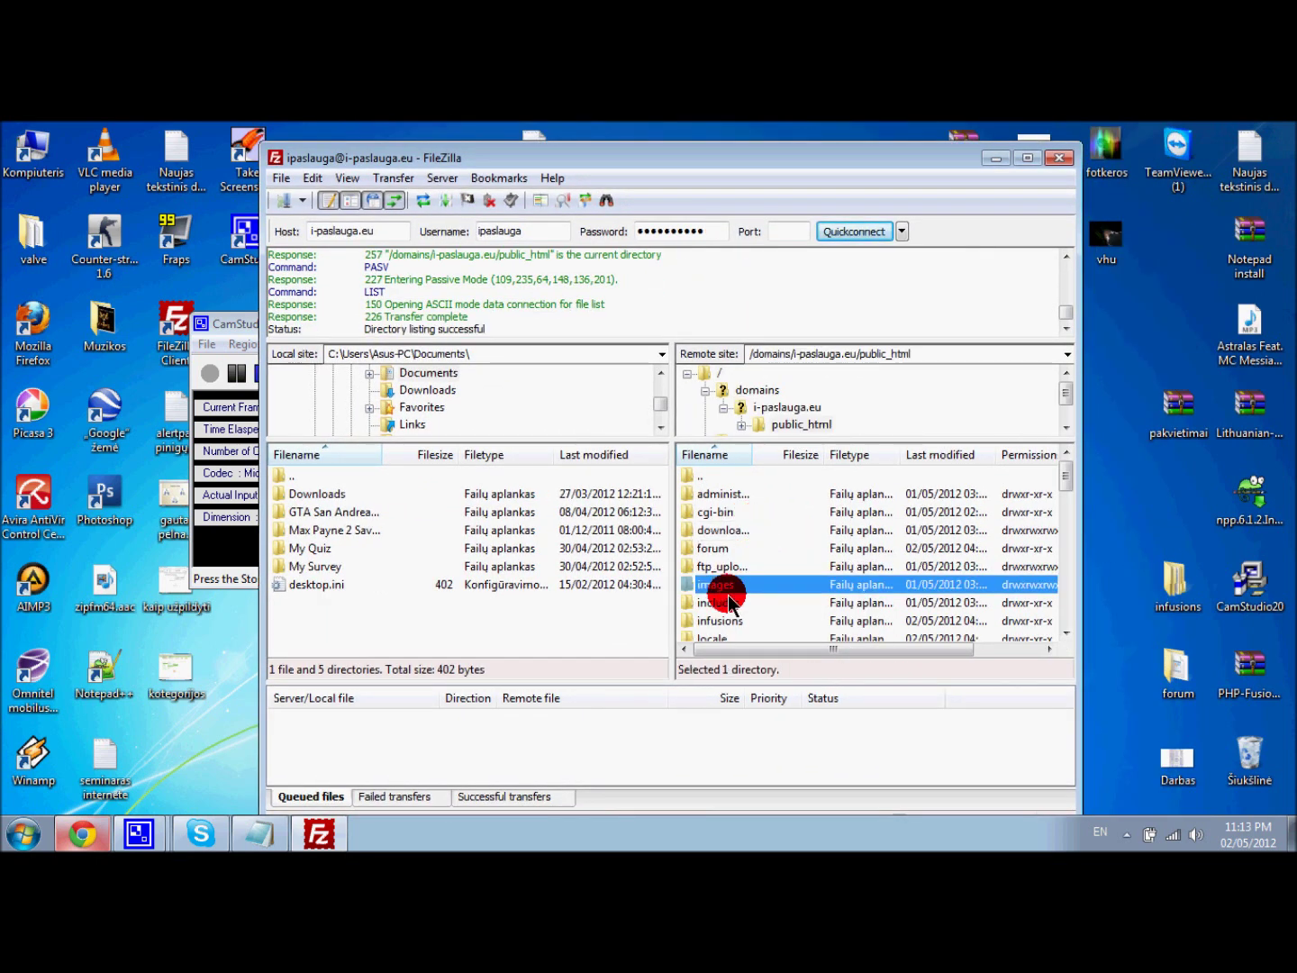
double_click(730, 621)
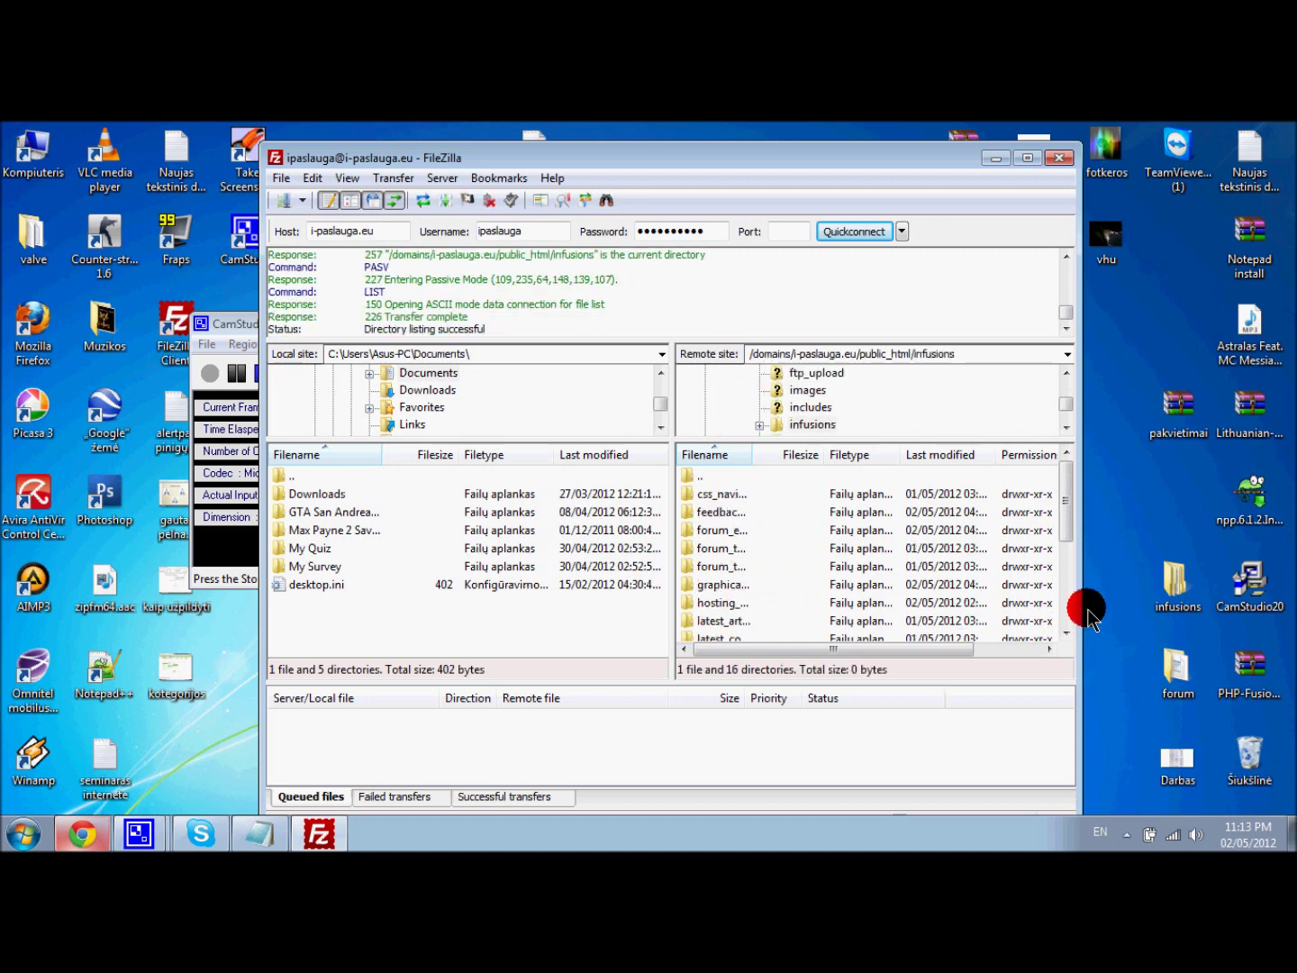
- Compare the reputation folder in the desktop infusions folder with the reputation folder in the server's infusions directory
double_click(1175, 585)
drag(593, 221, 285, 208)
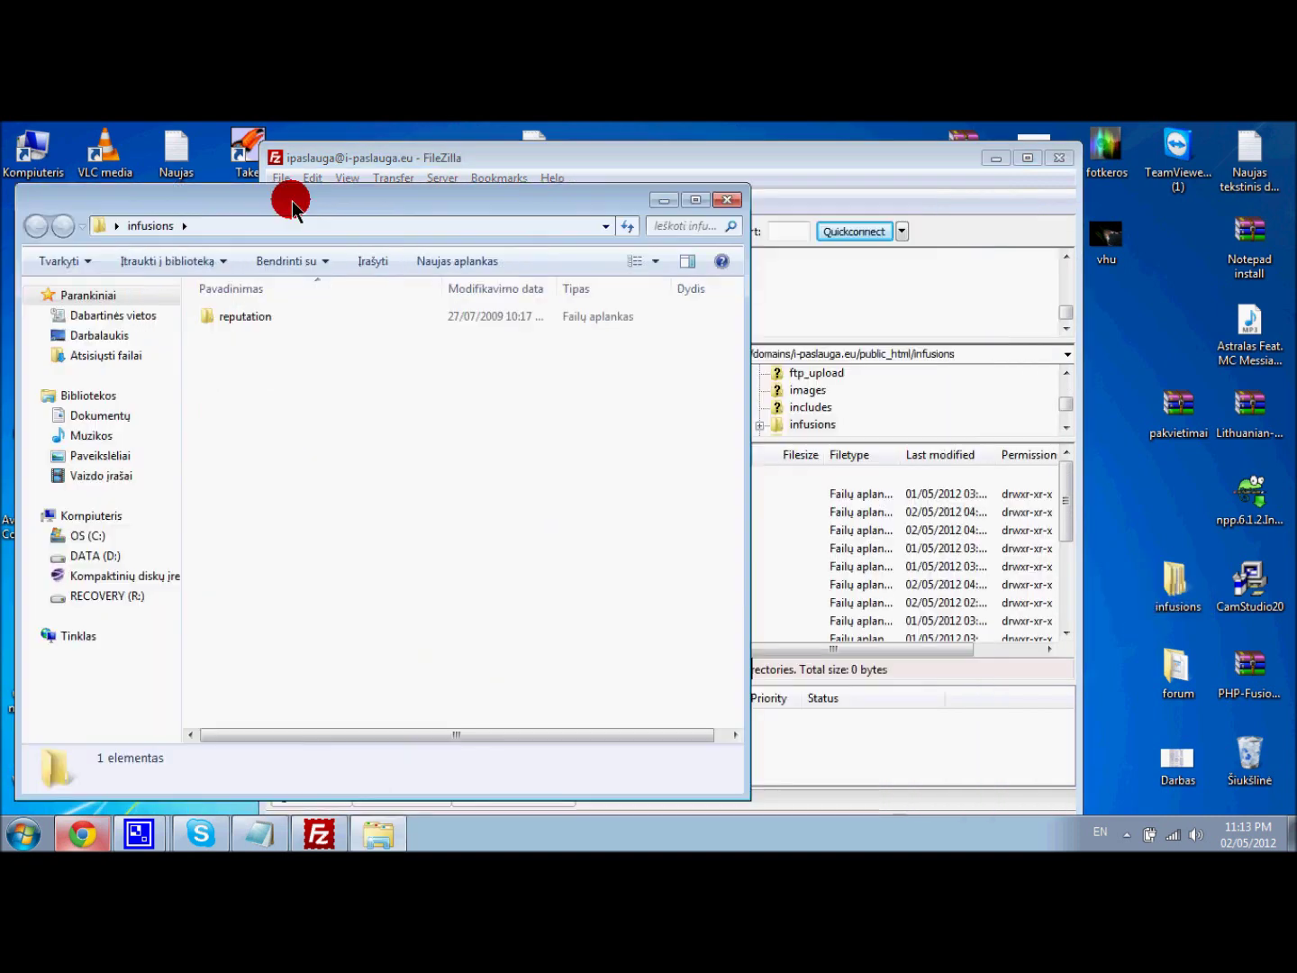
click(240, 326)
click(816, 563)
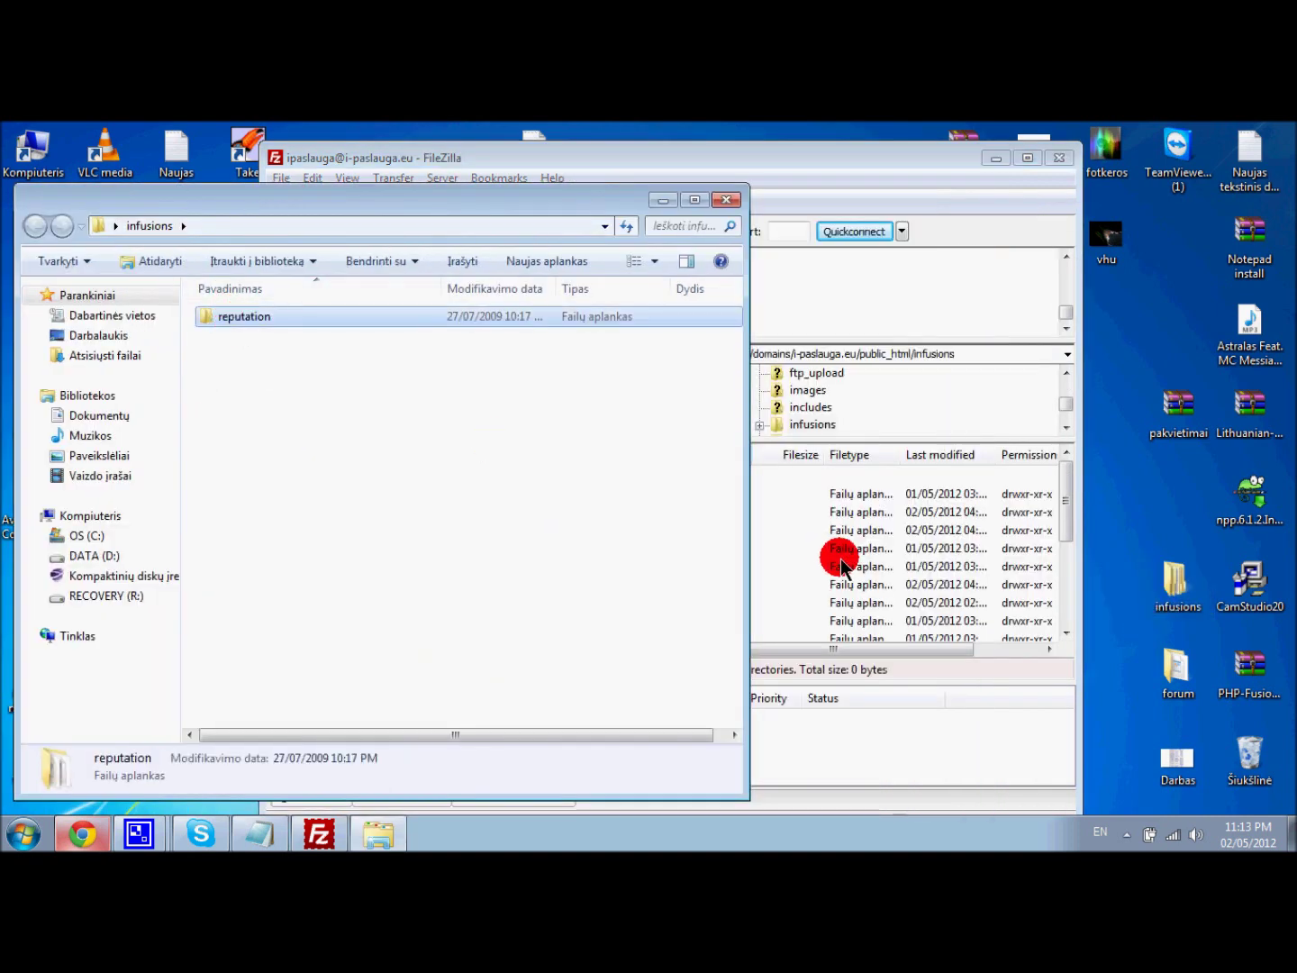
key(r)
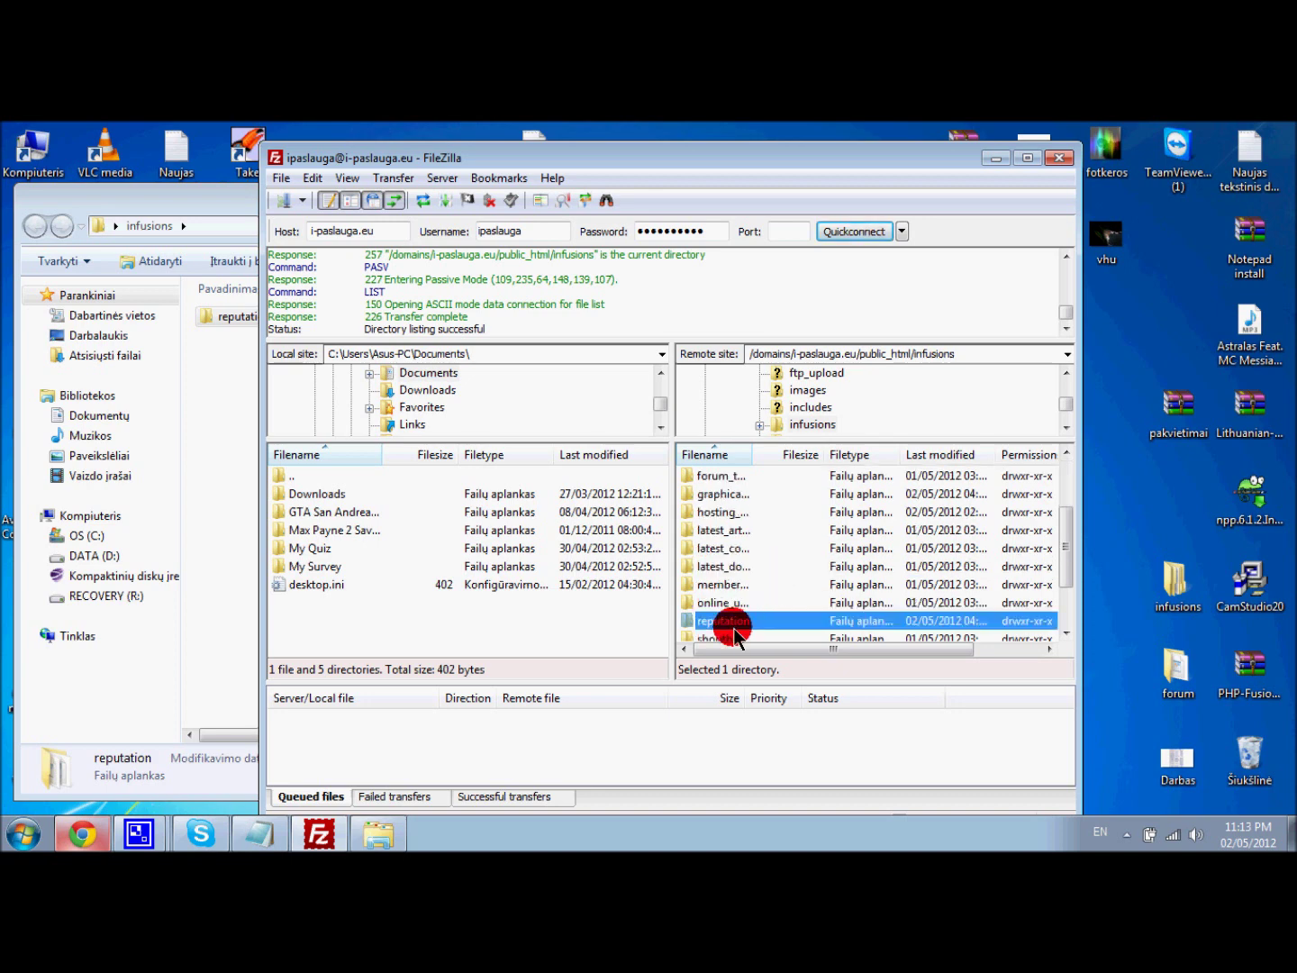
- In the Notepad instructions, add the line "As jau esu ikeles tai as nekelsiu" and a blank line above step 1
click(275, 842)
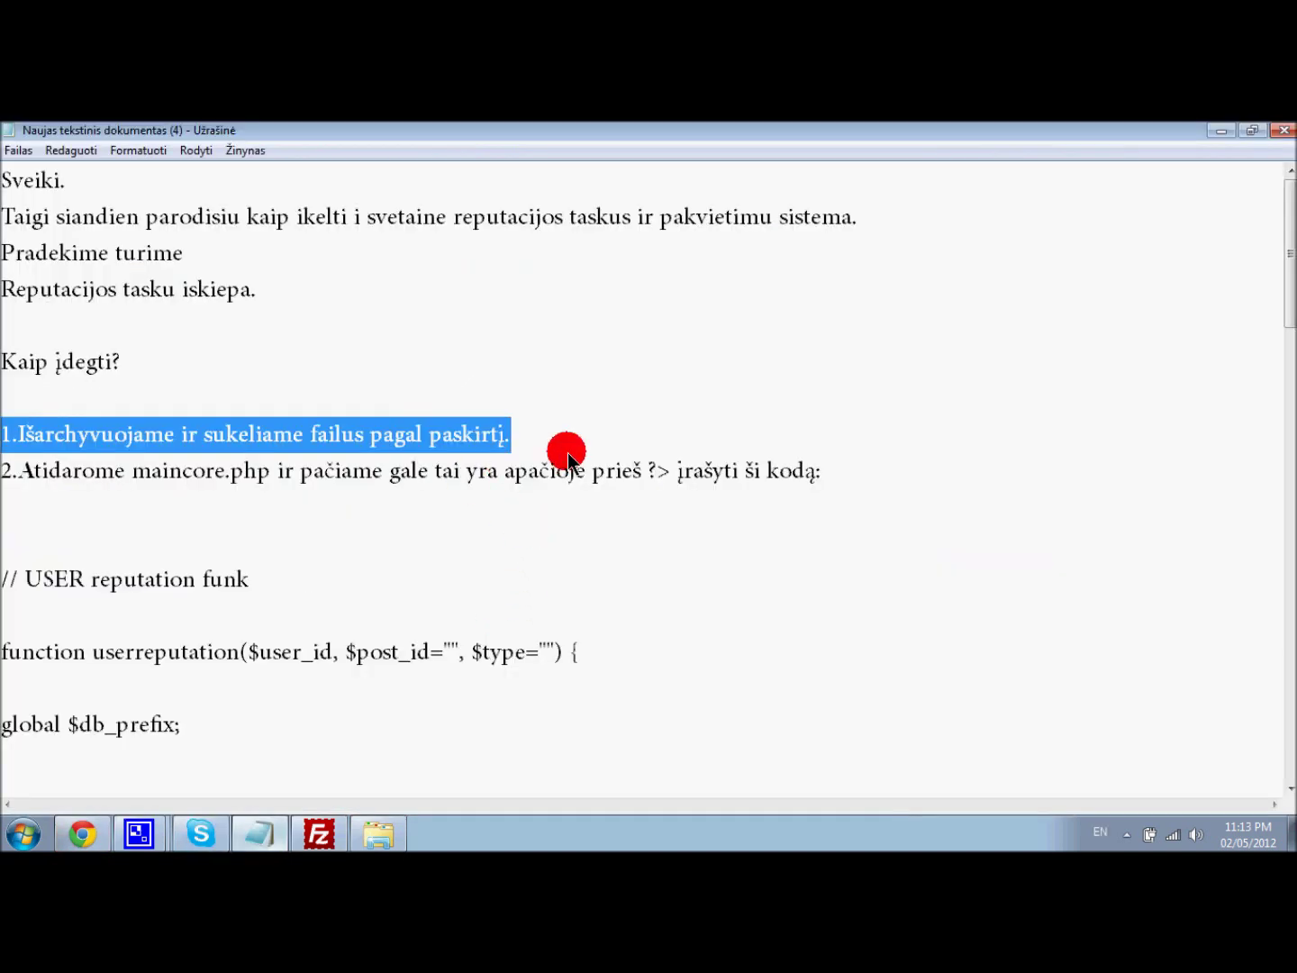
click(417, 399)
key(Return)
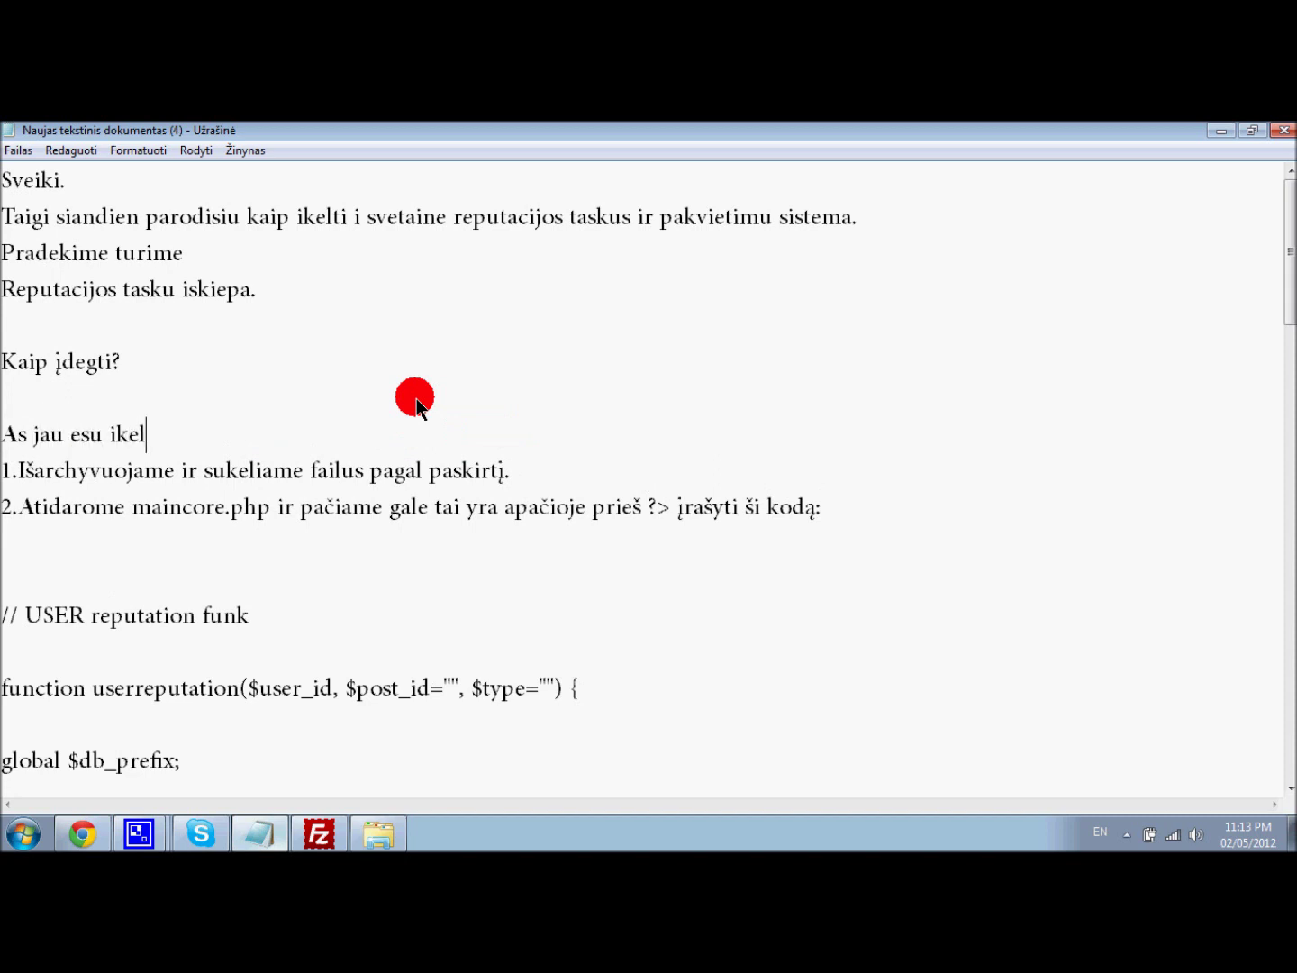
text(As jau esu ikeles tai as nekelsiu)
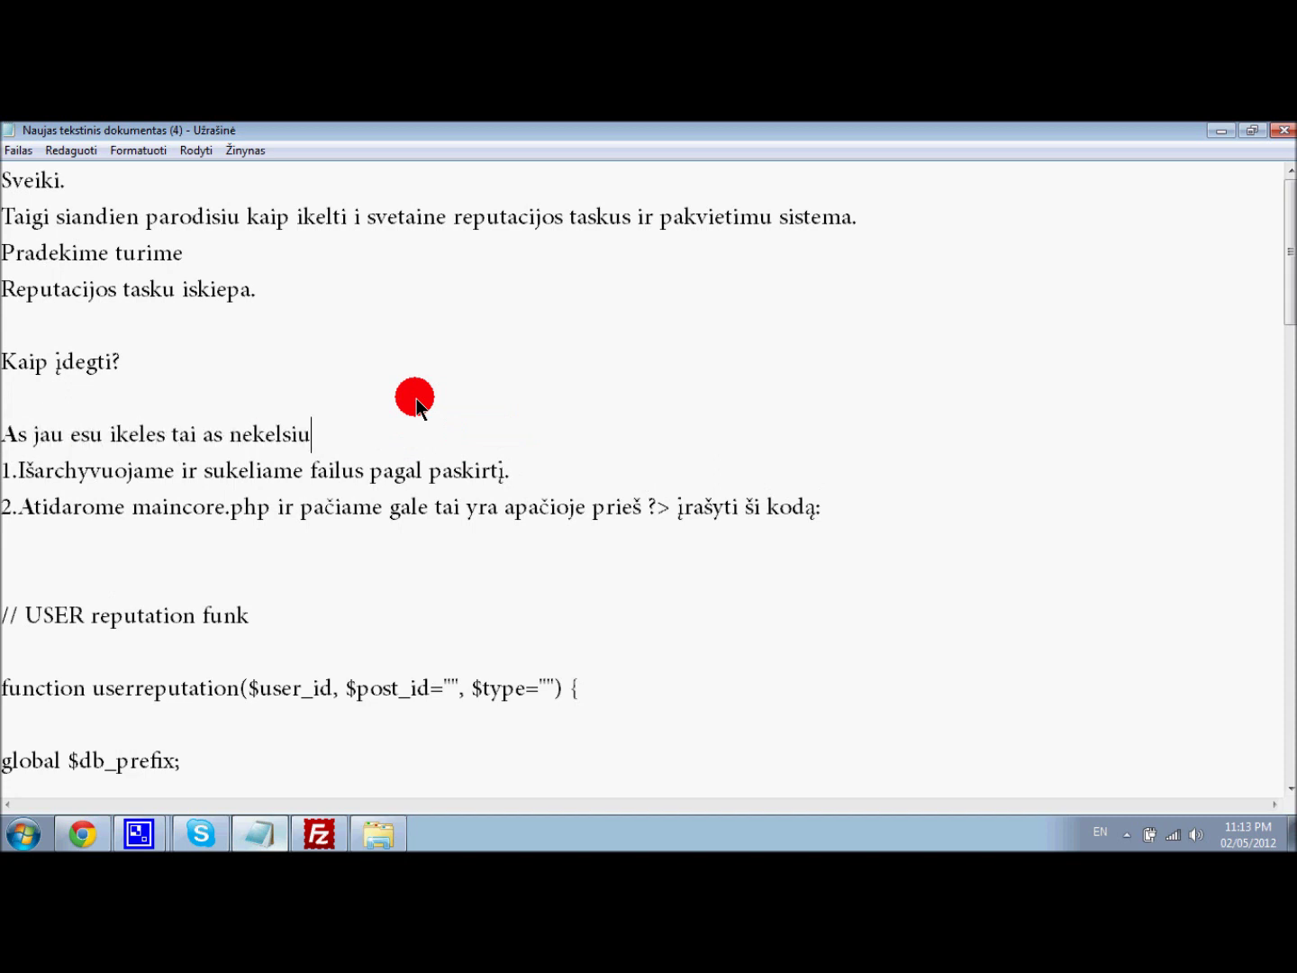
key(Return)
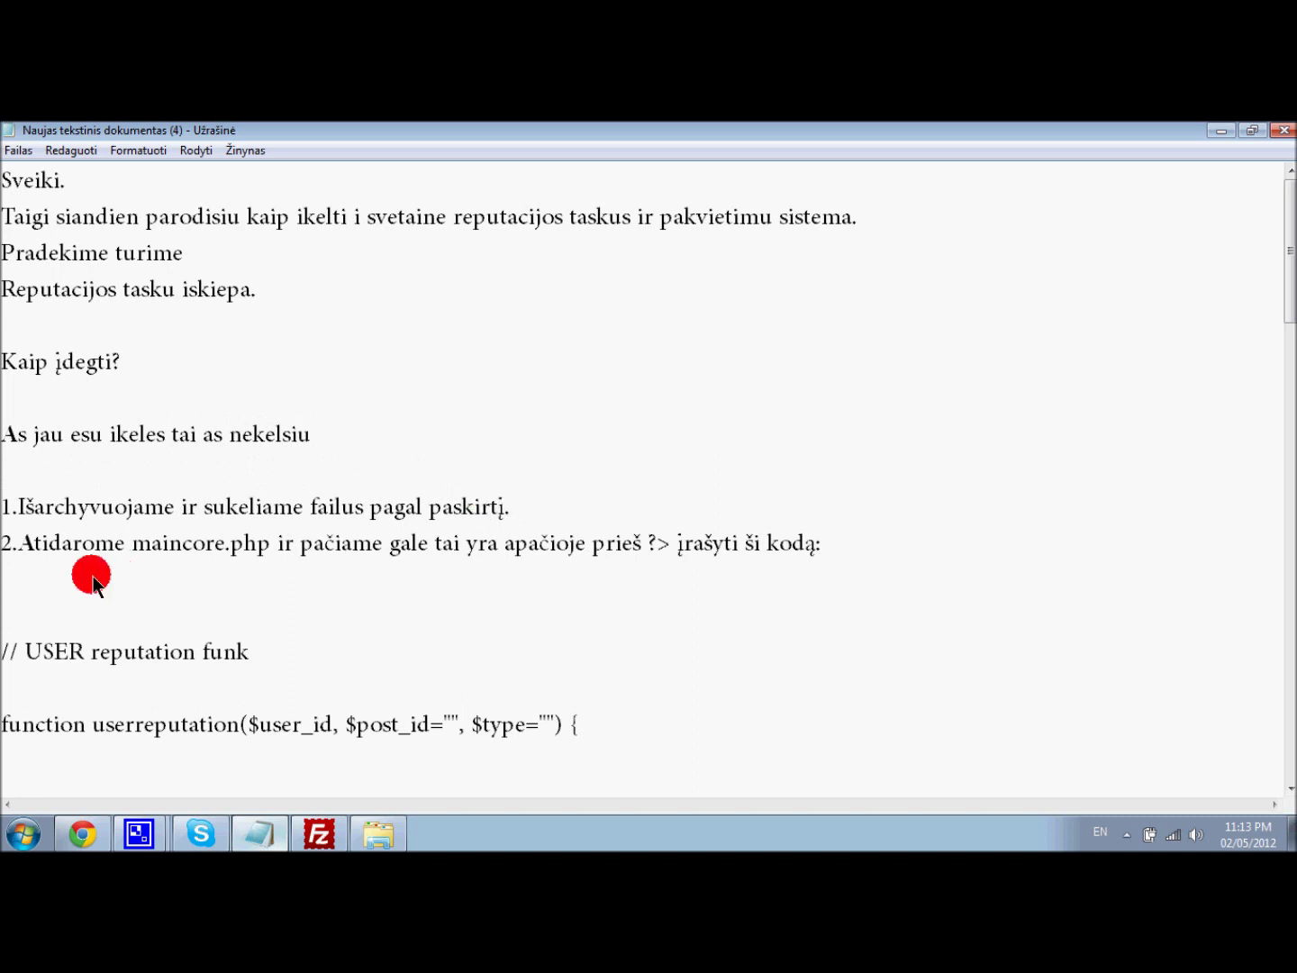
click(510, 507)
key(BackSpace)
- Highlight the file name maincore.php in step 2 of the instructions and minimize the document
drag(510, 506, 271, 551)
drag(271, 551, 156, 548)
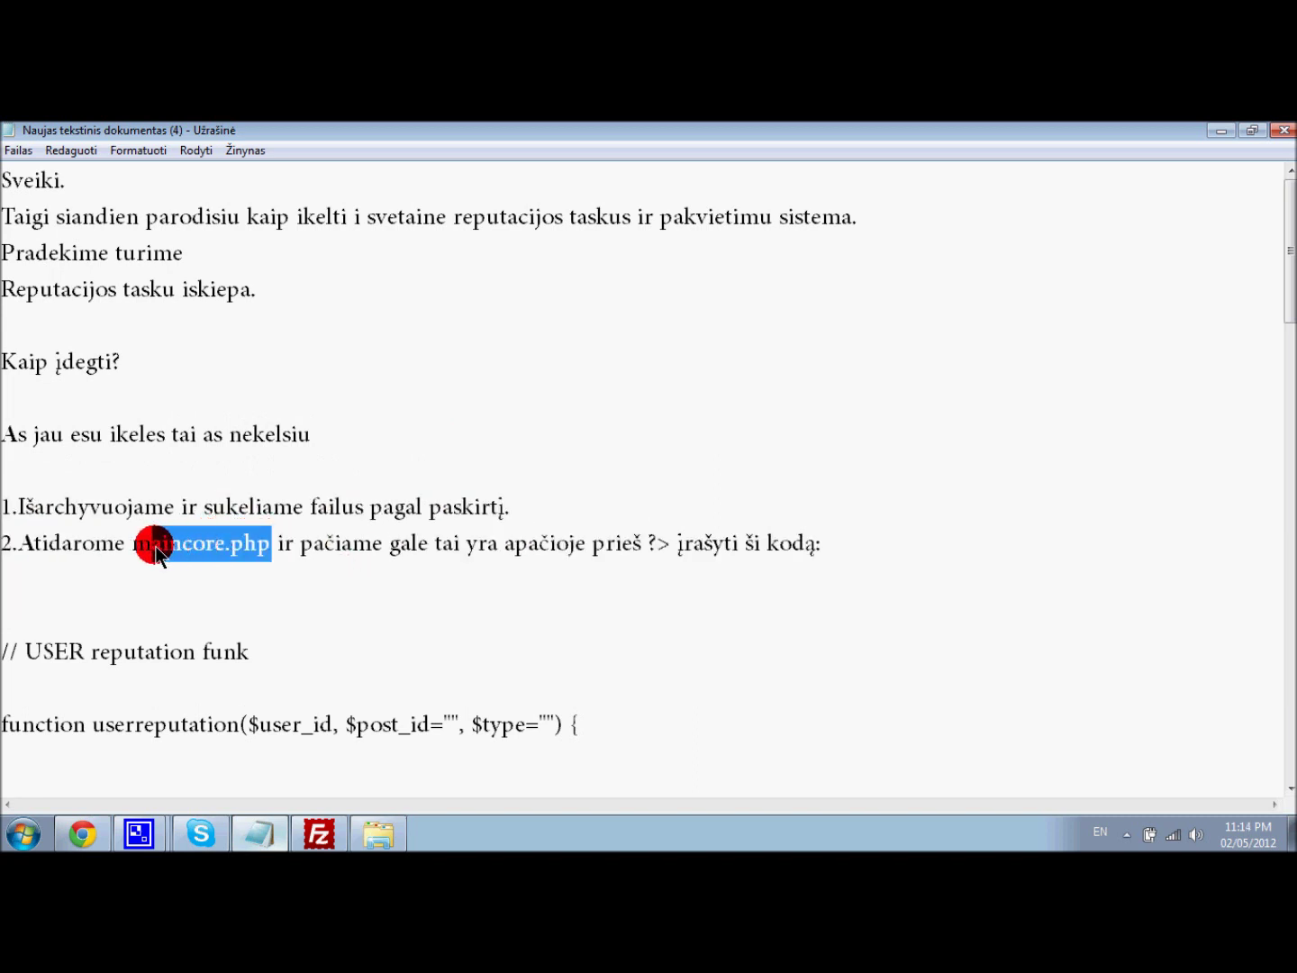
click(1221, 132)
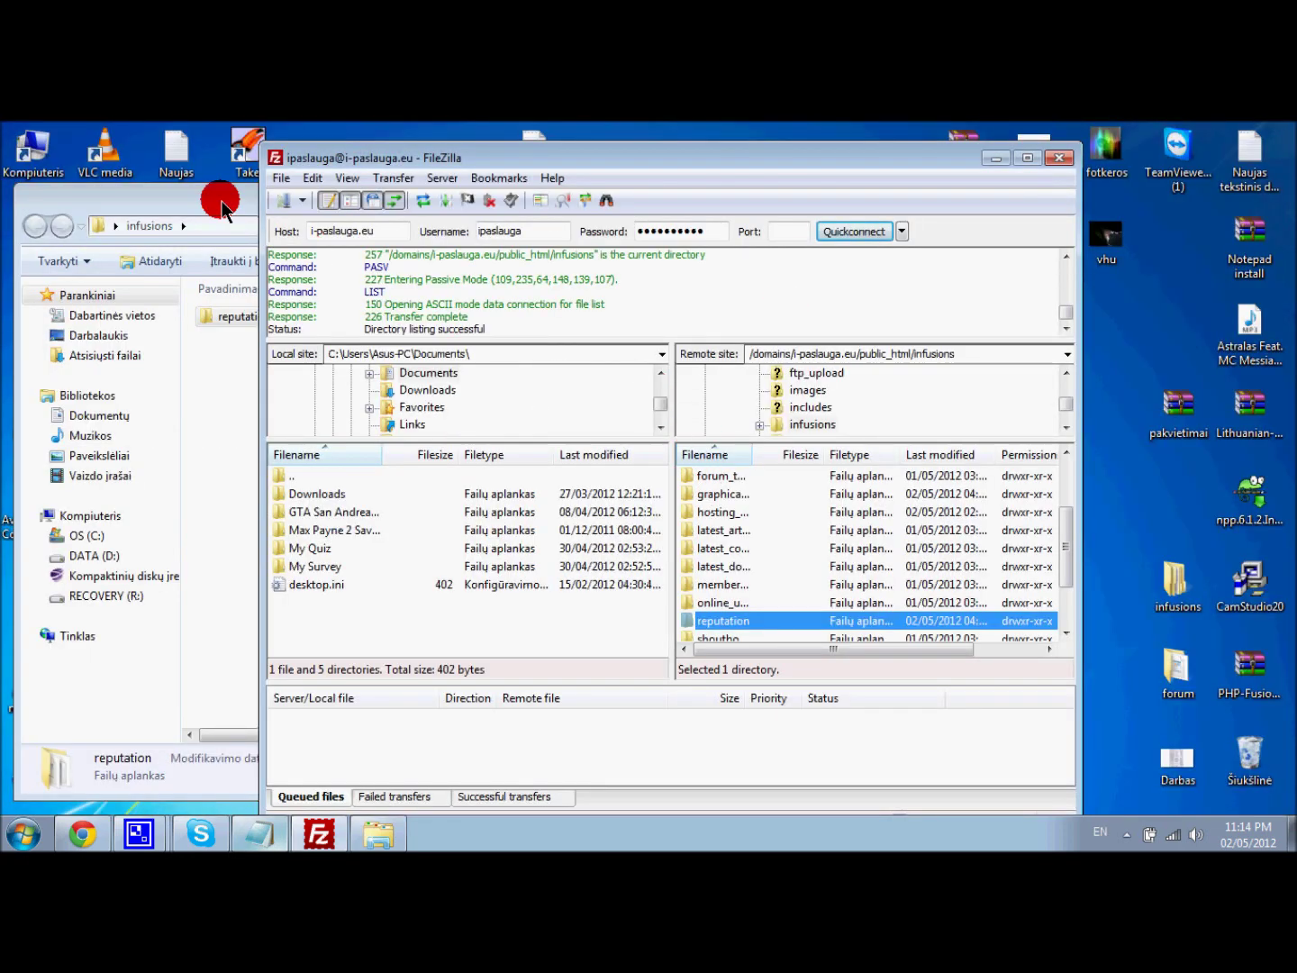
- Close the local infusions folder window
click(222, 210)
click(724, 197)
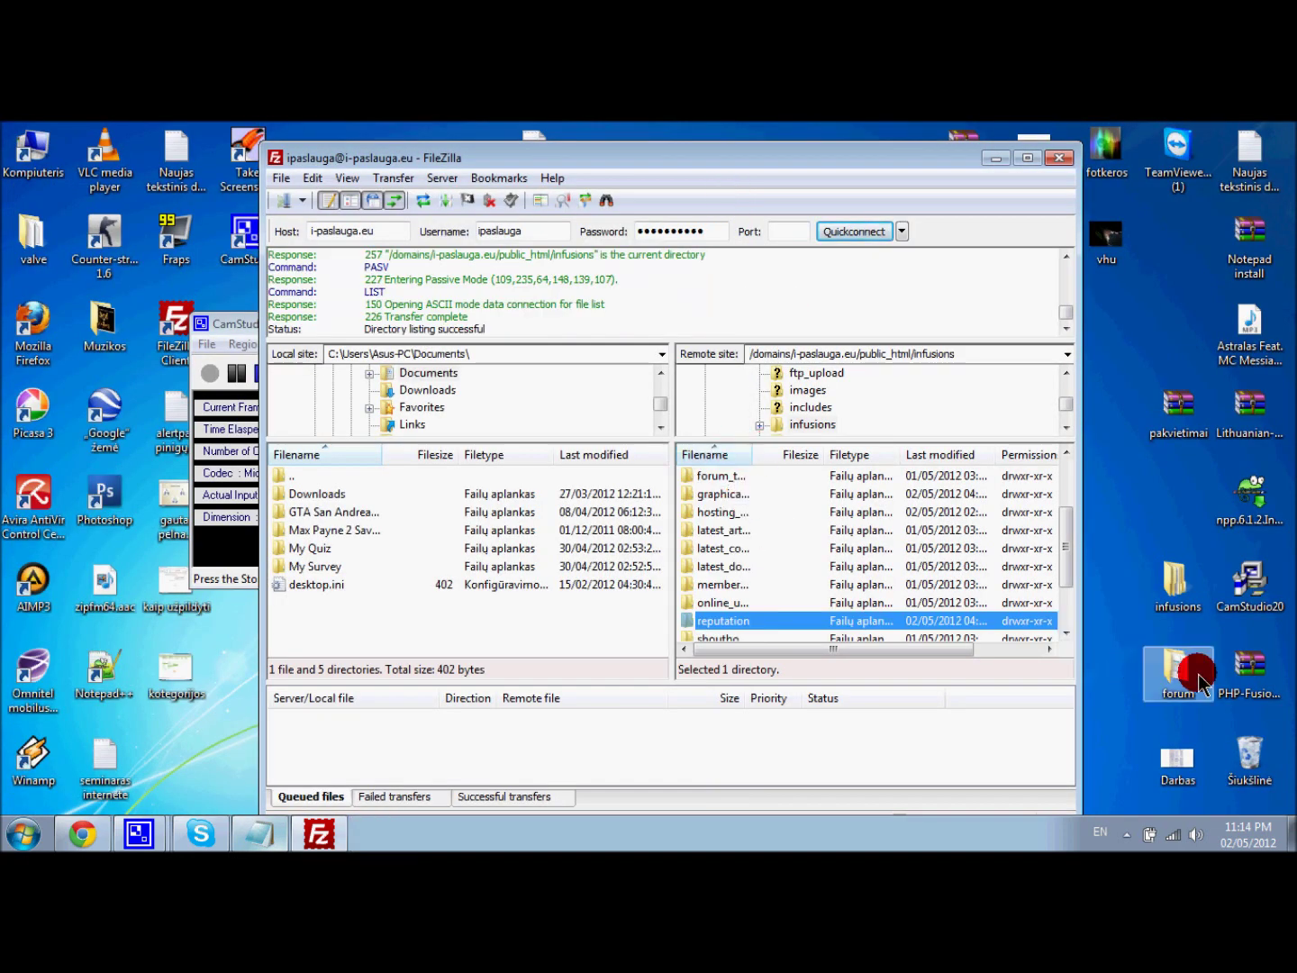
double_click(1174, 588)
click(723, 197)
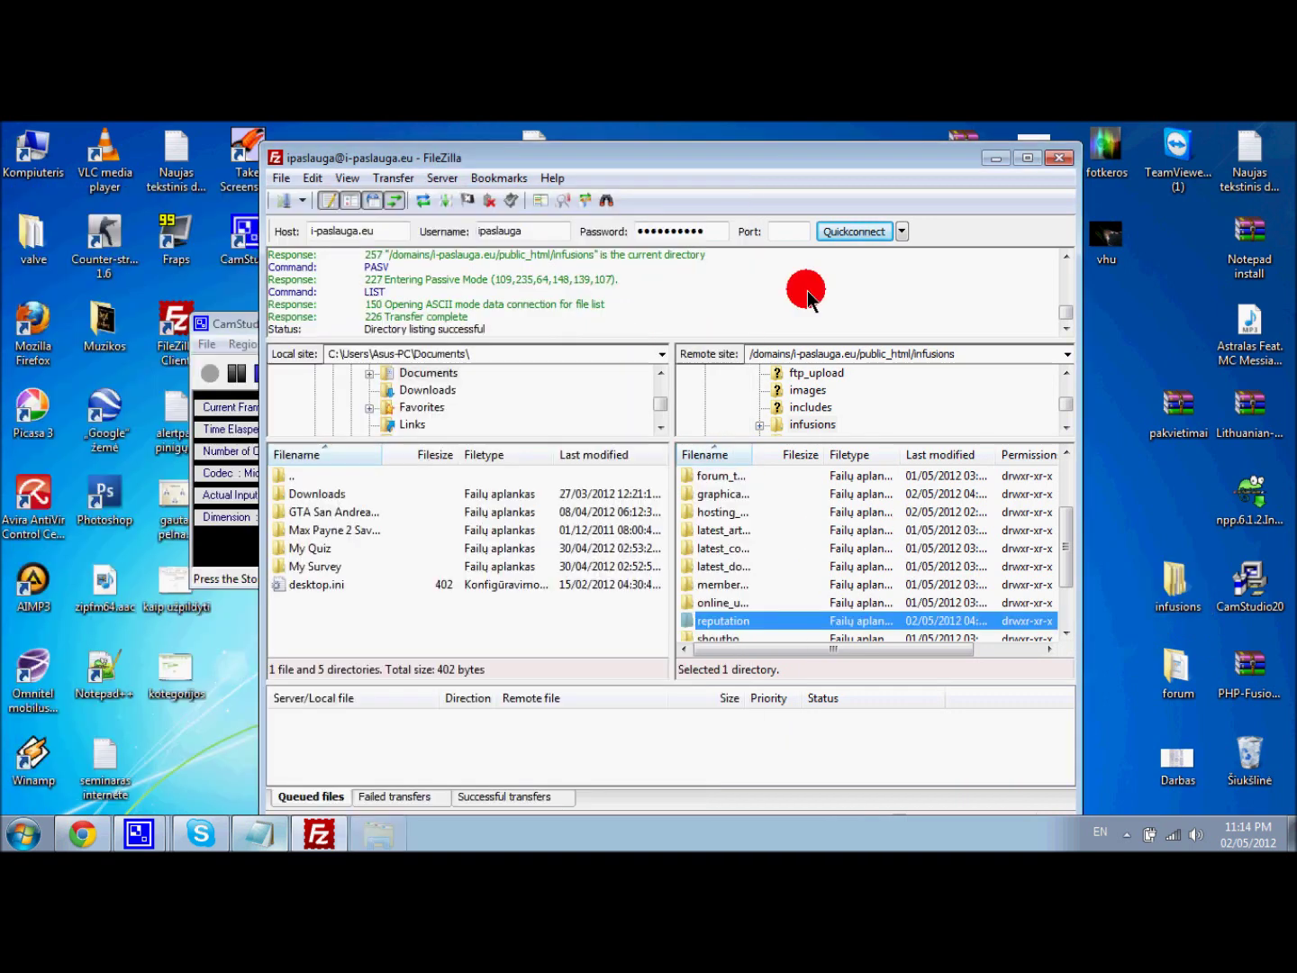
- Show the reputation file in the desktop forum folder and the matching forum folder in public_html on the server
double_click(1176, 669)
click(296, 389)
drag(296, 389, 726, 548)
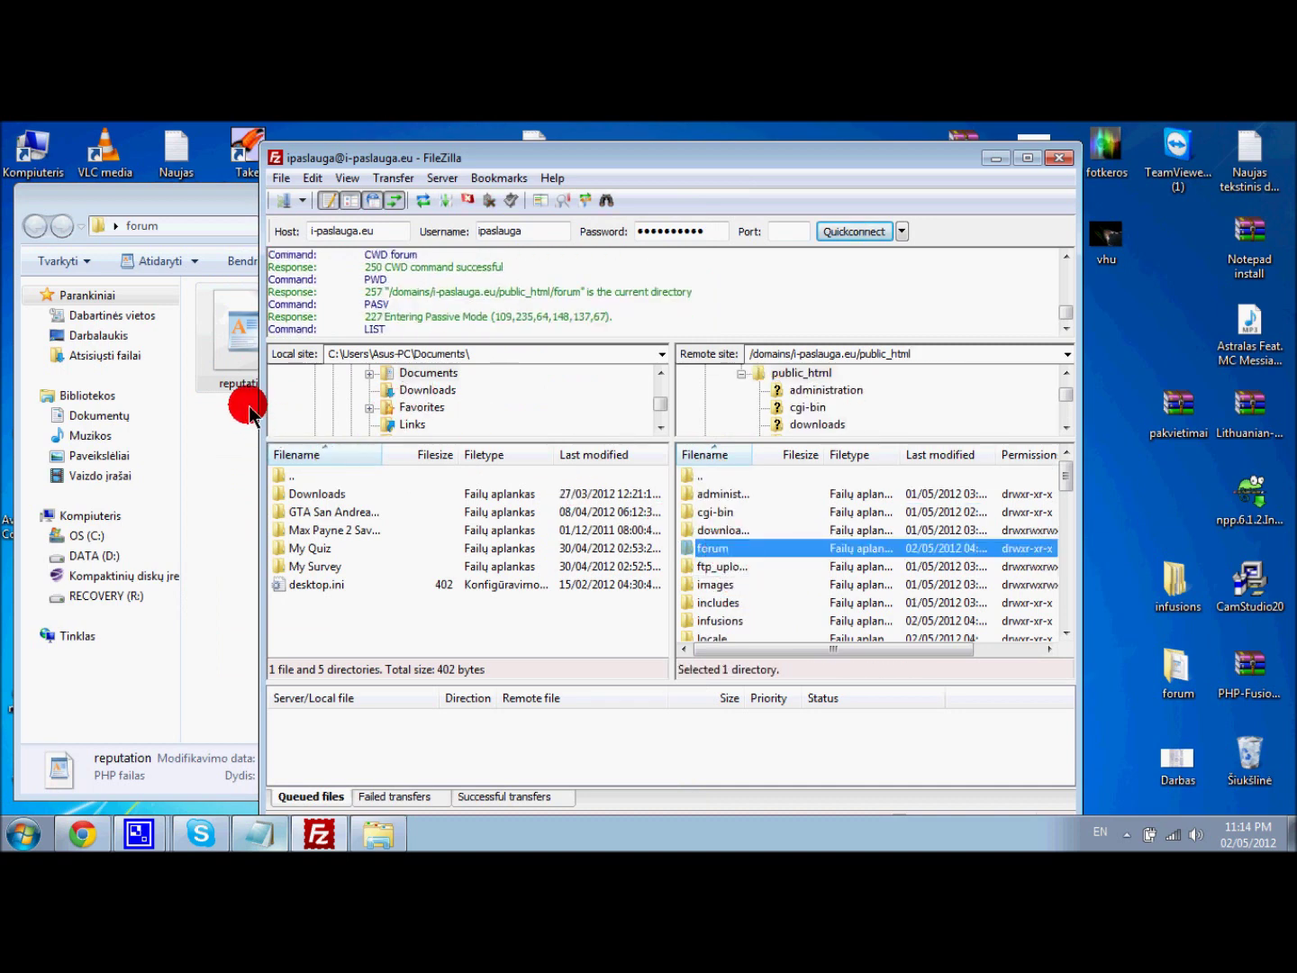
mouse_move(240, 351)
mouse_down()
mouse_move(797, 531)
mouse_move(216, 362)
mouse_up()
click(255, 208)
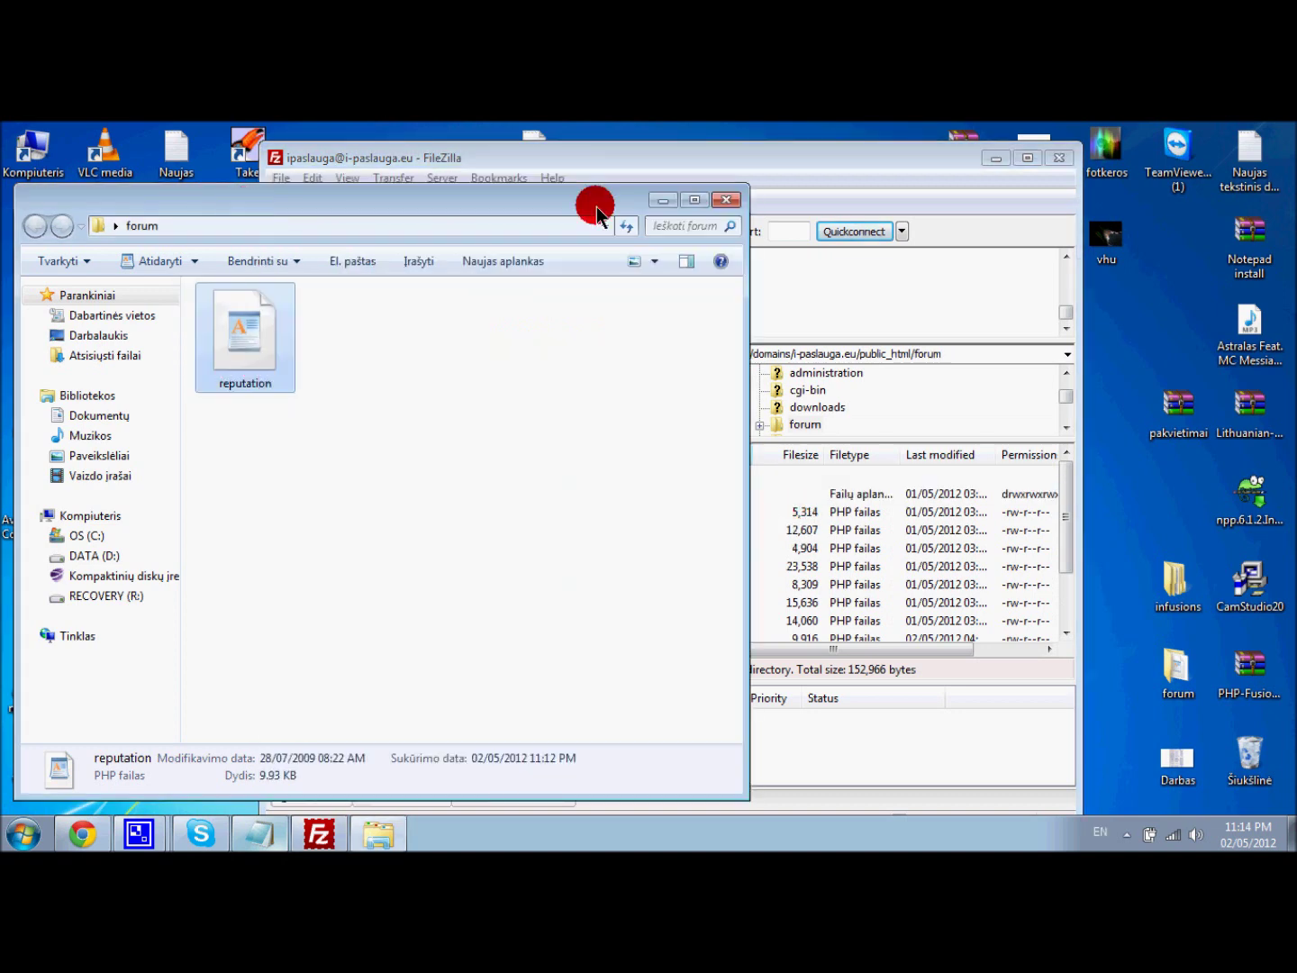
- Close the forum folder window and delete the infusions and forum folders from the desktop
click(724, 208)
drag(1162, 555, 1277, 774)
- Go back up to public_html on the server and open maincore.php for editing
double_click(705, 476)
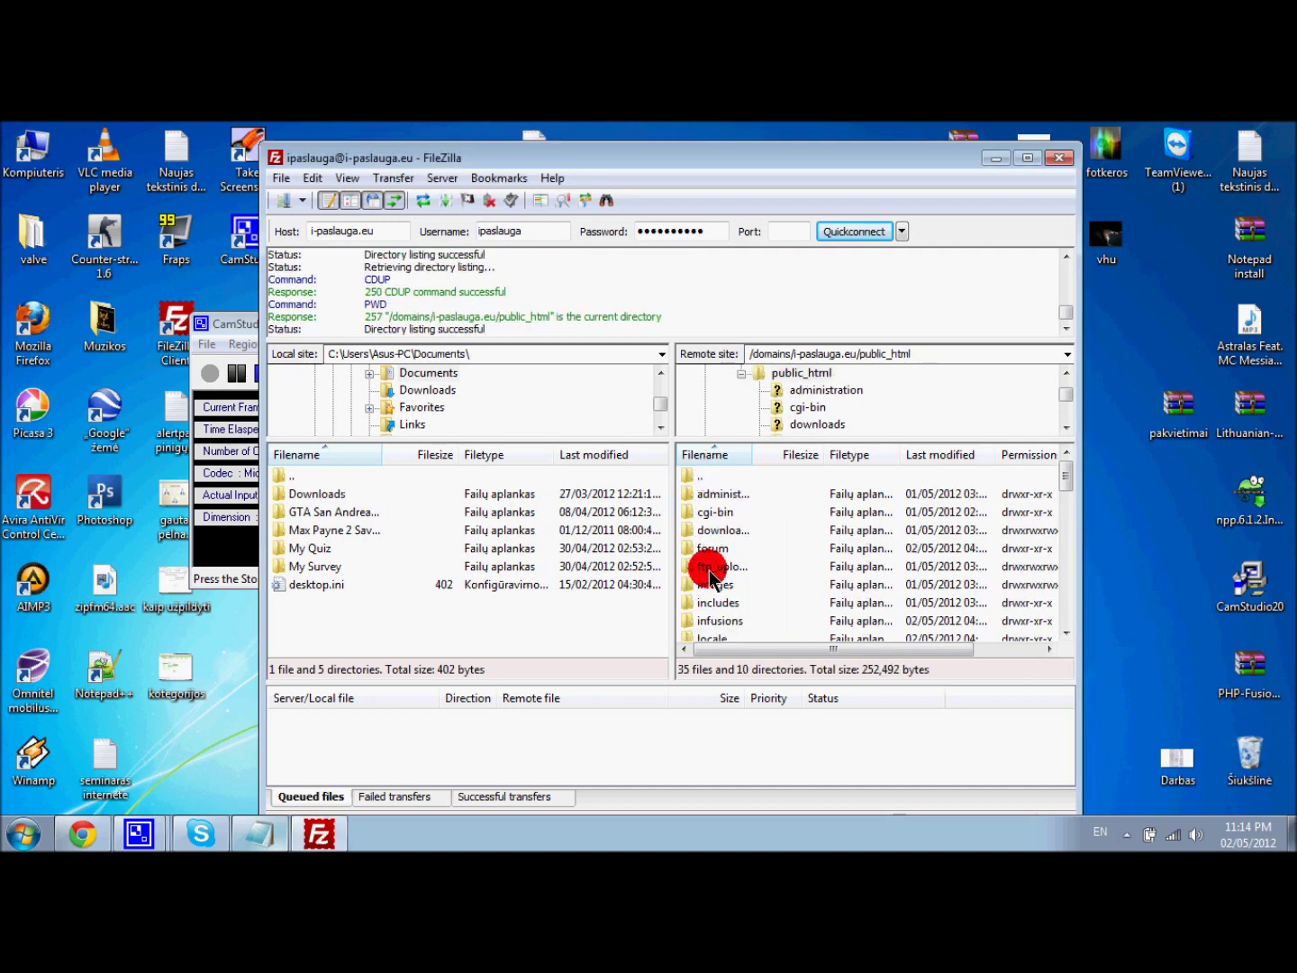
scroll(712, 585, down, 5)
click(721, 621)
right_click(725, 628)
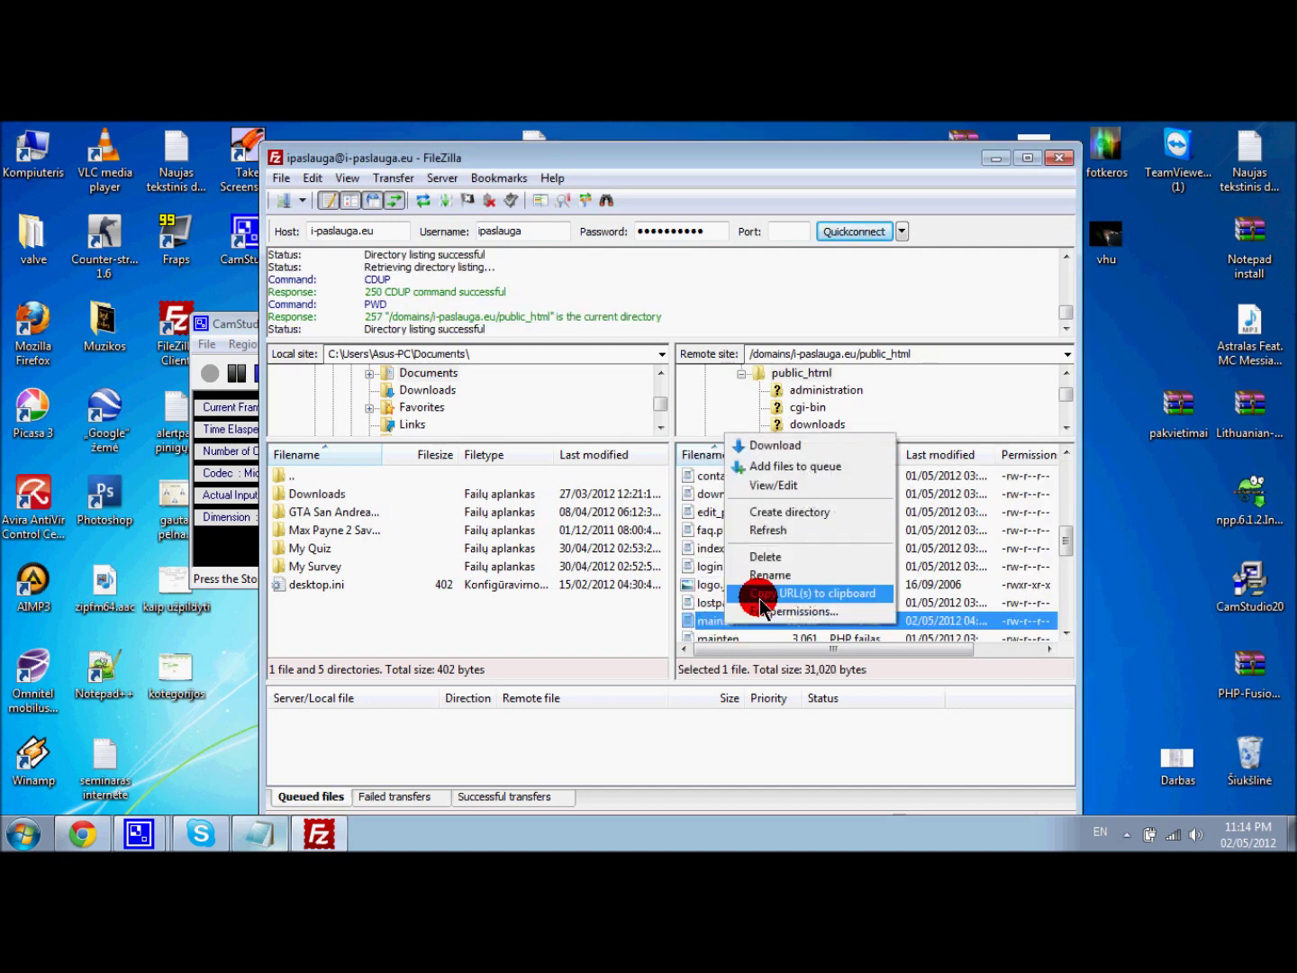
click(775, 474)
- Switch to the notes document and highlight the instruction about adding the code at the end of maincore.php before ?>
click(70, 836)
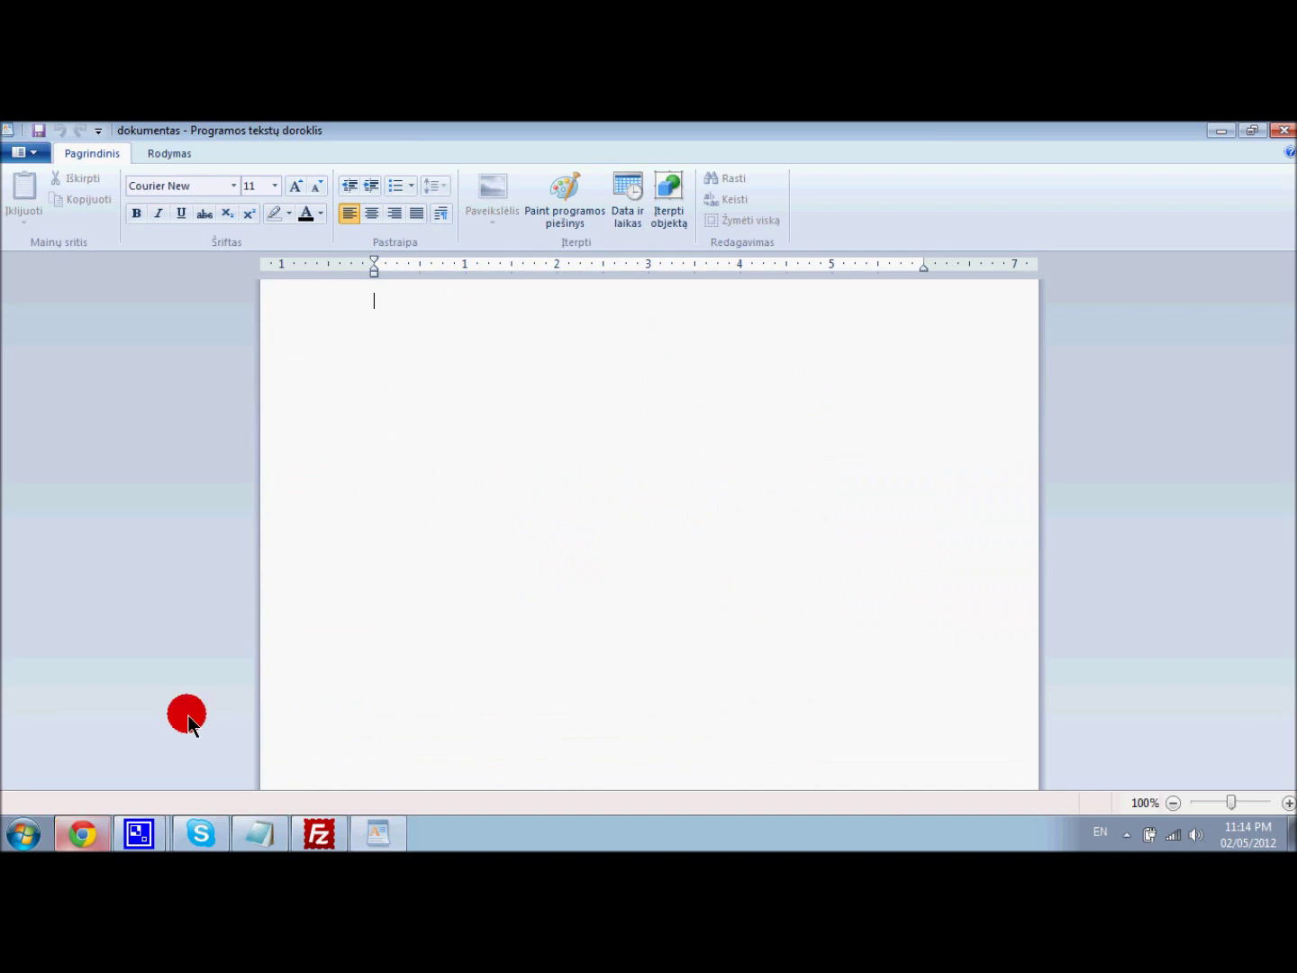
key(alt+Tab)
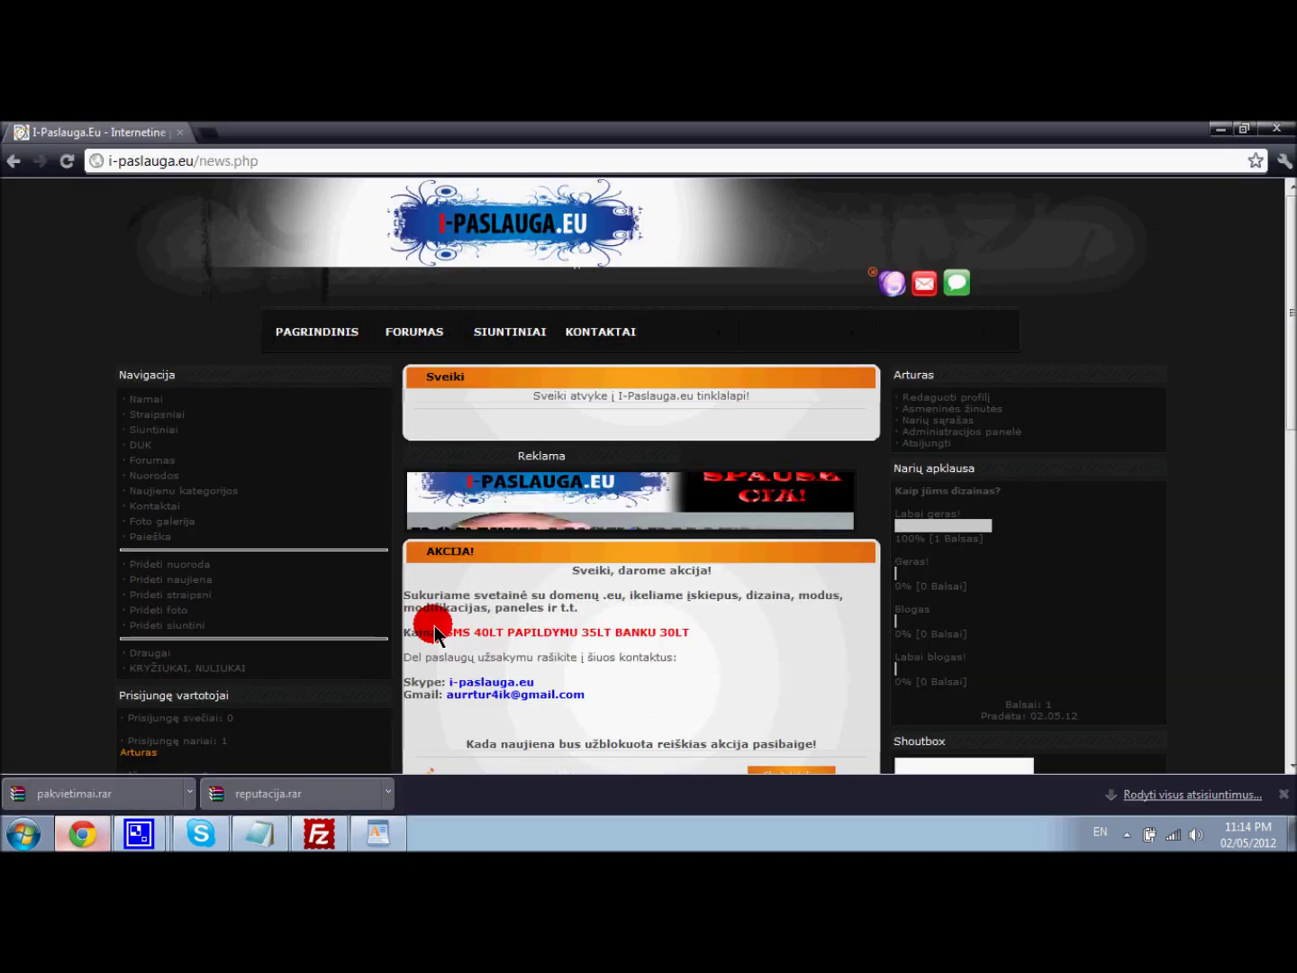
click(91, 836)
click(260, 831)
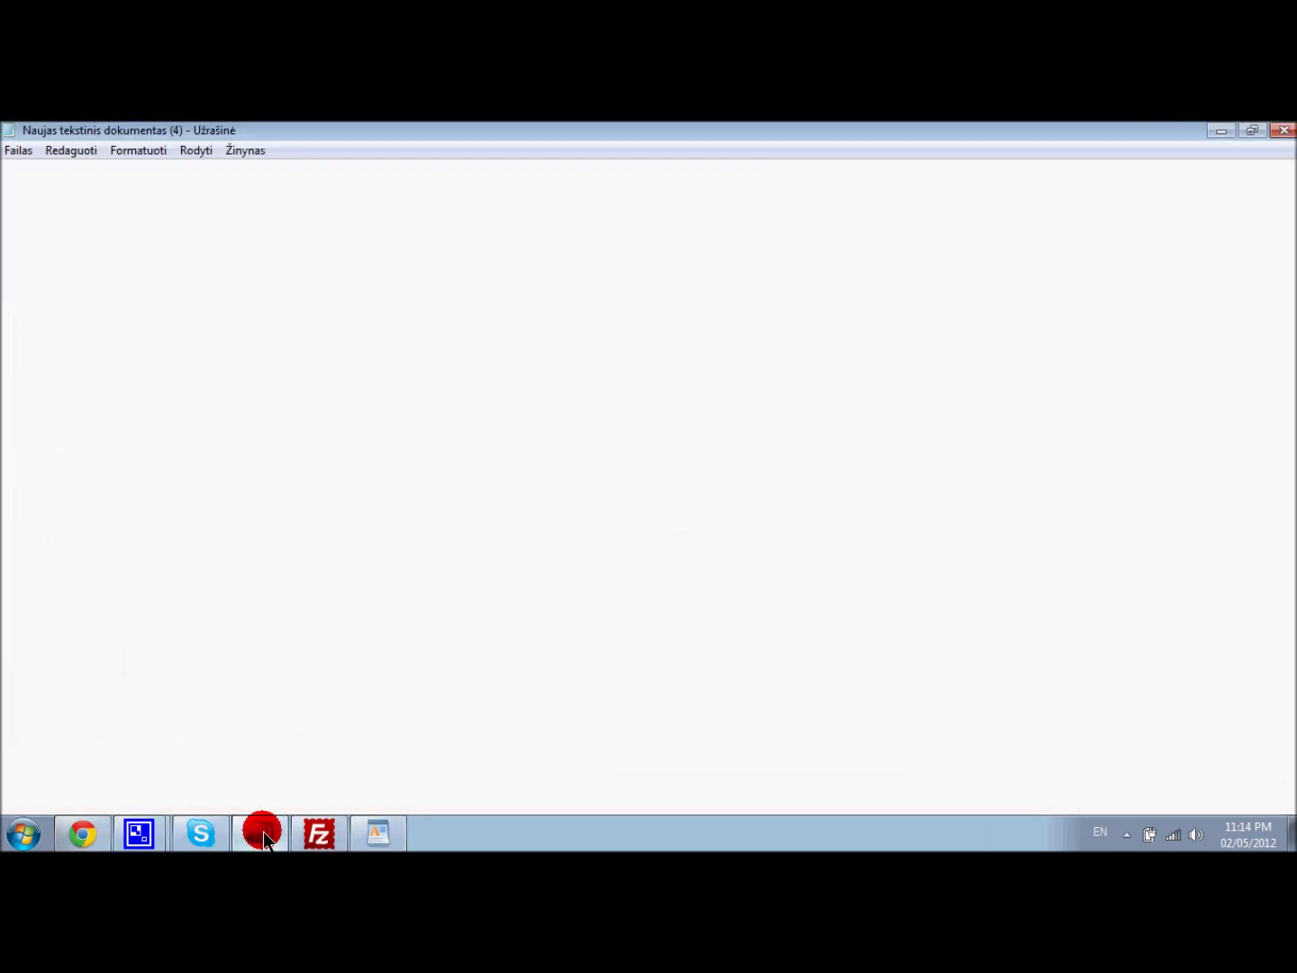
scroll(93, 573, down, 1)
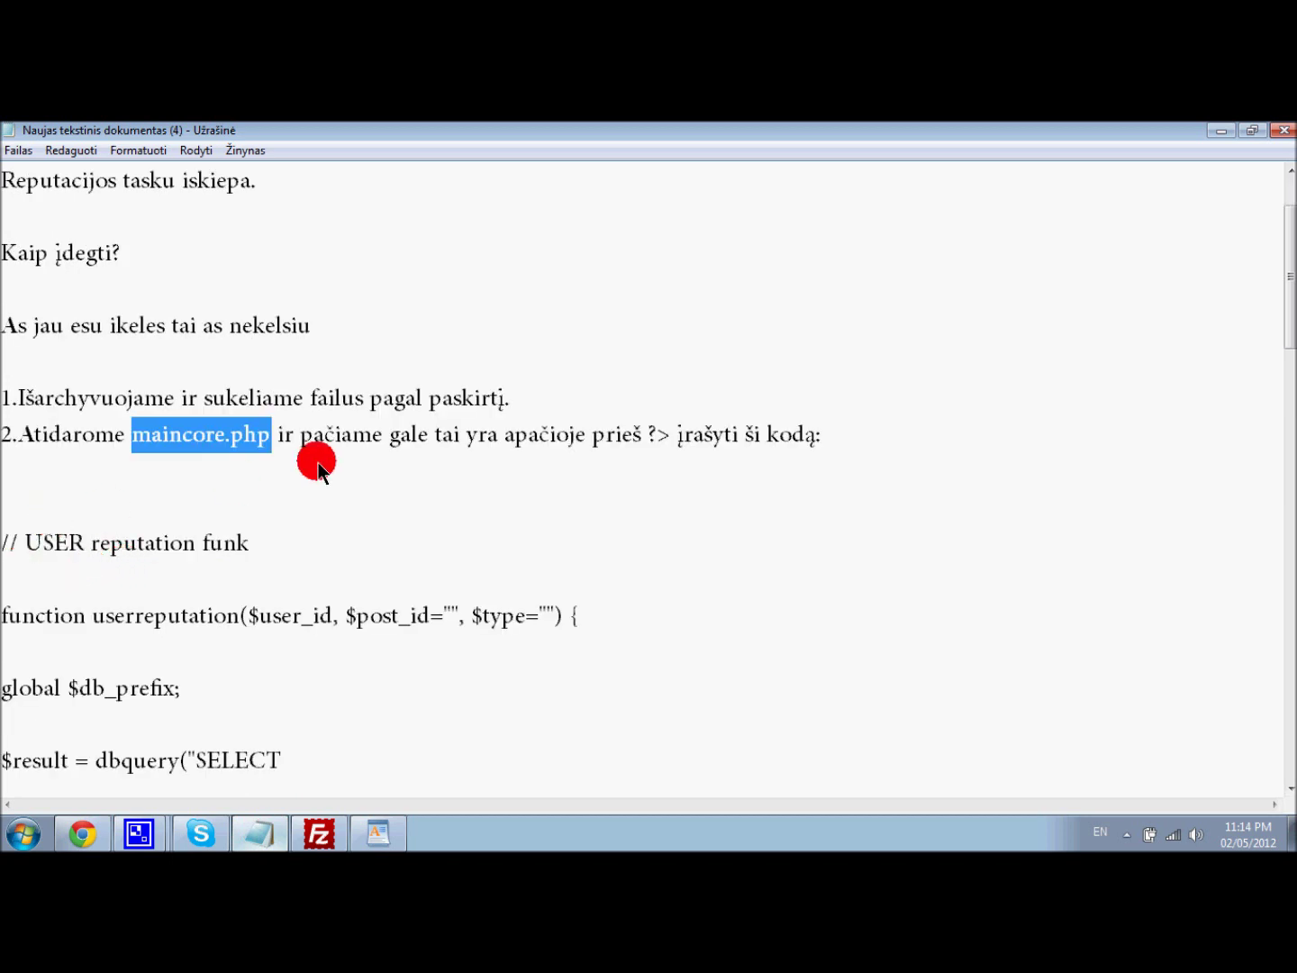
drag(300, 441, 807, 442)
click(636, 461)
- Copy the reputation function code from the notes, starting at // USER reputation funk
drag(7, 543, 37, 527)
scroll(256, 513, down, 3)
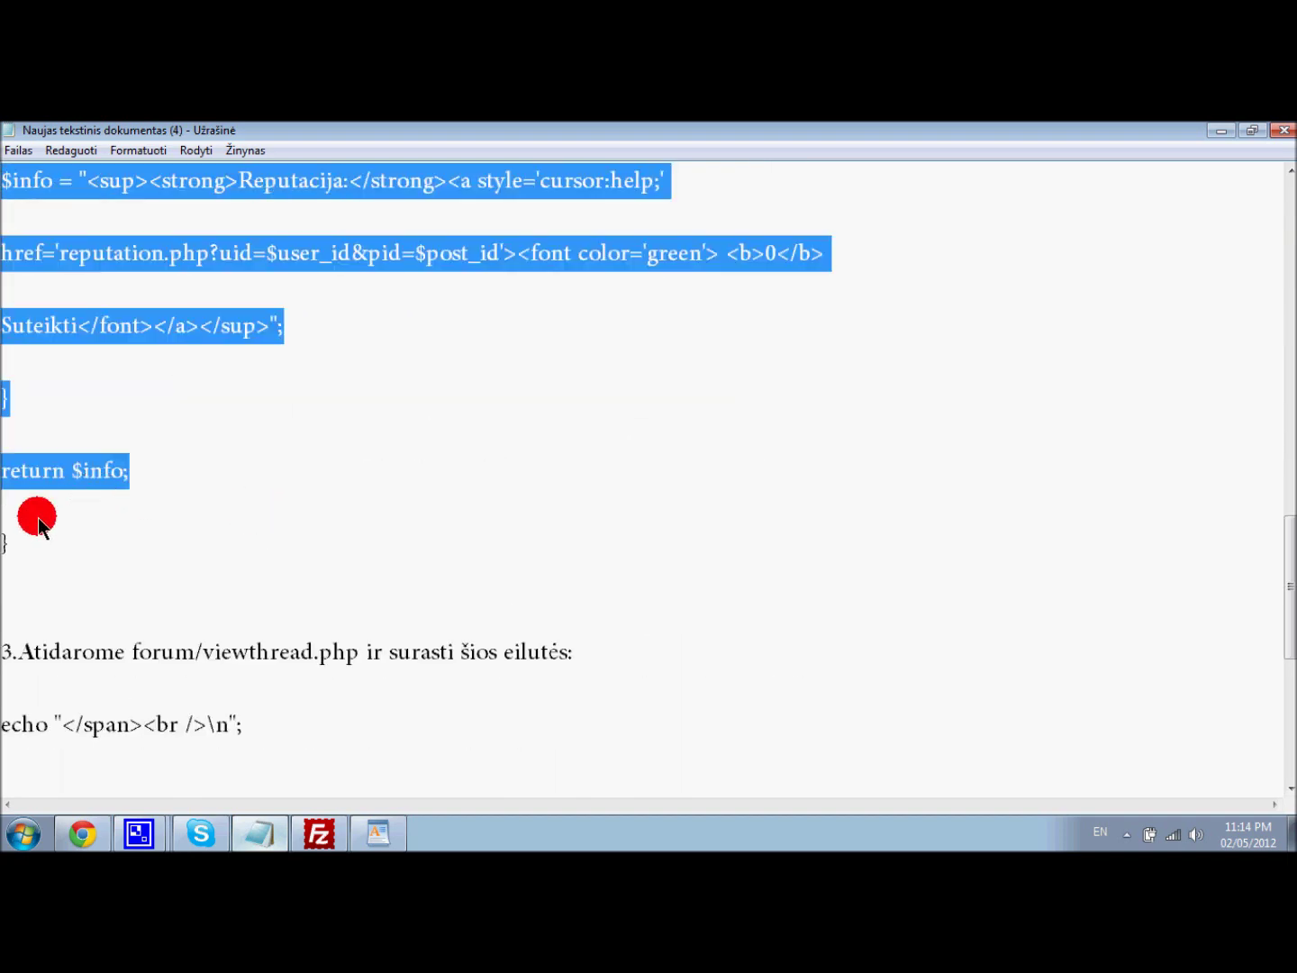
right_click(23, 478)
click(72, 533)
- Switch to maincore.php and examine the code at its end, just before the closing ?>
click(378, 833)
scroll(1264, 433, down, 6)
drag(1290, 304, 1289, 767)
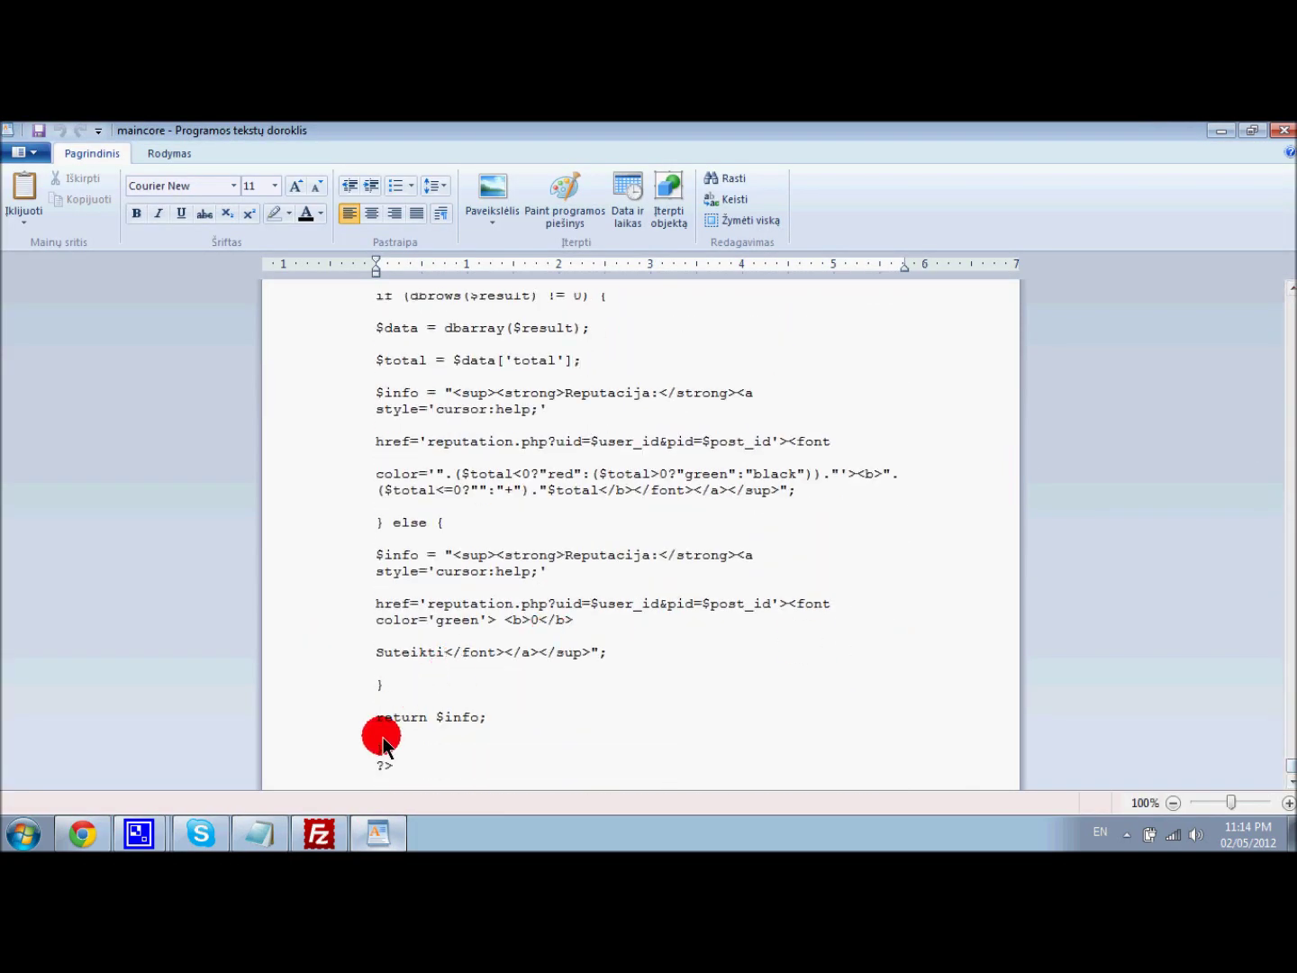
drag(382, 725, 452, 445)
scroll(450, 443, up, 10)
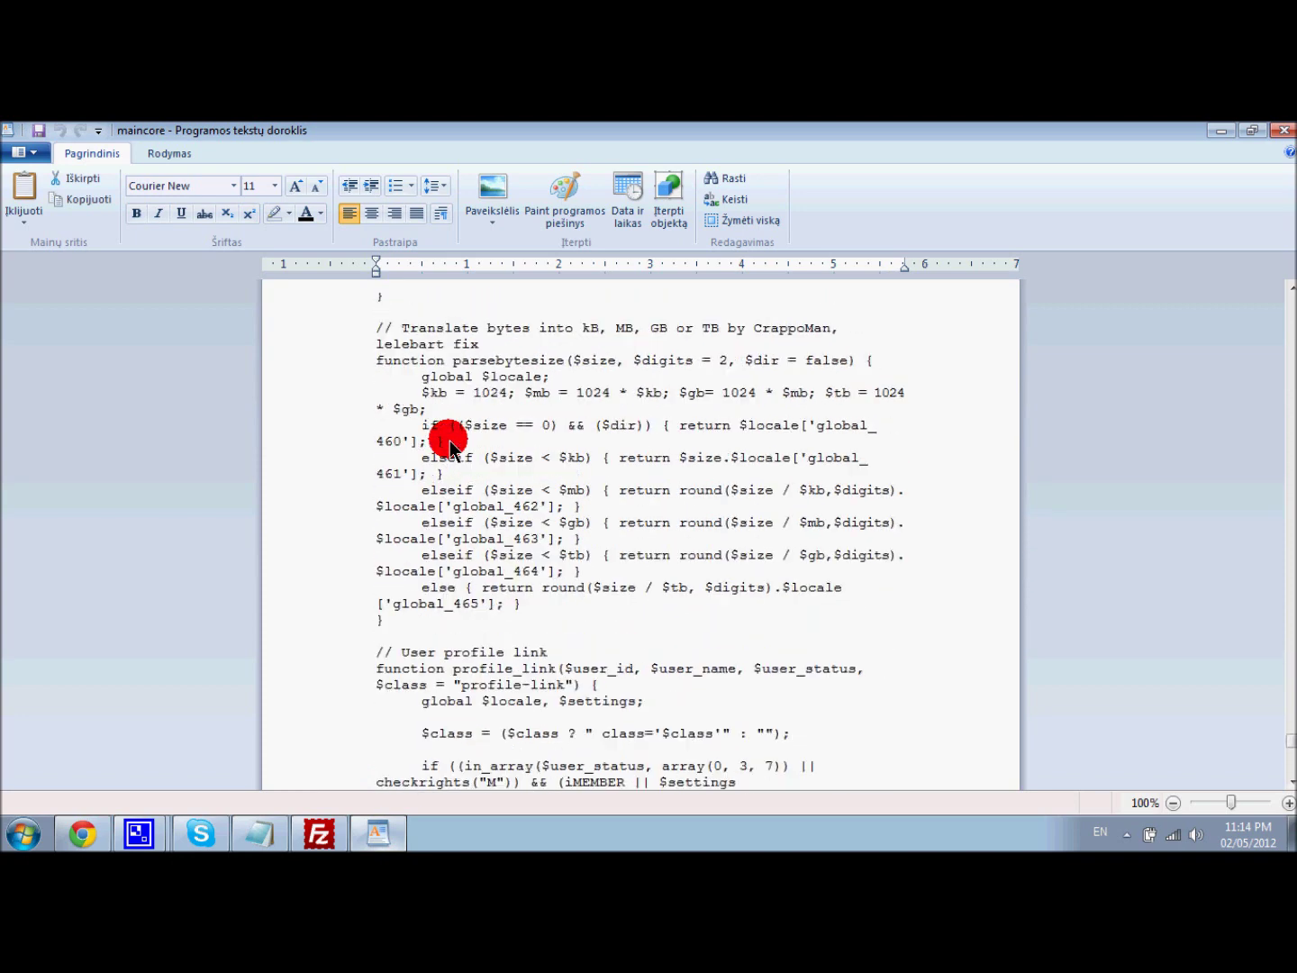
scroll(450, 442, up, 12)
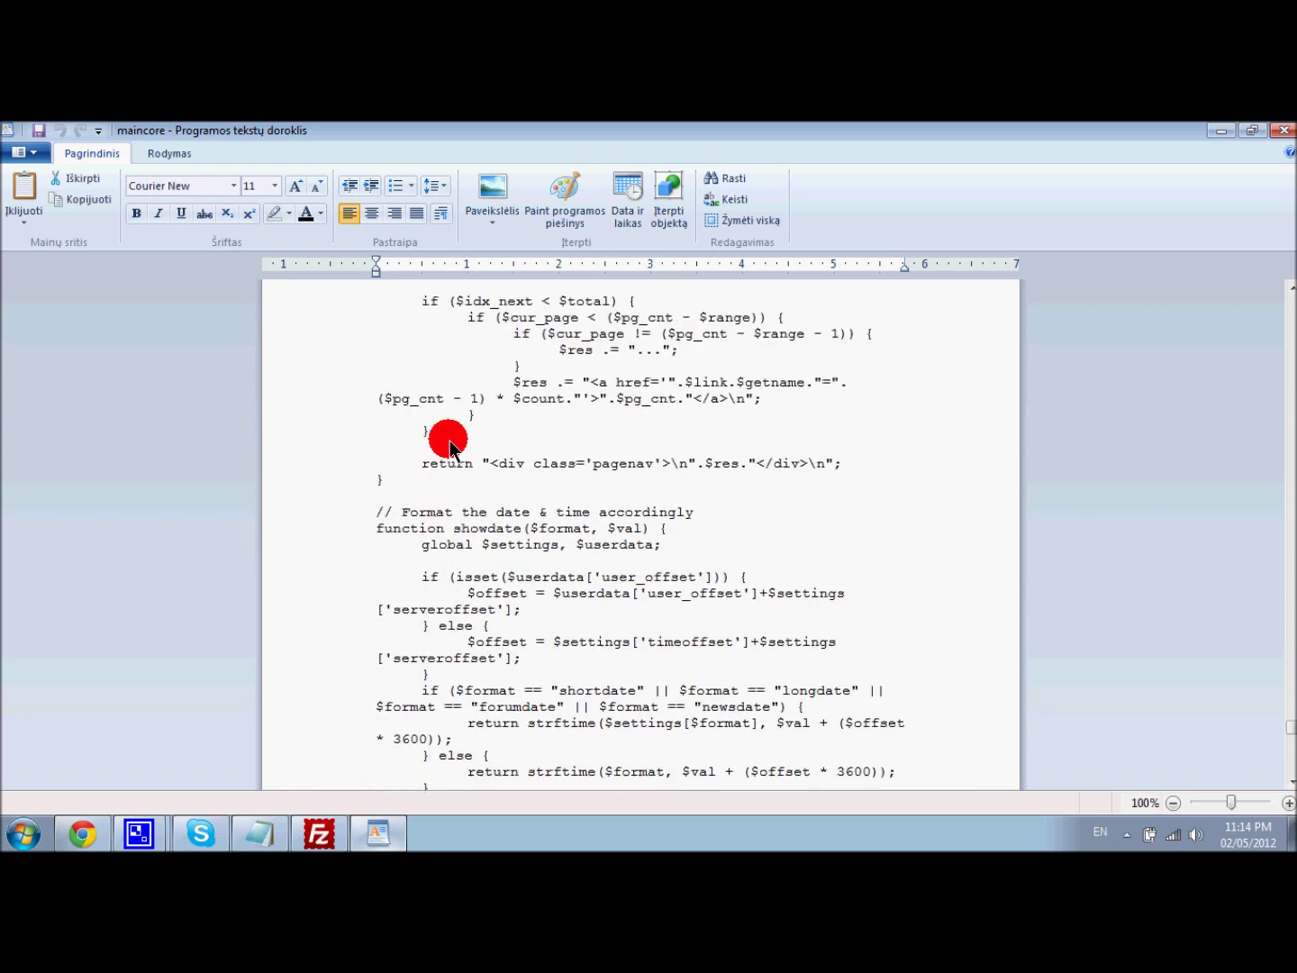
scroll(449, 442, up, 7)
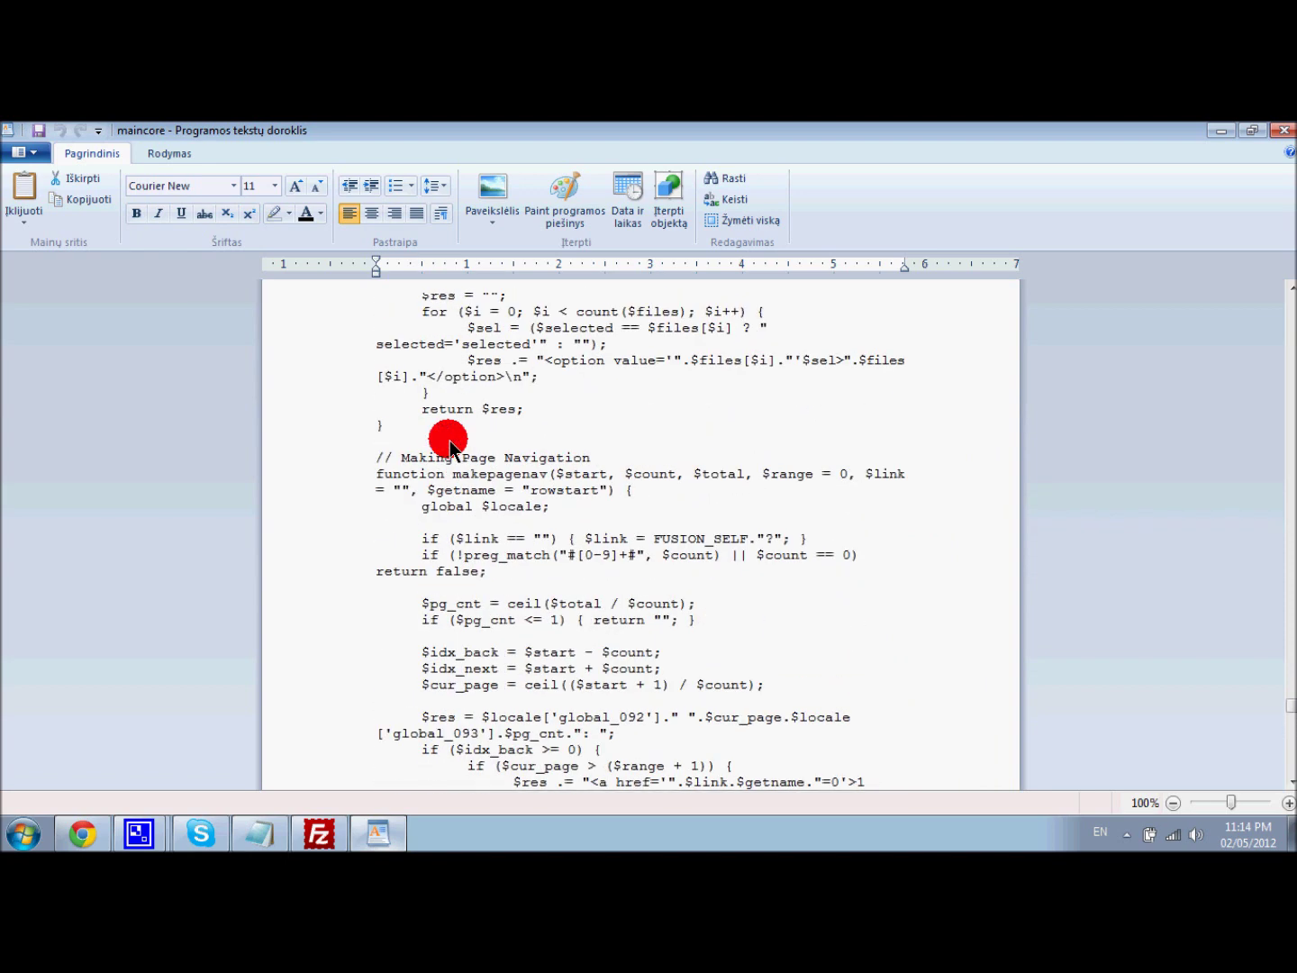
scroll(450, 441, up, 5)
scroll(469, 454, down, 4)
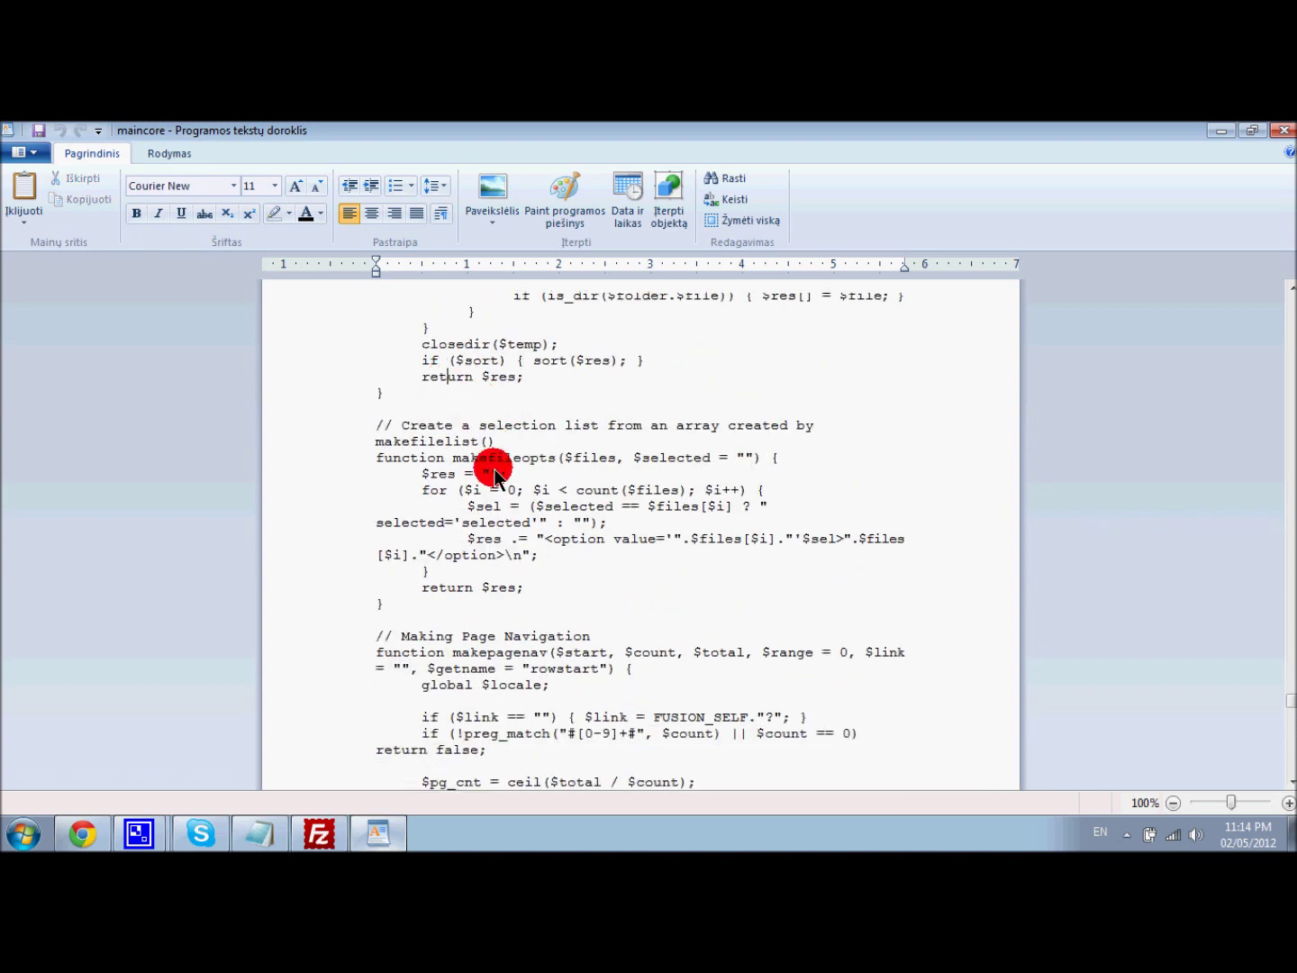
drag(1287, 702, 1291, 773)
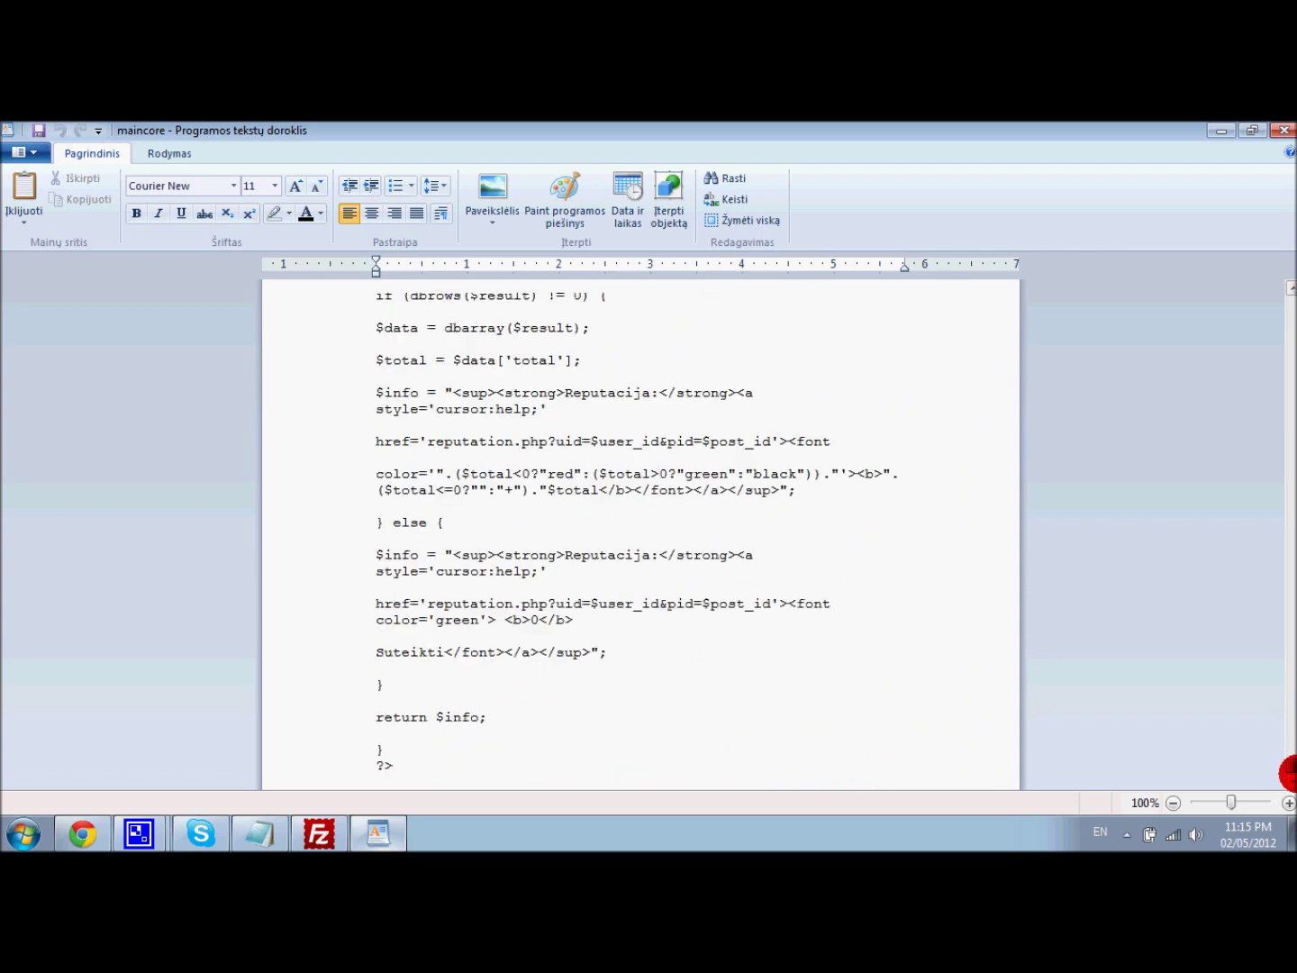
- Highlight the reputation function in maincore.php from // USER reputation funk to the last brace before ?>
scroll(733, 613, up, 7)
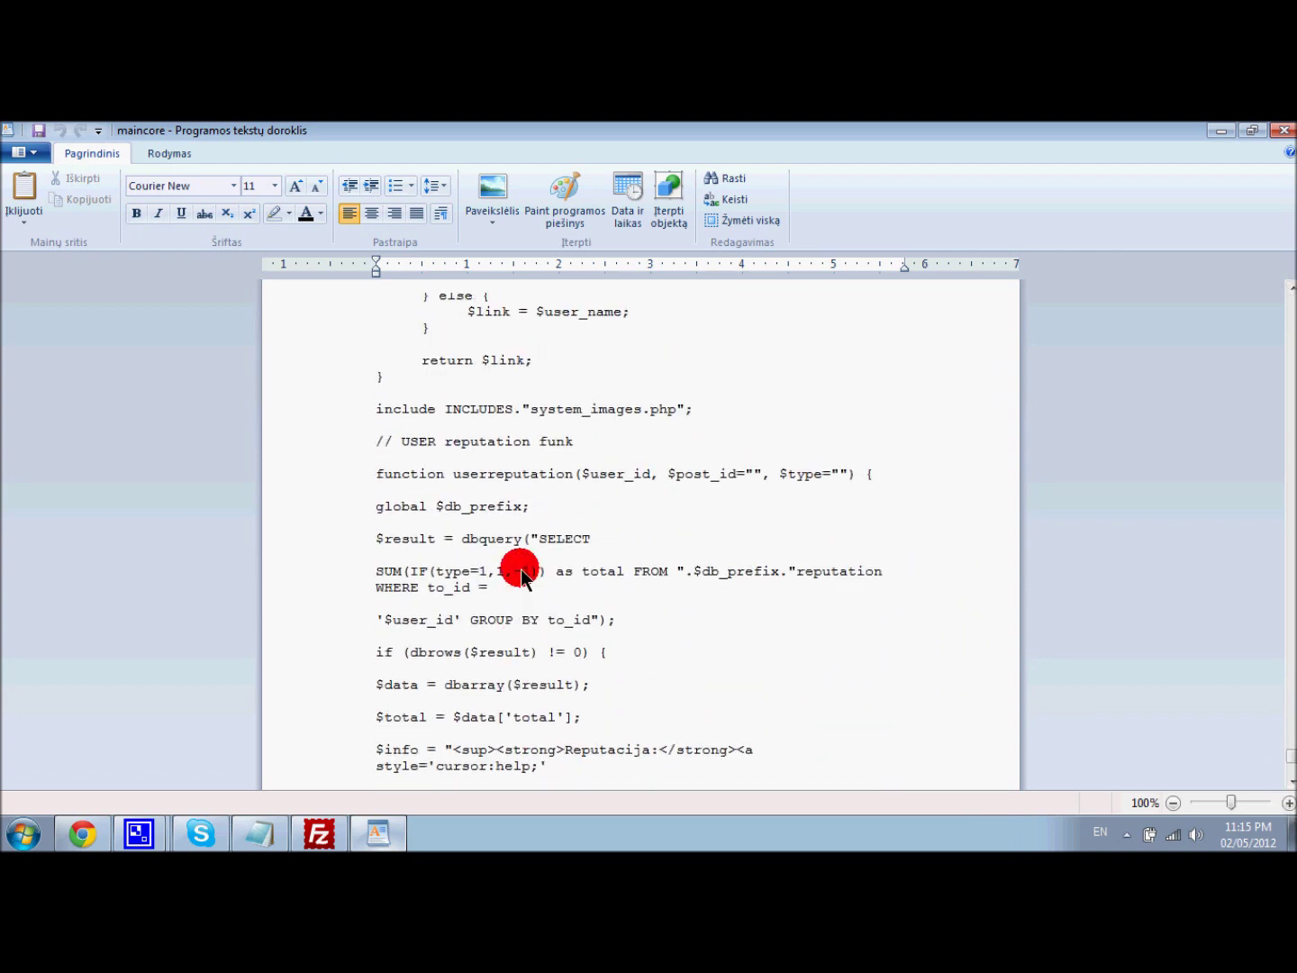
drag(369, 438, 356, 644)
scroll(369, 483, down, 2)
scroll(365, 529, down, 4)
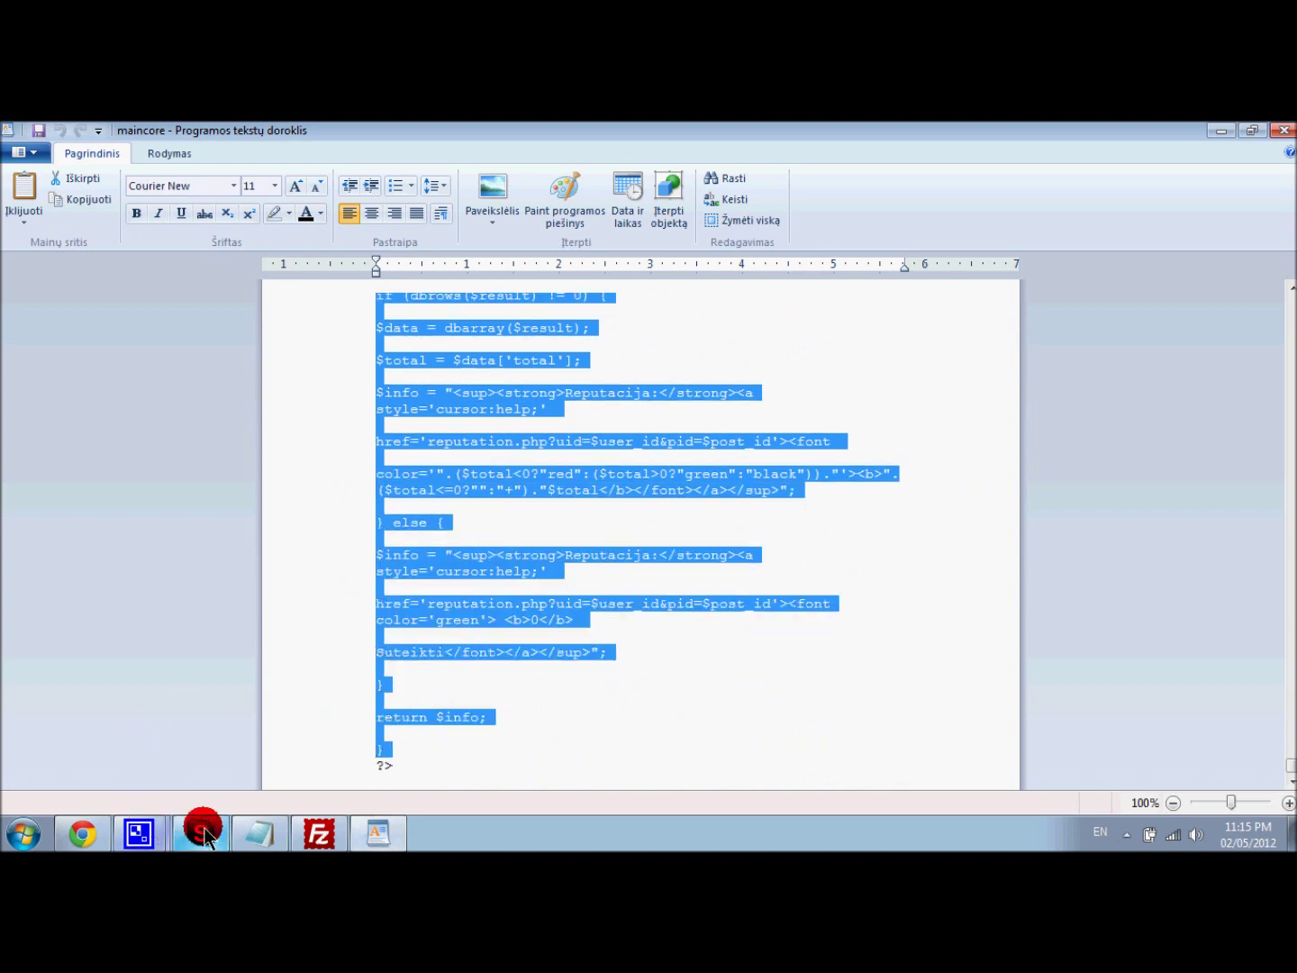
- Add the line "As jau esu irases issaugojam" to the notes above instruction 3
click(259, 833)
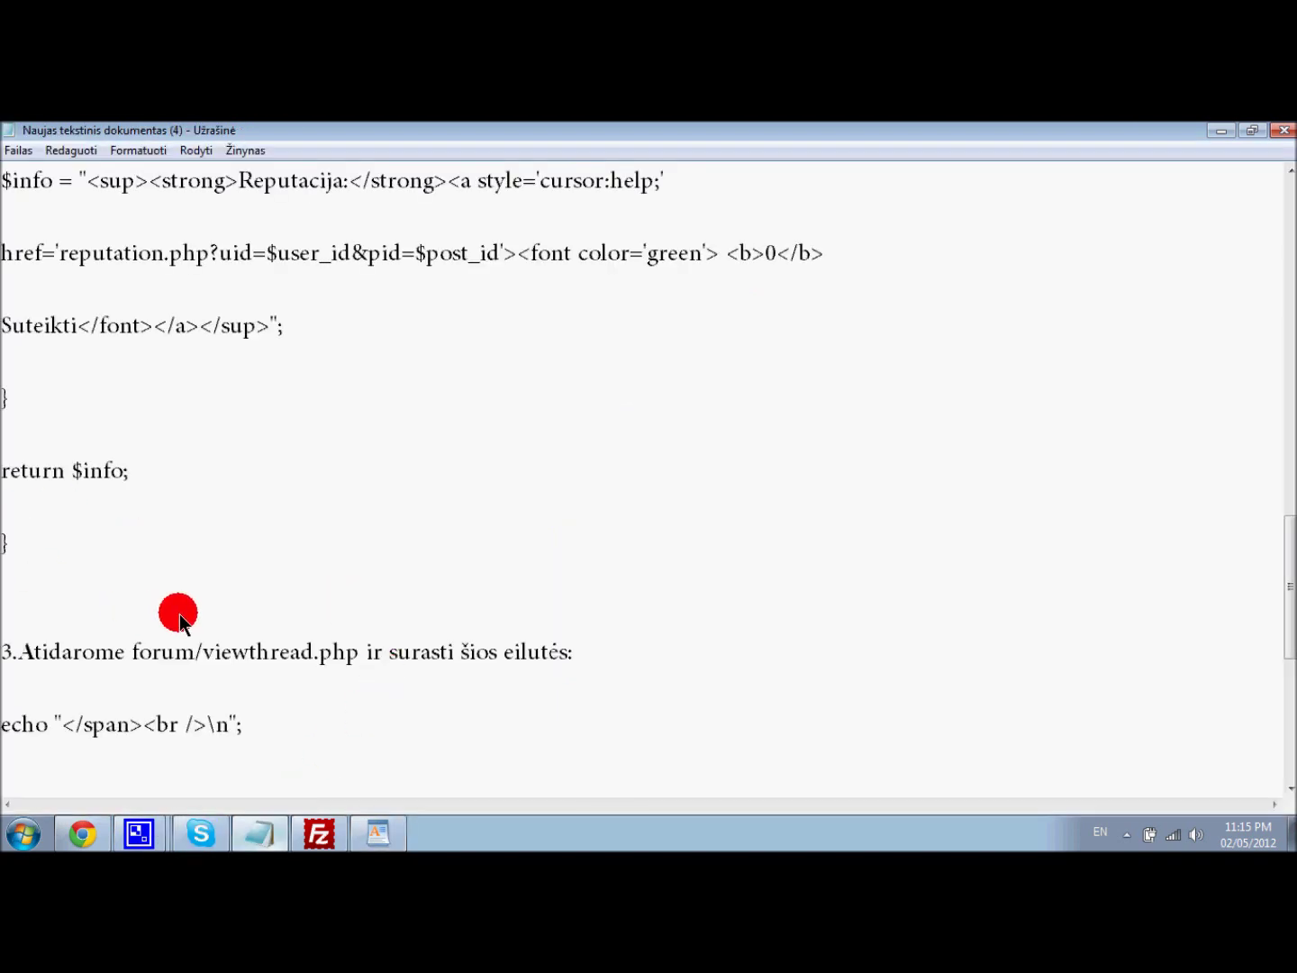
text(As jau esu )
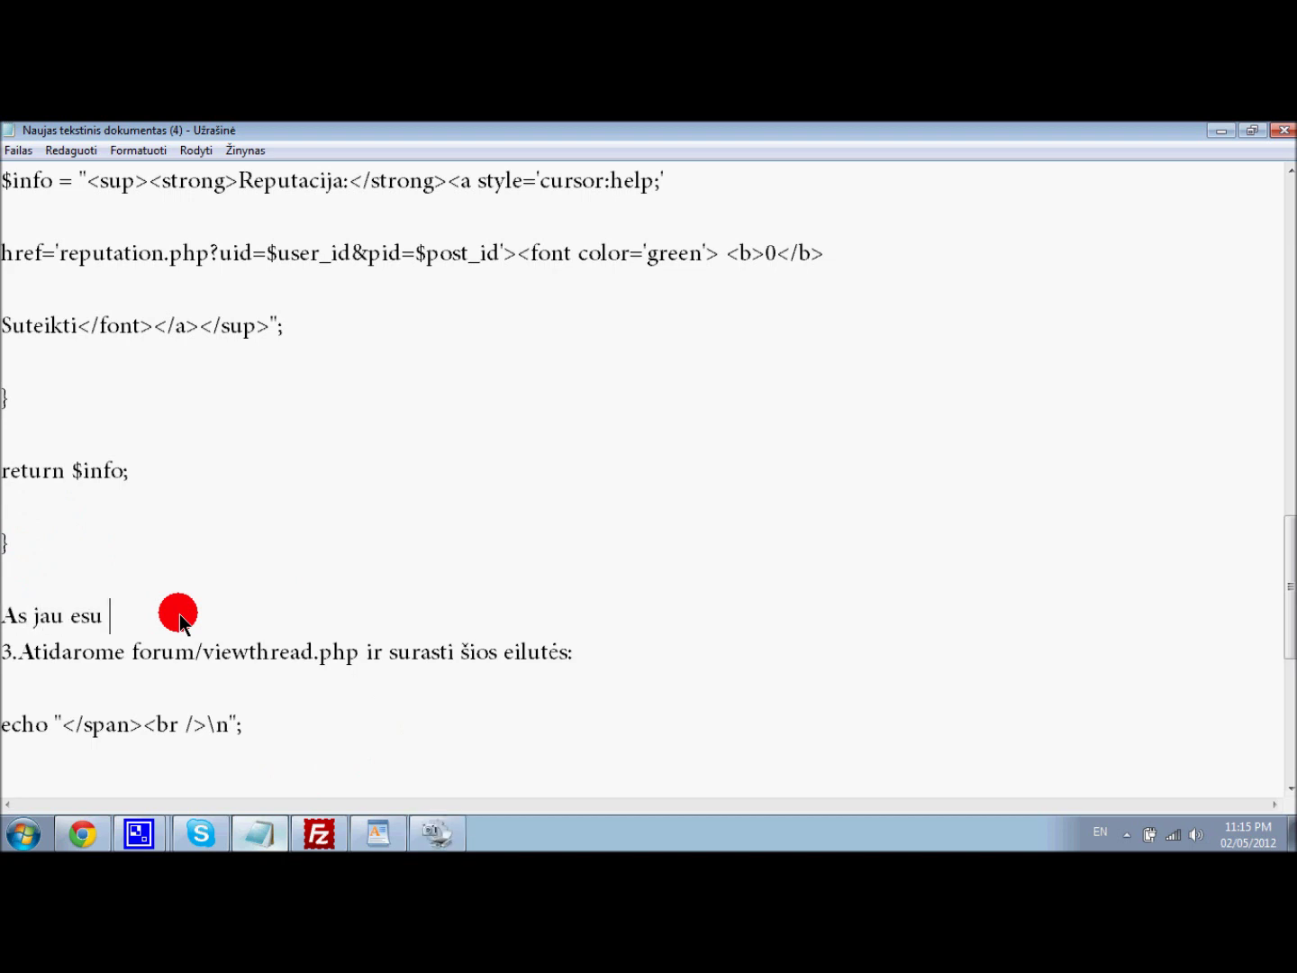
text(irases issaugojam)
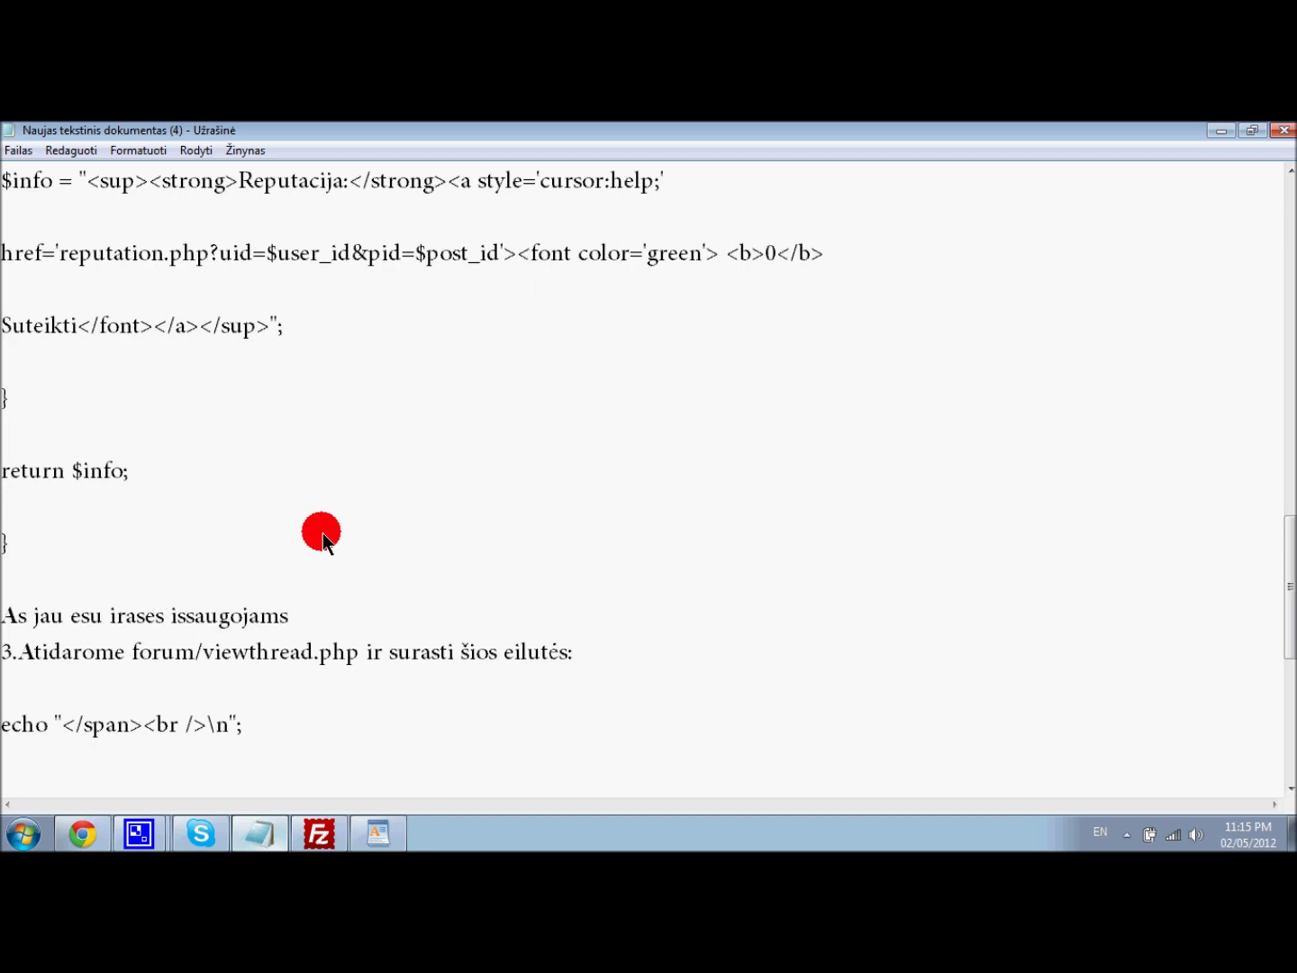
- Return to maincore.php and paste the copied code over the reputation function before ?>
click(1229, 132)
click(780, 494)
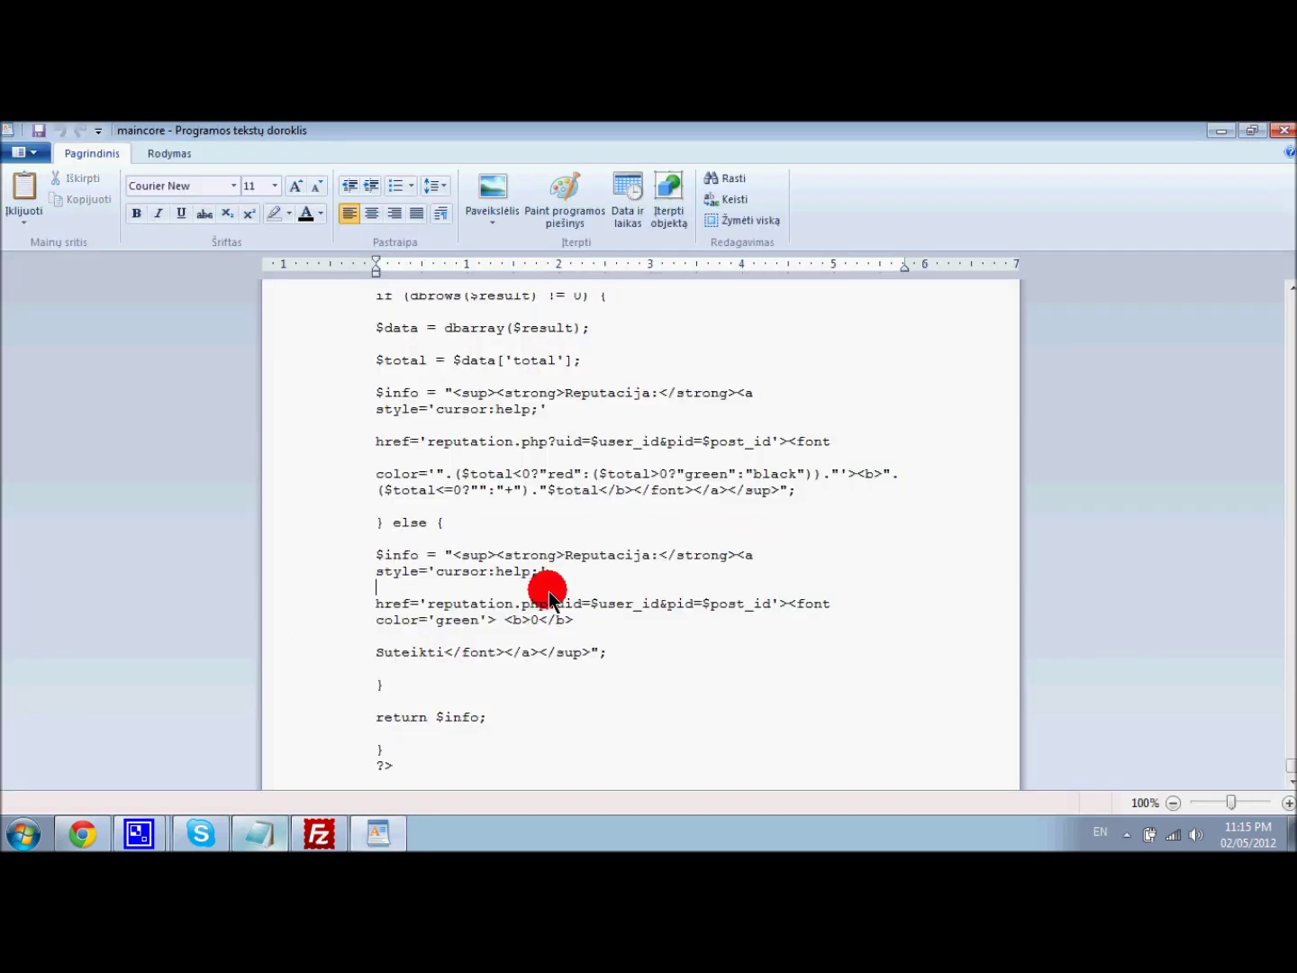
click(540, 590)
drag(386, 749, 384, 457)
right_click(385, 460)
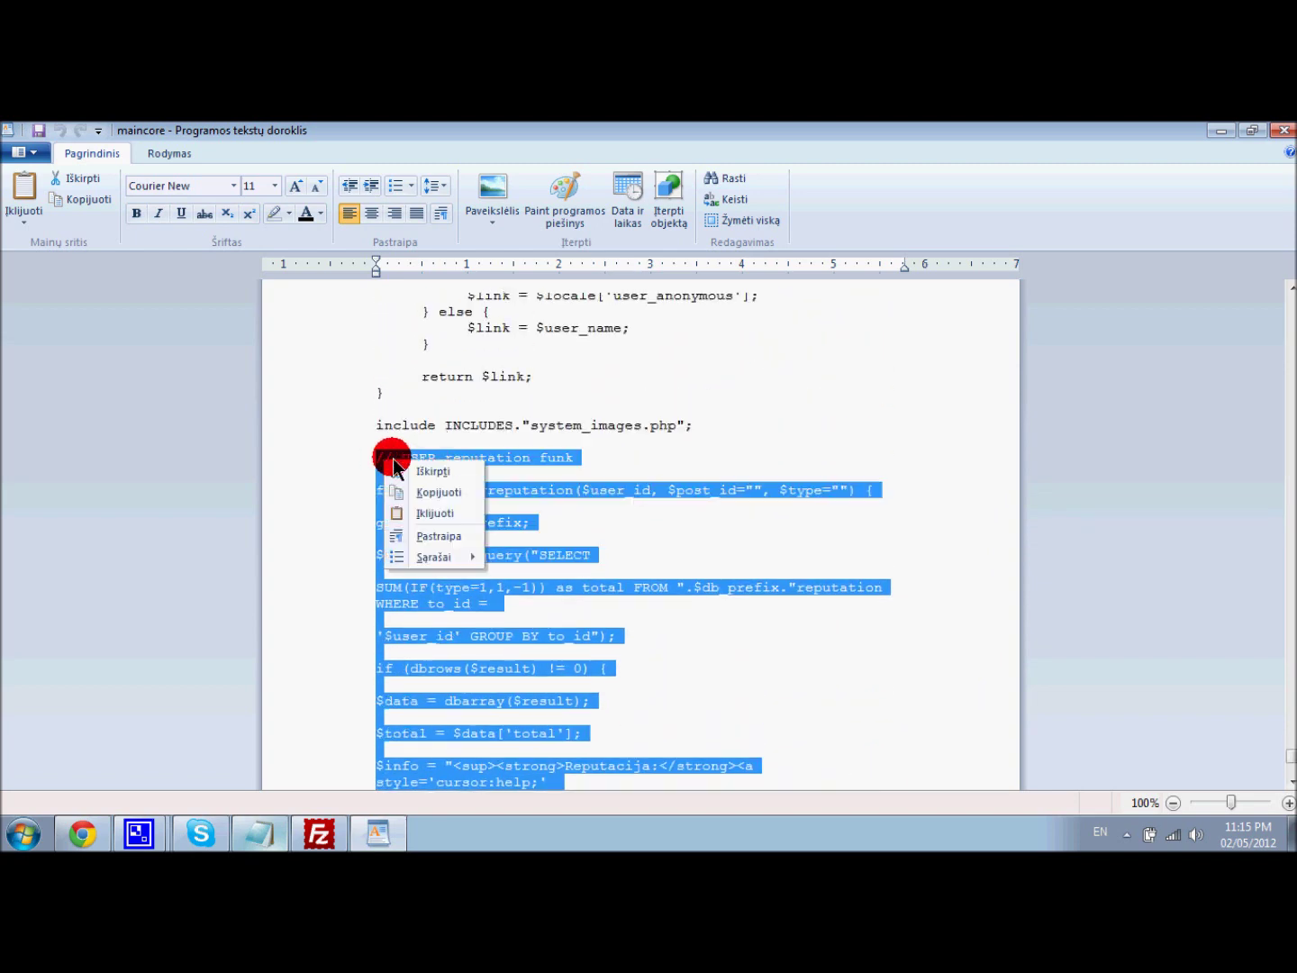
click(423, 523)
- Close maincore.php with its changes saved and upload it back to the server
key(alt+F4)
click(602, 487)
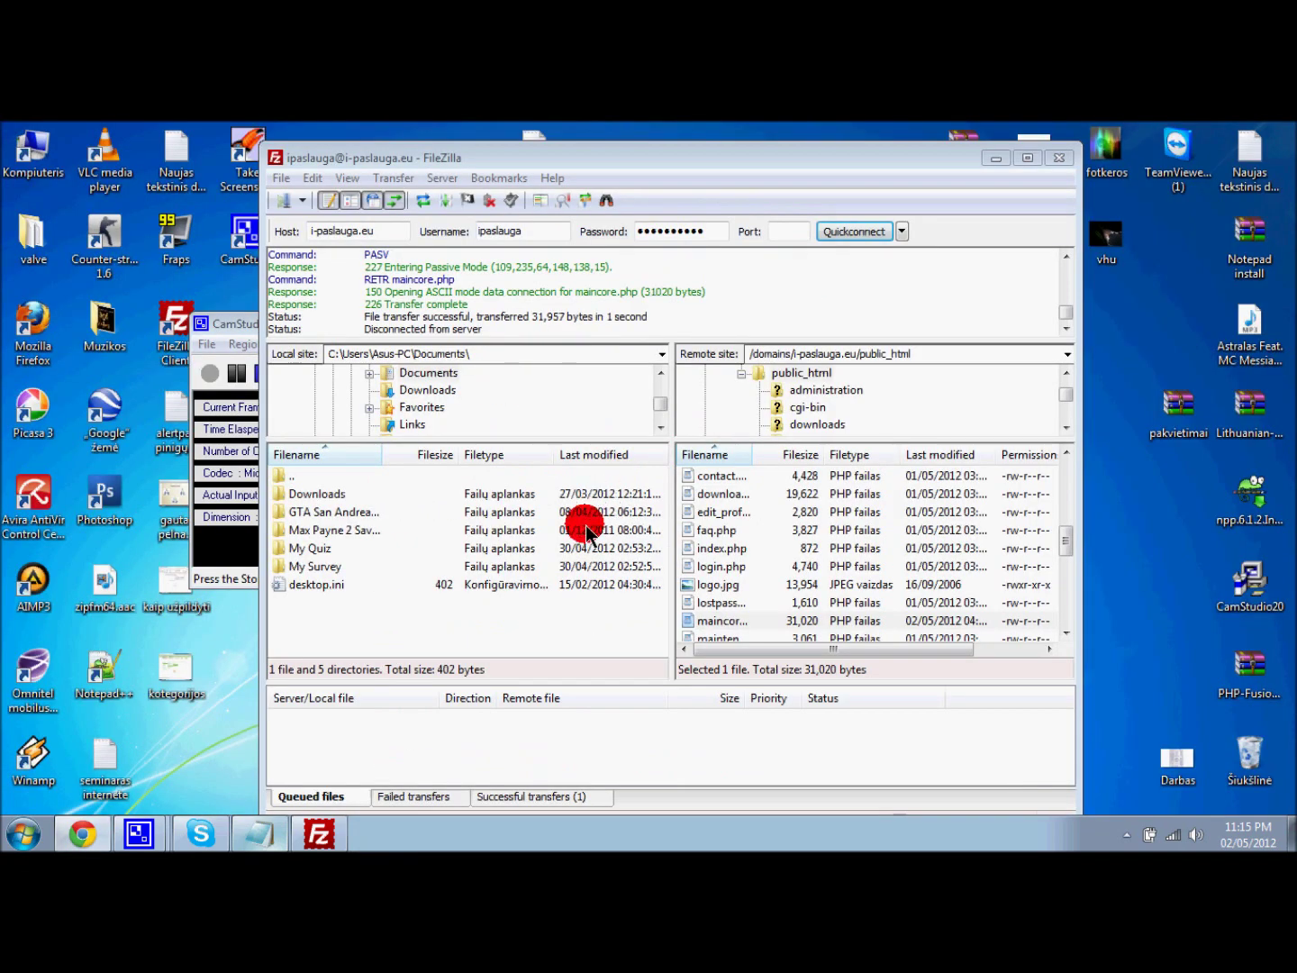
click(739, 584)
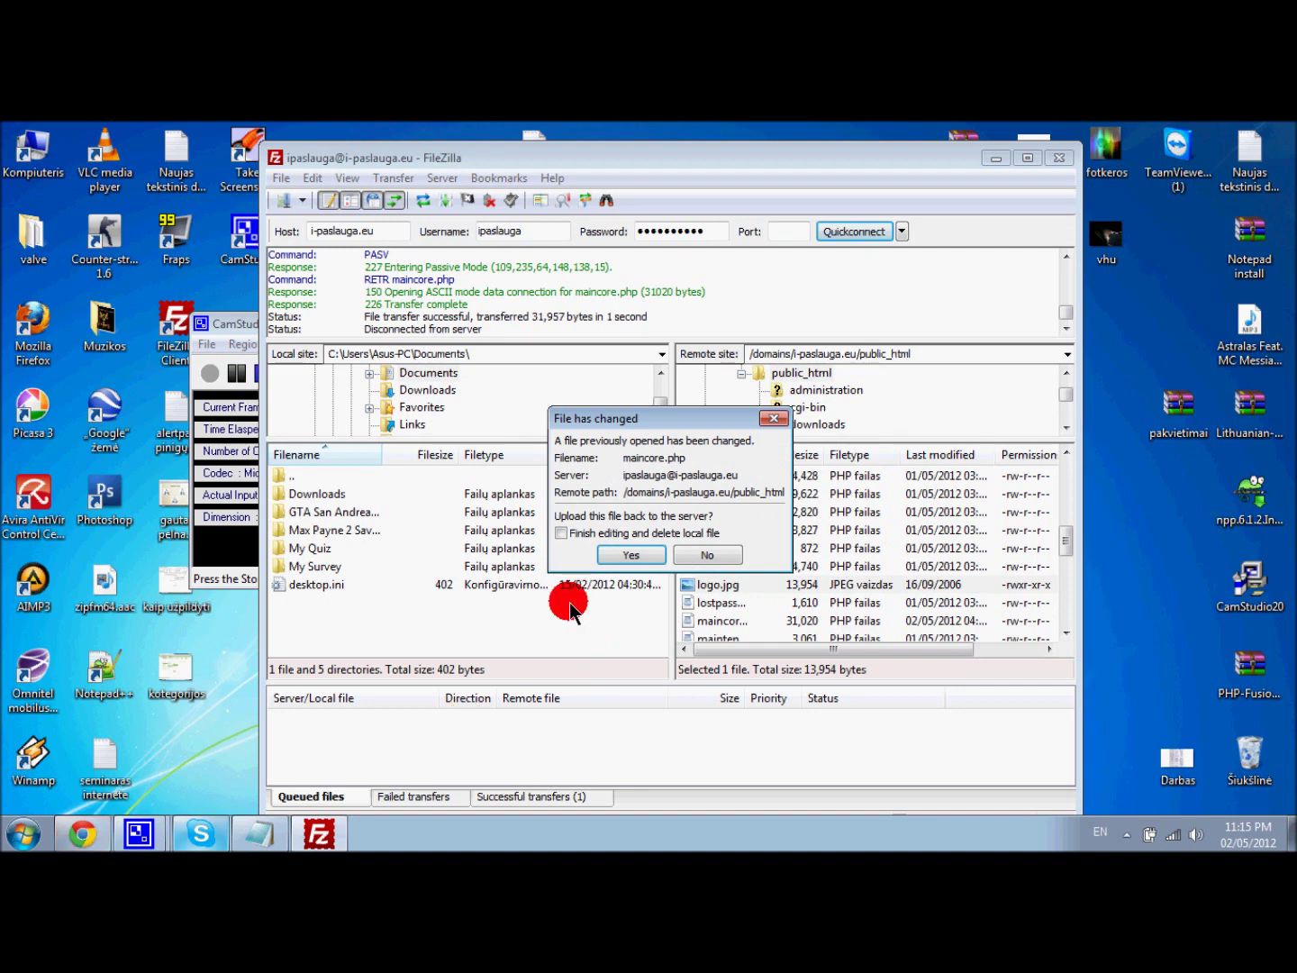
click(629, 556)
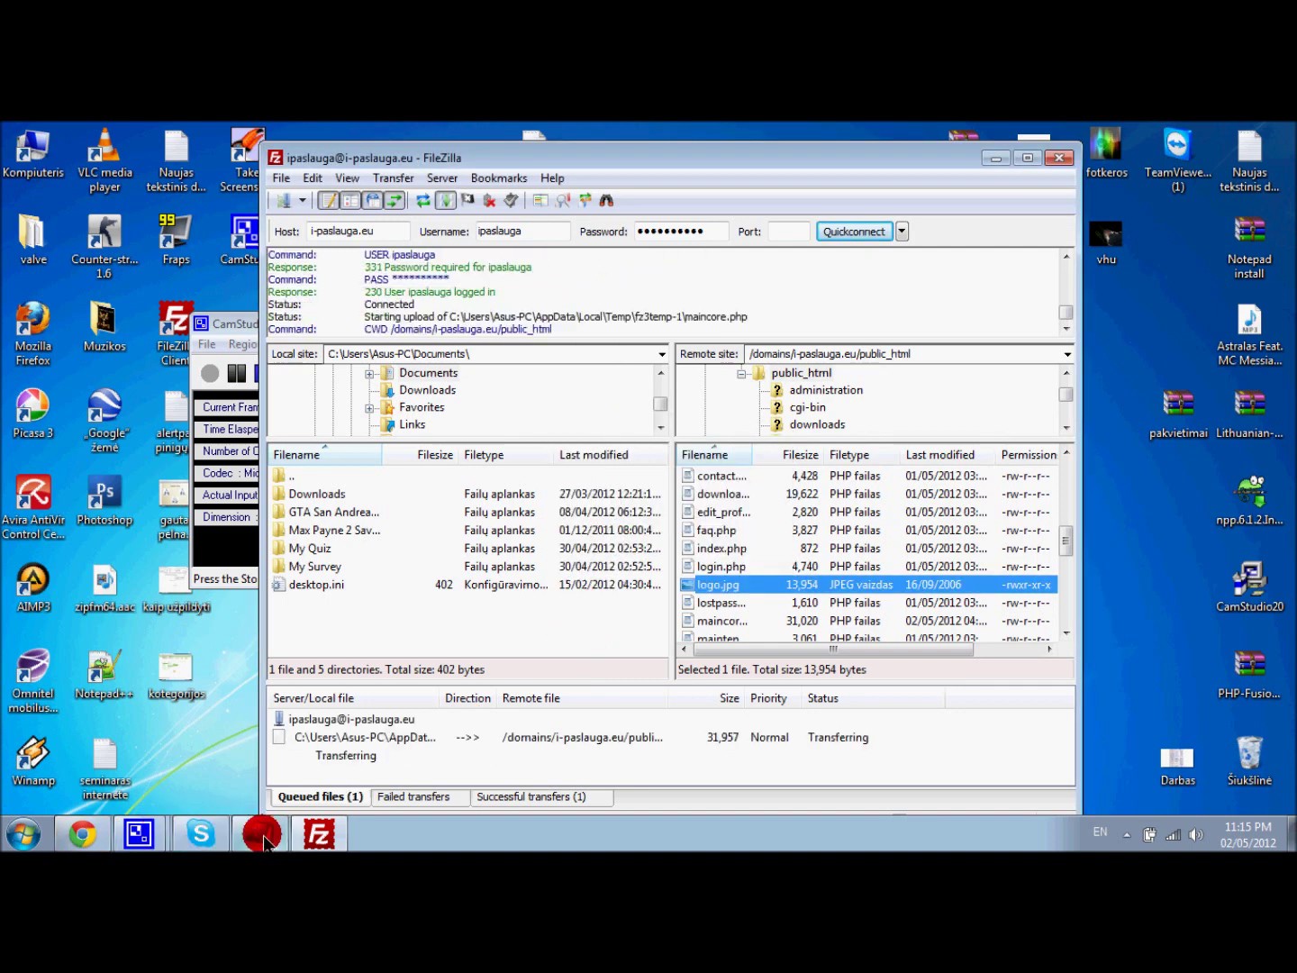
- Highlight the file path forum/viewthread.php in instruction 3 of the notes
click(264, 834)
scroll(205, 648, down, 1)
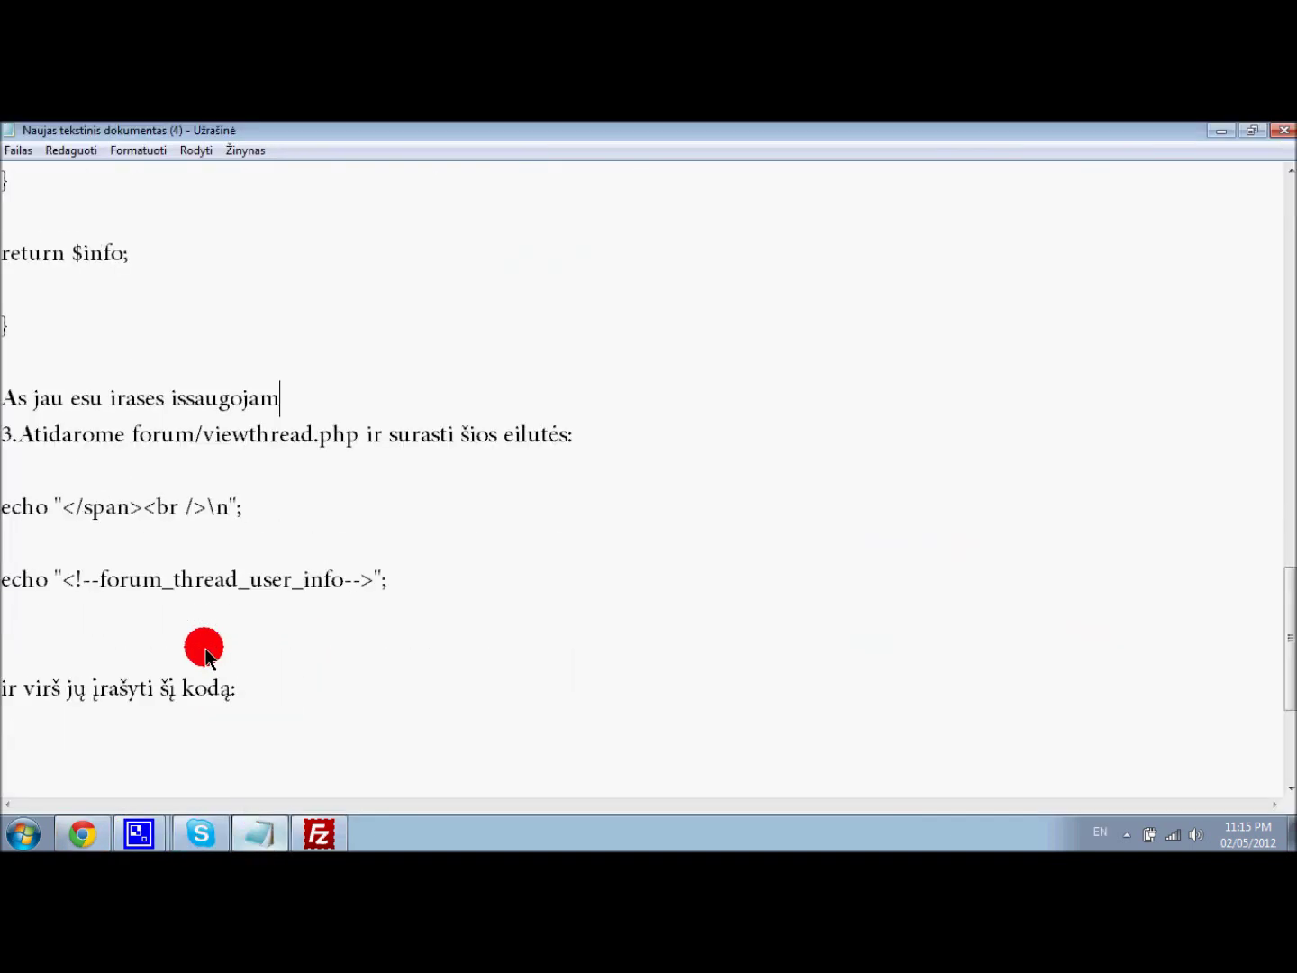
drag(93, 436, 345, 439)
click(215, 438)
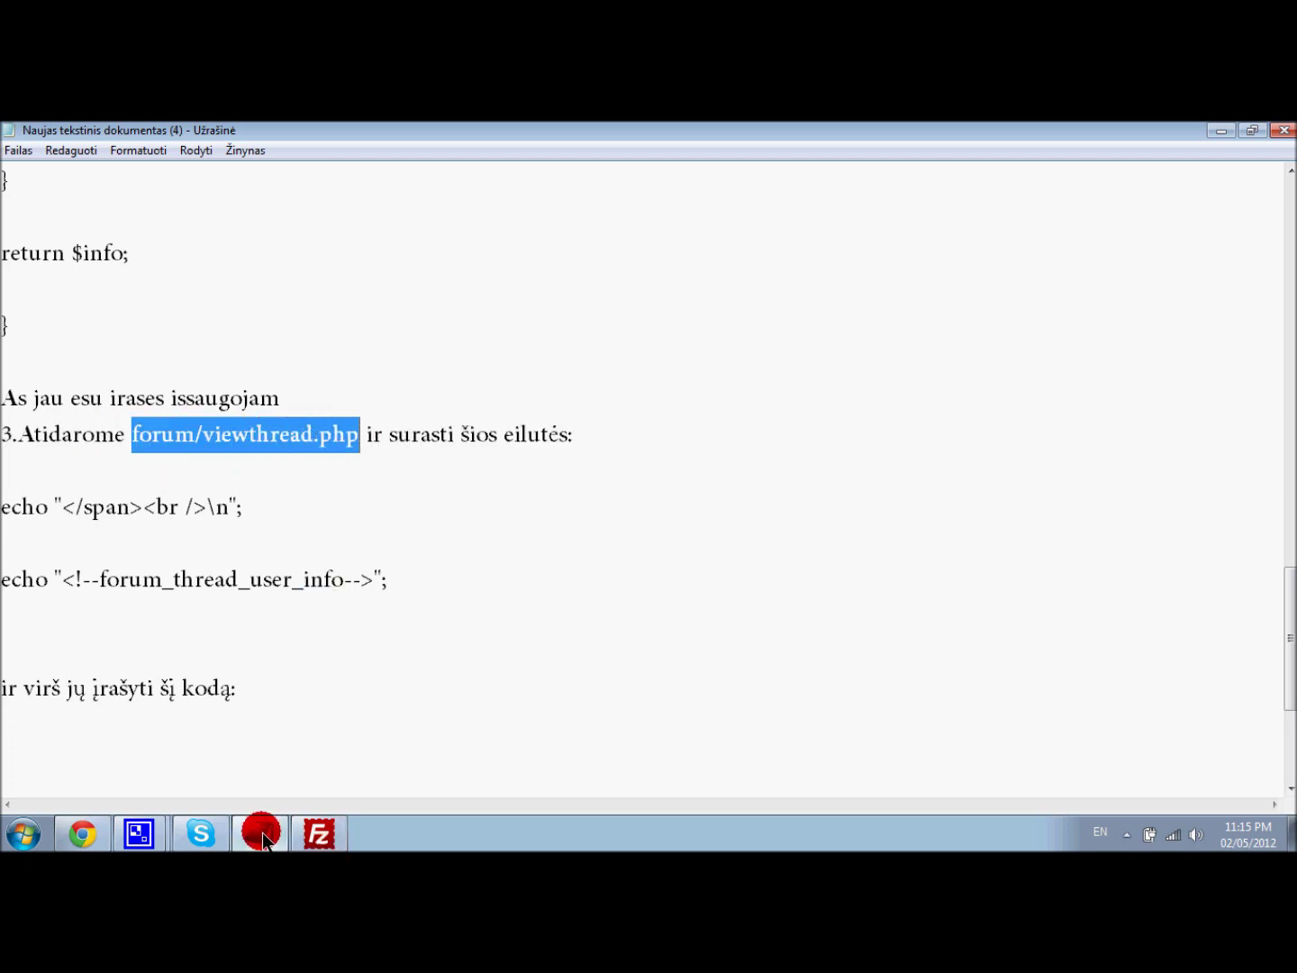
- Switch to FileZilla, enter the forum folder in public_html and open viewthread.php for editing
click(319, 832)
scroll(705, 530, up, 2)
scroll(702, 528, up, 2)
double_click(709, 547)
scroll(810, 559, down, 1)
click(732, 623)
right_click(729, 622)
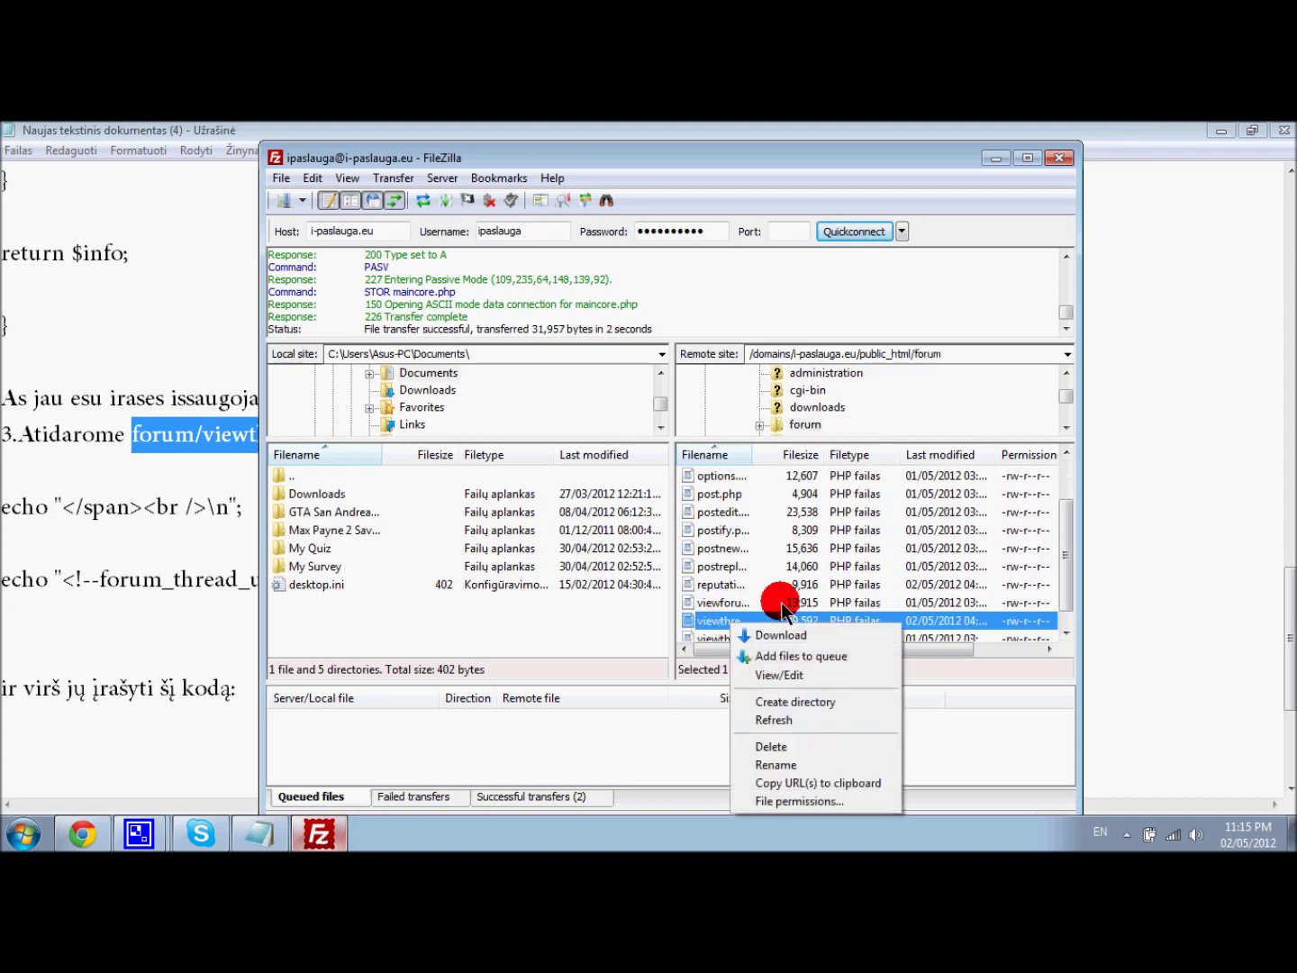
click(790, 677)
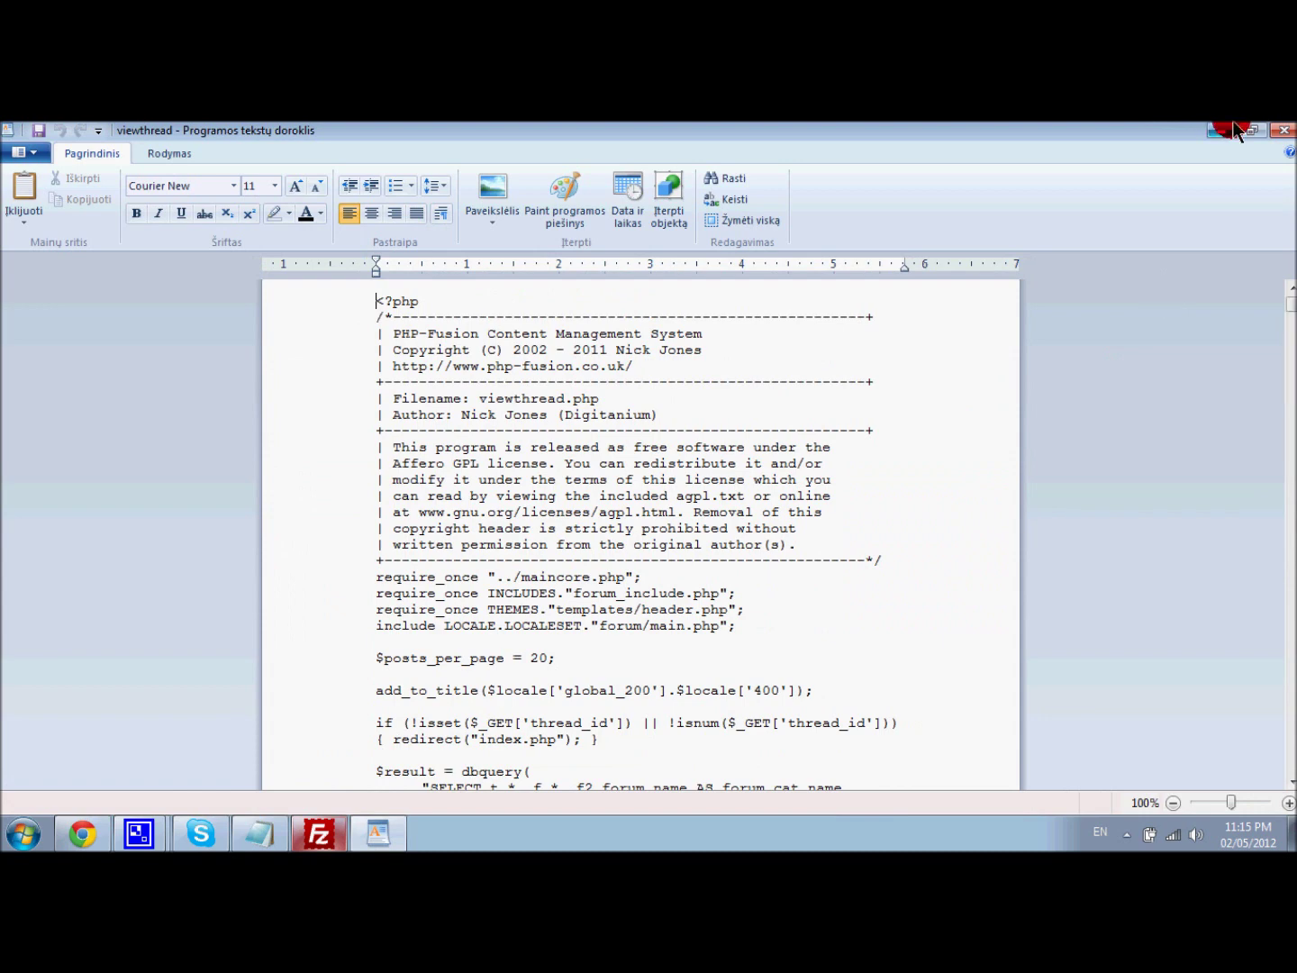
- Return to the notes and copy the text echo "</span> from the first line under instruction 3
click(1222, 130)
click(1153, 463)
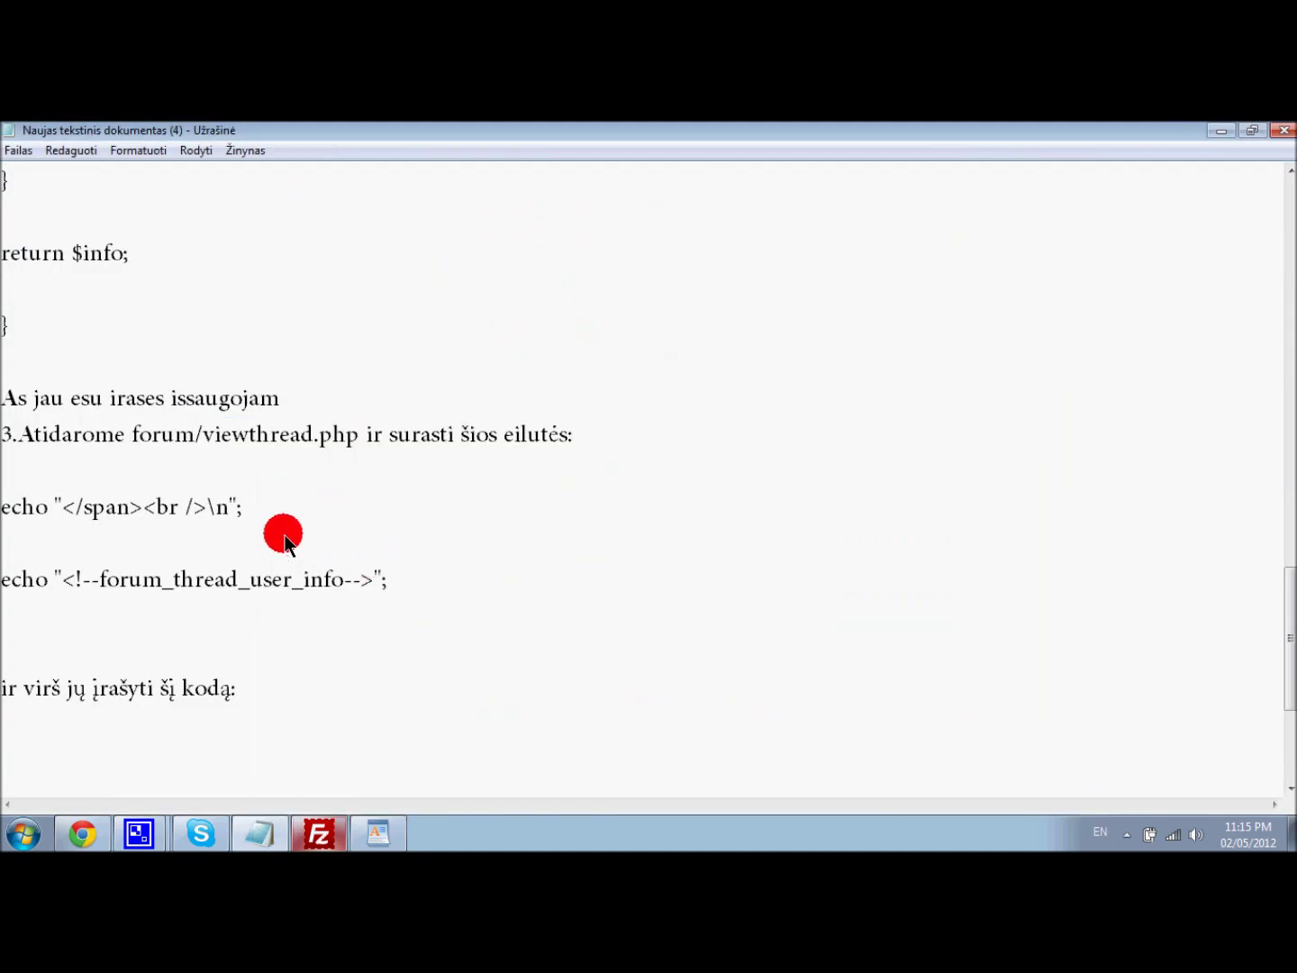
drag(251, 520, 116, 517)
click(102, 524)
drag(5, 514, 145, 511)
right_click(144, 511)
click(213, 569)
- Search viewthread.php for the copied text echo "</span>
click(373, 833)
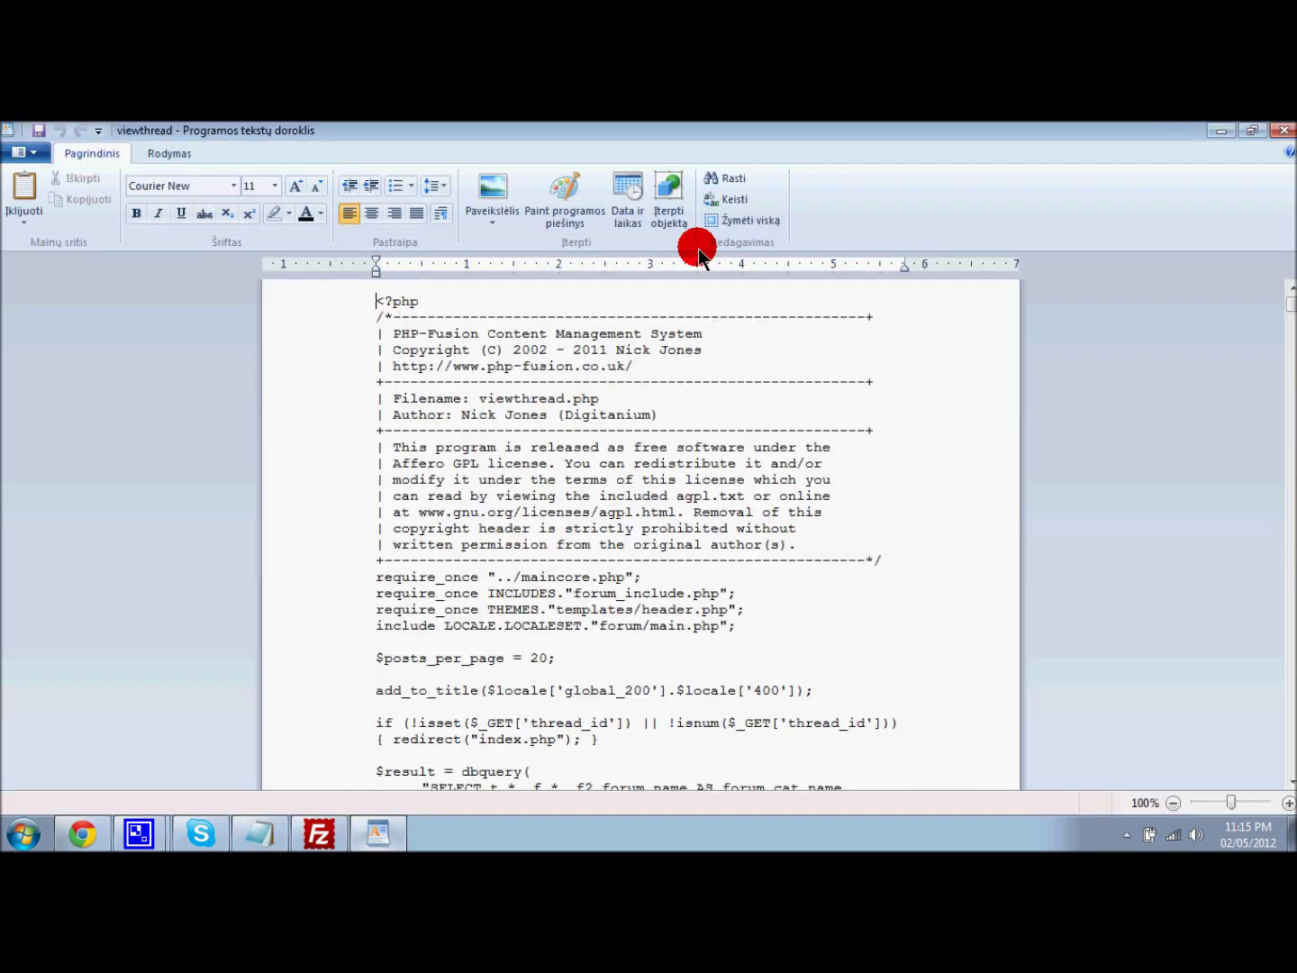
click(729, 179)
right_click(271, 441)
click(318, 518)
click(337, 442)
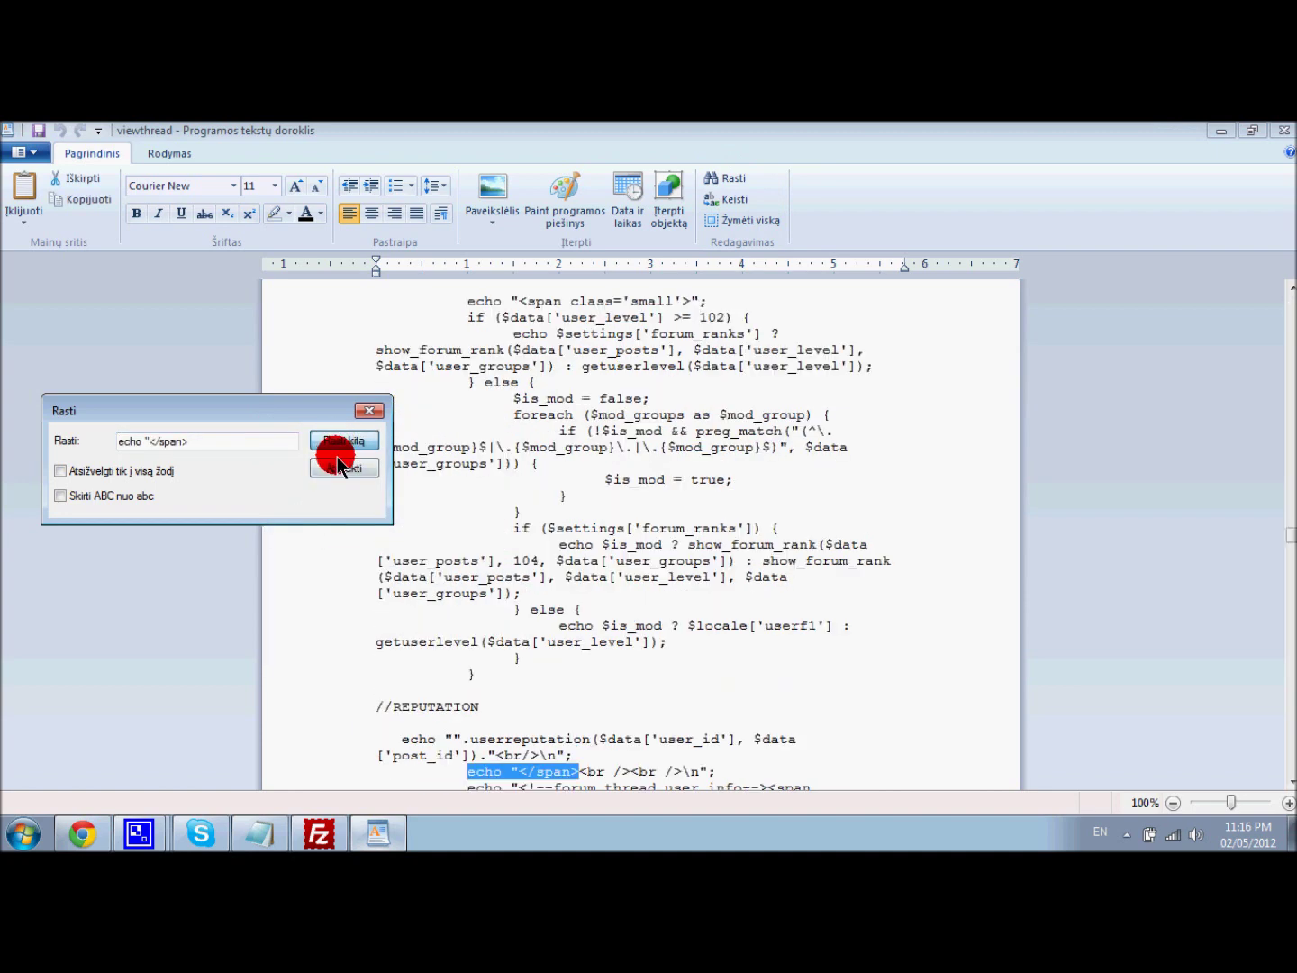
- Close the search and highlight the two echo lines under instruction 3 in the notes
click(371, 411)
click(261, 832)
drag(245, 510, 3, 516)
click(196, 608)
drag(348, 595, 27, 599)
click(149, 686)
scroll(181, 680, down, 3)
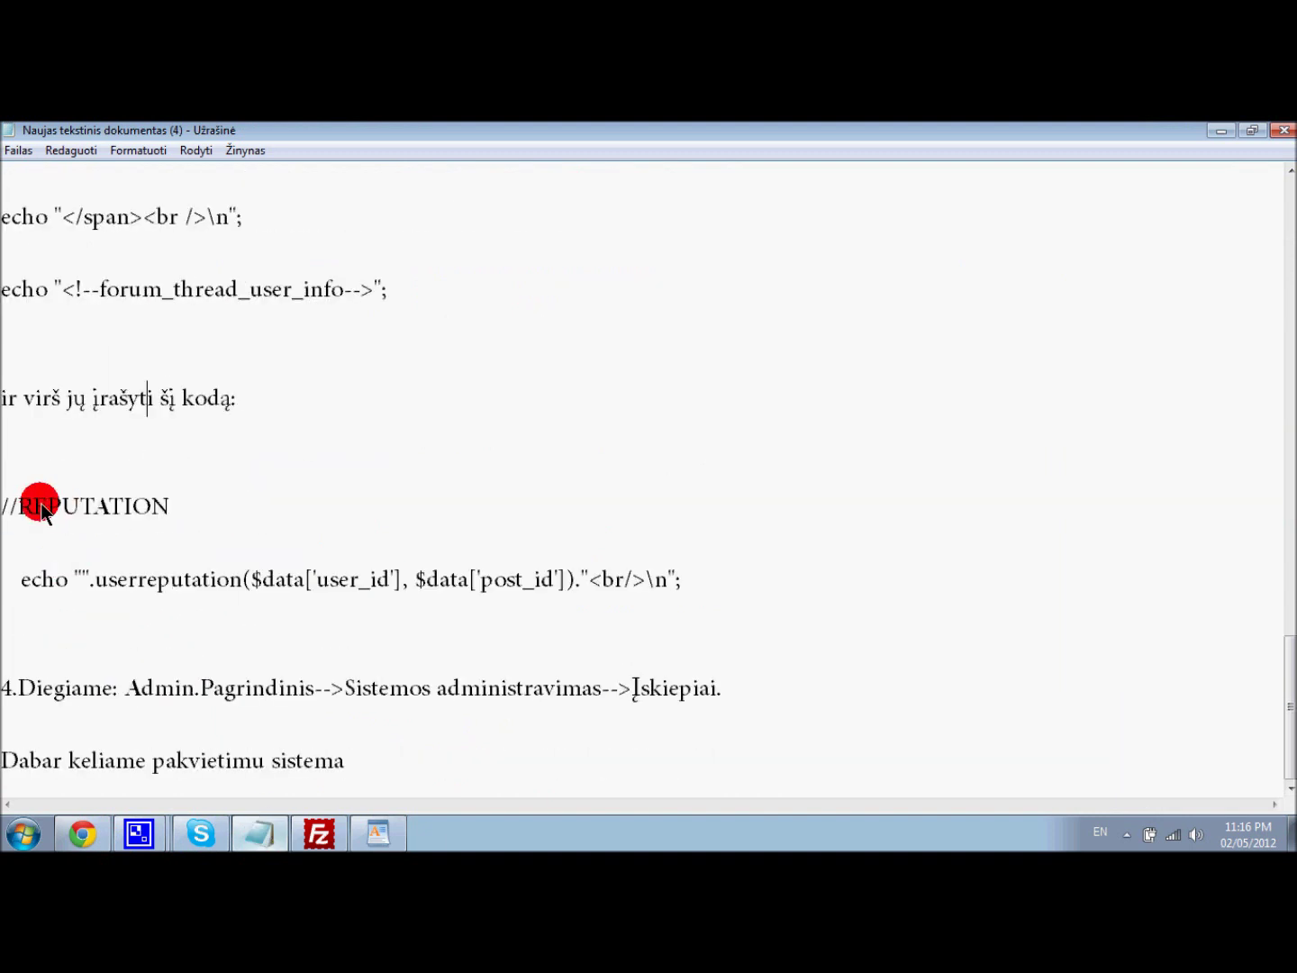
- Copy the //REPUTATION comment and its userreputation echo line from the notes
drag(9, 507, 693, 579)
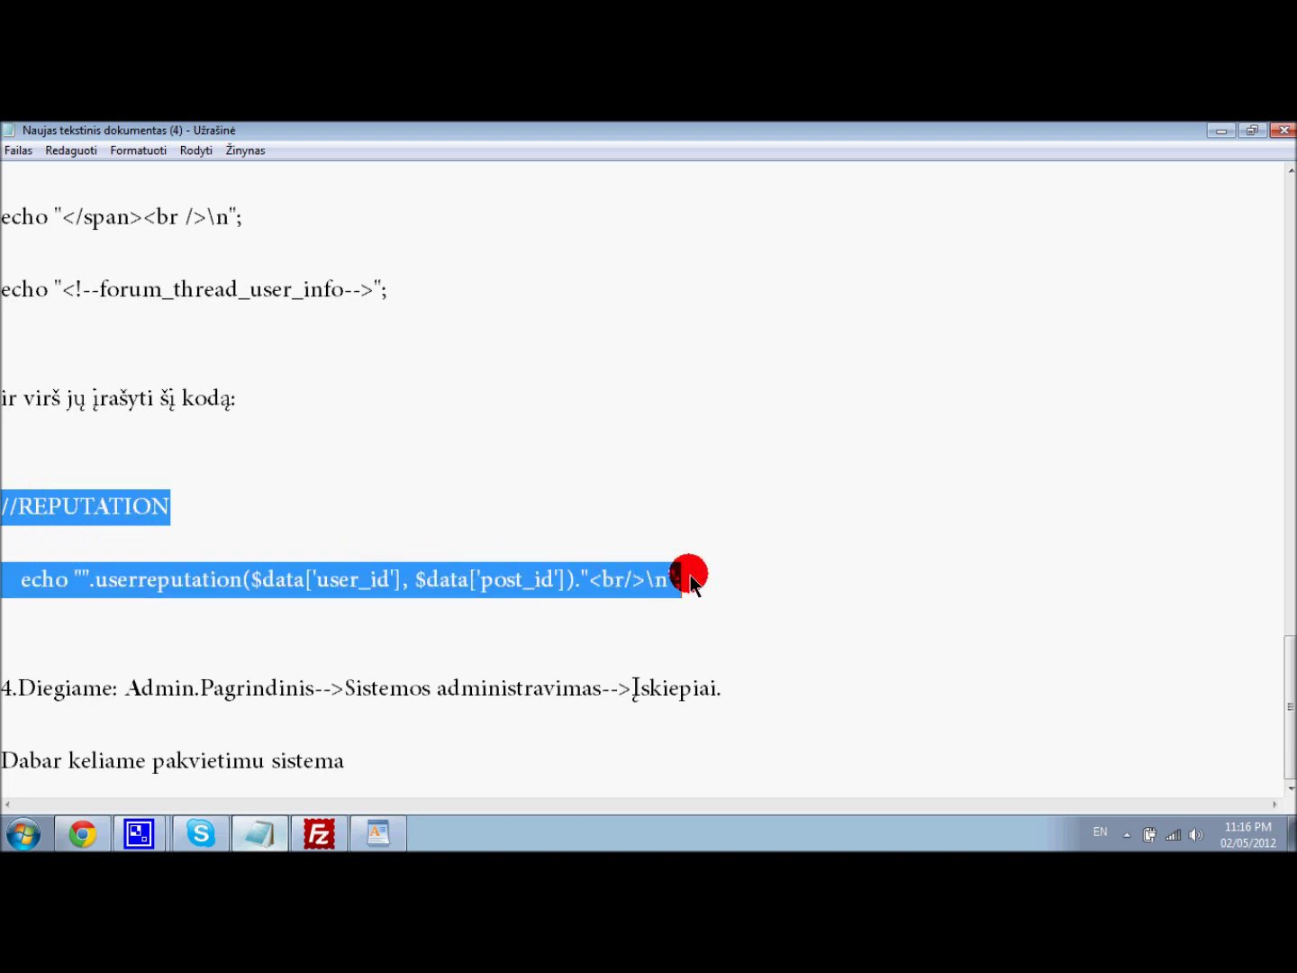
right_click(554, 576)
click(608, 372)
- Paste the copied reputation code over the userreputation line above echo "</span> in viewthread.php and close the file
click(374, 832)
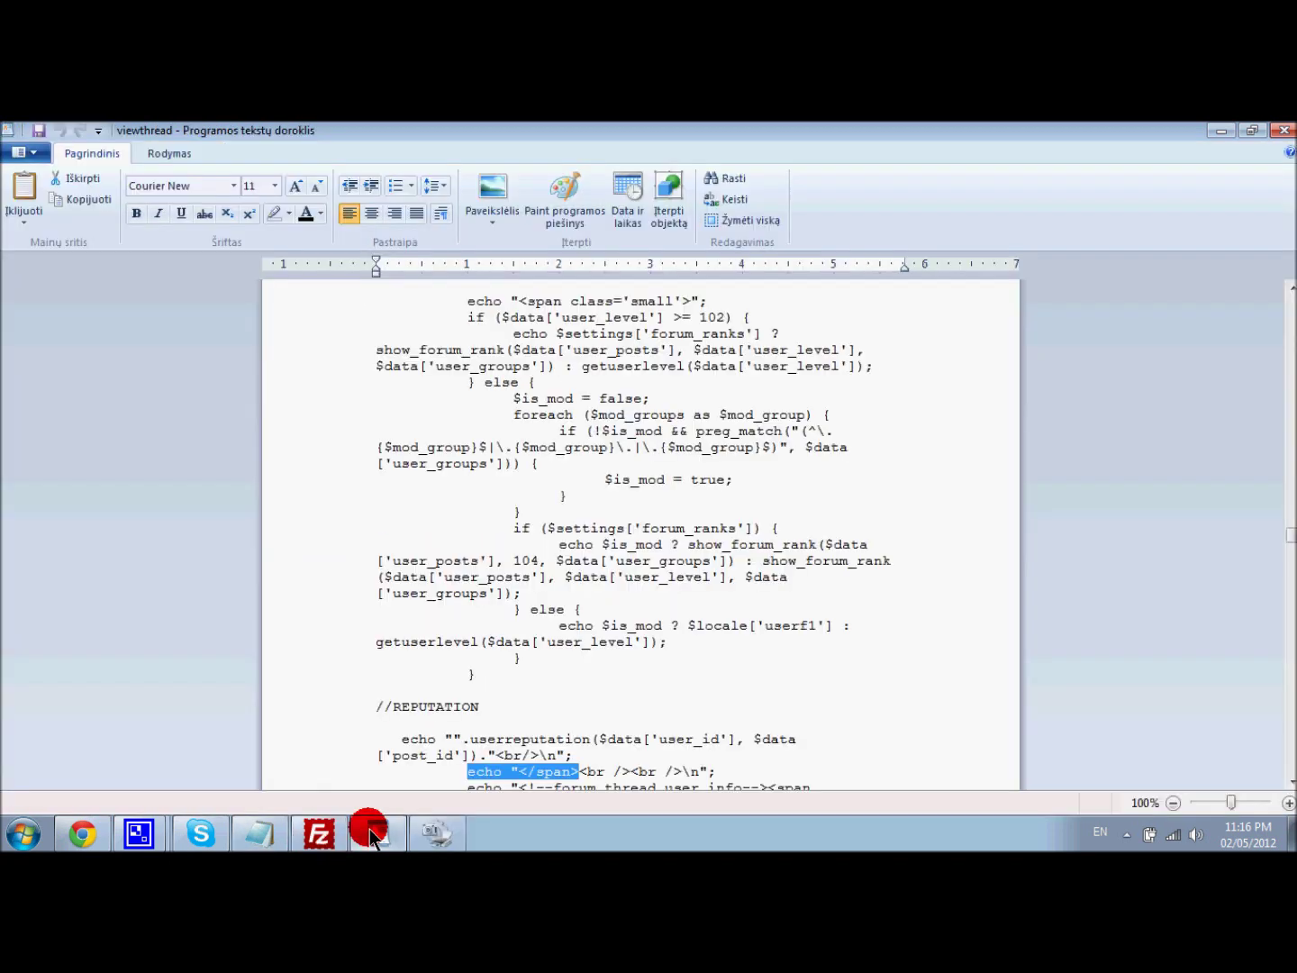
scroll(568, 643, down, 1)
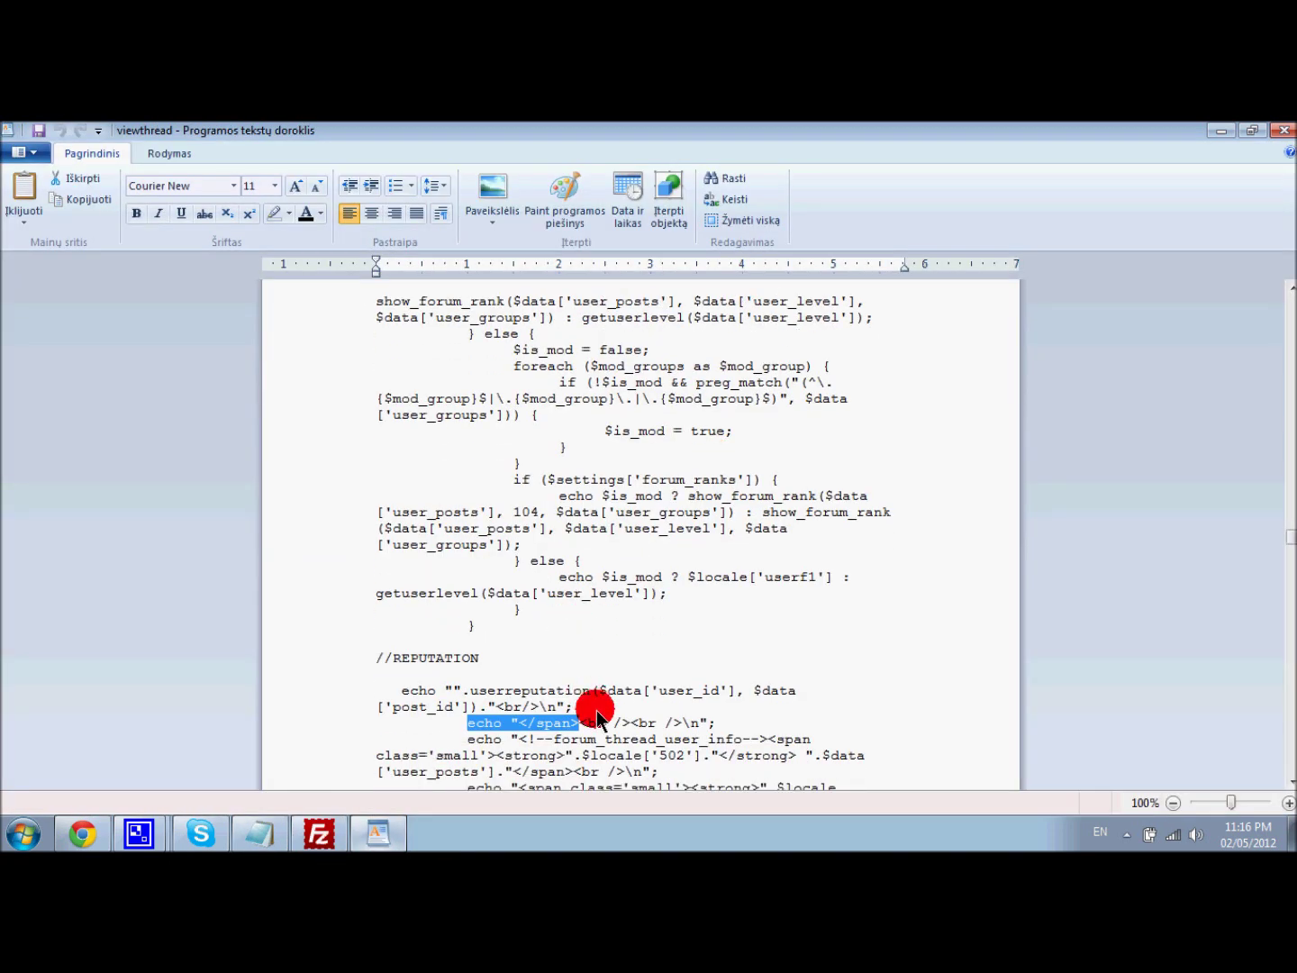
drag(578, 705, 420, 695)
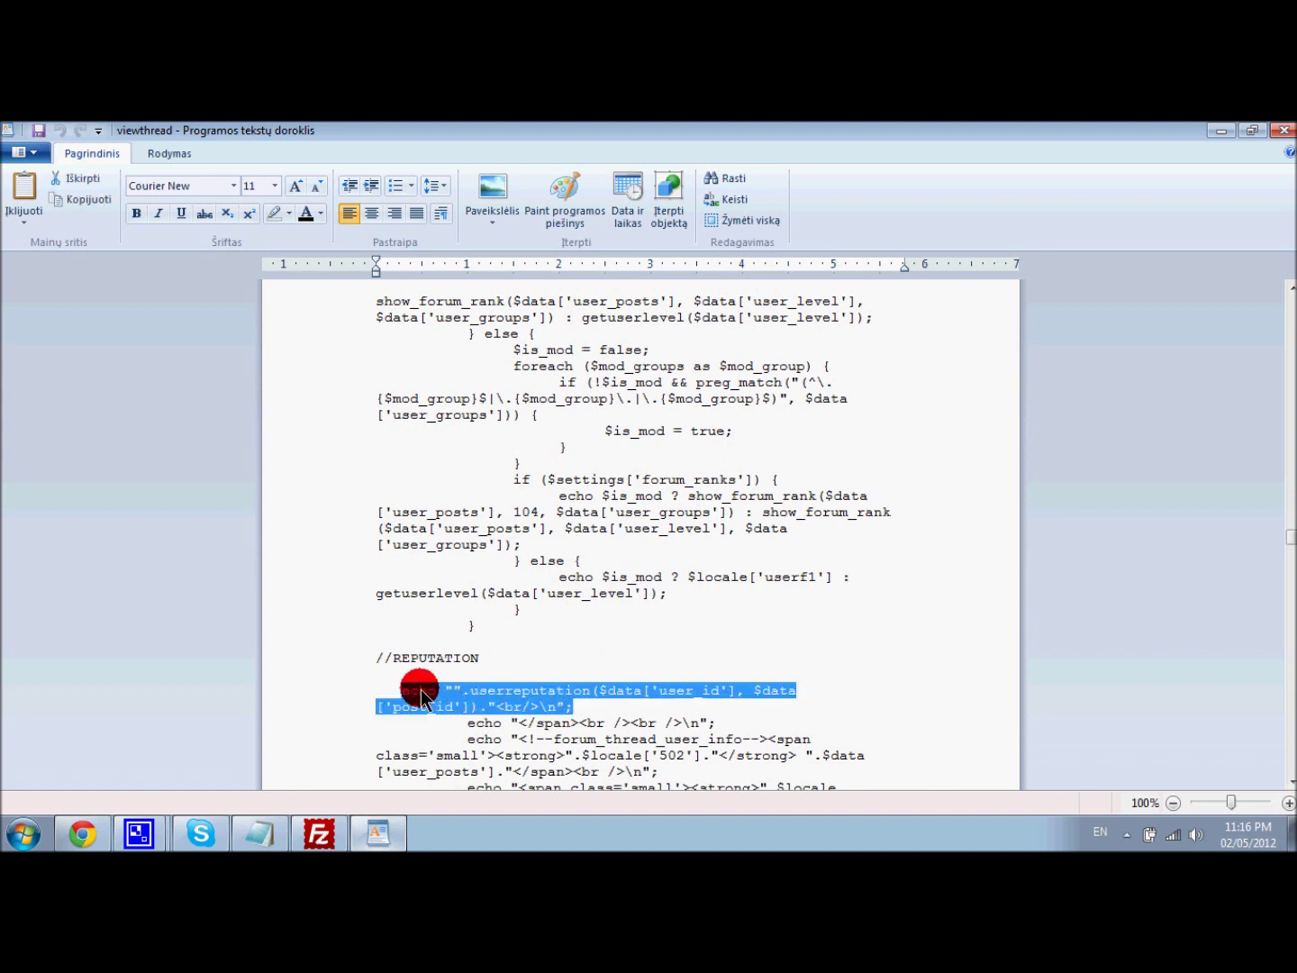
right_click(425, 692)
key(Escape)
key(ctrl+v)
drag(354, 660, 355, 704)
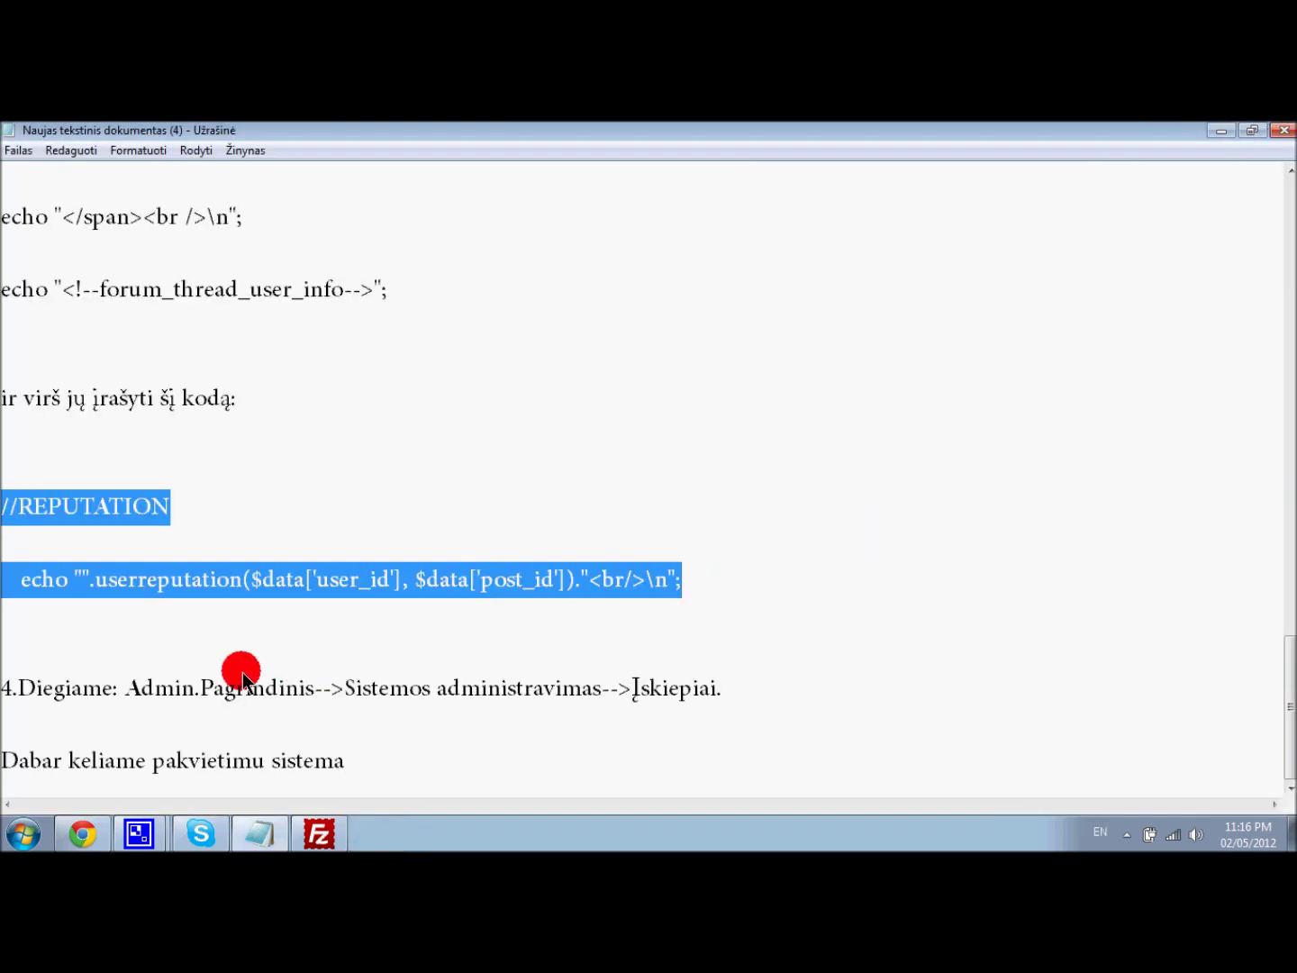
- Highlight the admin part of instruction 4 in the notes and open the Įskiepiai management page under Sistemos valdymas on the website
click(144, 688)
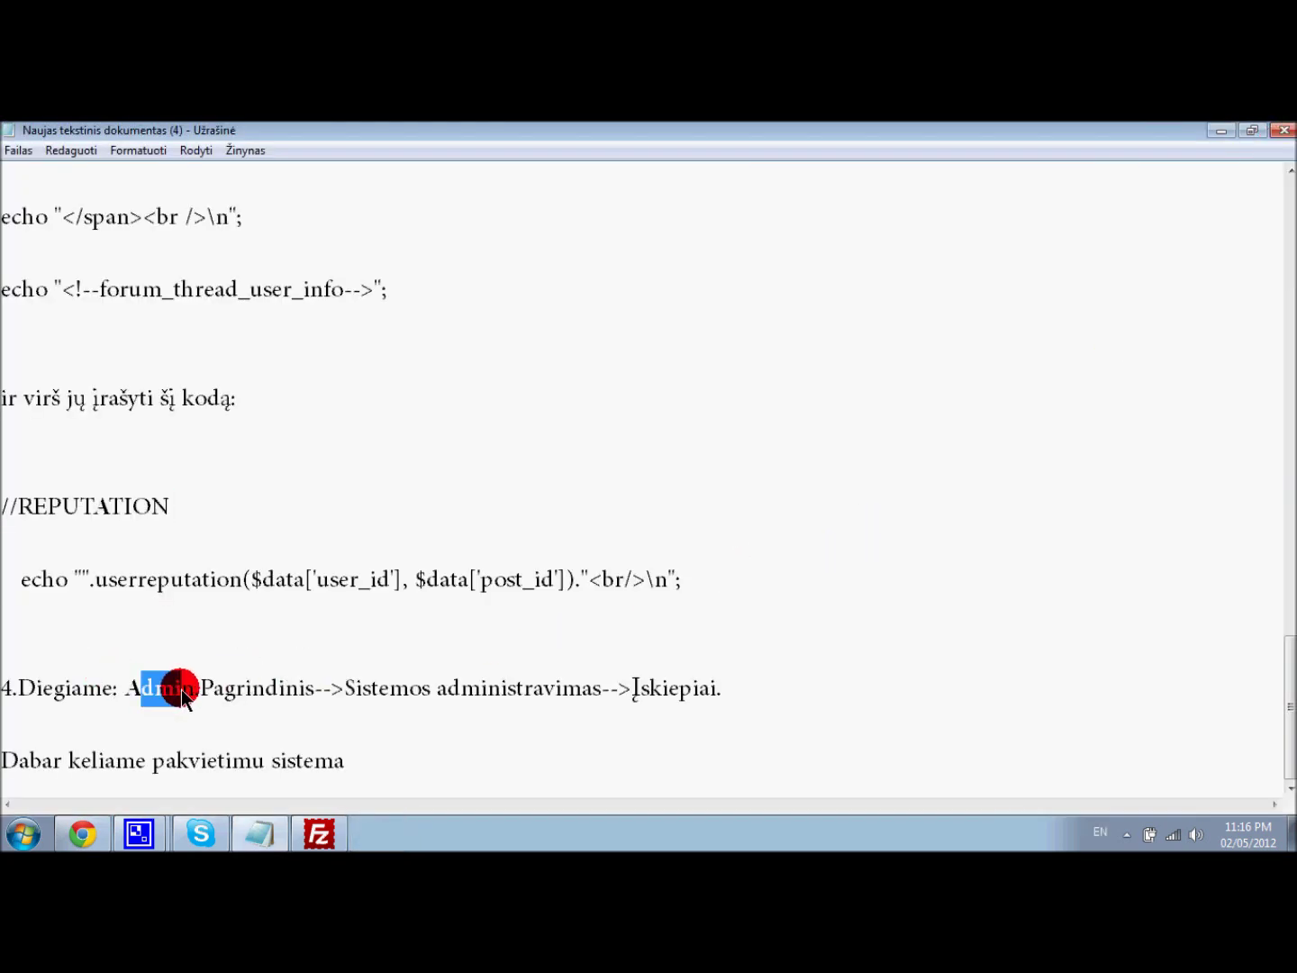
click(90, 833)
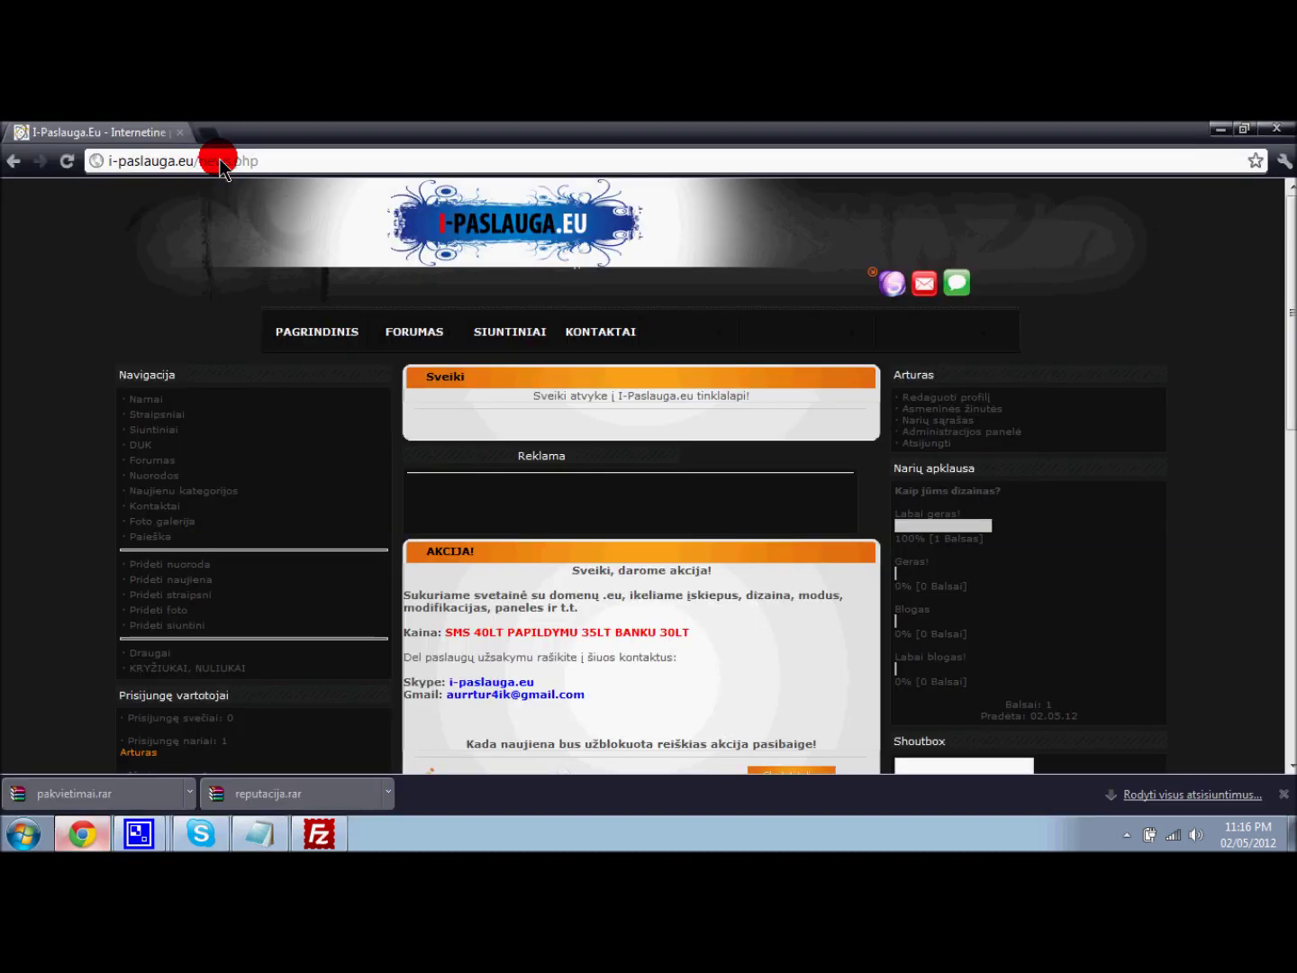
click(976, 432)
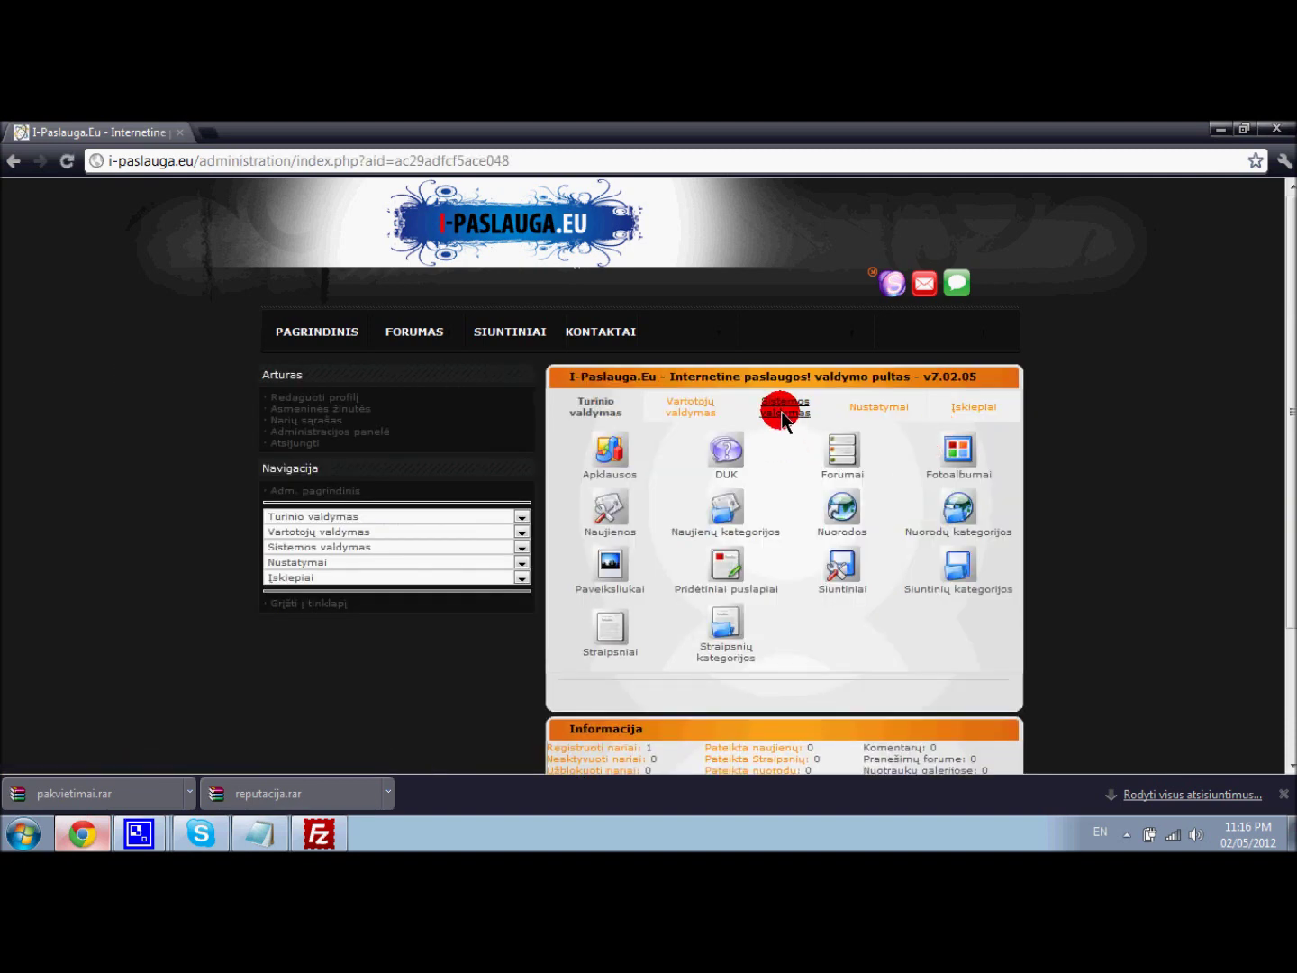
click(781, 407)
click(847, 576)
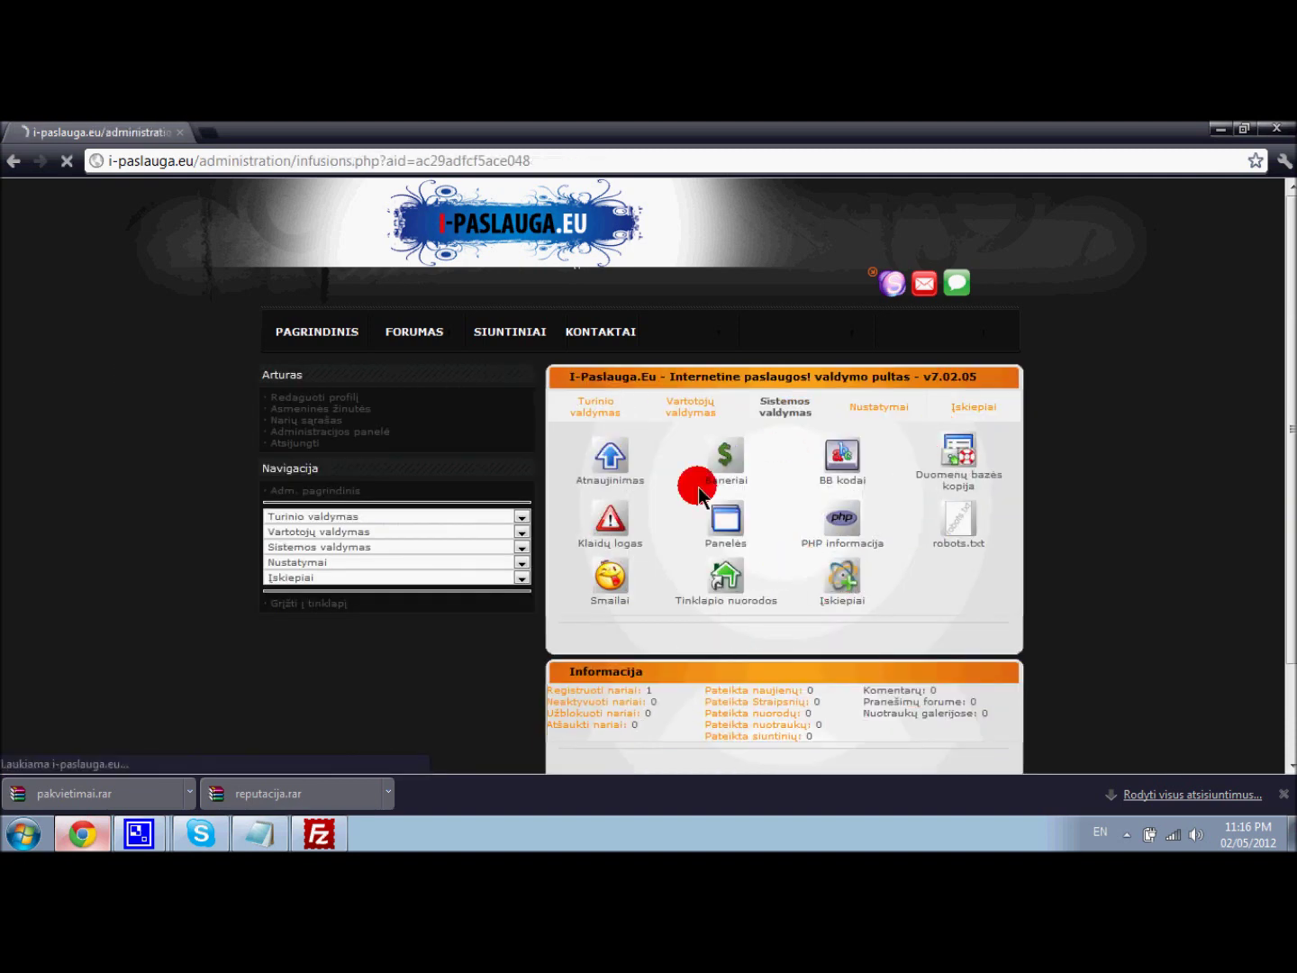
- Choose the Reputation modification in the list of modifications and install it
click(703, 401)
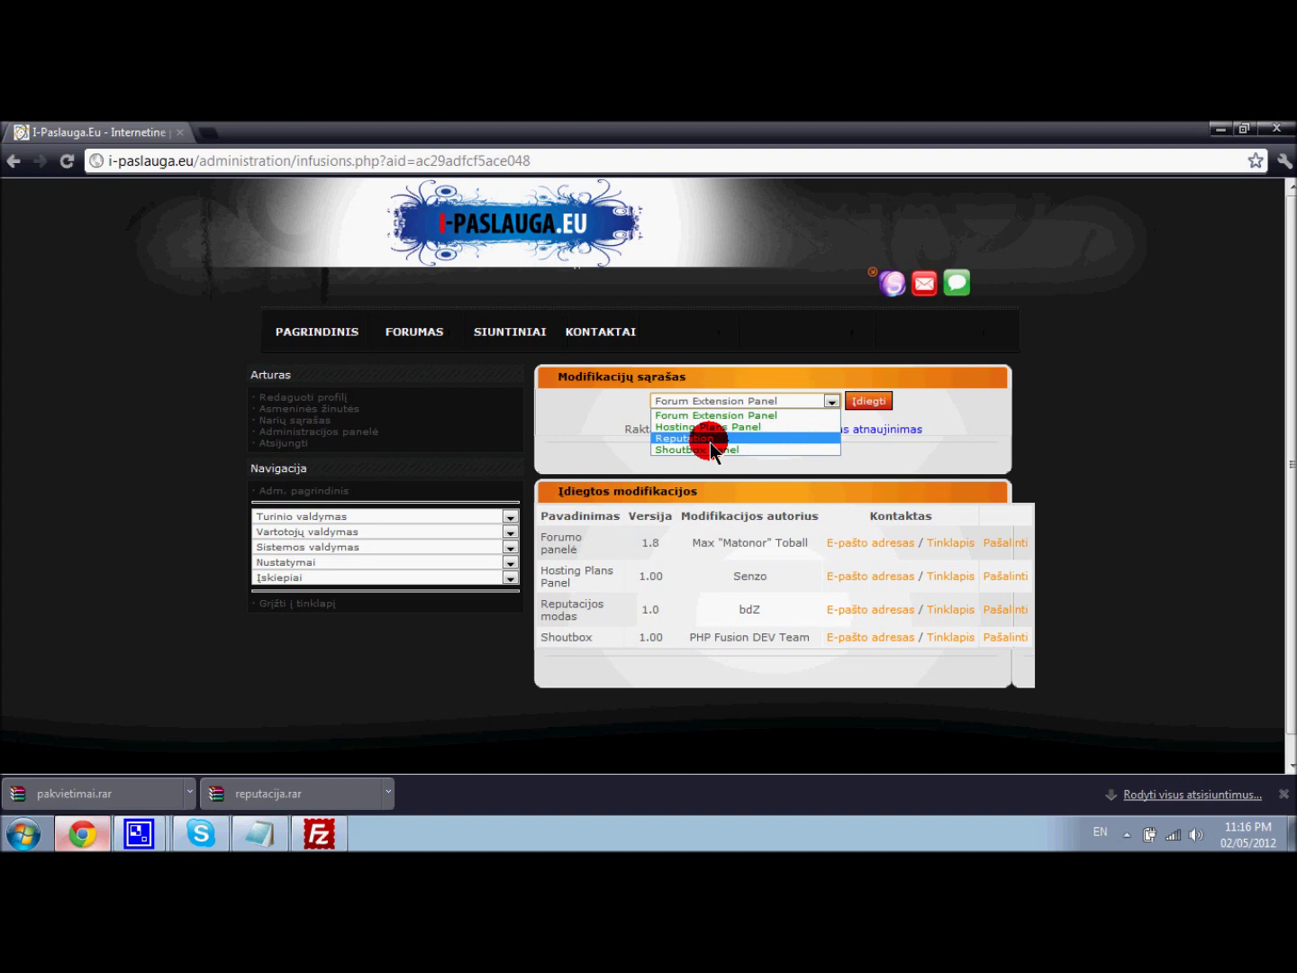
click(699, 438)
click(860, 401)
- Return to the site's home page and open Reputacijos modas from the administration panel's Įskiepiai section
click(336, 334)
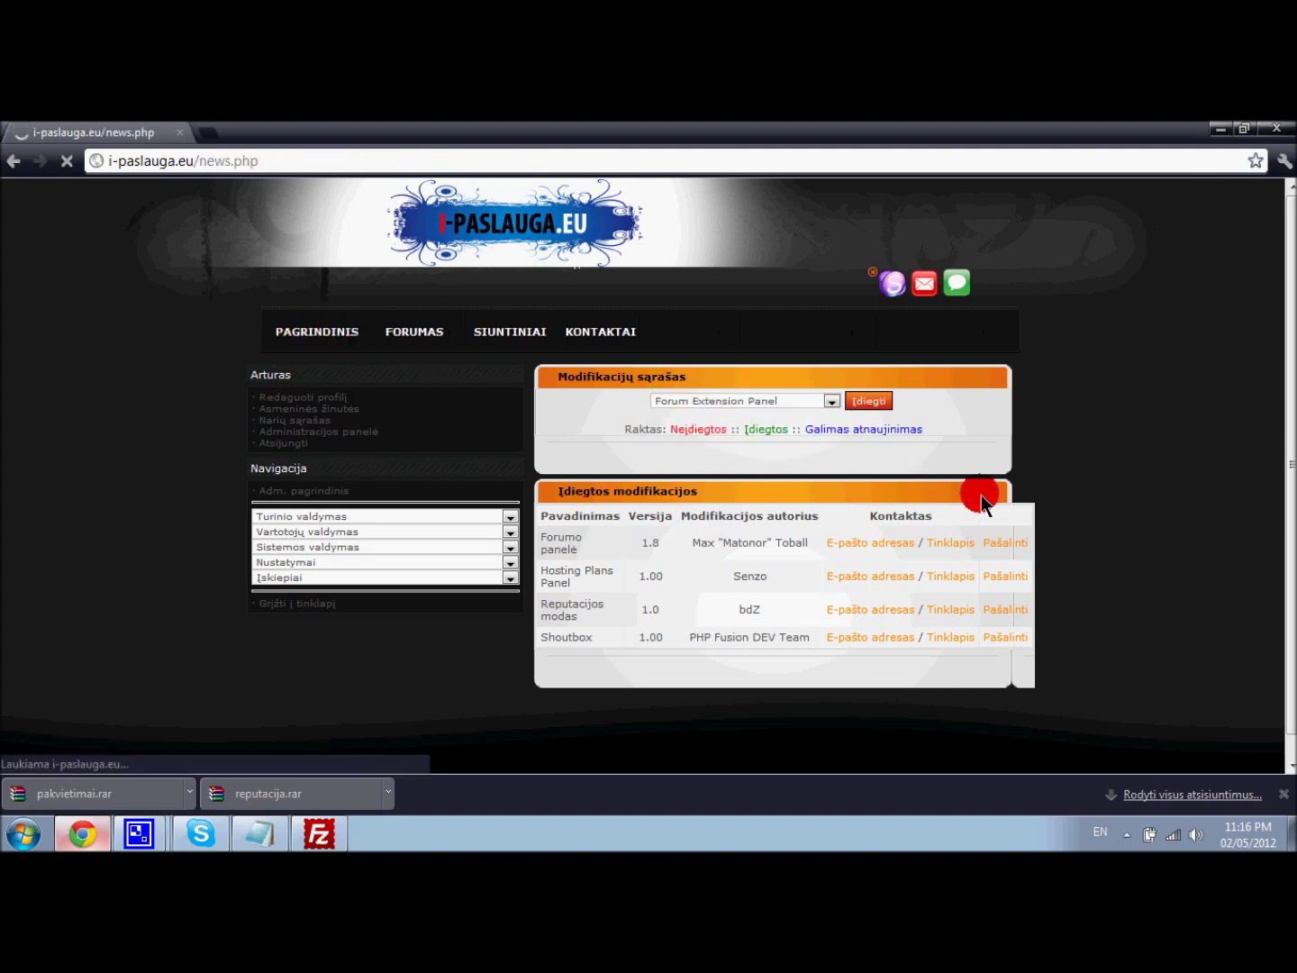
click(992, 432)
click(956, 408)
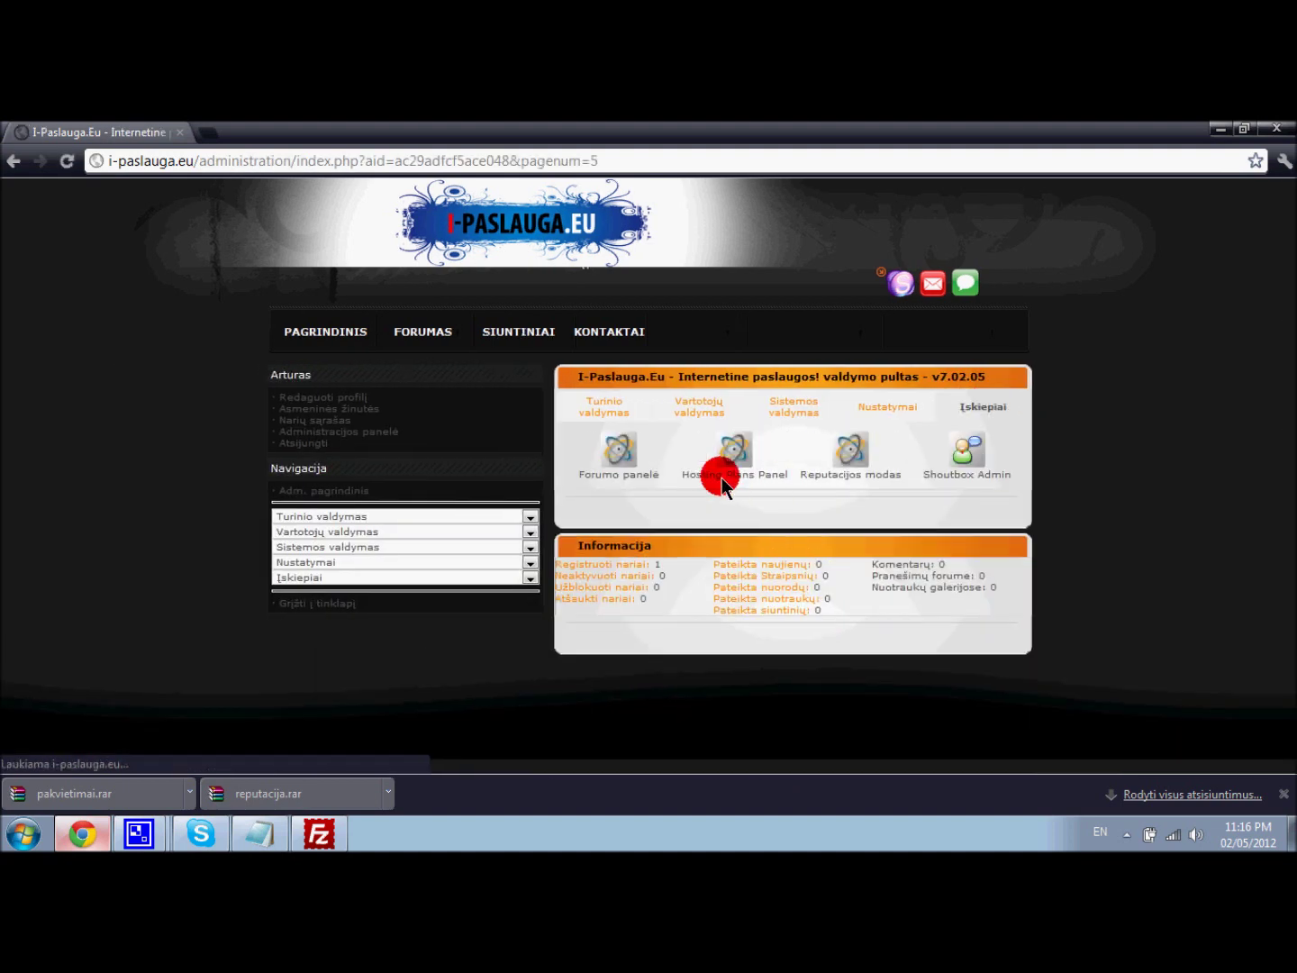
click(856, 457)
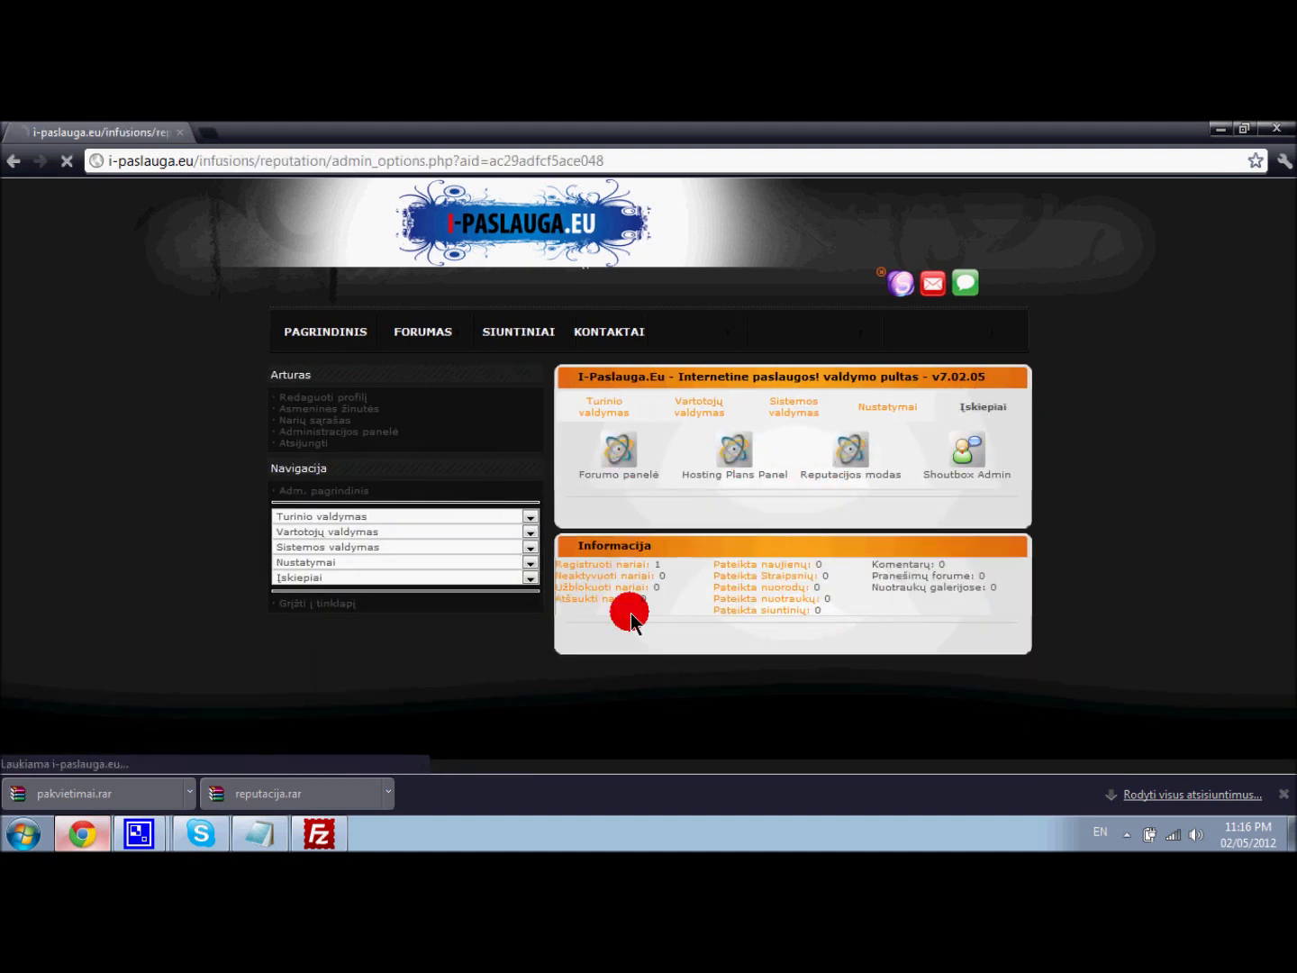
- Add the line "Pasirenkame Nustatymai" below instruction 4 in the notes
click(262, 833)
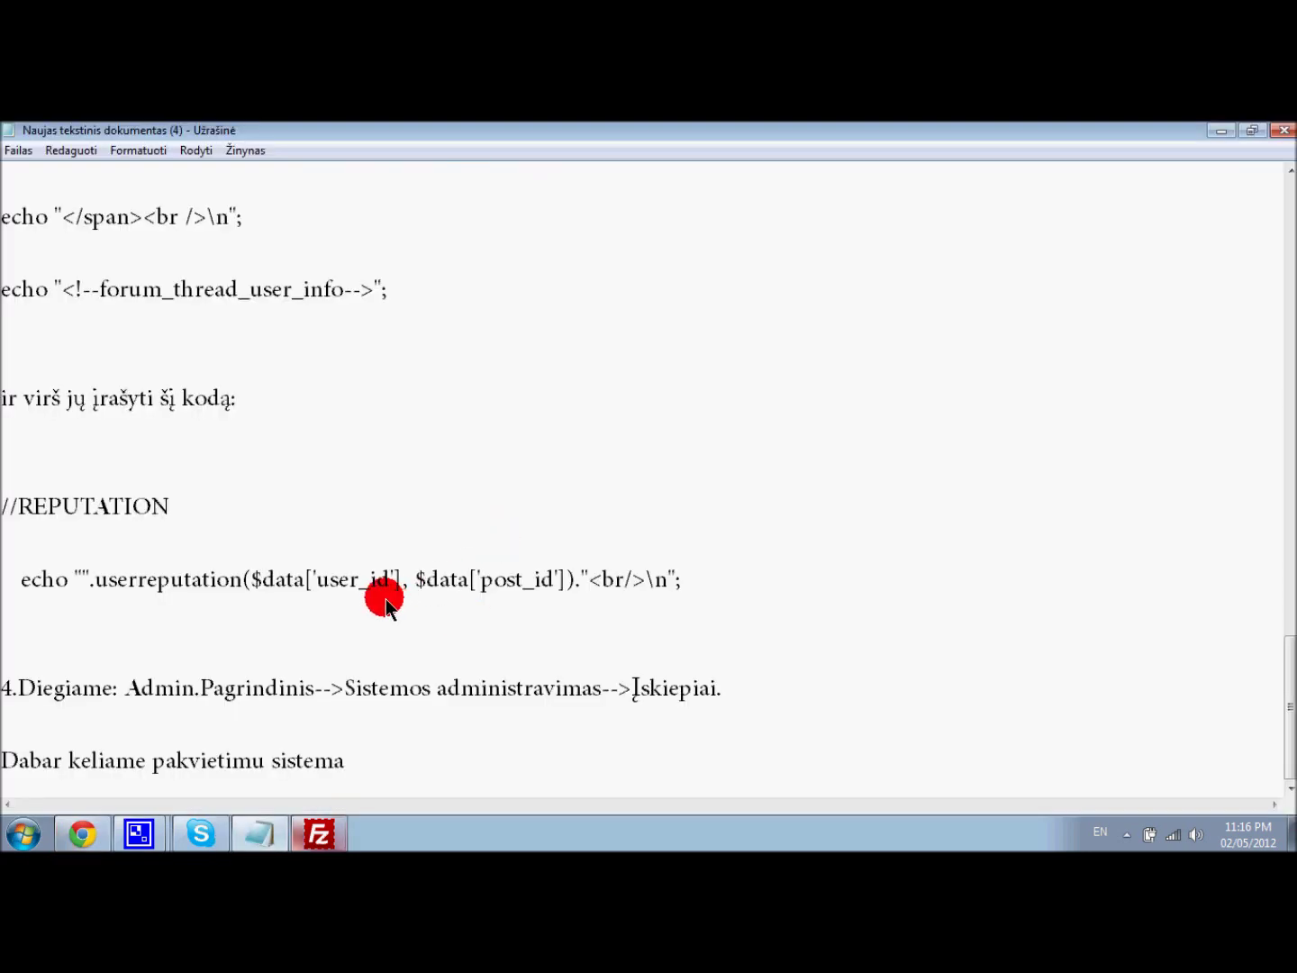
click(731, 694)
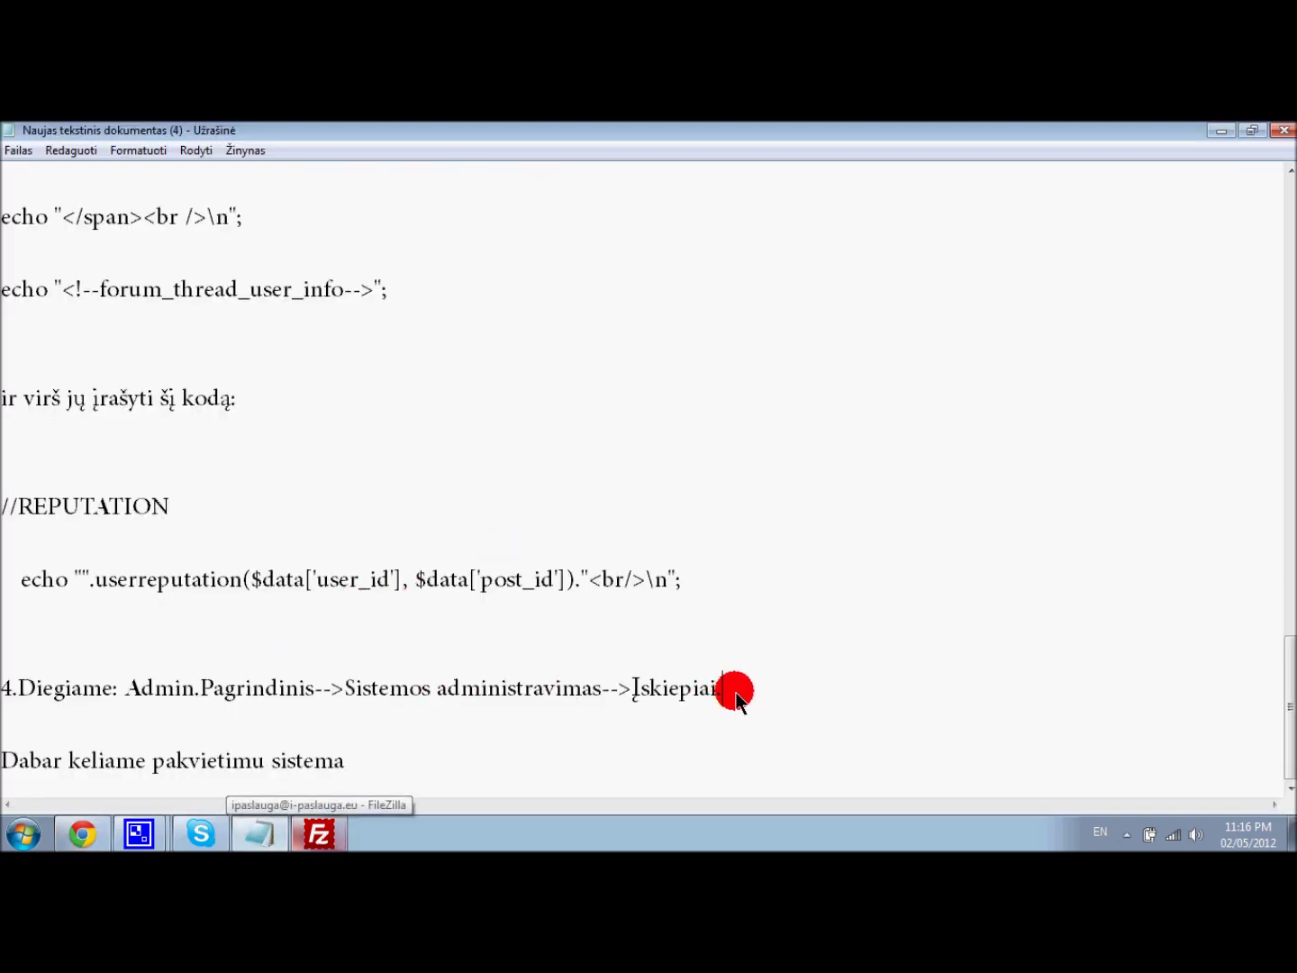
key(Return)
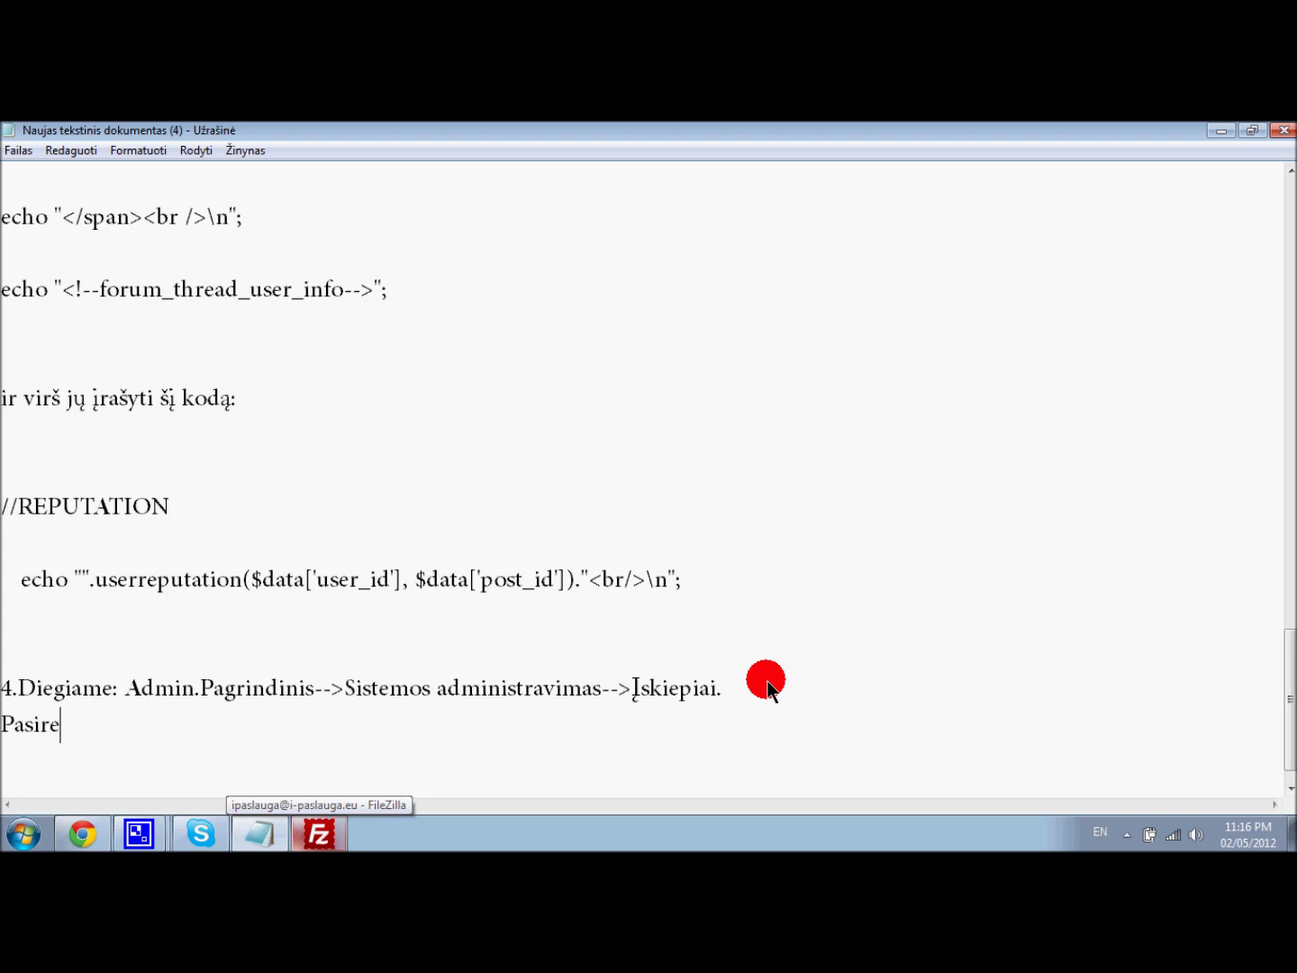
text(Pasirenkame Nustatymai)
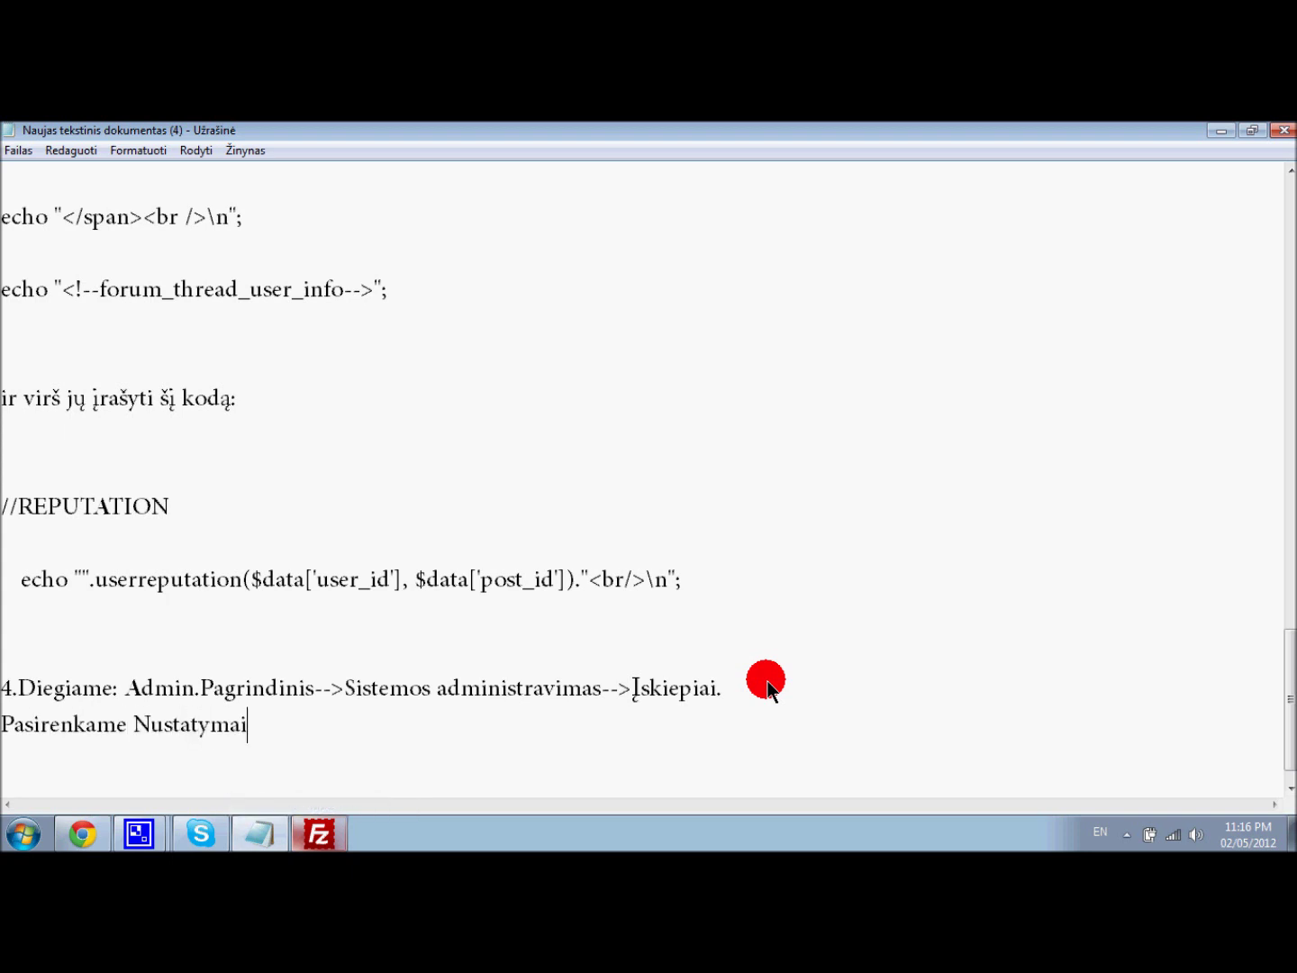
- Open the Nustatymai page of Reputacijos modas in the browser and look through its reputation limit options
click(82, 834)
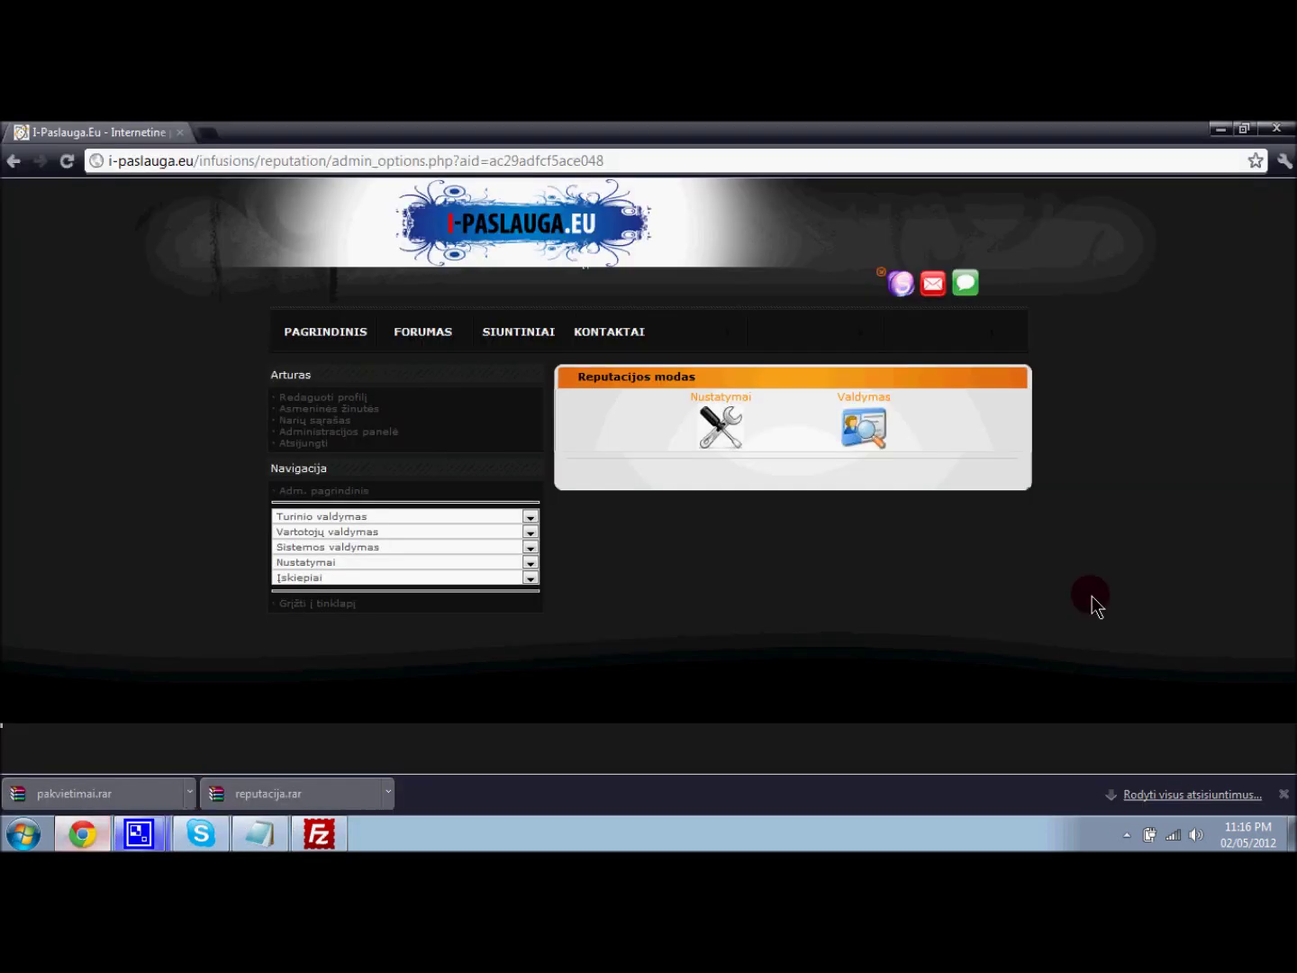
click(721, 451)
scroll(491, 638, down, 2)
scroll(490, 641, up, 2)
scroll(450, 666, down, 1)
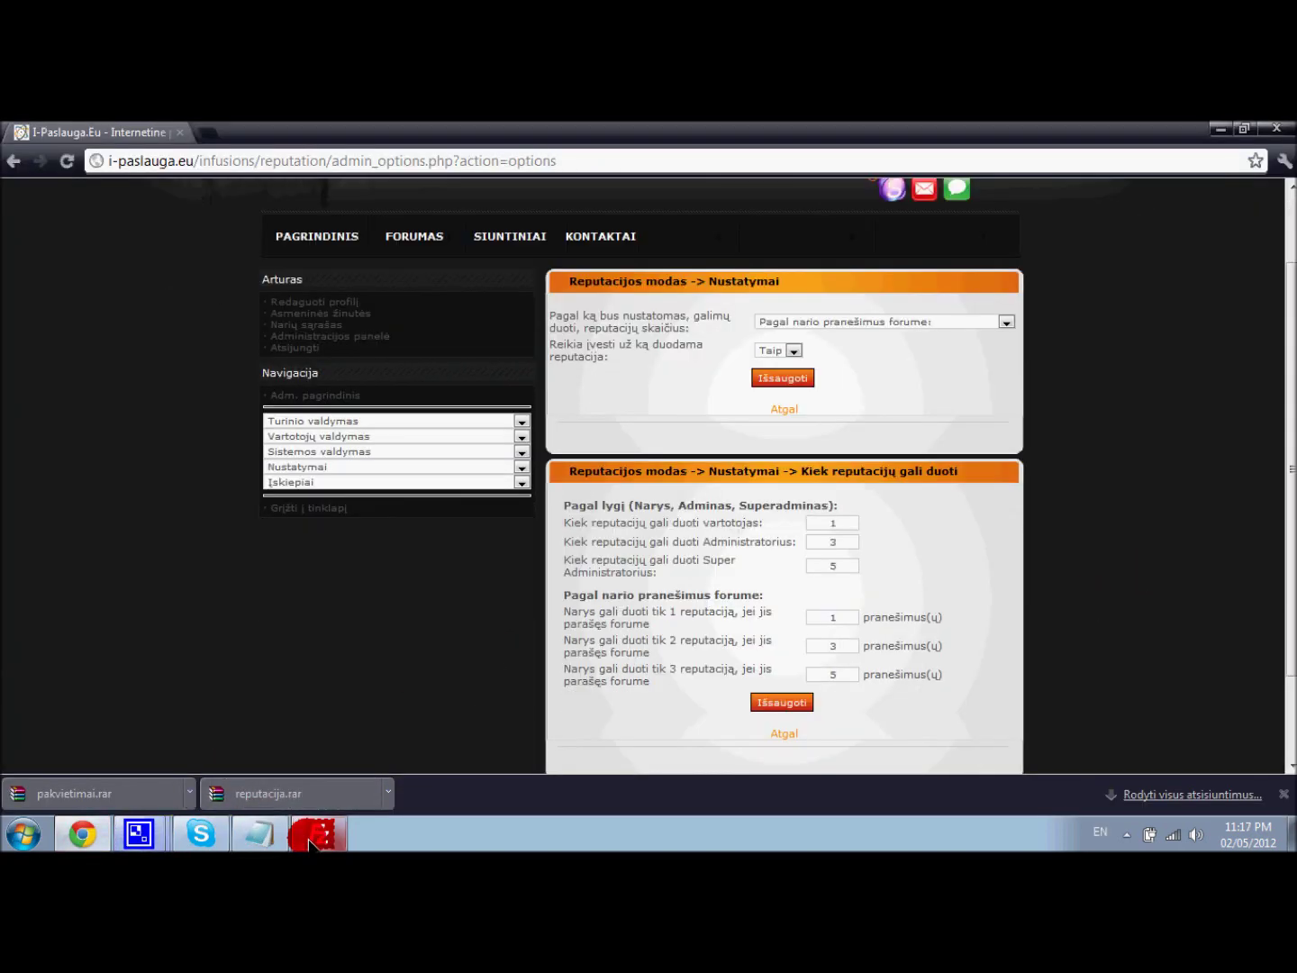
- Add the line "Ir ten nusistatuome kiek max reputacijos galima duoti ir t.t. :)" to the end of the notes' instruction 4
click(312, 836)
click(258, 834)
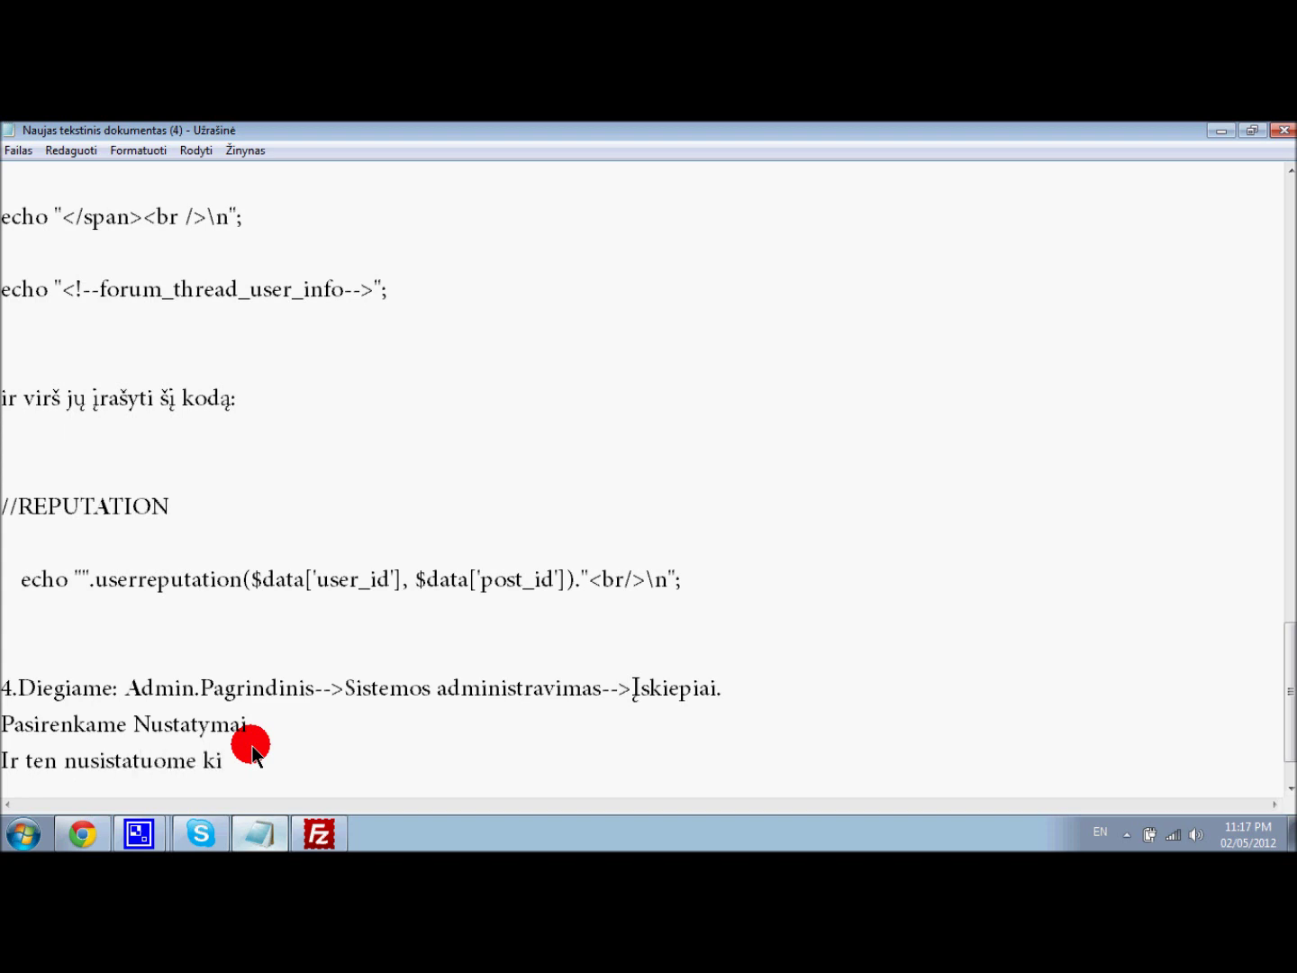
text(utacijos galima duoti ir t.t. :))
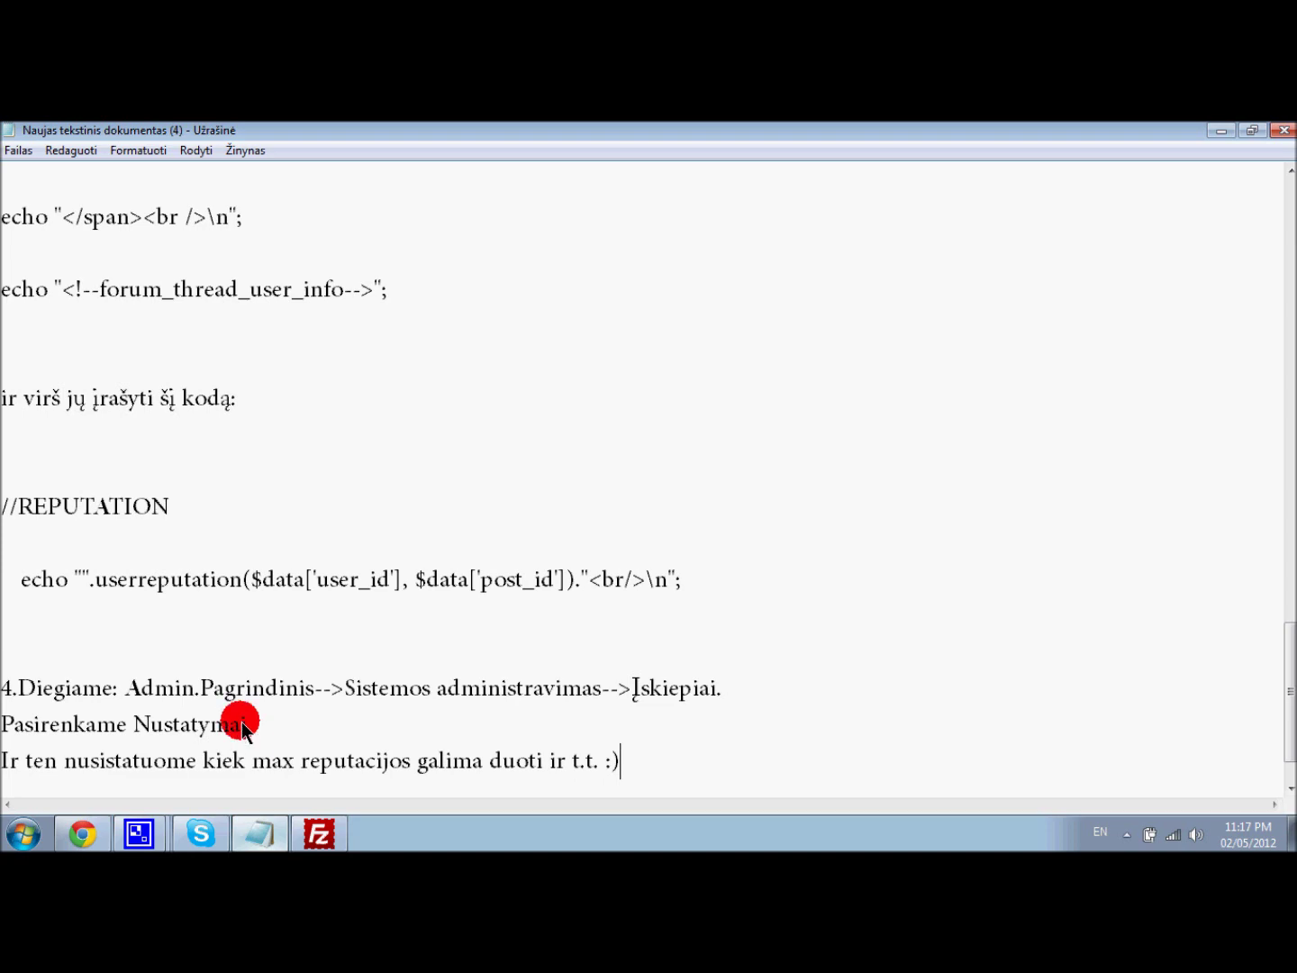
click(139, 834)
click(134, 829)
click(135, 832)
click(125, 759)
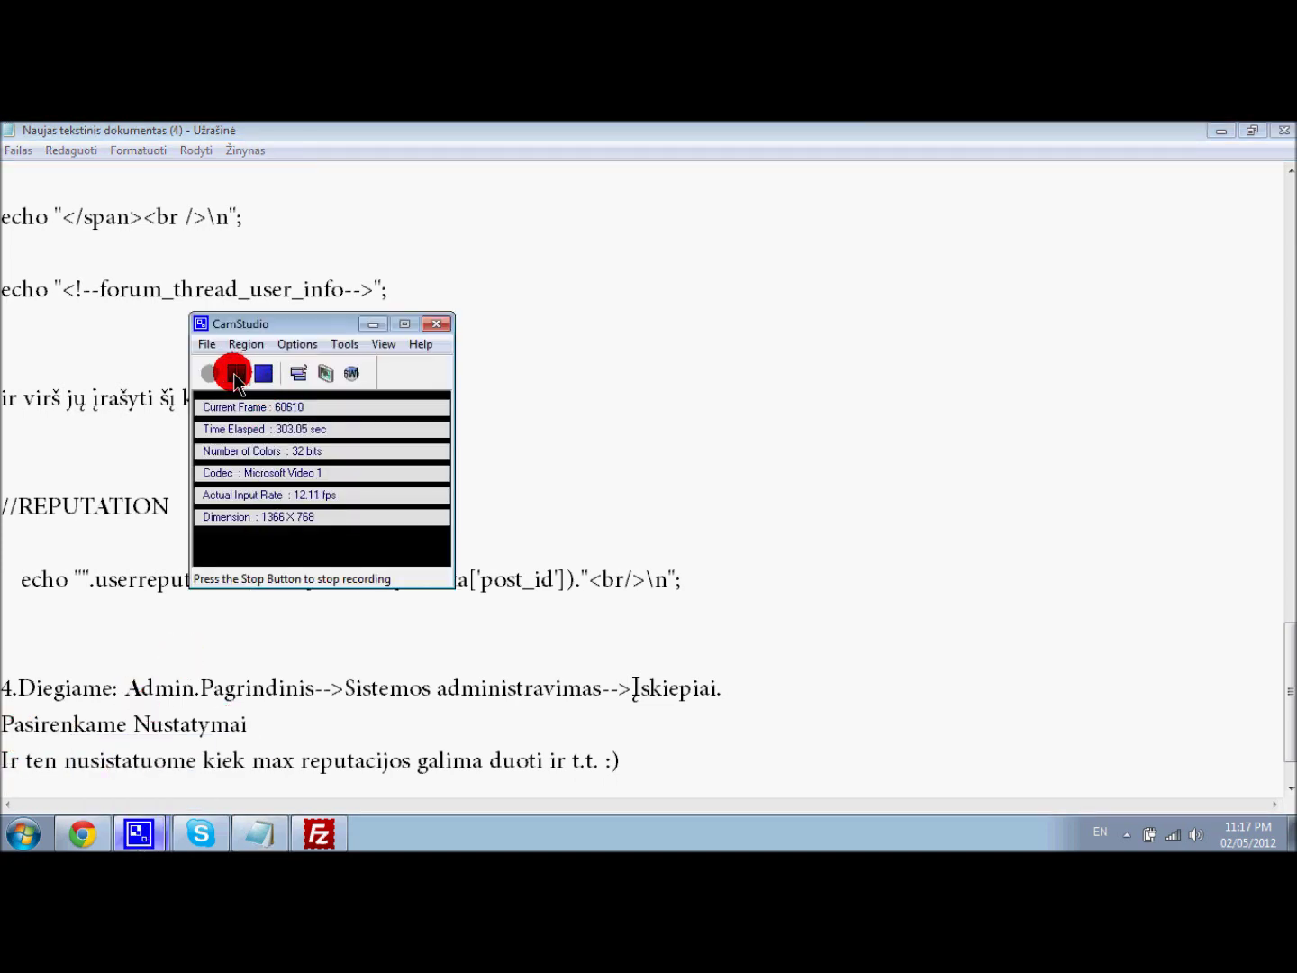
click(233, 371)
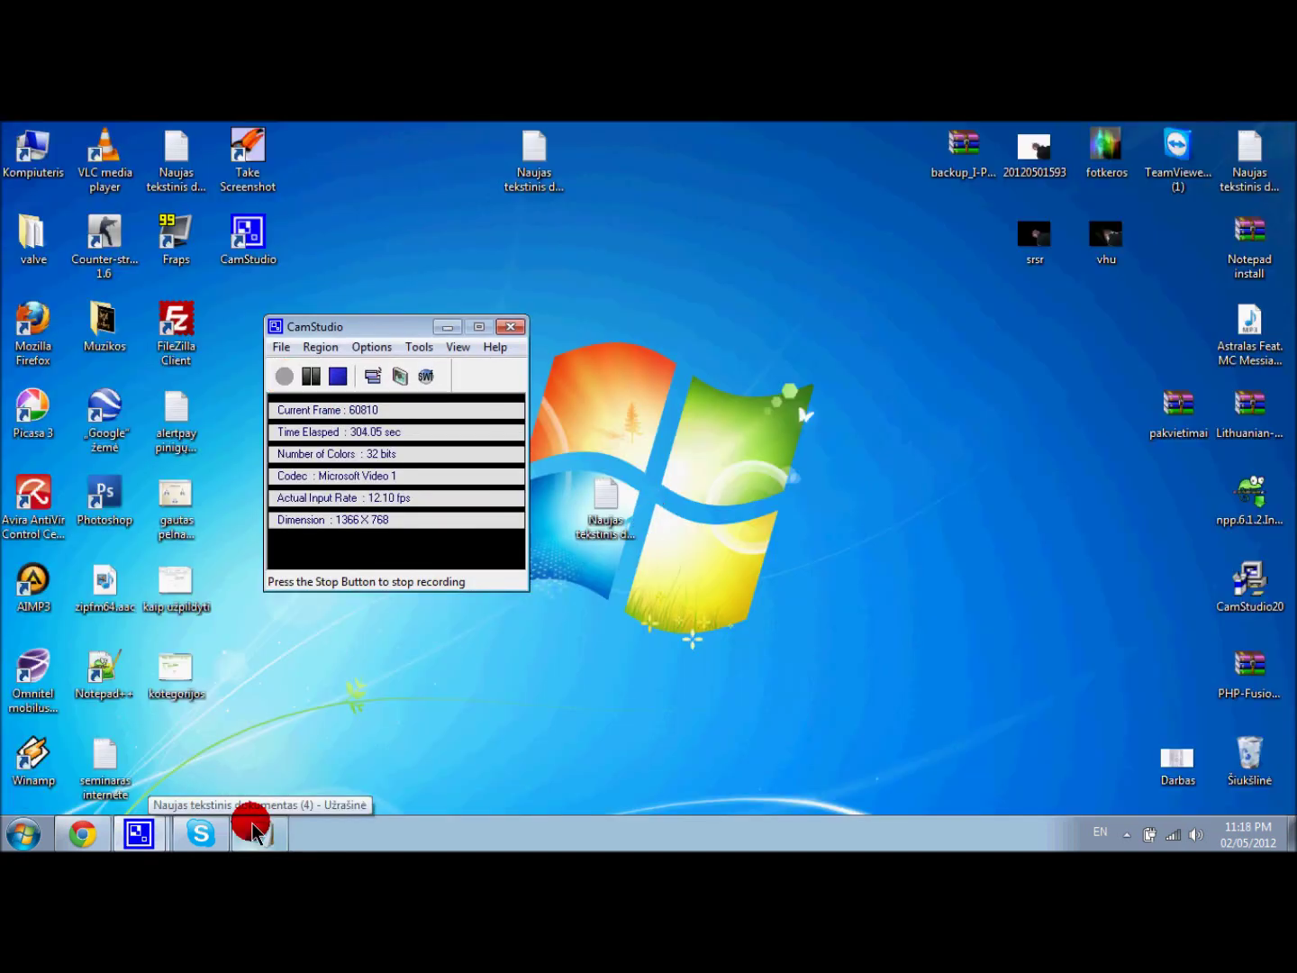
- Highlight the heading "Dabar keliame pakvietimu sistema" in the notes and clear the selection
click(248, 819)
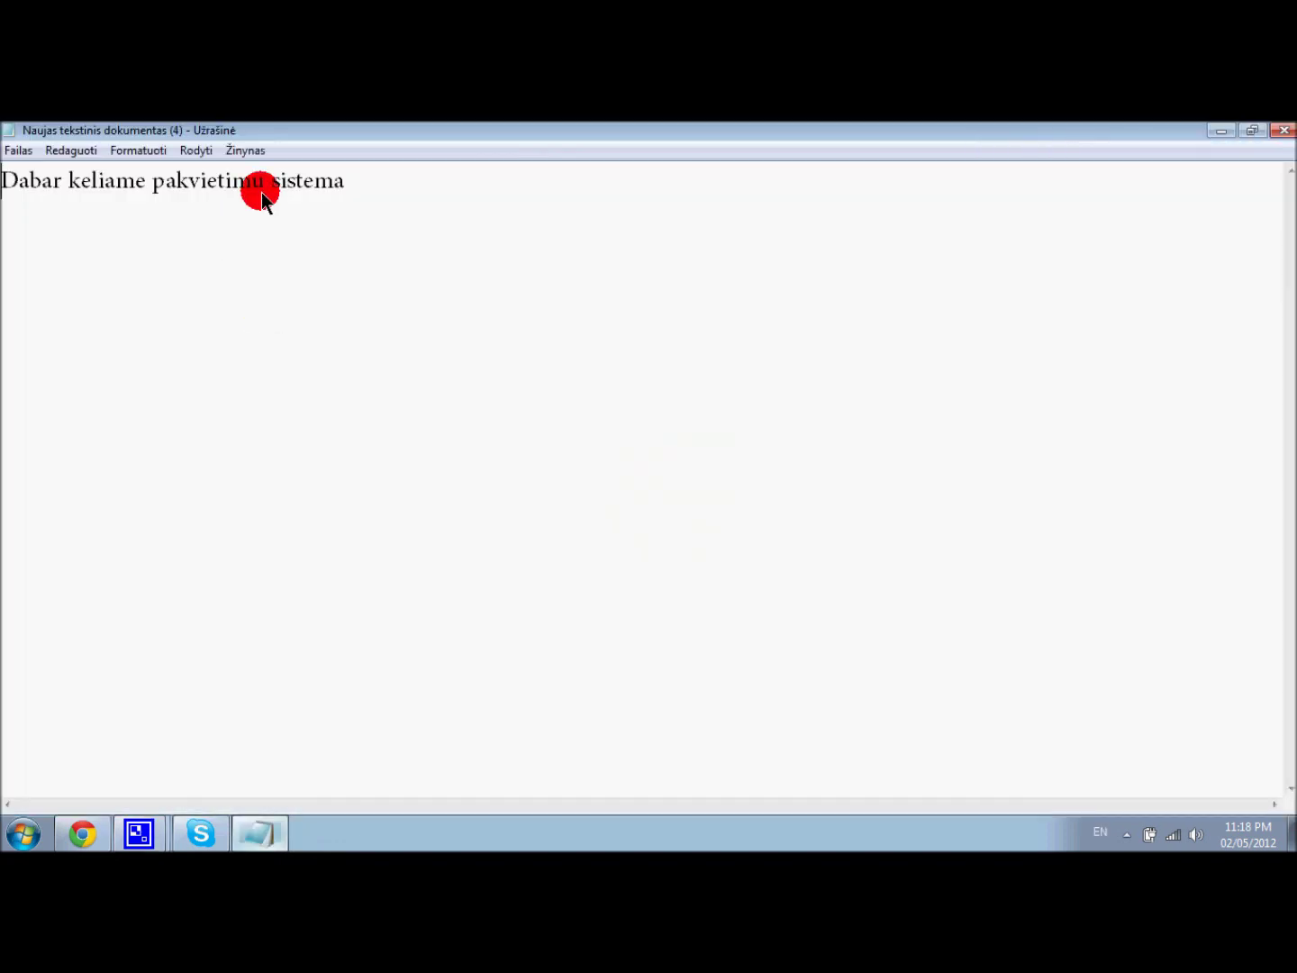
drag(345, 185, 3, 239)
click(401, 233)
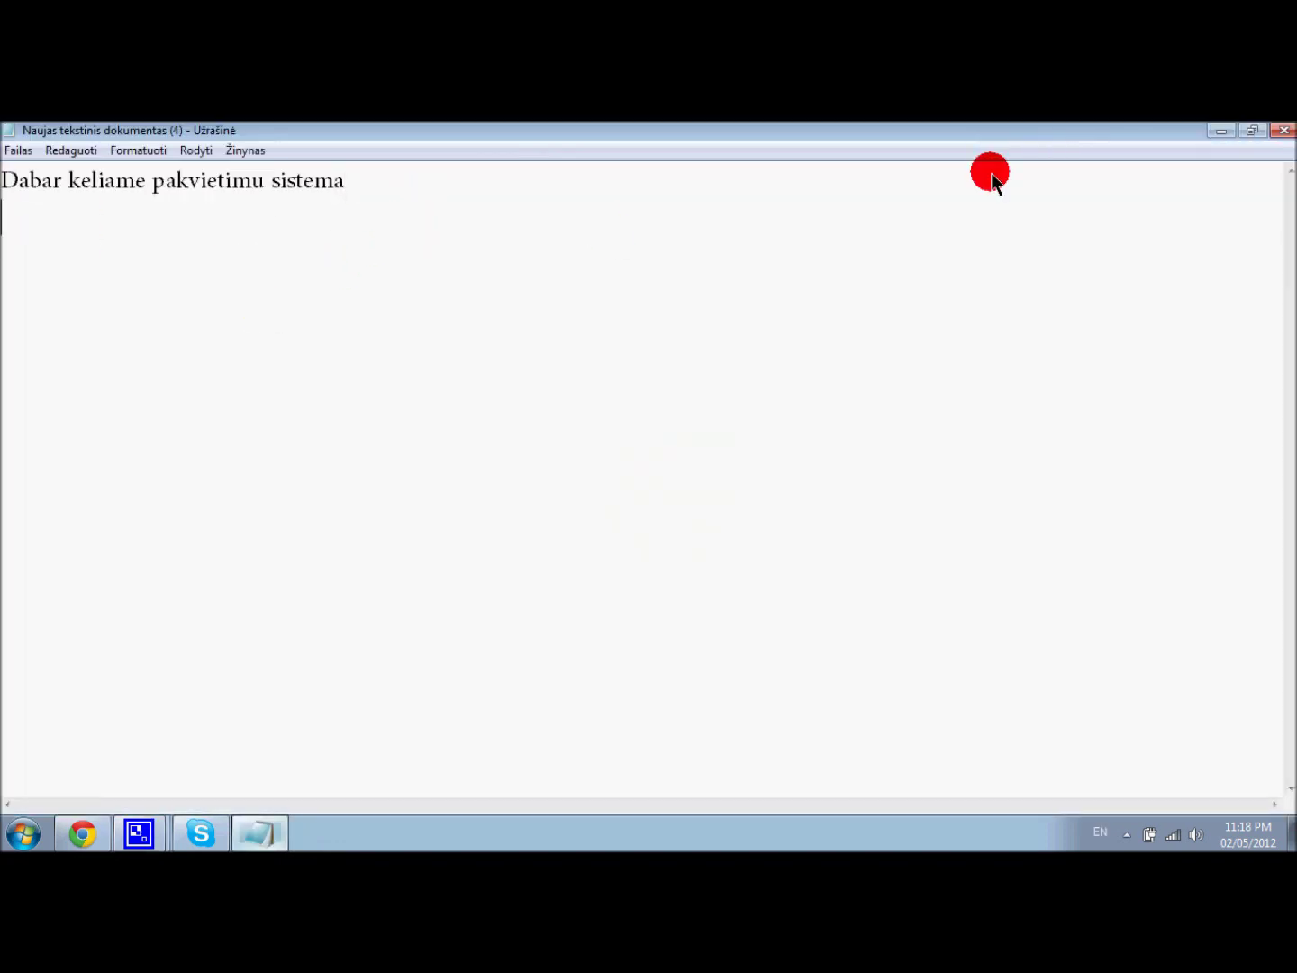
- Minimize the notes, open the pakvietimai archive on the desktop and go into PAKVIETIMAI V7\PAKVIETIMŲ SISTEMA
click(1222, 131)
double_click(1179, 406)
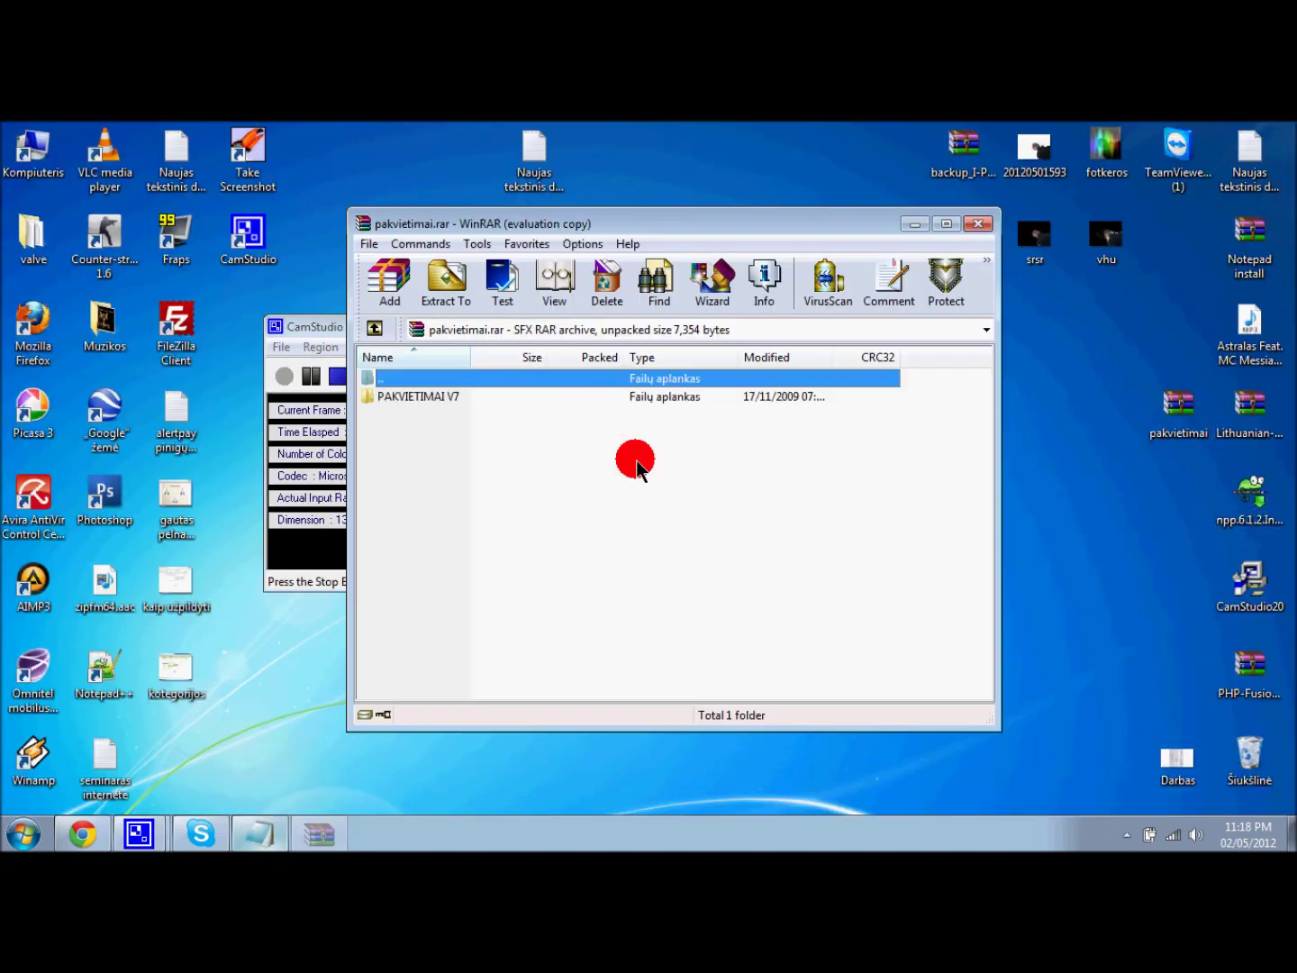
drag(552, 232, 830, 241)
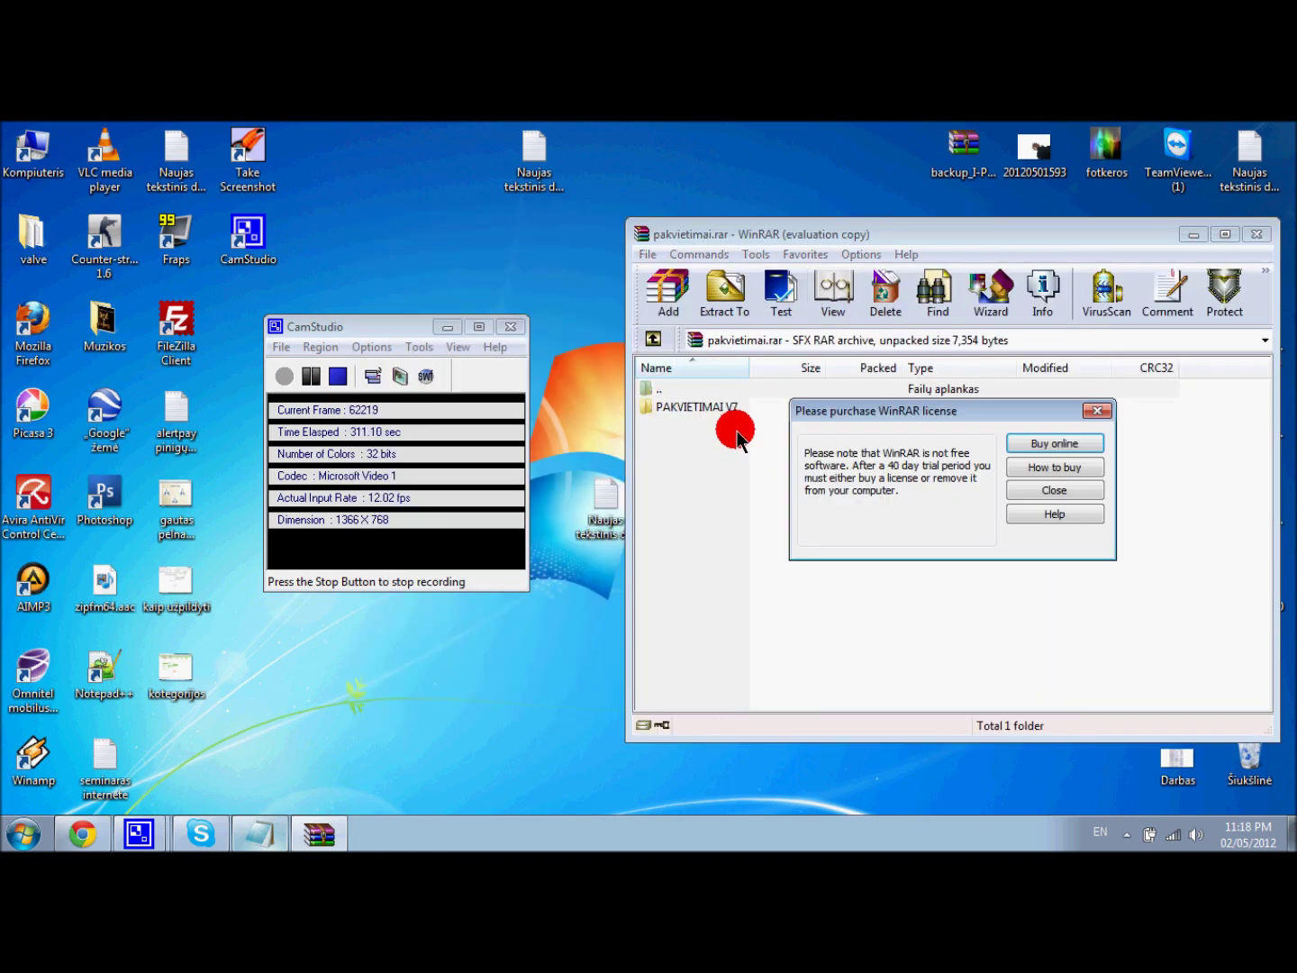
key(Escape)
double_click(726, 408)
double_click(725, 408)
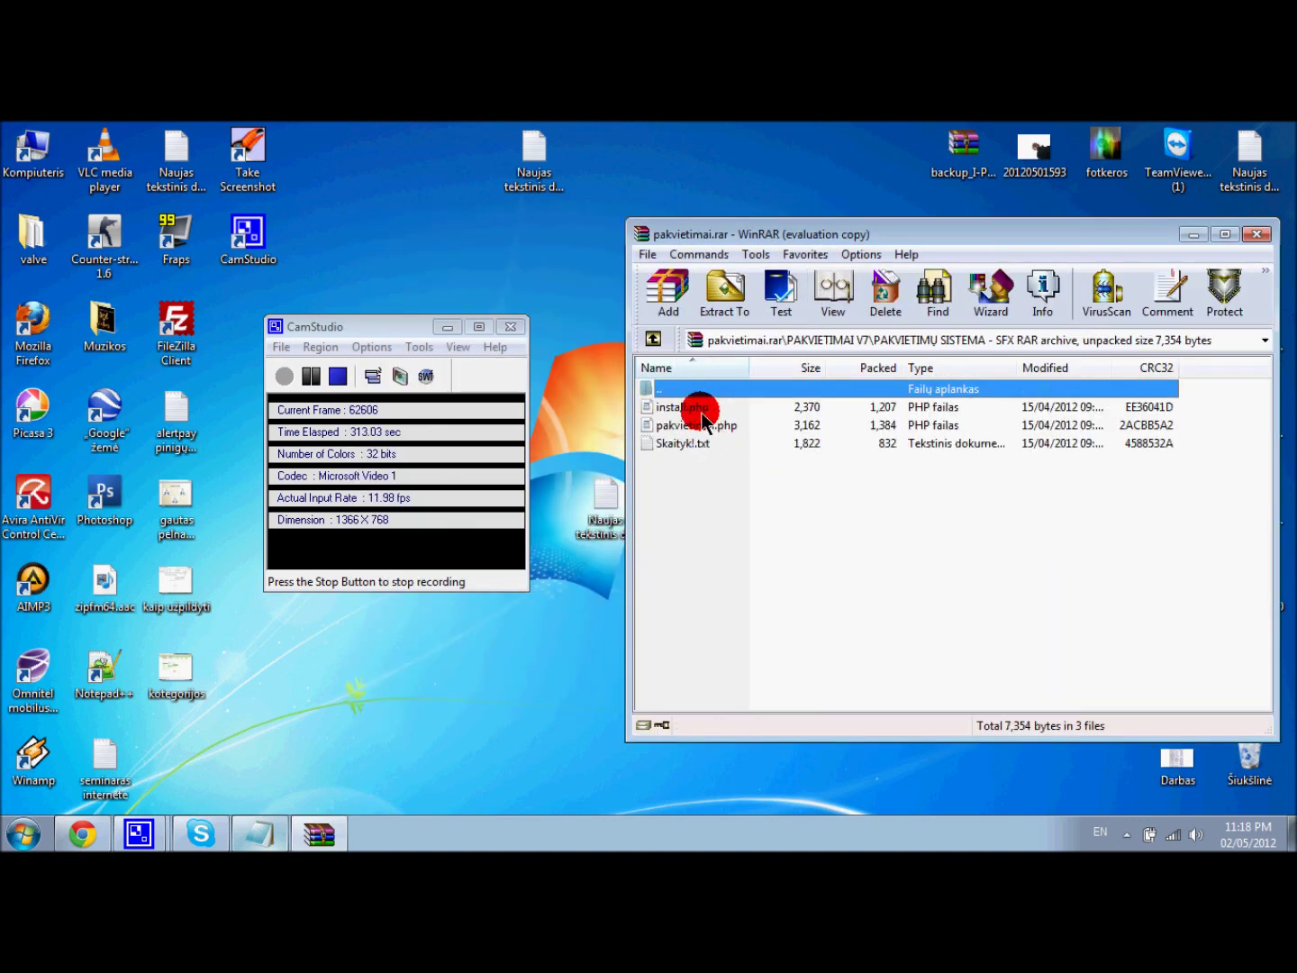
- Extract install.php and pakvietimai.php from the archive to the desktop and close the archive
drag(1205, 434, 1079, 420)
drag(775, 408, 576, 362)
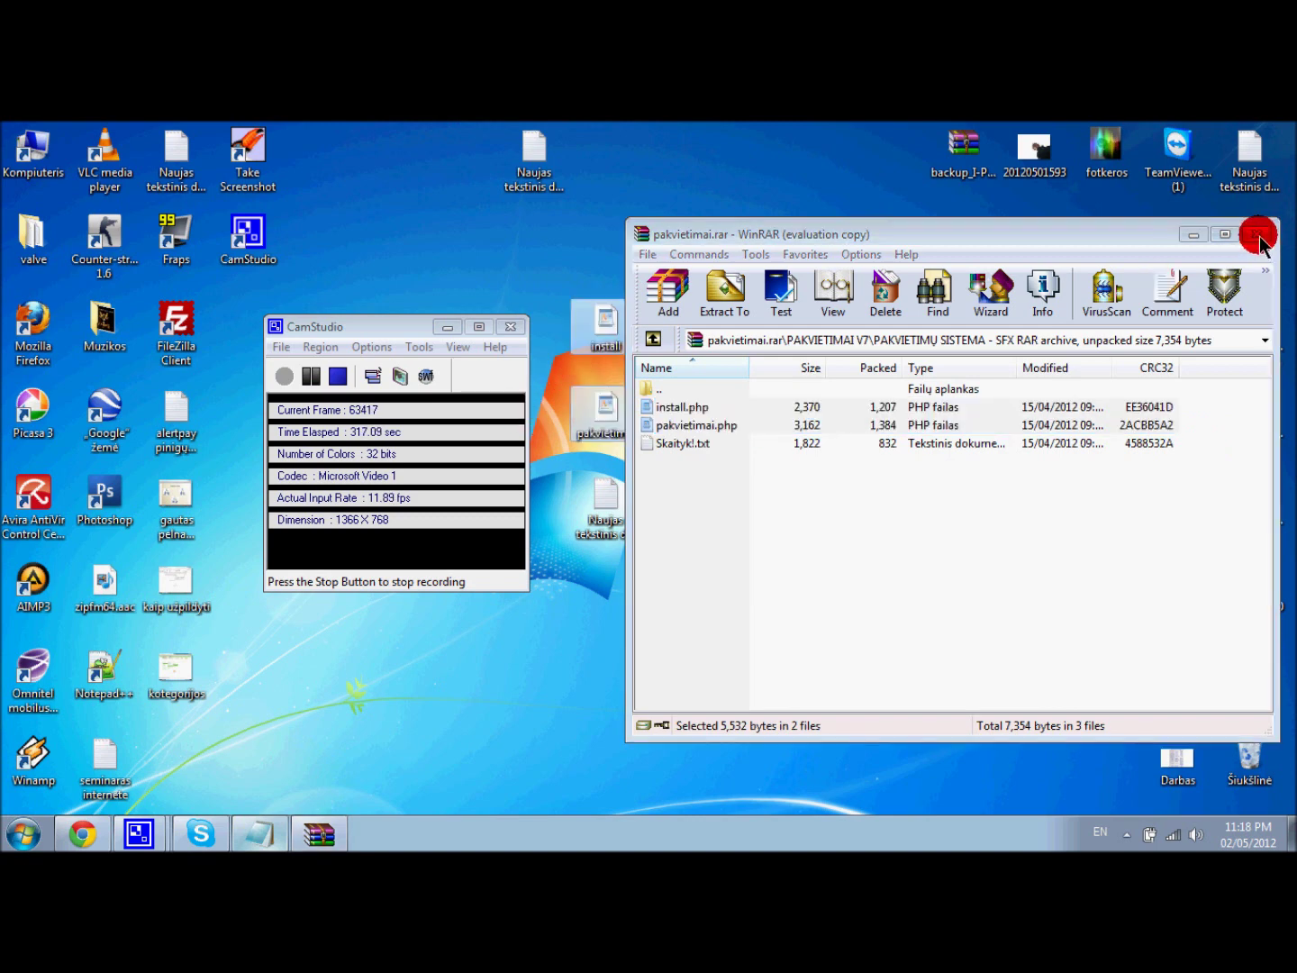
click(1258, 236)
- Move the two extracted files to a free area of the desktop and put the pakvietimai archive in the recycle bin
drag(731, 289, 868, 508)
click(1000, 461)
drag(1171, 410, 1265, 761)
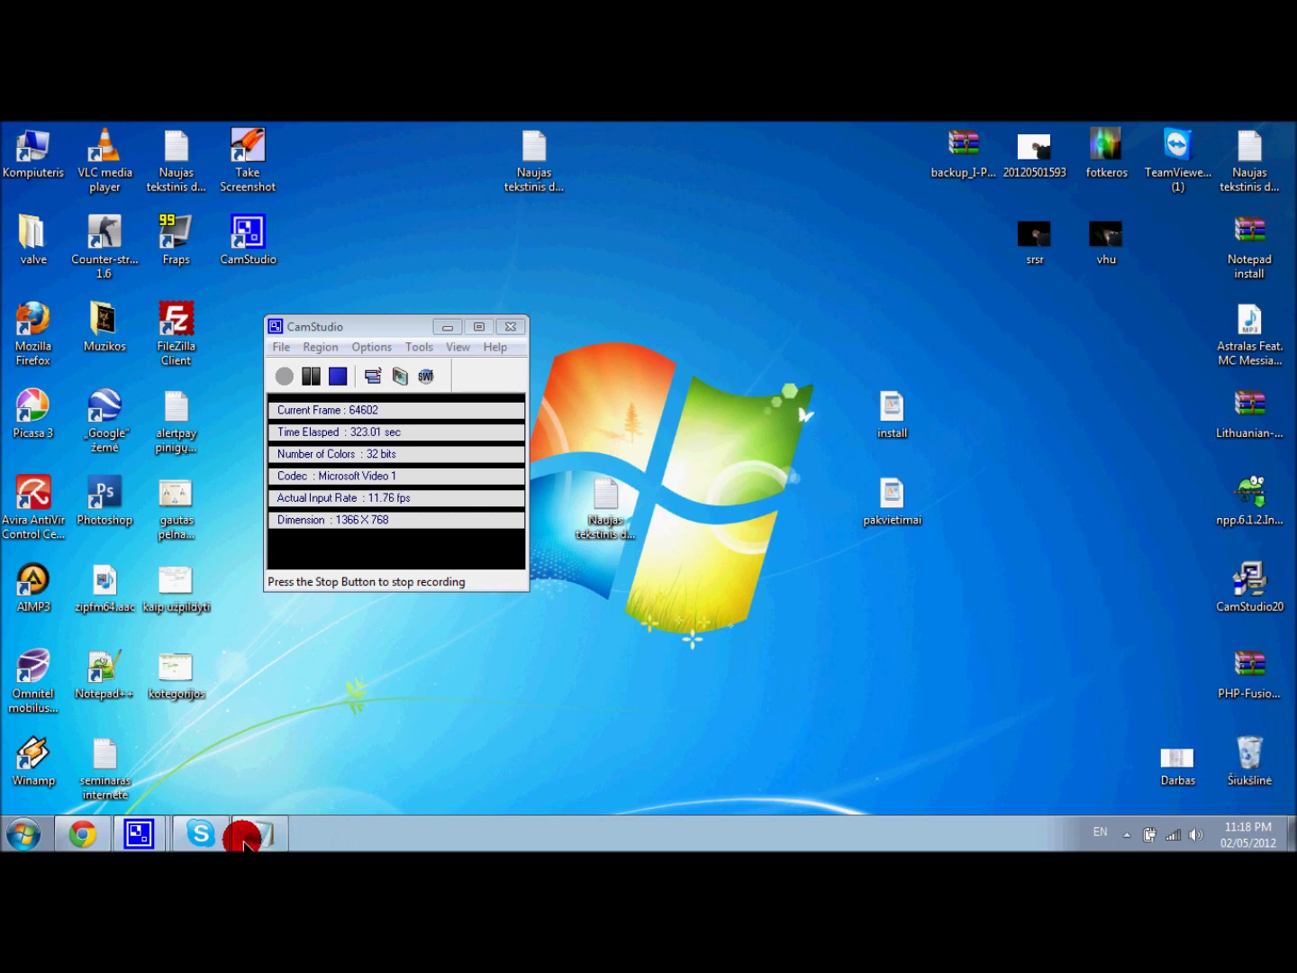
- Switch to the browser and open the website's administration panel
click(82, 832)
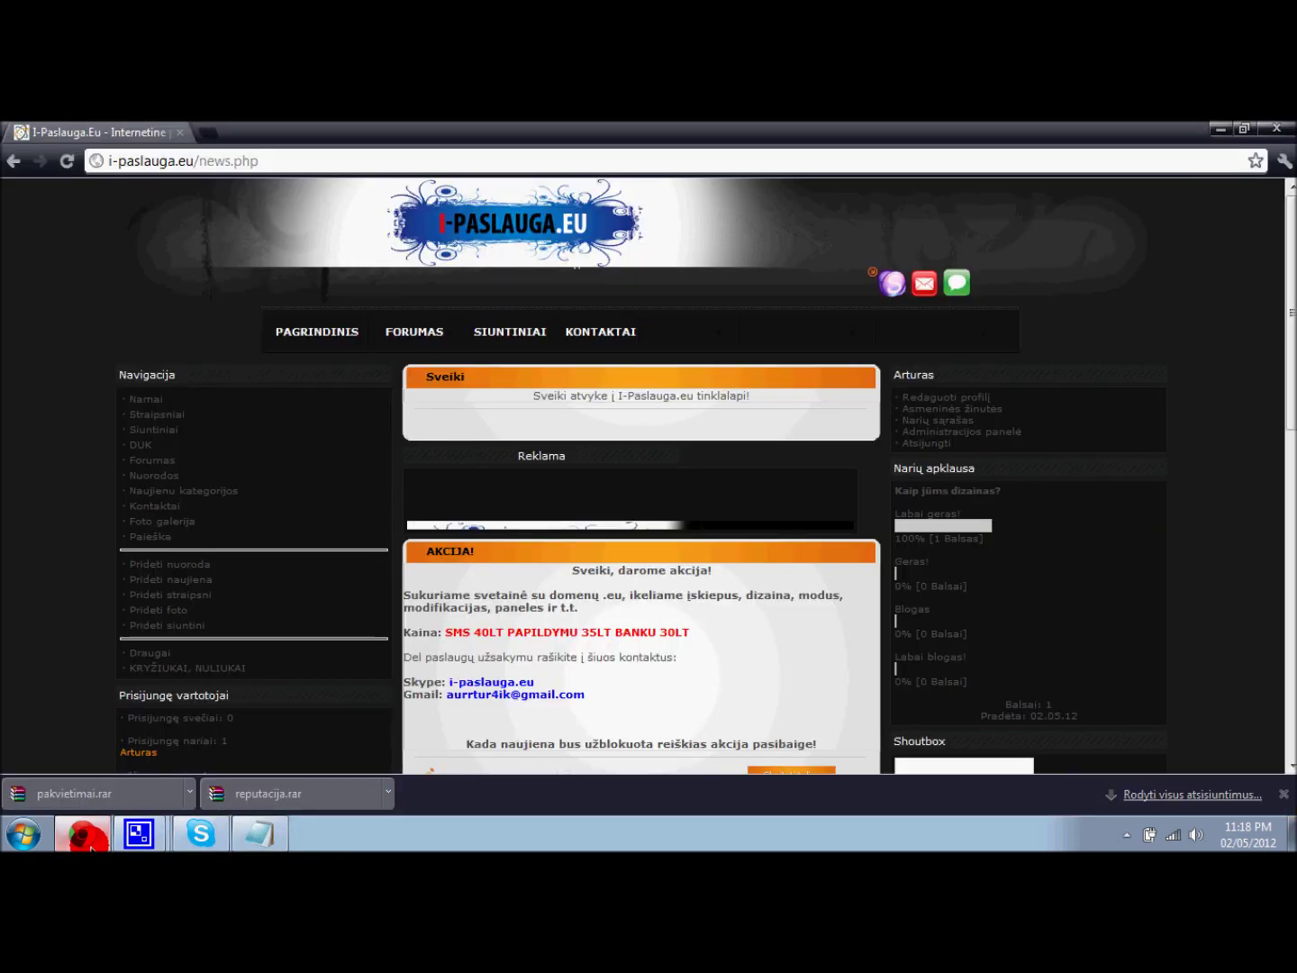
click(959, 430)
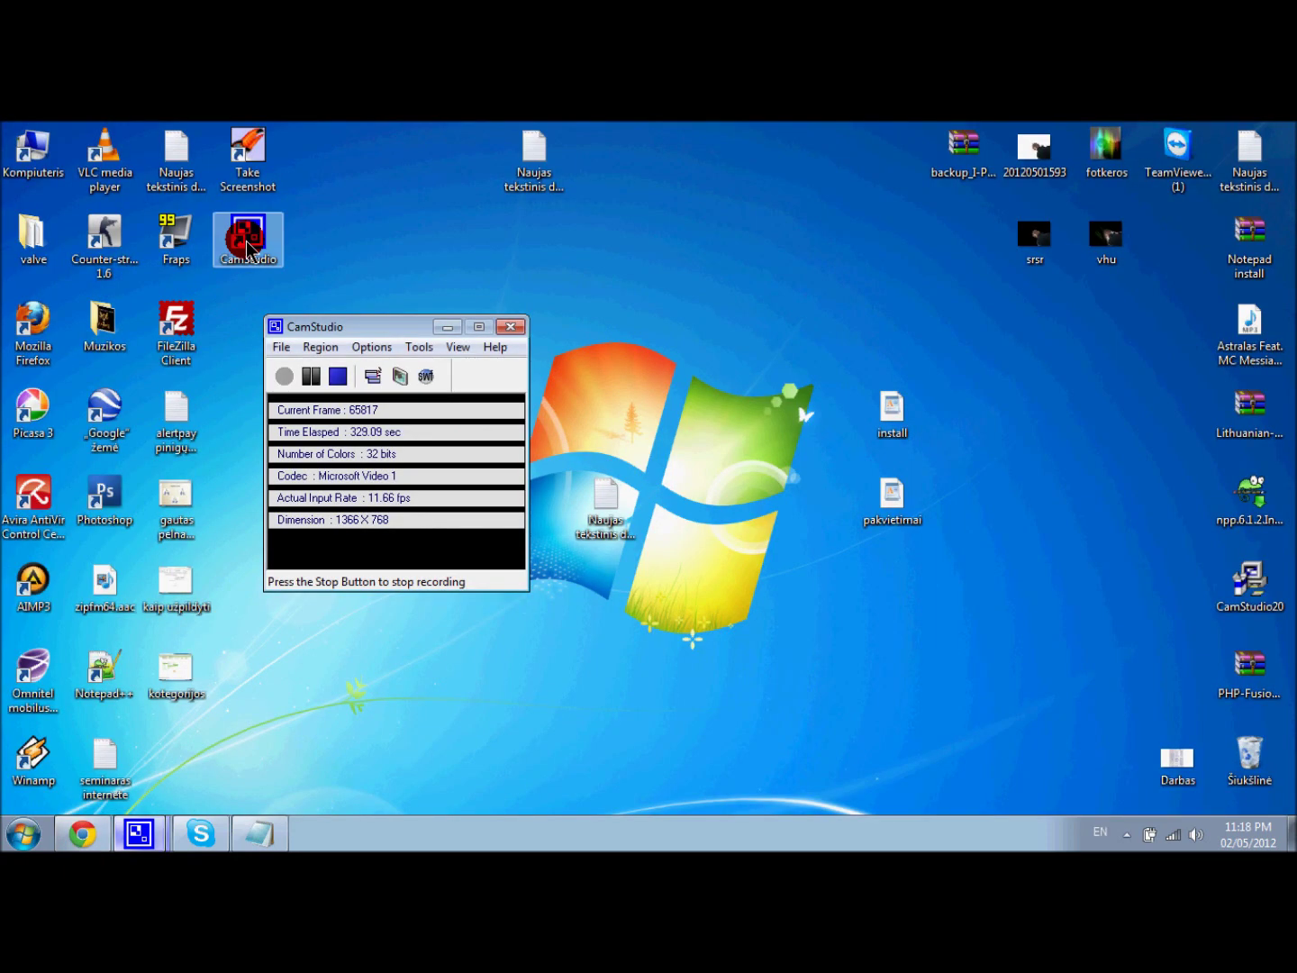
click(81, 833)
- Write "Dabar install ir pakvietimai metam i public_html" in the notes, checking the extracted file's name on the desktop, and minimize the notes
click(265, 836)
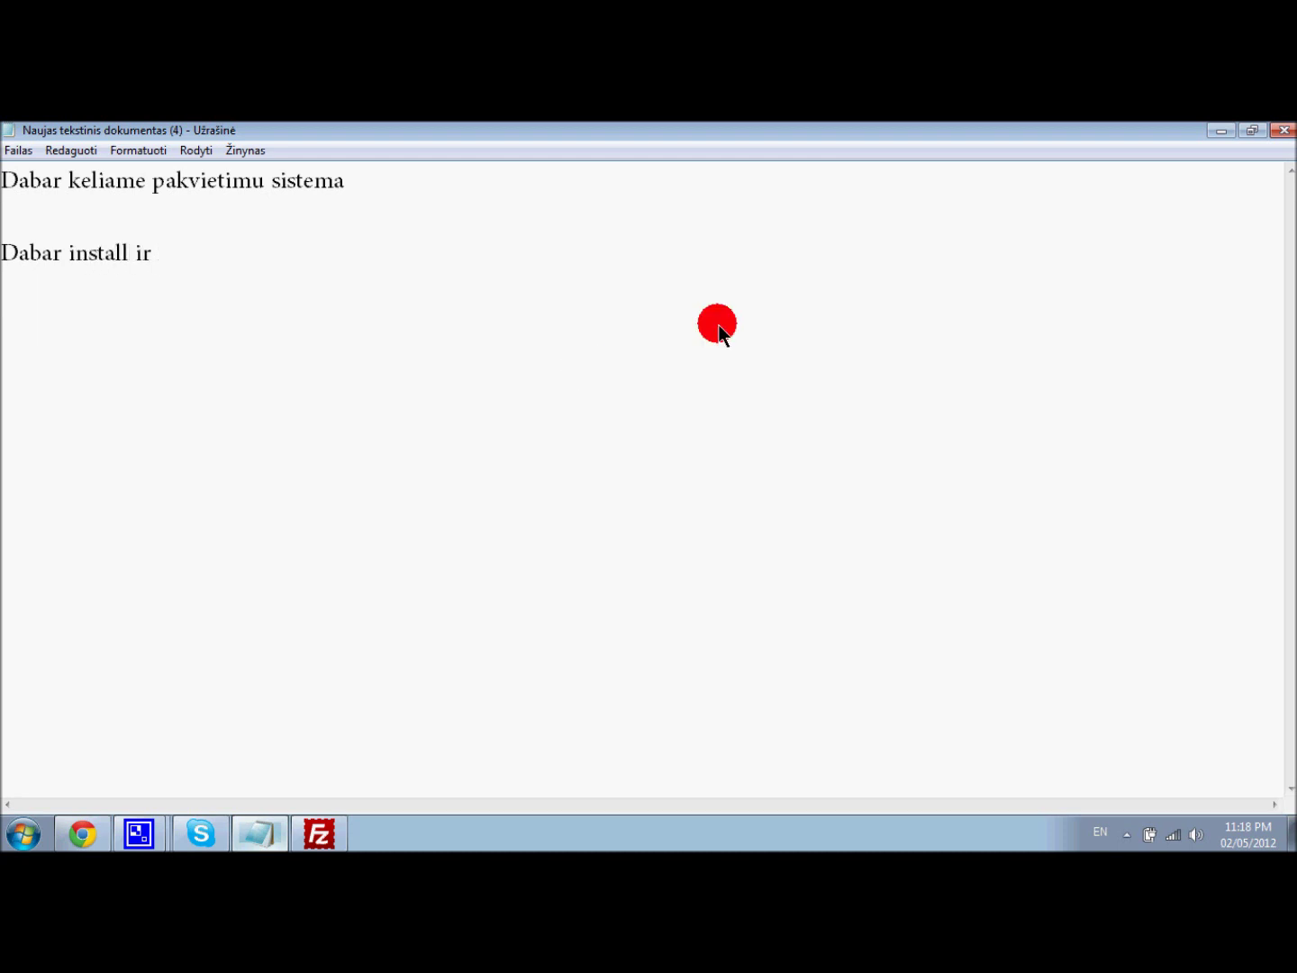
click(1220, 130)
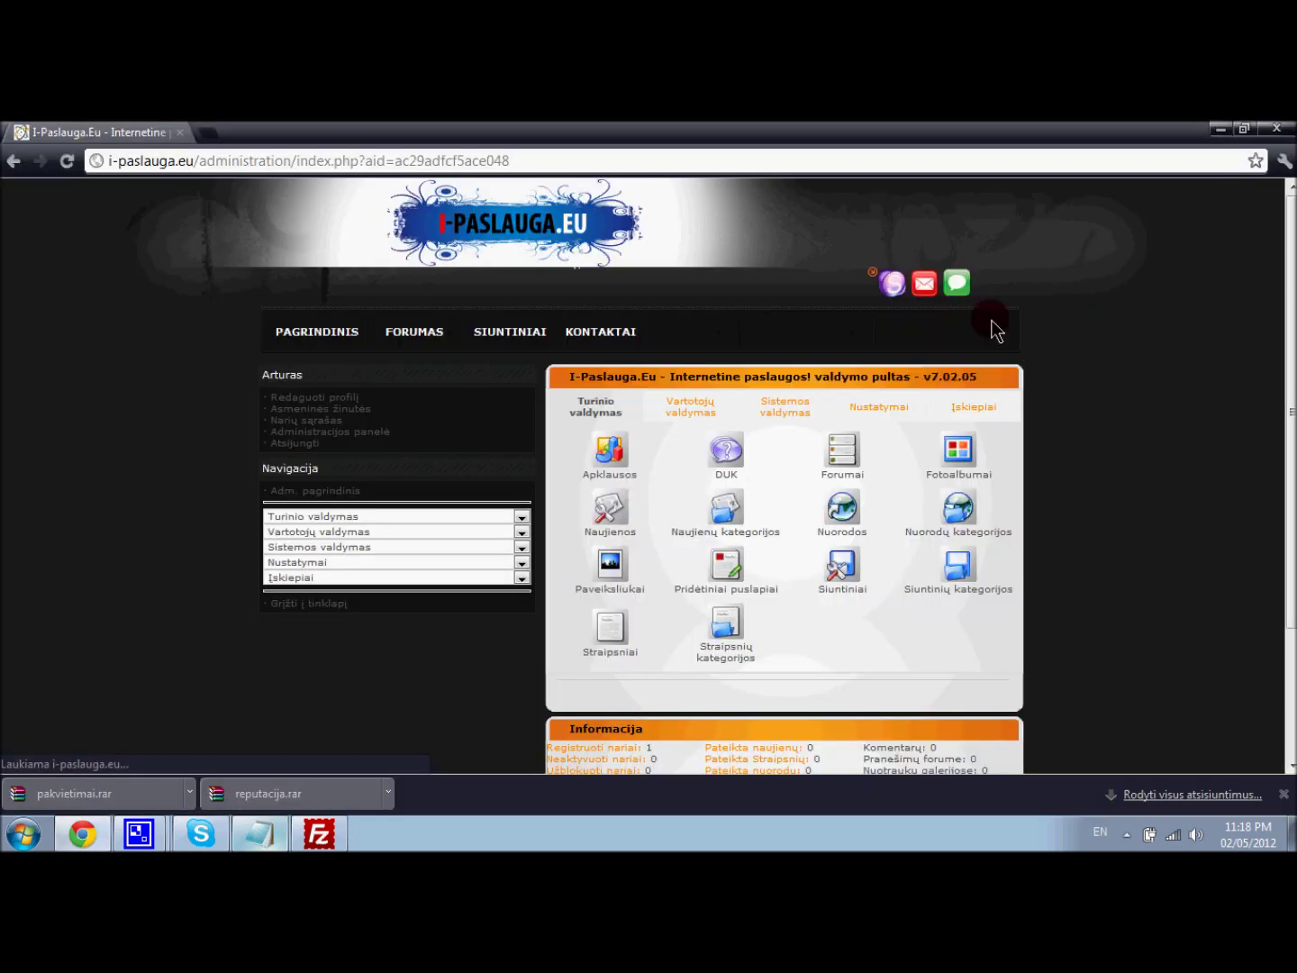
click(1243, 127)
click(1207, 174)
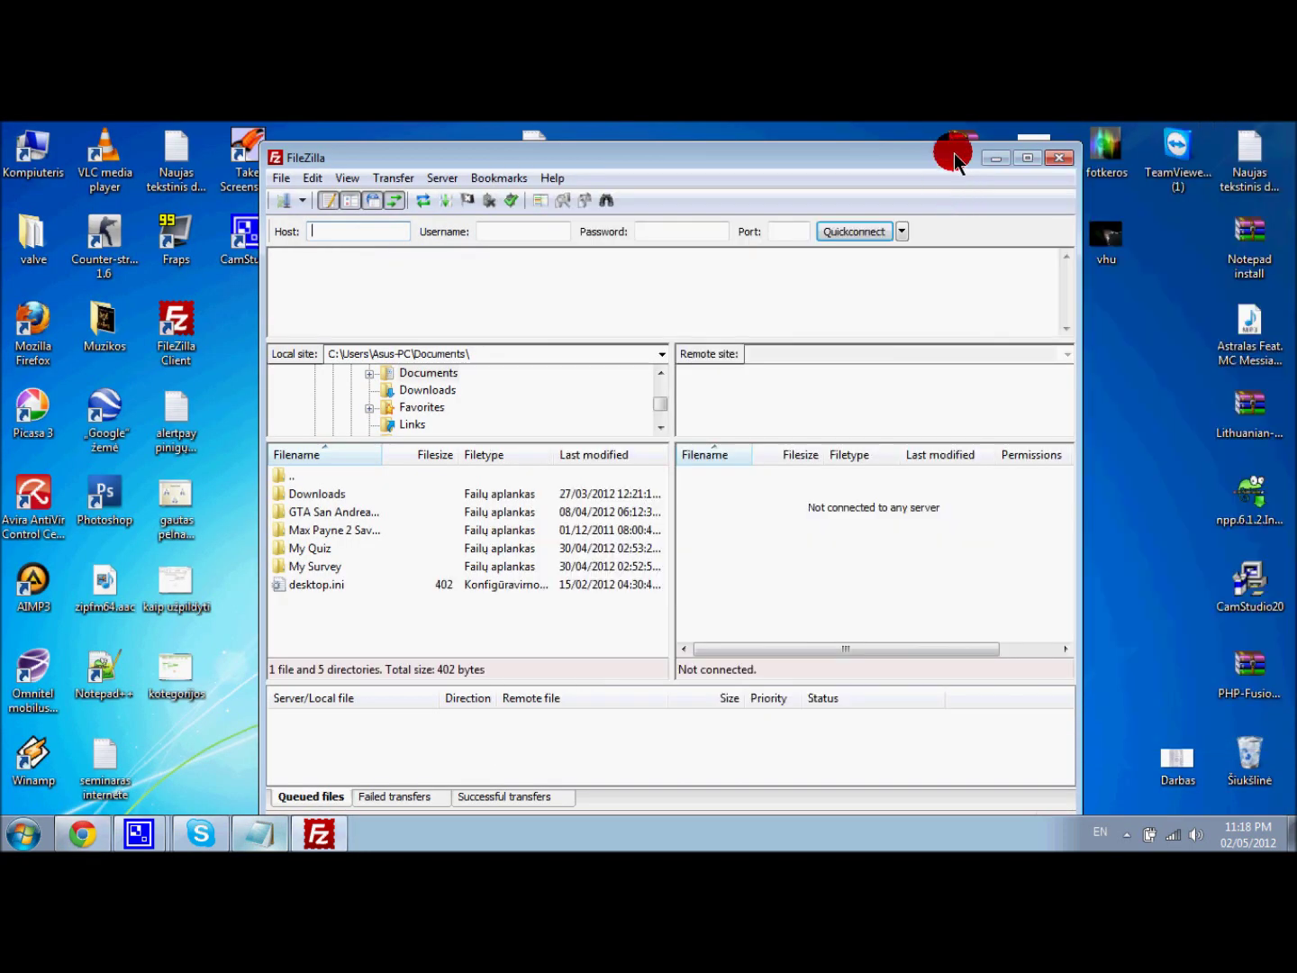
key(super+Down)
click(886, 521)
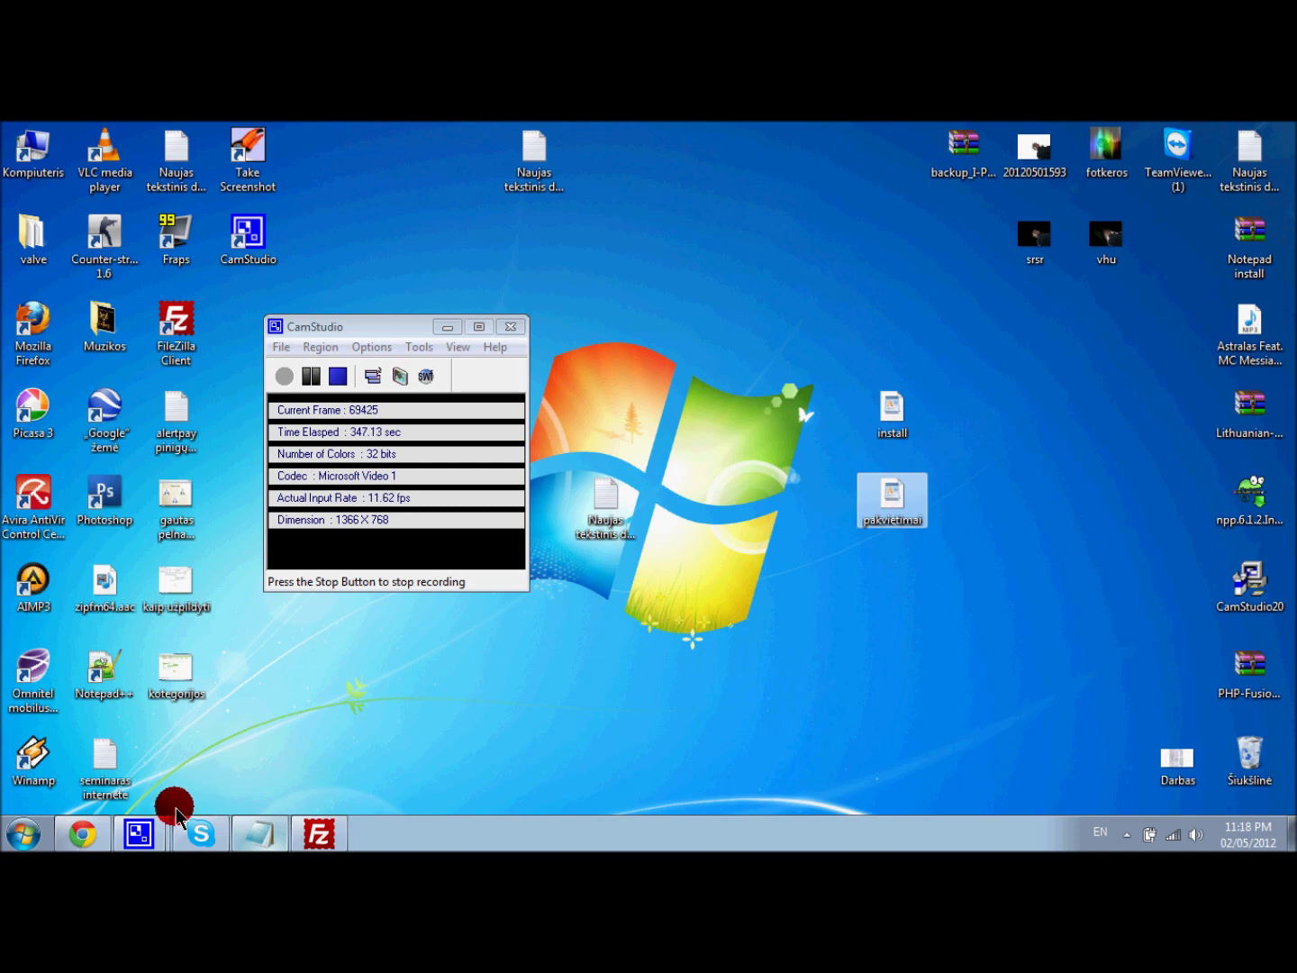
click(268, 831)
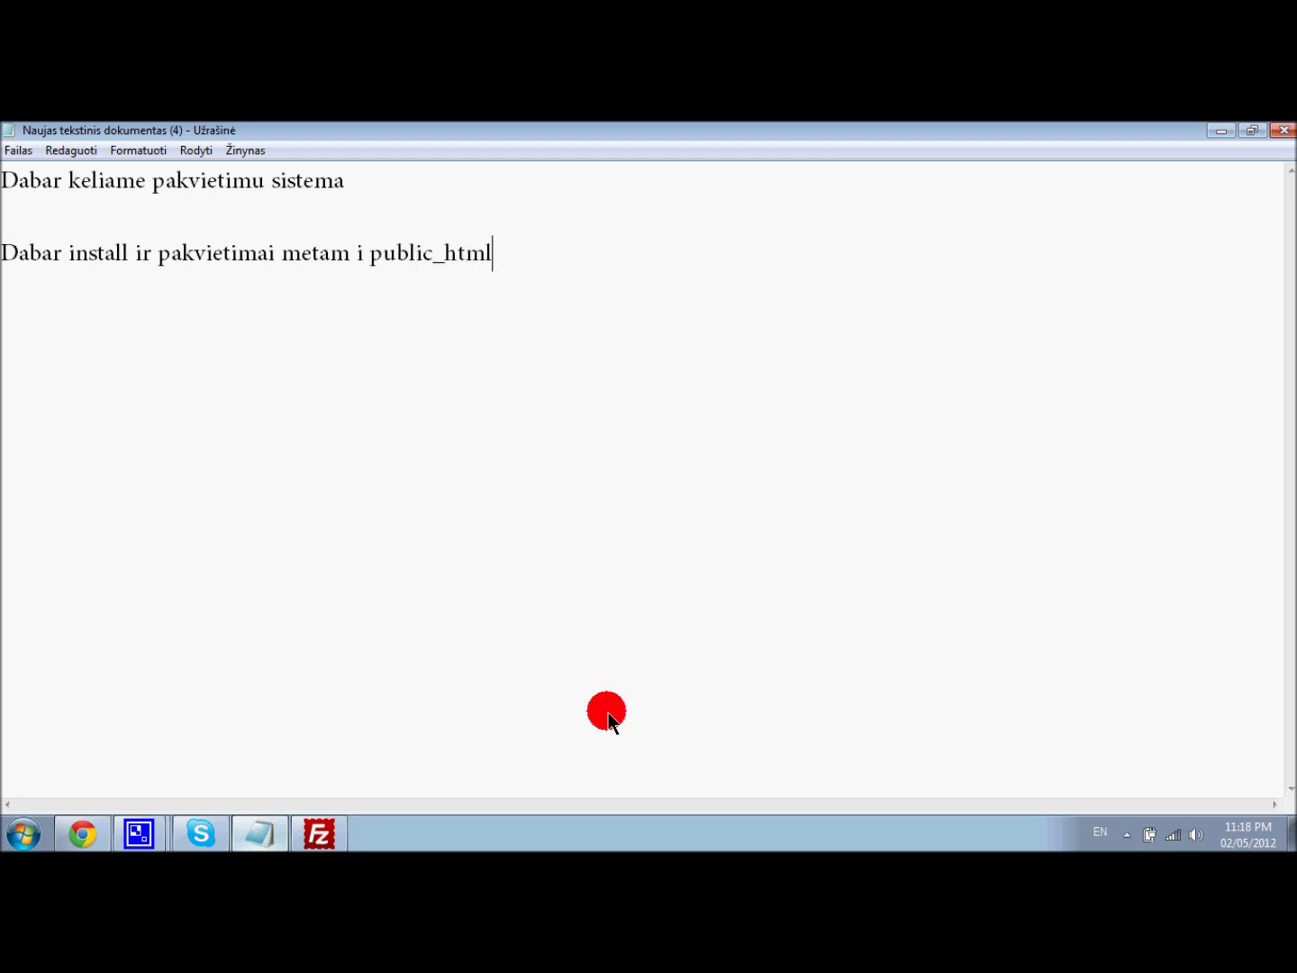
click(1219, 131)
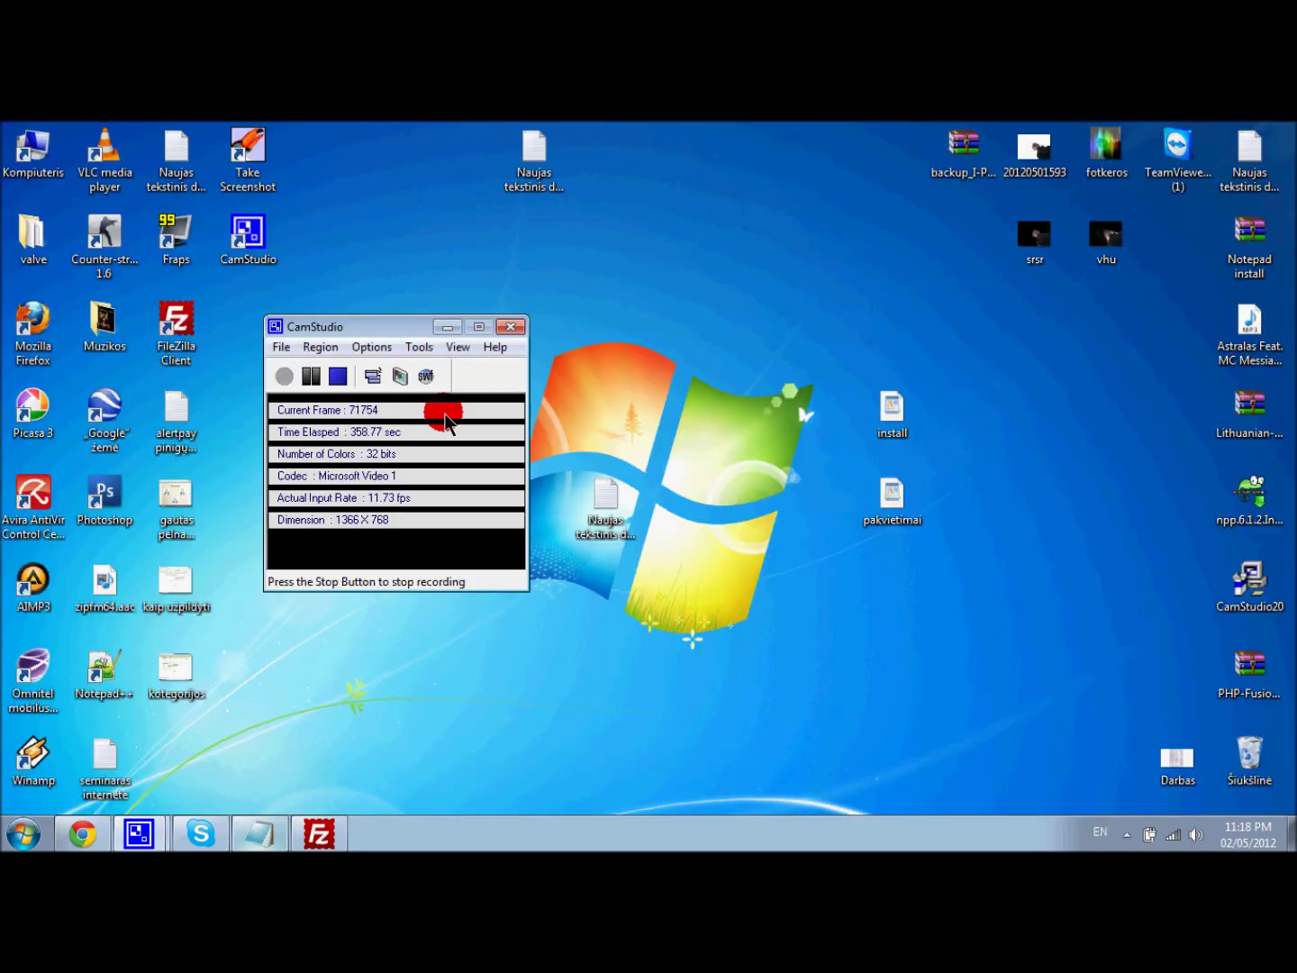
- Connect FileZilla to the saved i-paslauga.eu server and open the remote folder /domains/i-paslauga.eu/public_html
click(319, 833)
click(901, 231)
click(969, 296)
drag(923, 158, 580, 162)
double_click(630, 530)
drag(977, 352, 500, 430)
drag(536, 165, 744, 168)
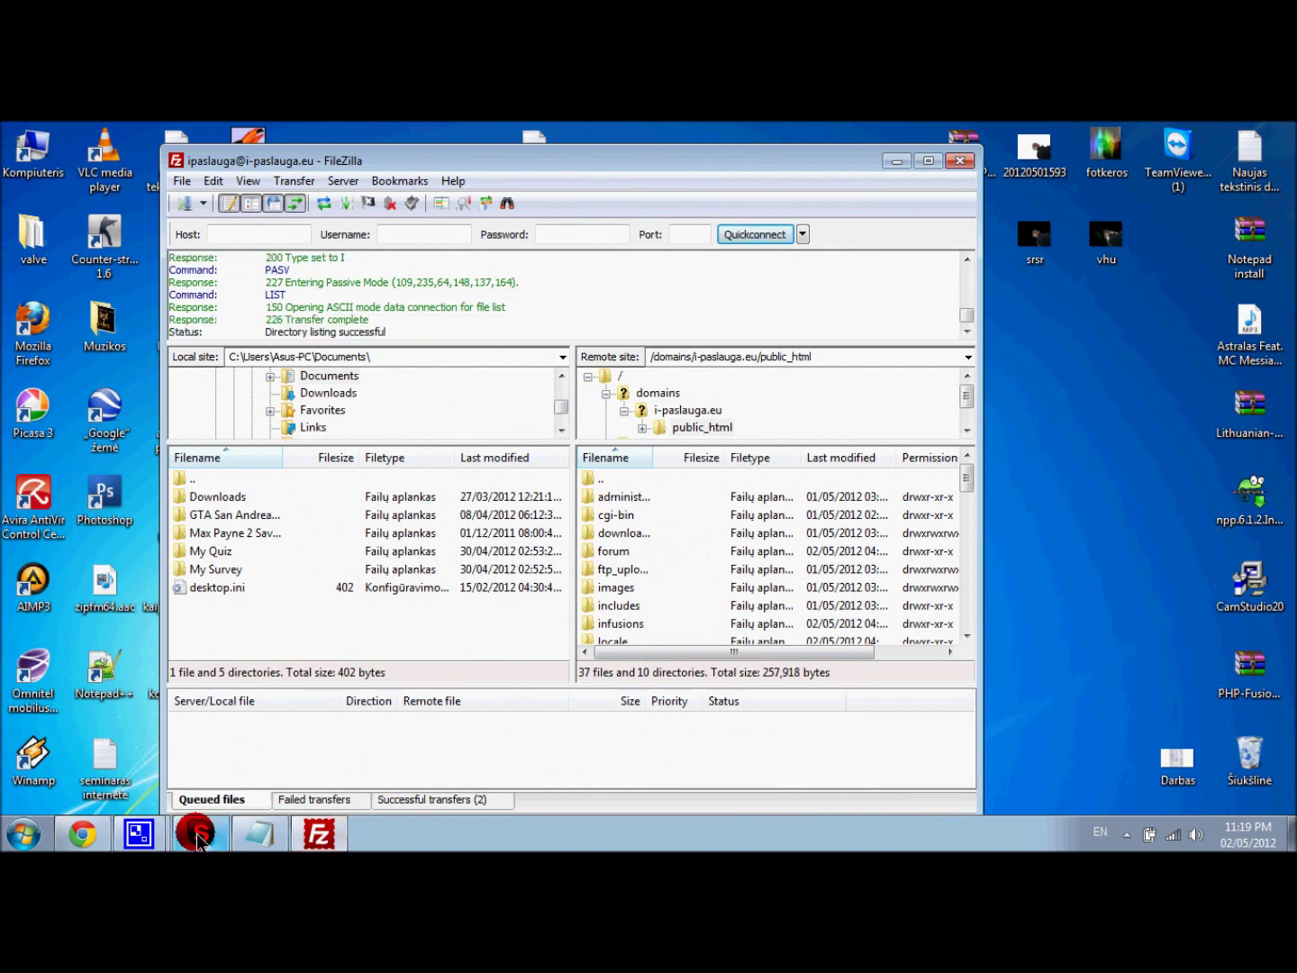
click(127, 831)
click(145, 793)
click(311, 377)
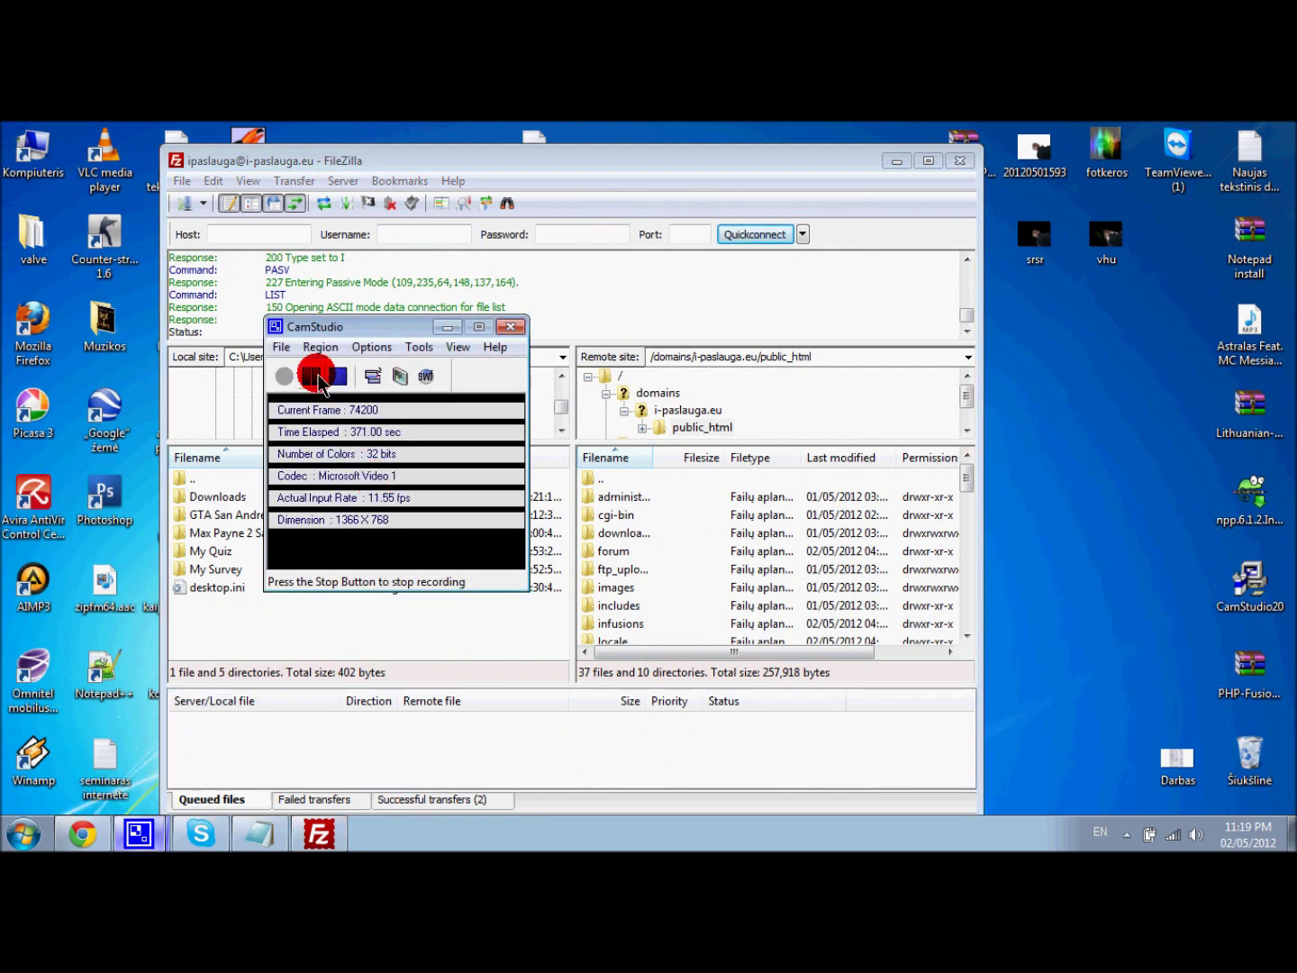
- Add "Taigi buvau pamirses kodus tai va as juos suradau stai jie:" to the notes and paste the copied installation instructions below it
click(283, 376)
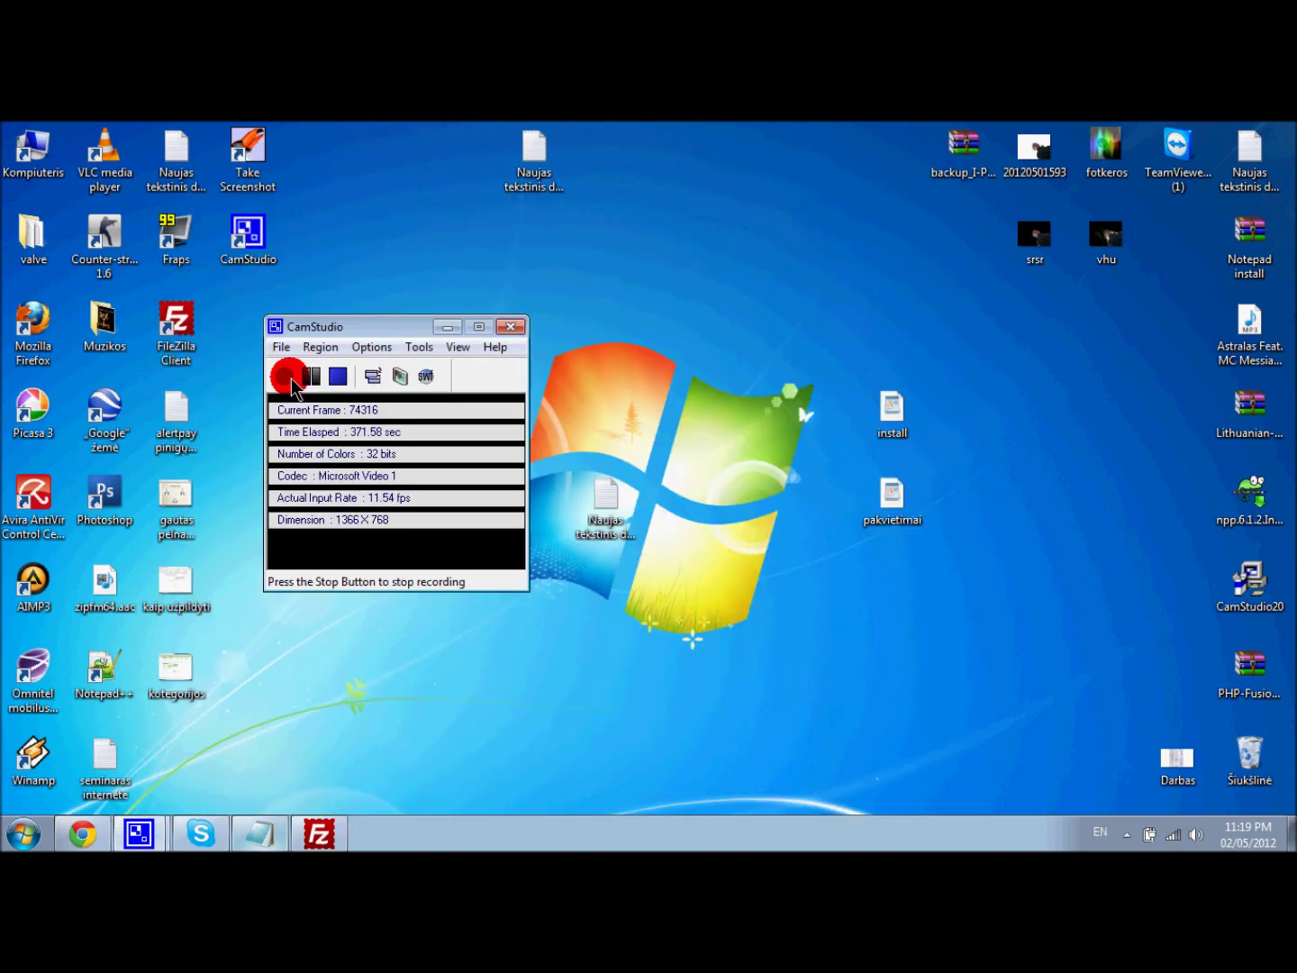
click(248, 833)
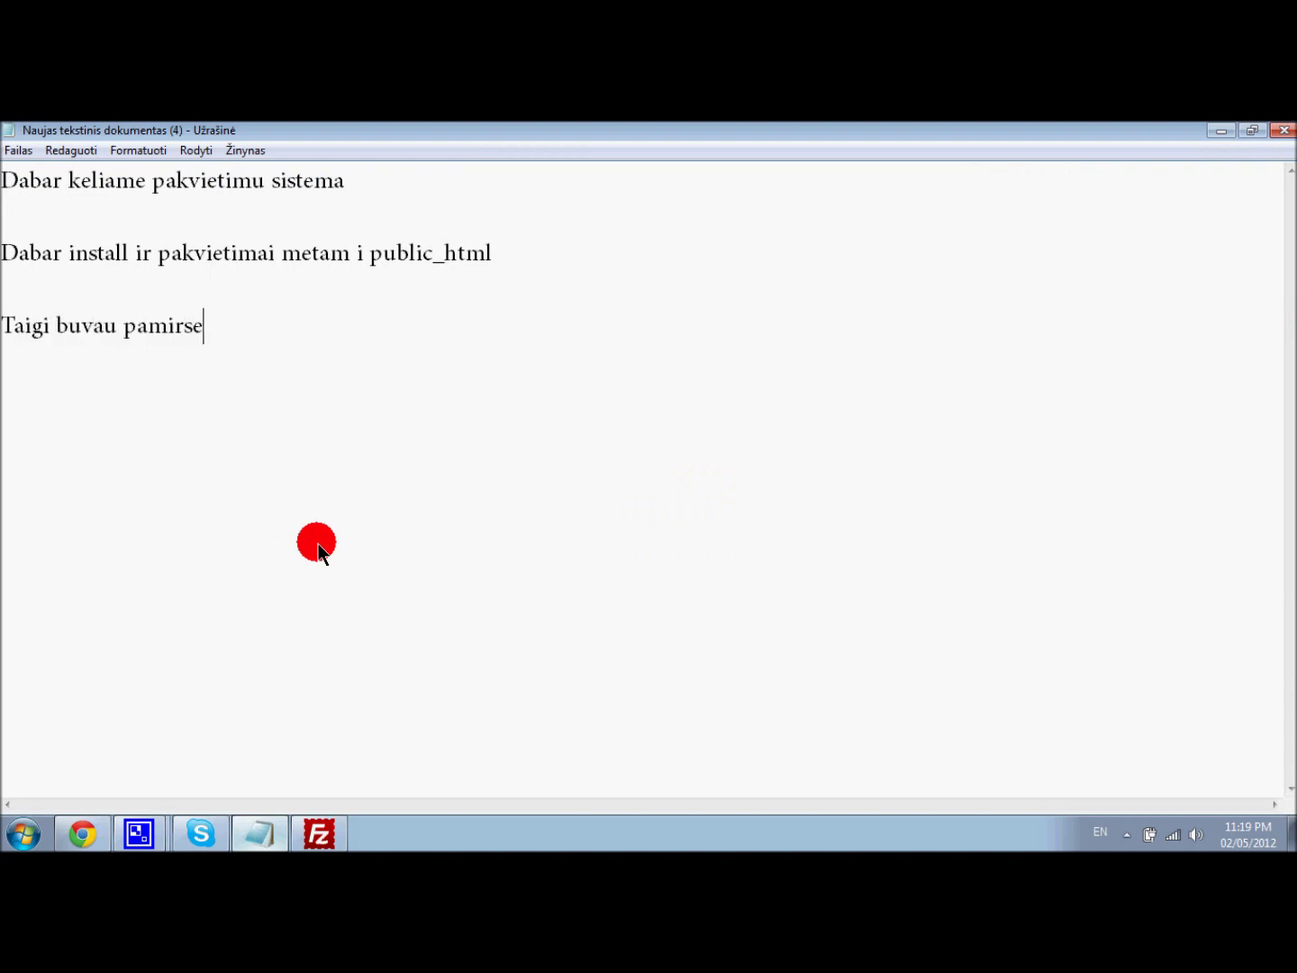
text(kodus tia v)
key(BackSpace)
key(BackSpace)
key(BackSpace)
key(BackSpace)
text(ai va as juos suradau stai jie)
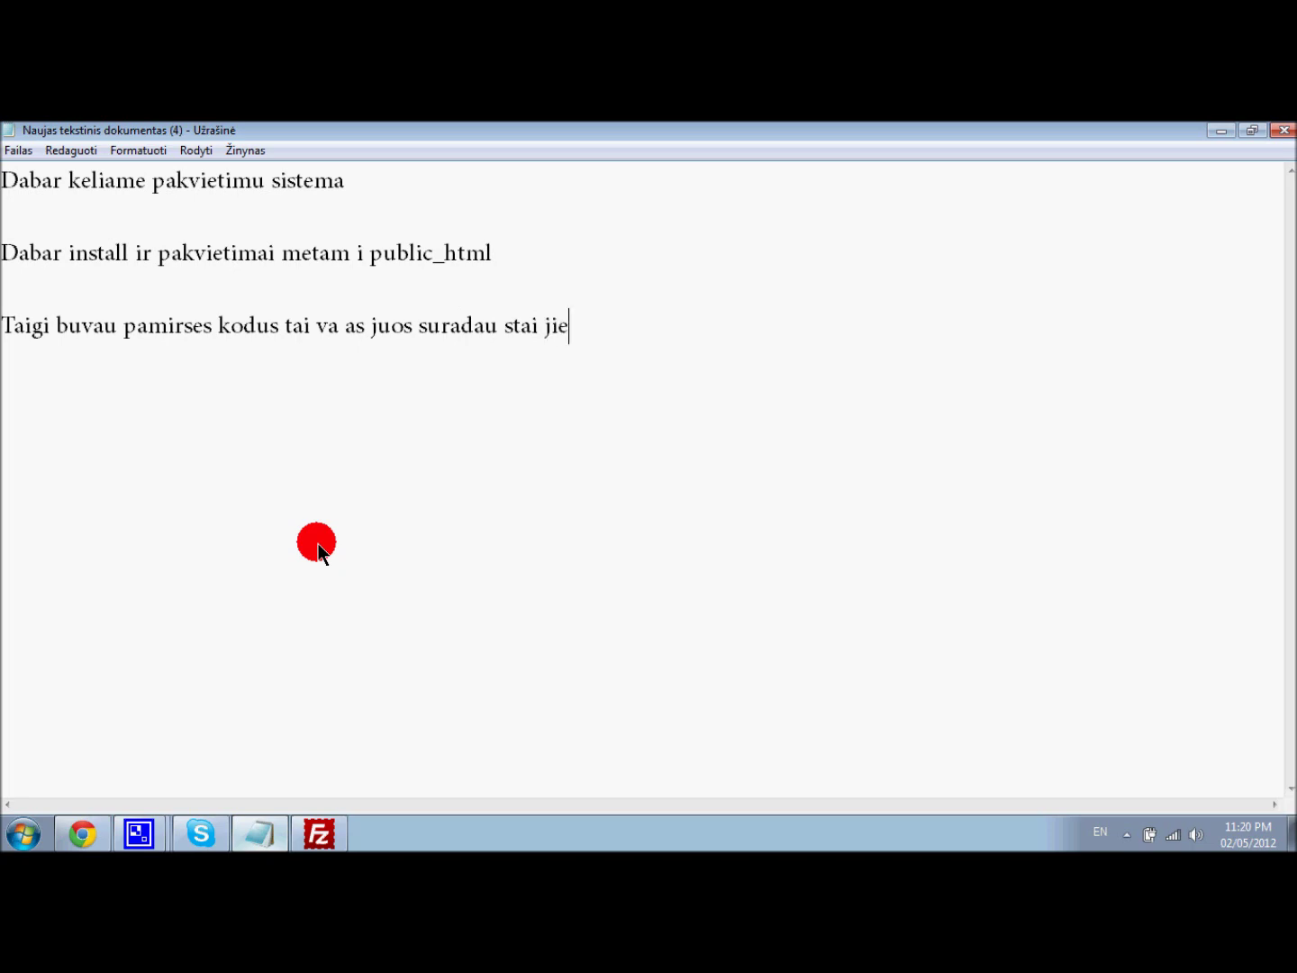
key(ctrl+v)
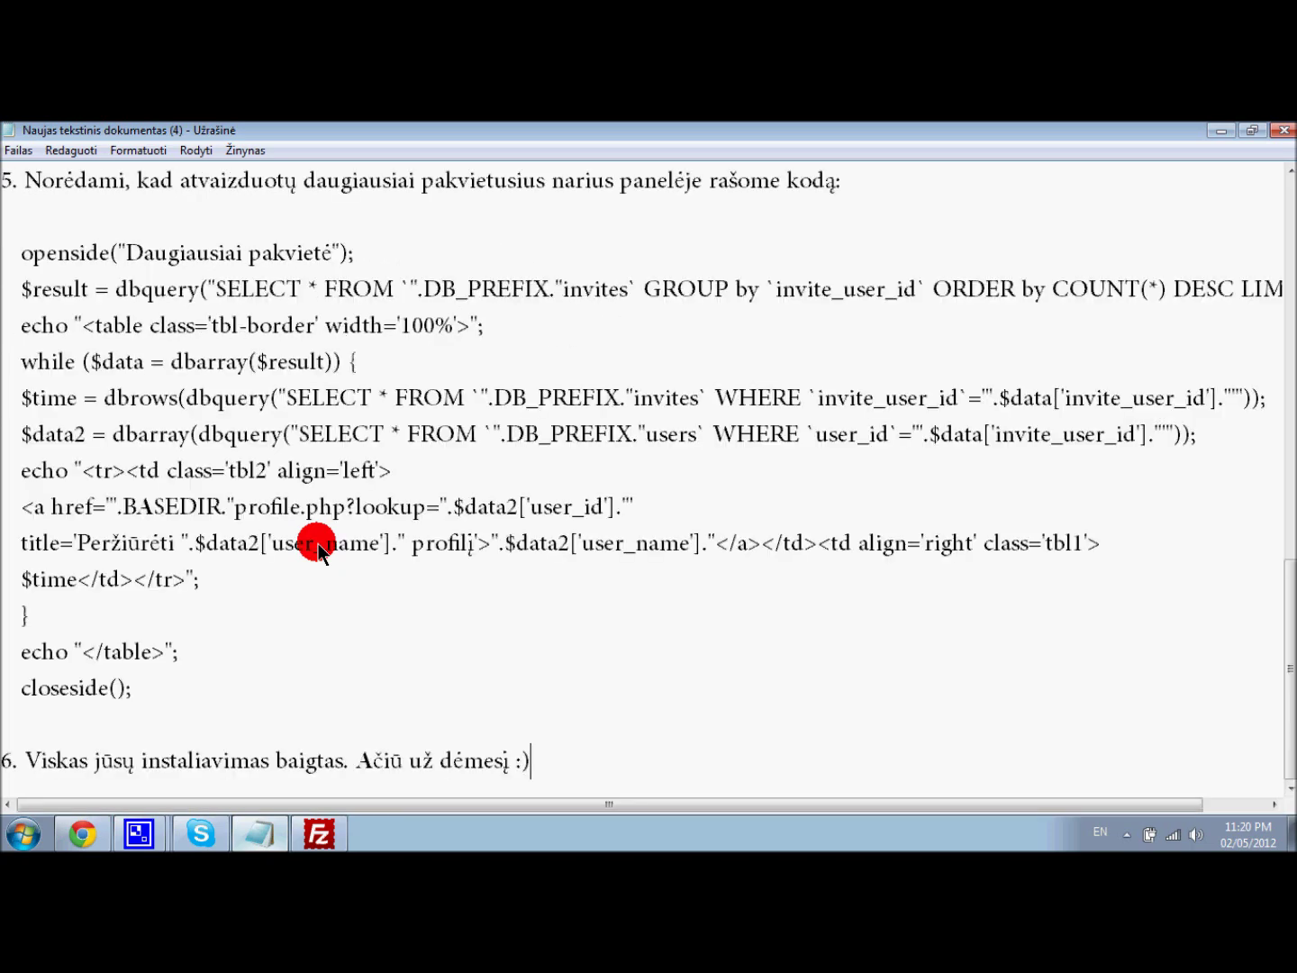
scroll(319, 540, up, 10)
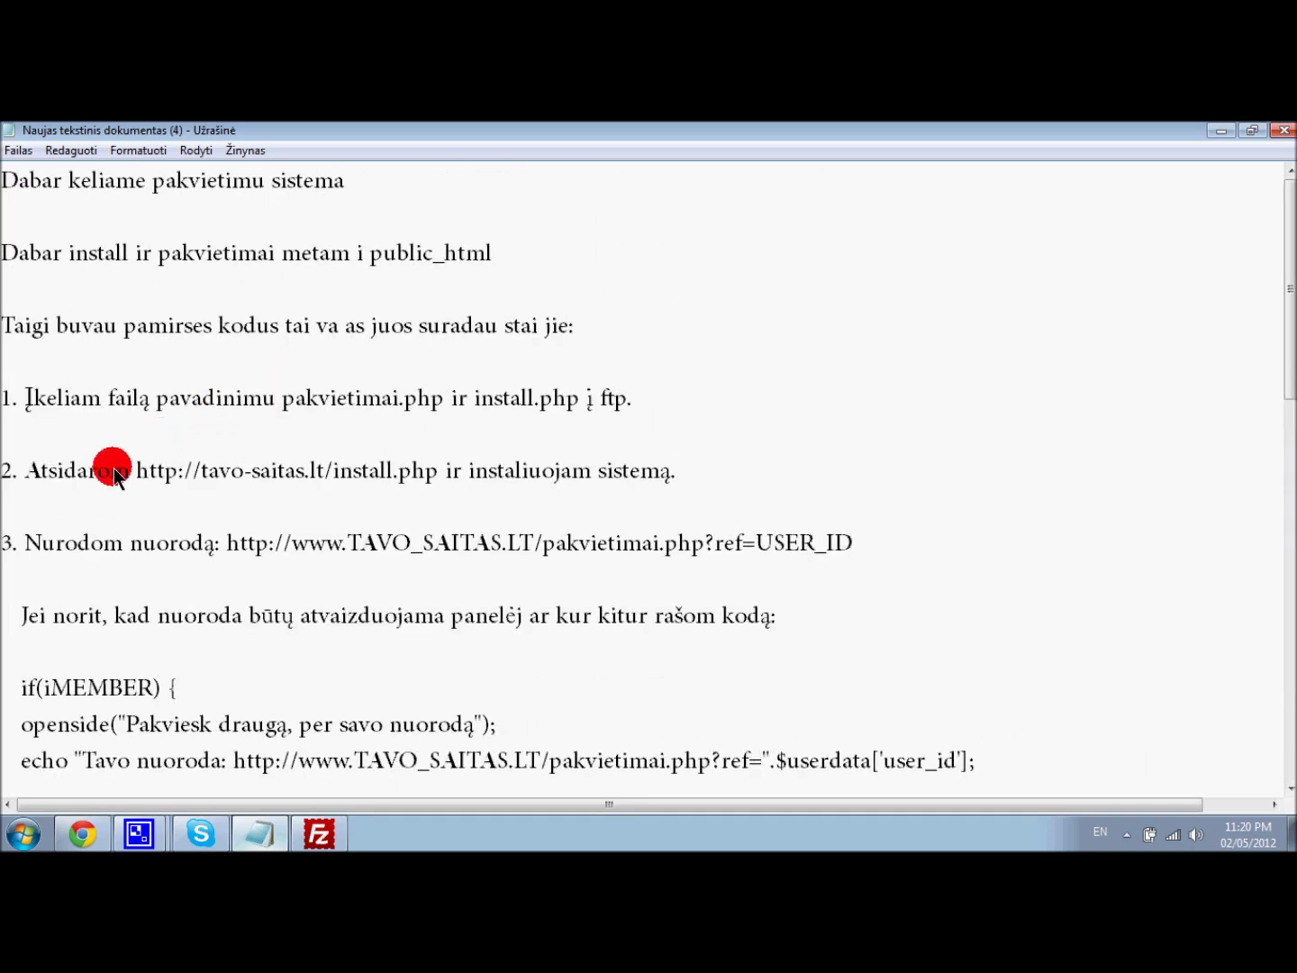
drag(15, 393, 627, 396)
click(306, 397)
click(356, 432)
drag(57, 469, 167, 476)
click(434, 475)
right_click(166, 465)
click(210, 531)
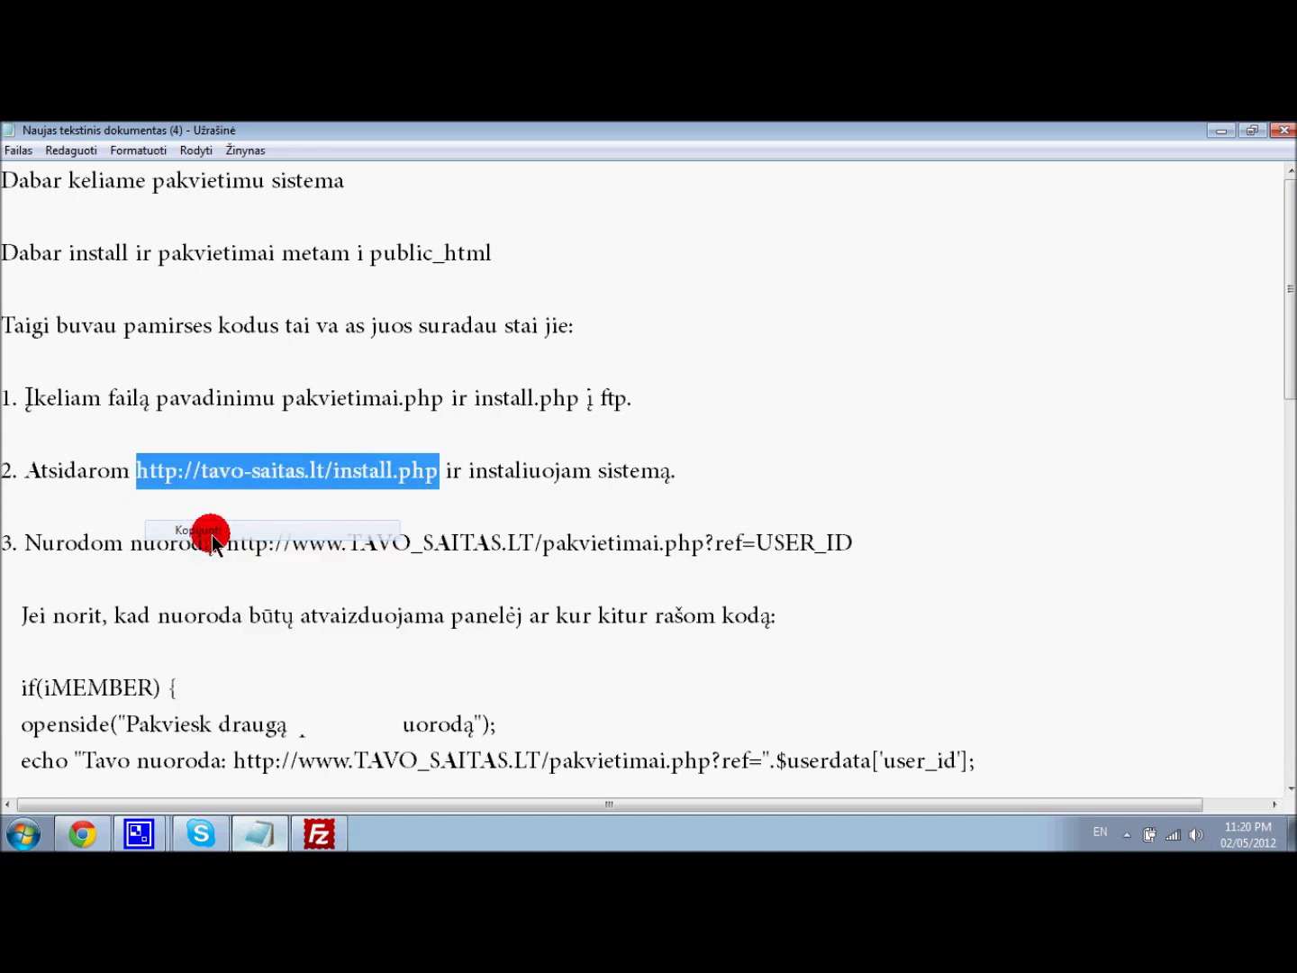
- Switch to the browser, paste the copied address, replace tavo-saitas.lt with i-paslauga.eu and open install.php
click(82, 834)
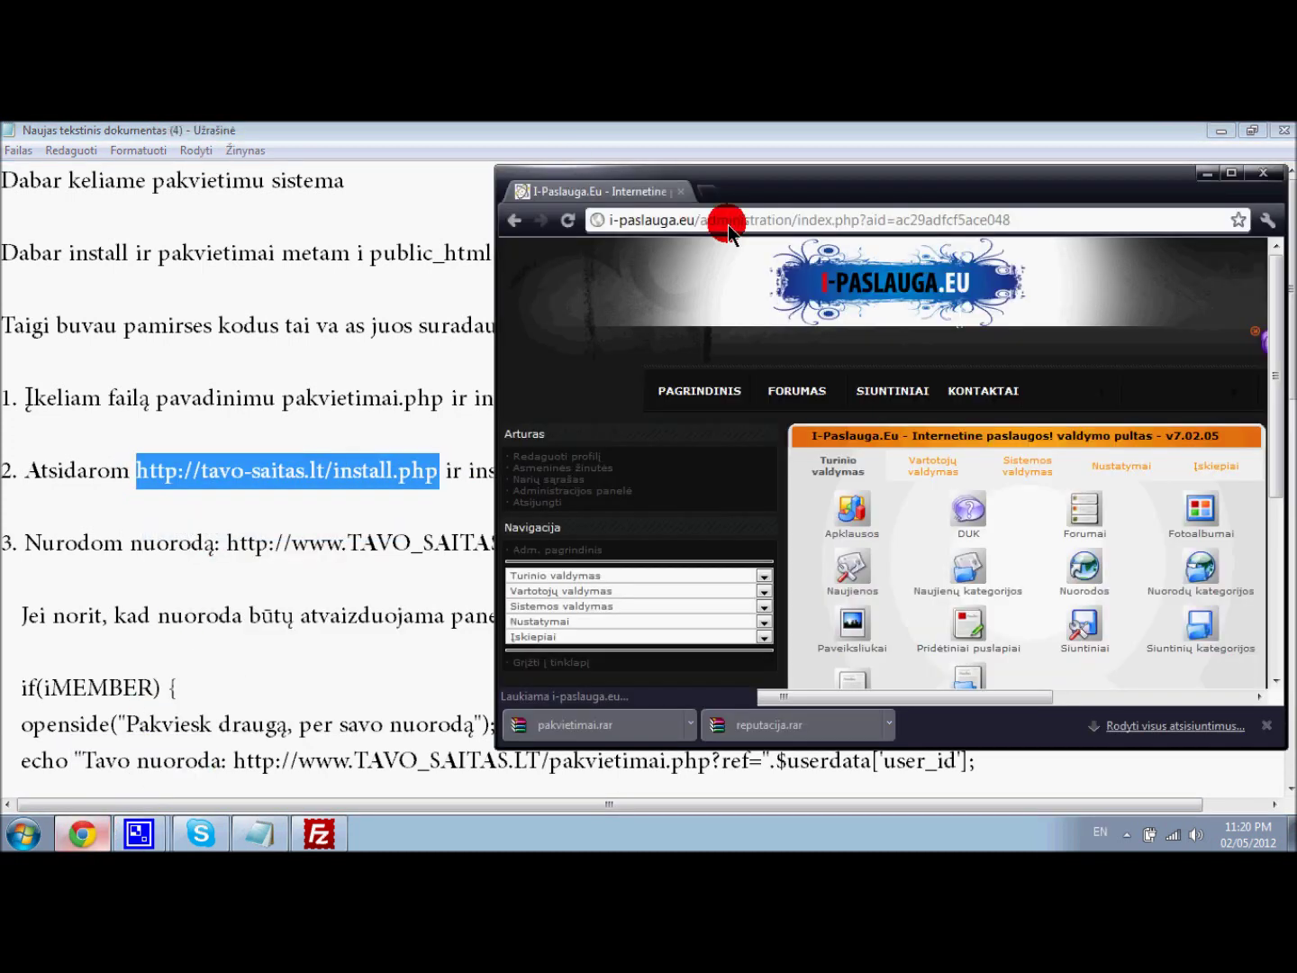
double_click(1213, 202)
right_click(371, 162)
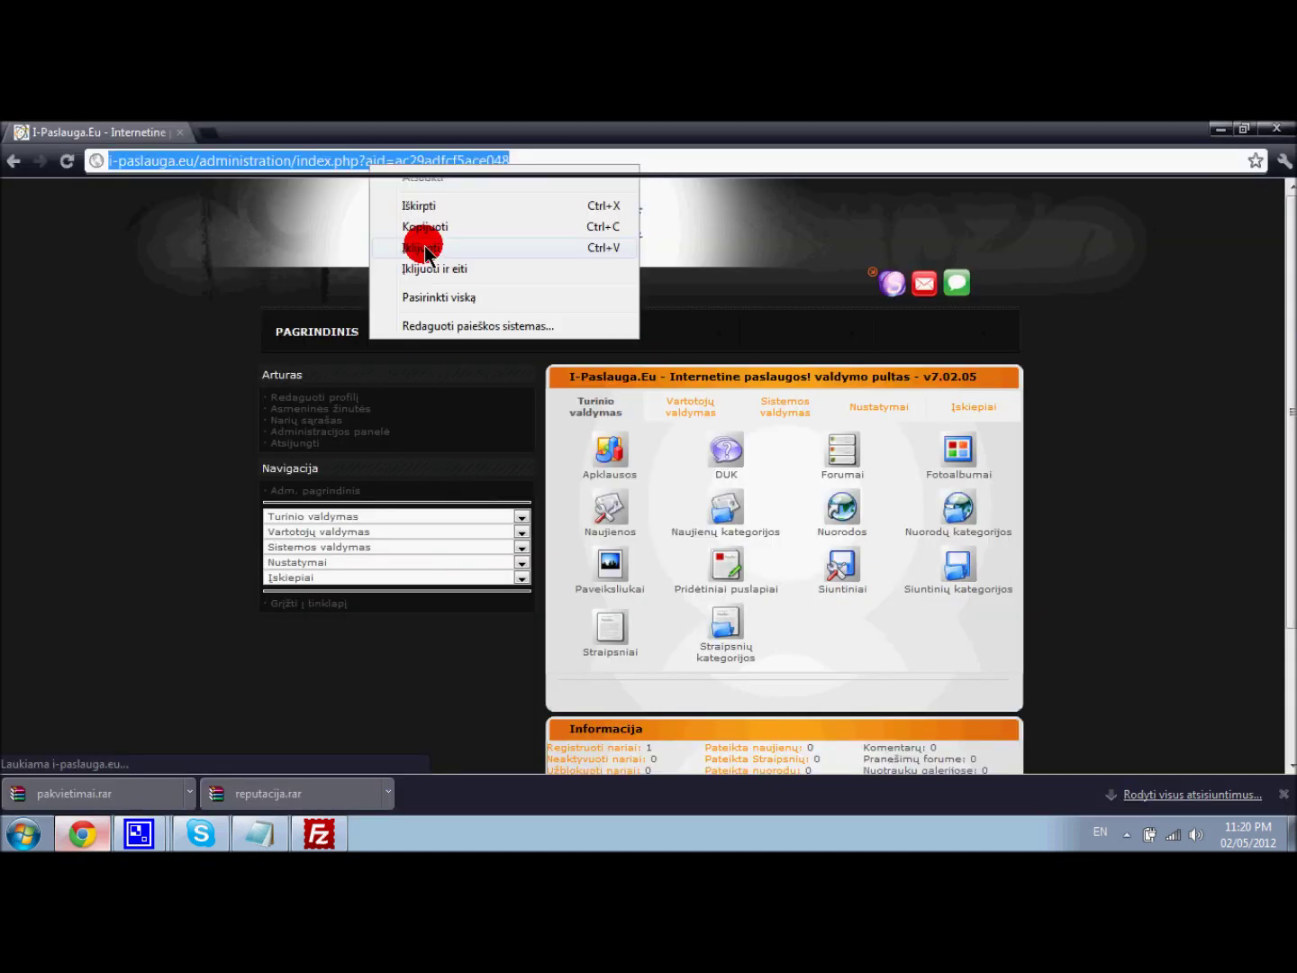
click(423, 249)
drag(331, 159, 230, 170)
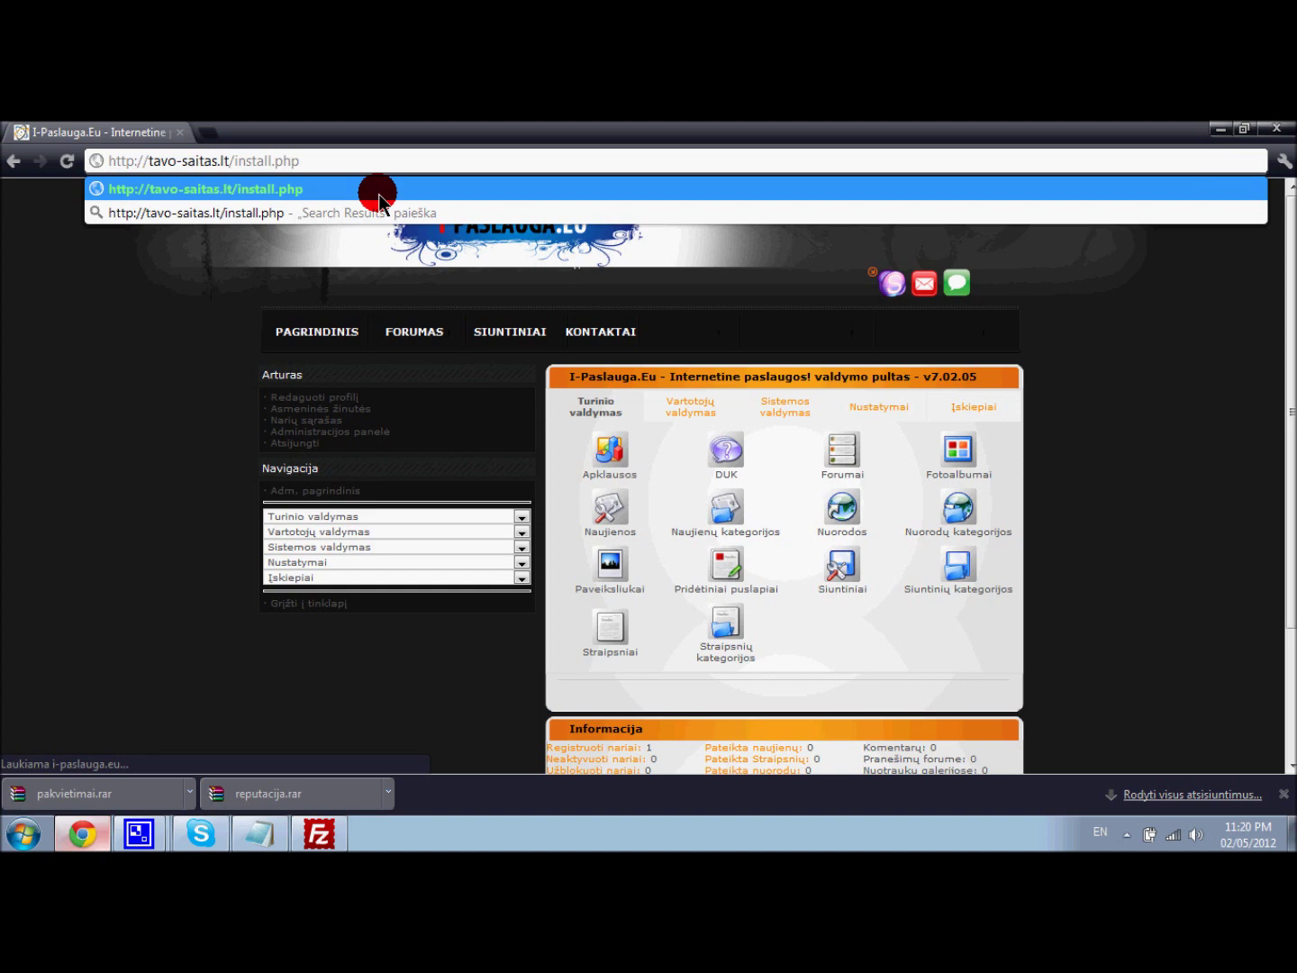
key(BackSpace)
key(BackSpace)
key(BackSpace)
key(BackSpace)
key(BackSpace)
key(BackSpace)
key(BackSpace)
key(BackSpace)
key(BackSpace)
key(BackSpace)
key(BackSpace)
key(BackSpace)
key(BackSpace)
key(BackSpace)
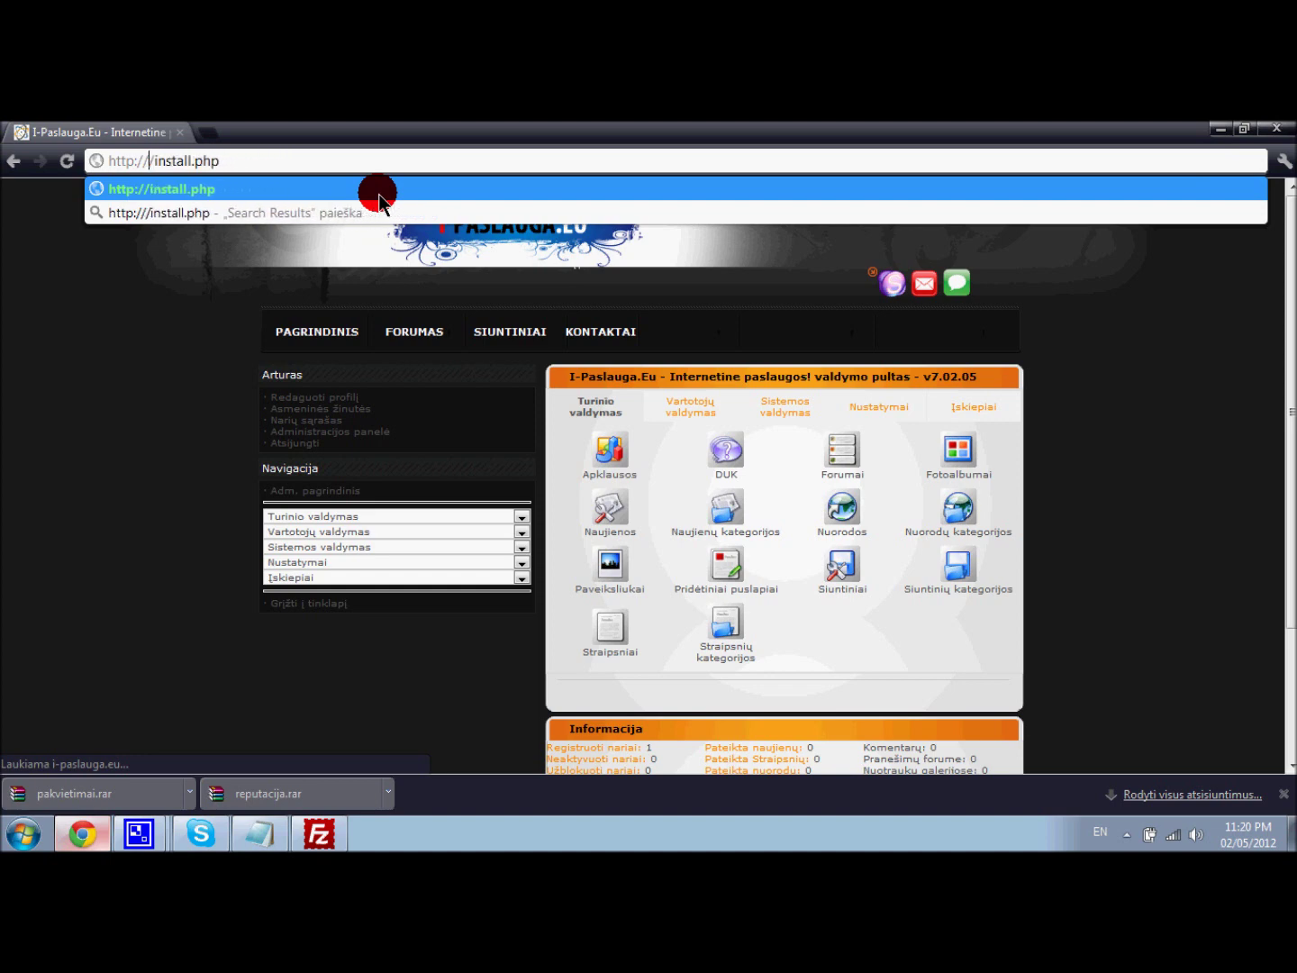
text(i-pasl)
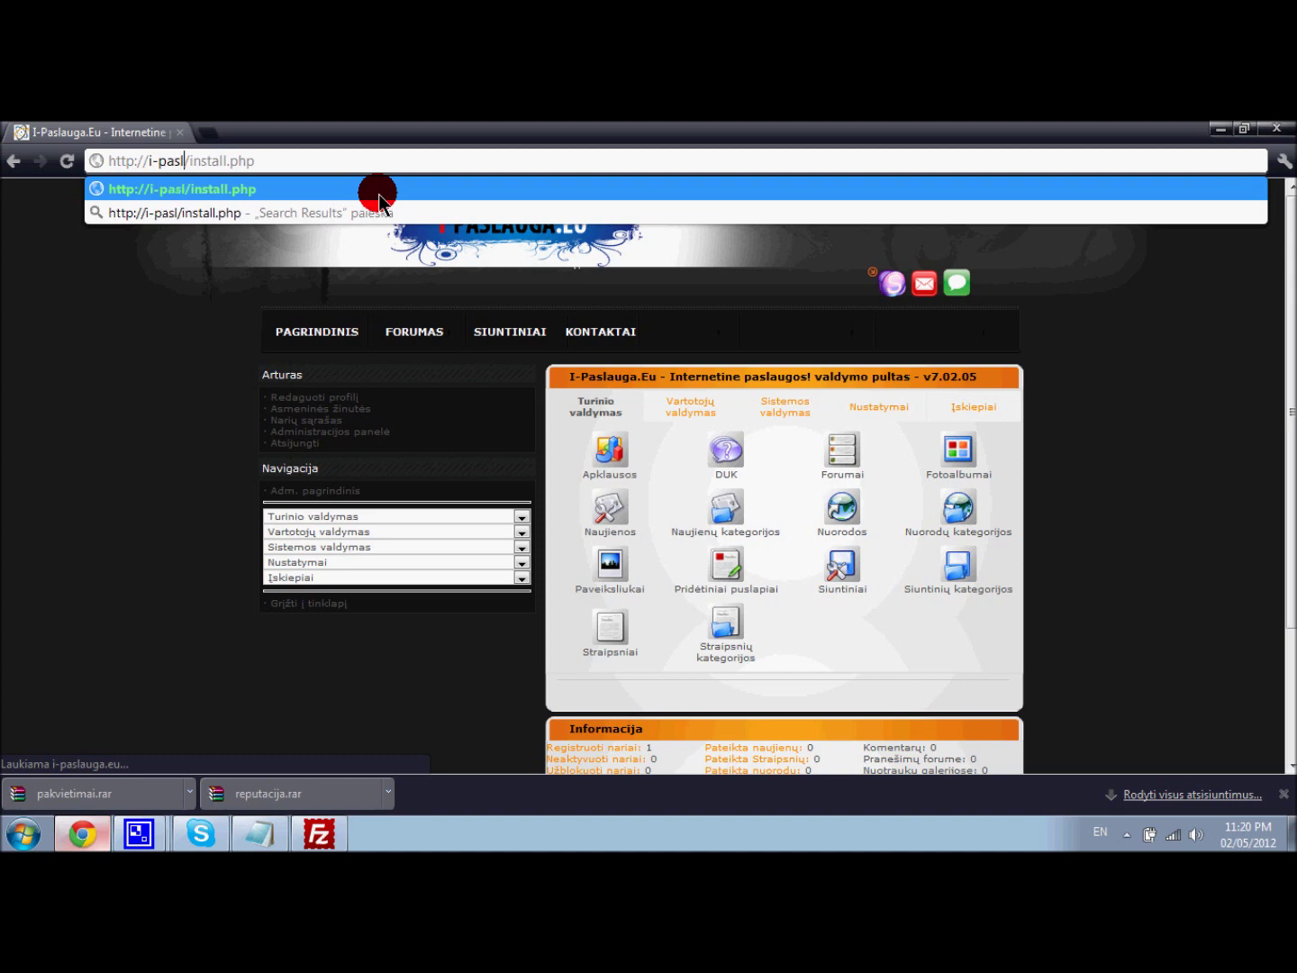
text(auga.eu)
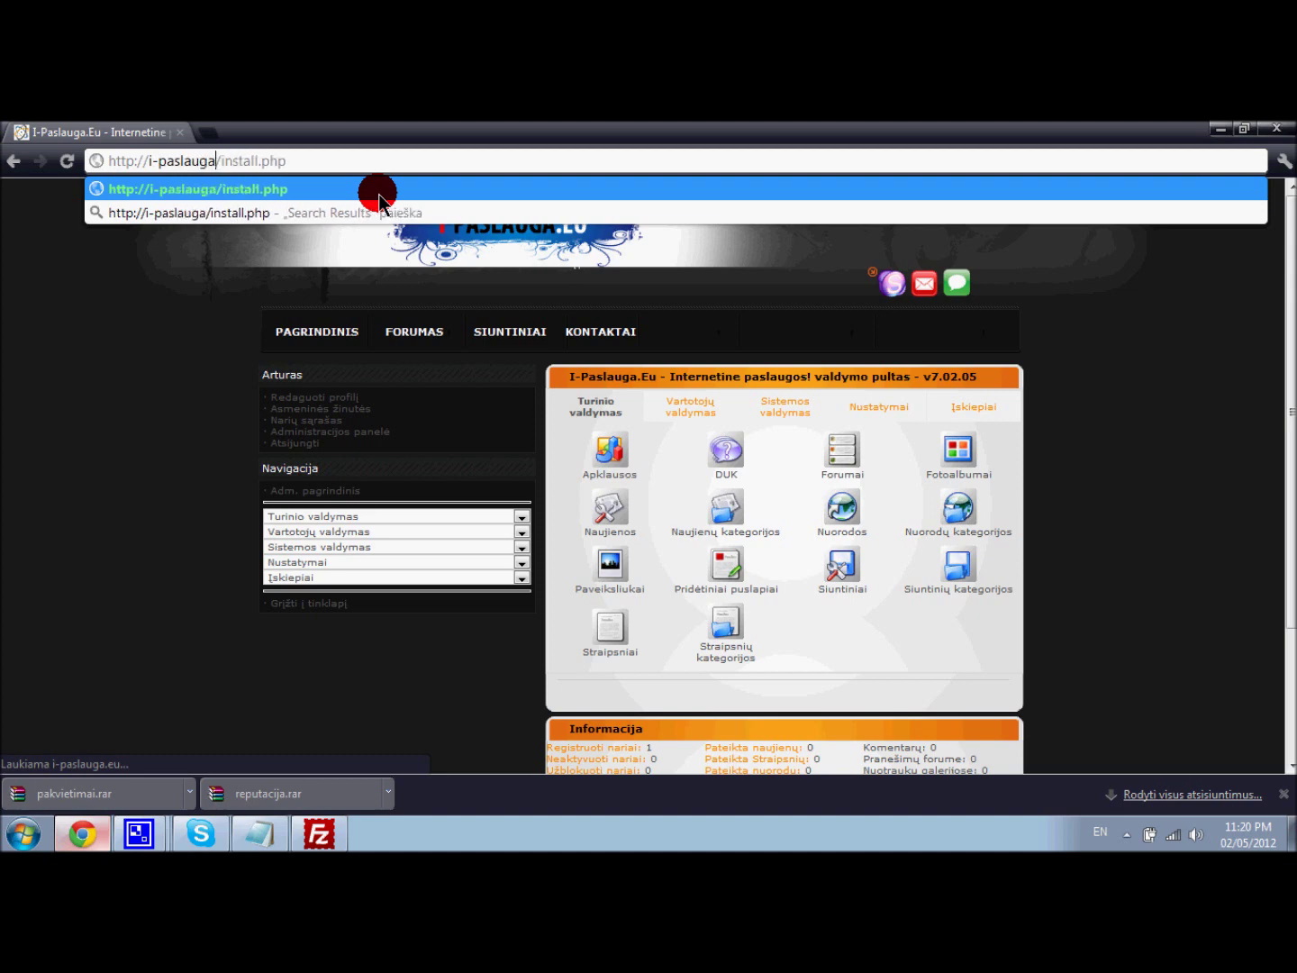
click(377, 191)
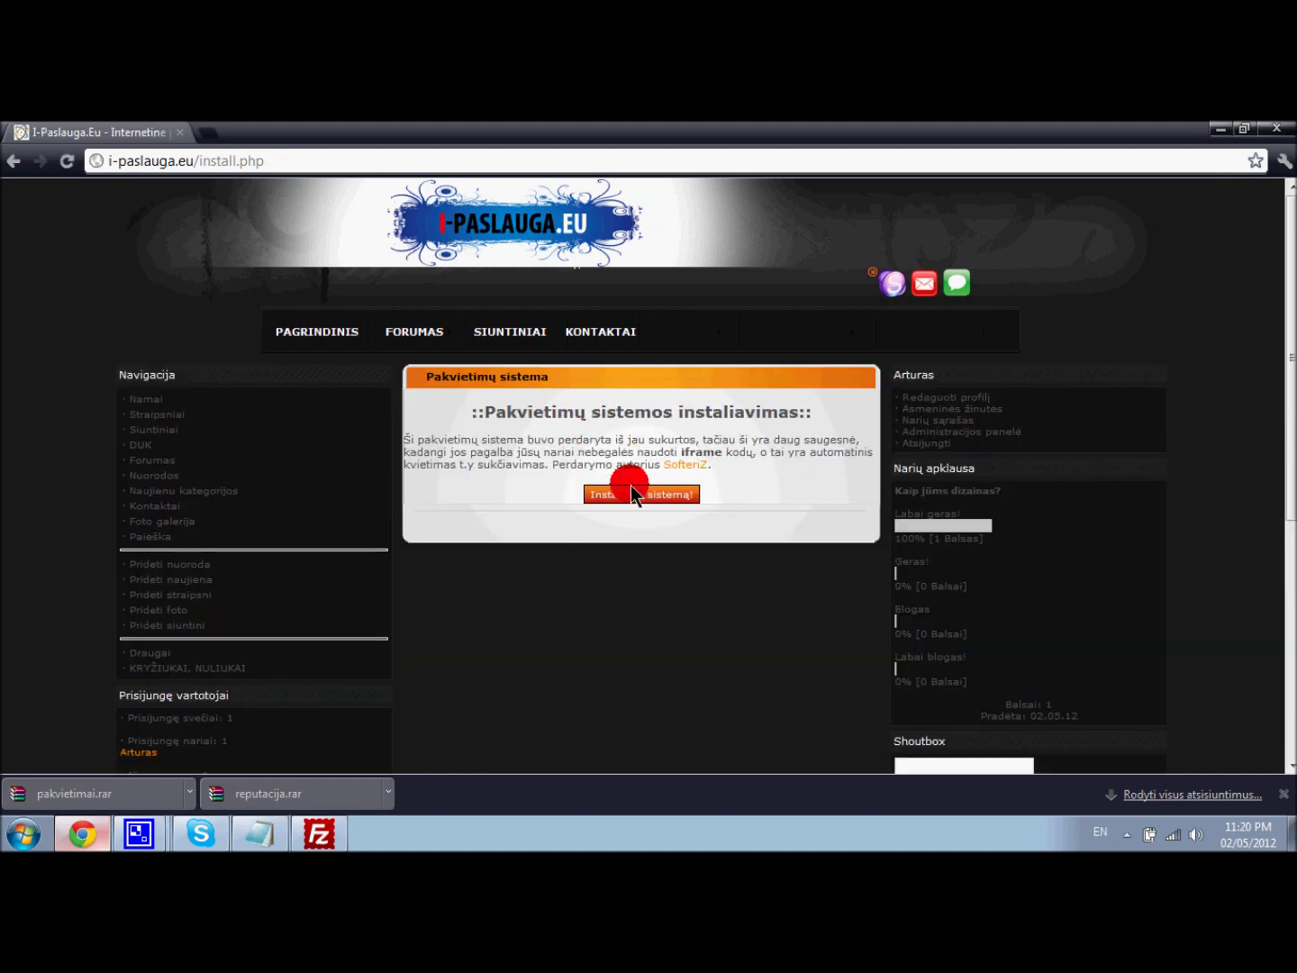
- Install the invitation system, view its invitation page and return to the website's home page
click(629, 495)
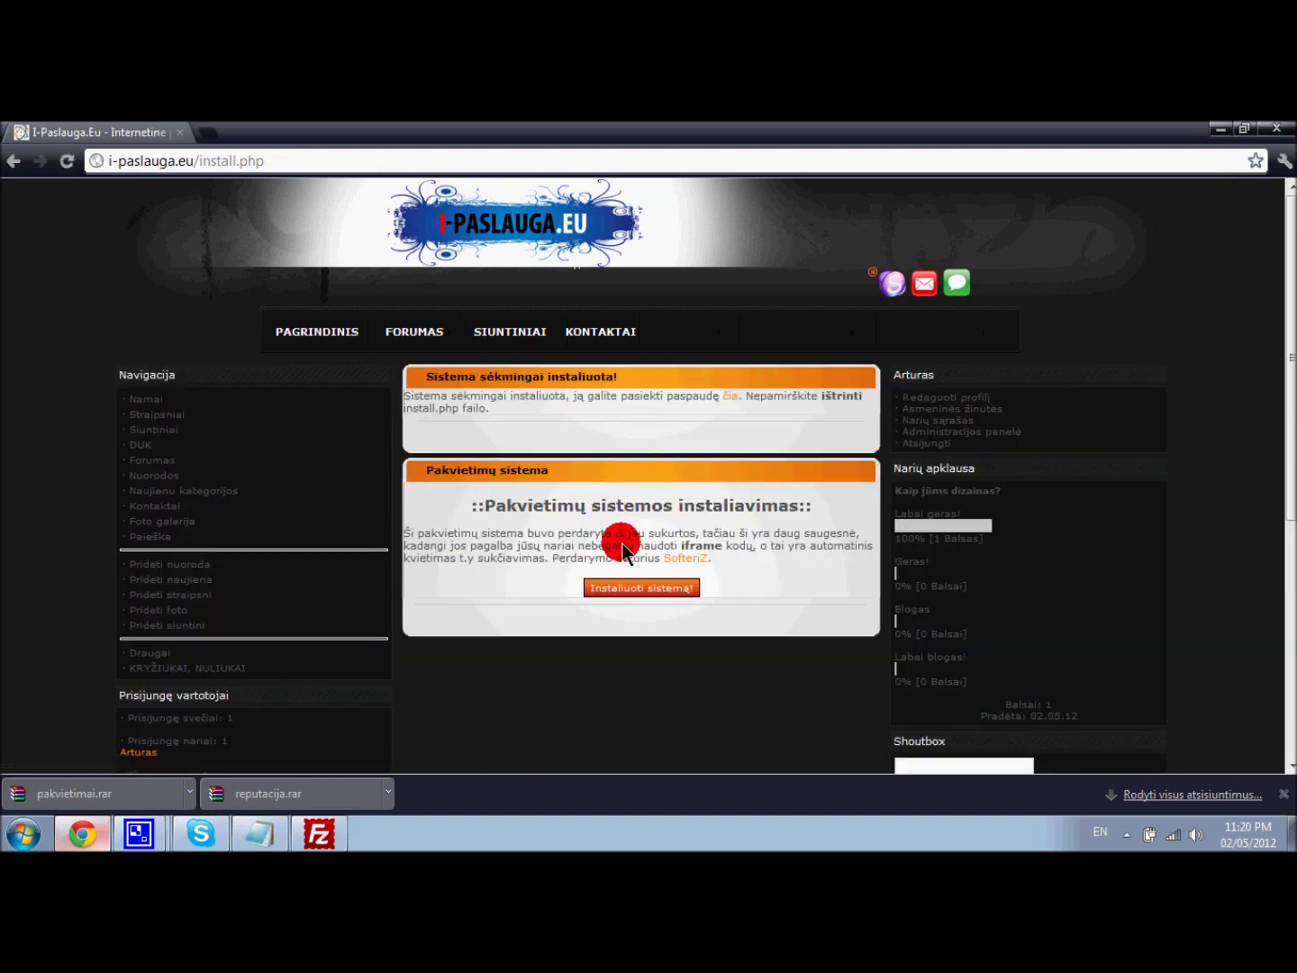
click(726, 398)
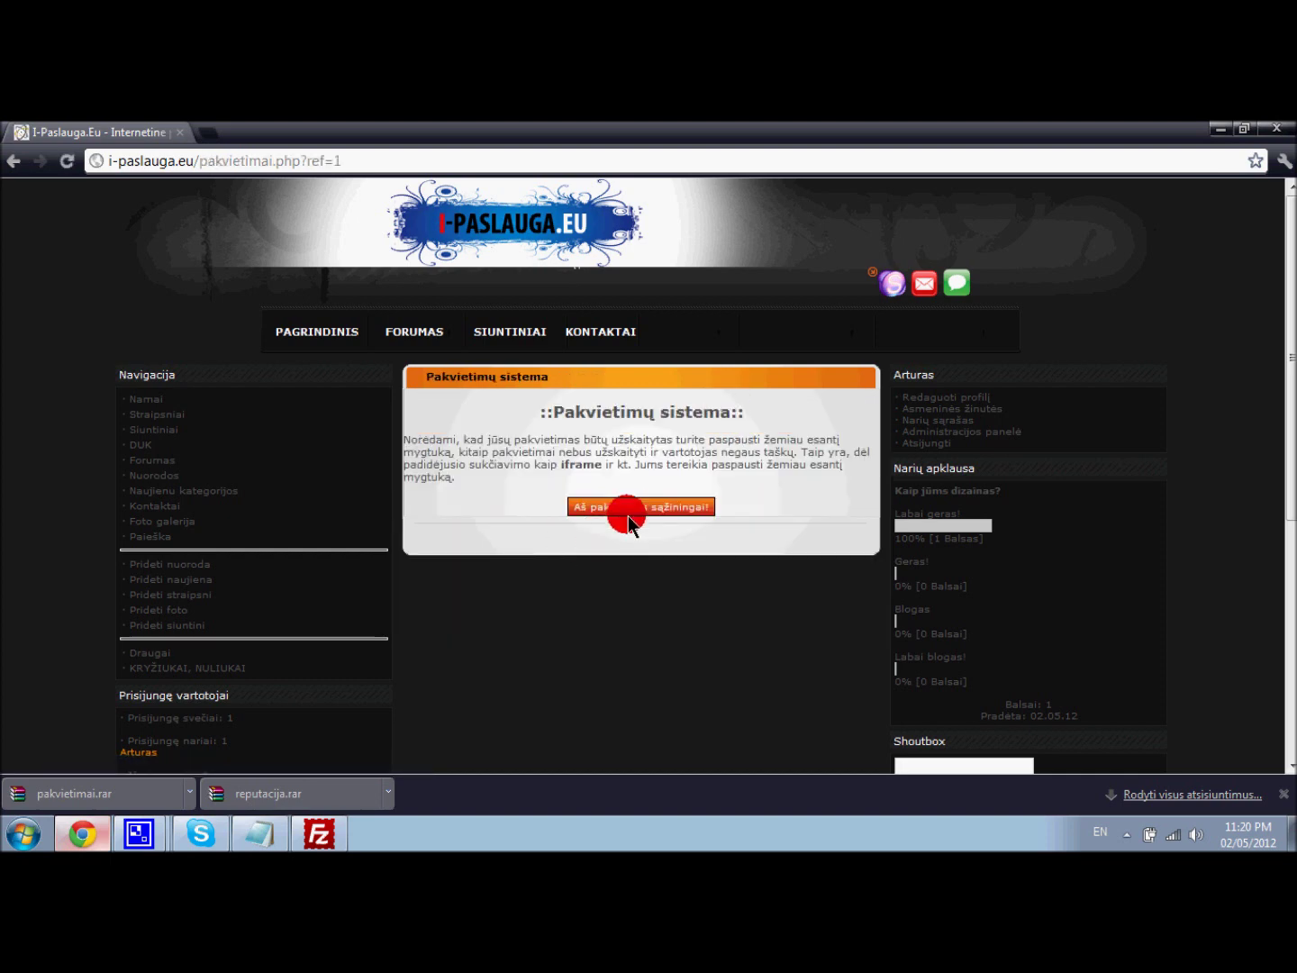
click(314, 333)
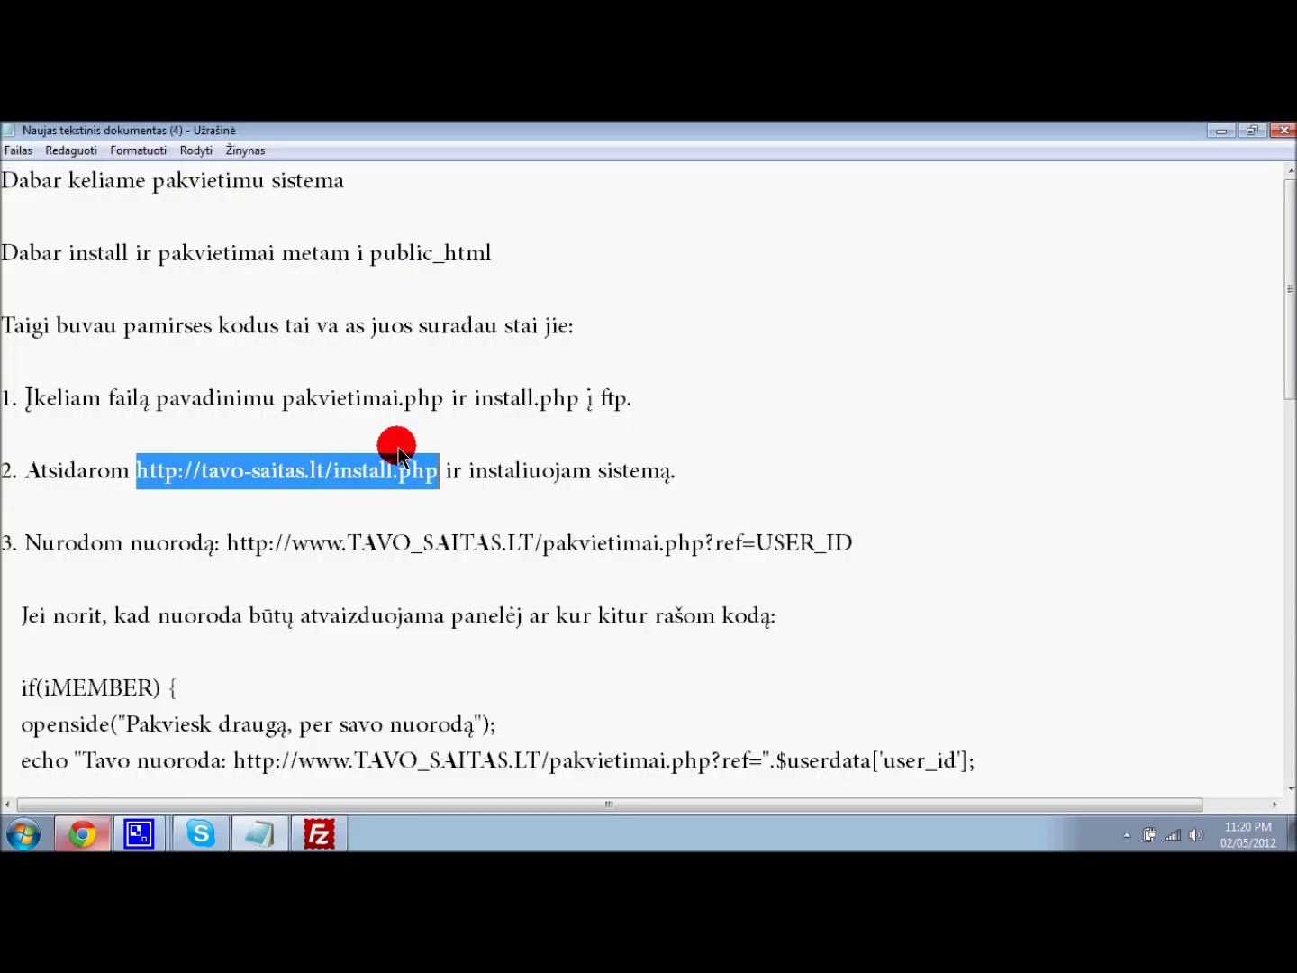
- Return to the notes and copy the if(iMEMBER) code block under instruction 3 that displays the member's invitation link
drag(55, 543, 210, 544)
click(271, 543)
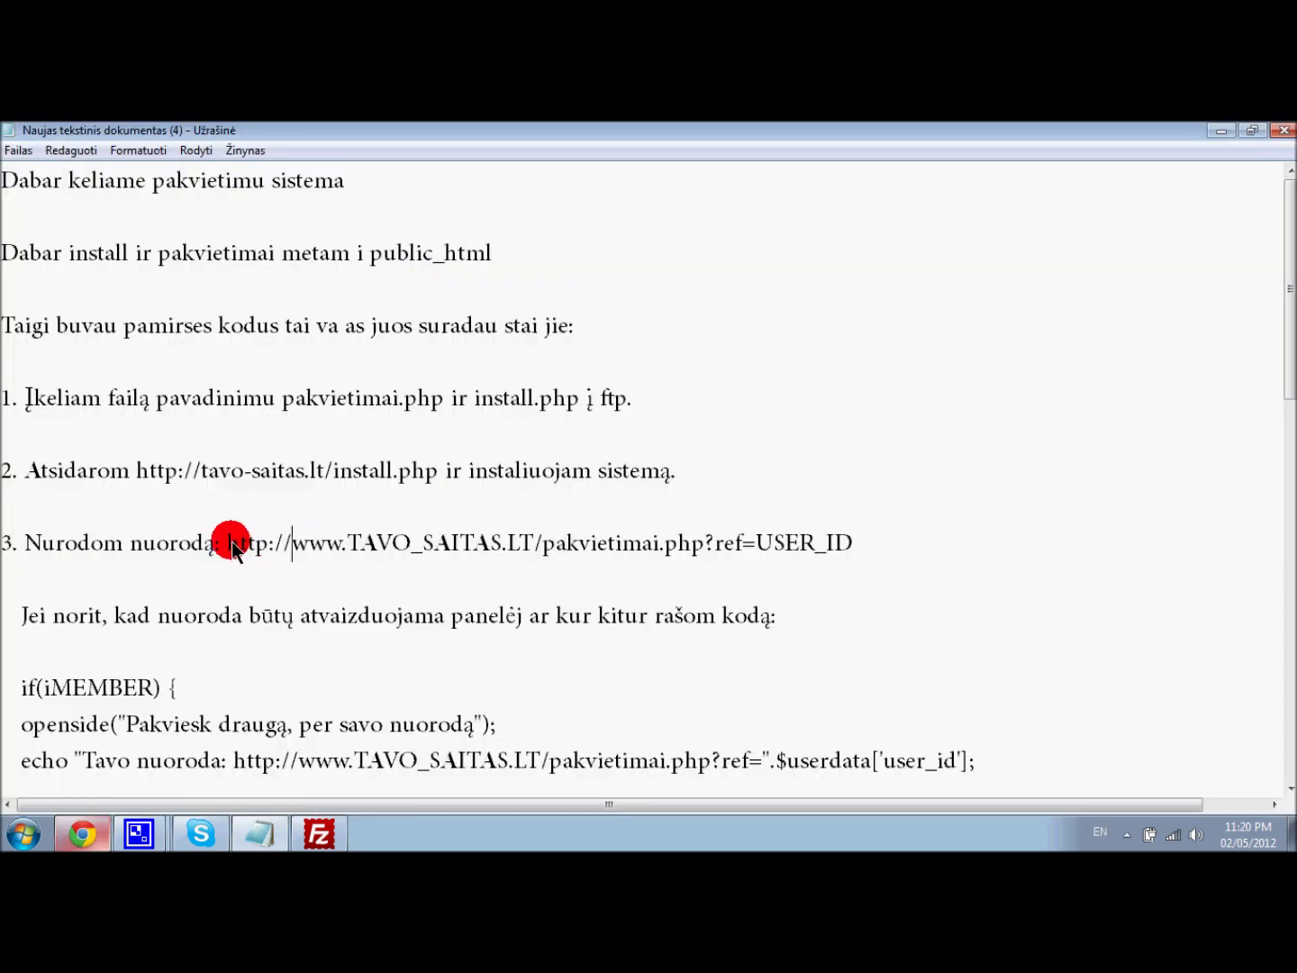
scroll(231, 543, down, 1)
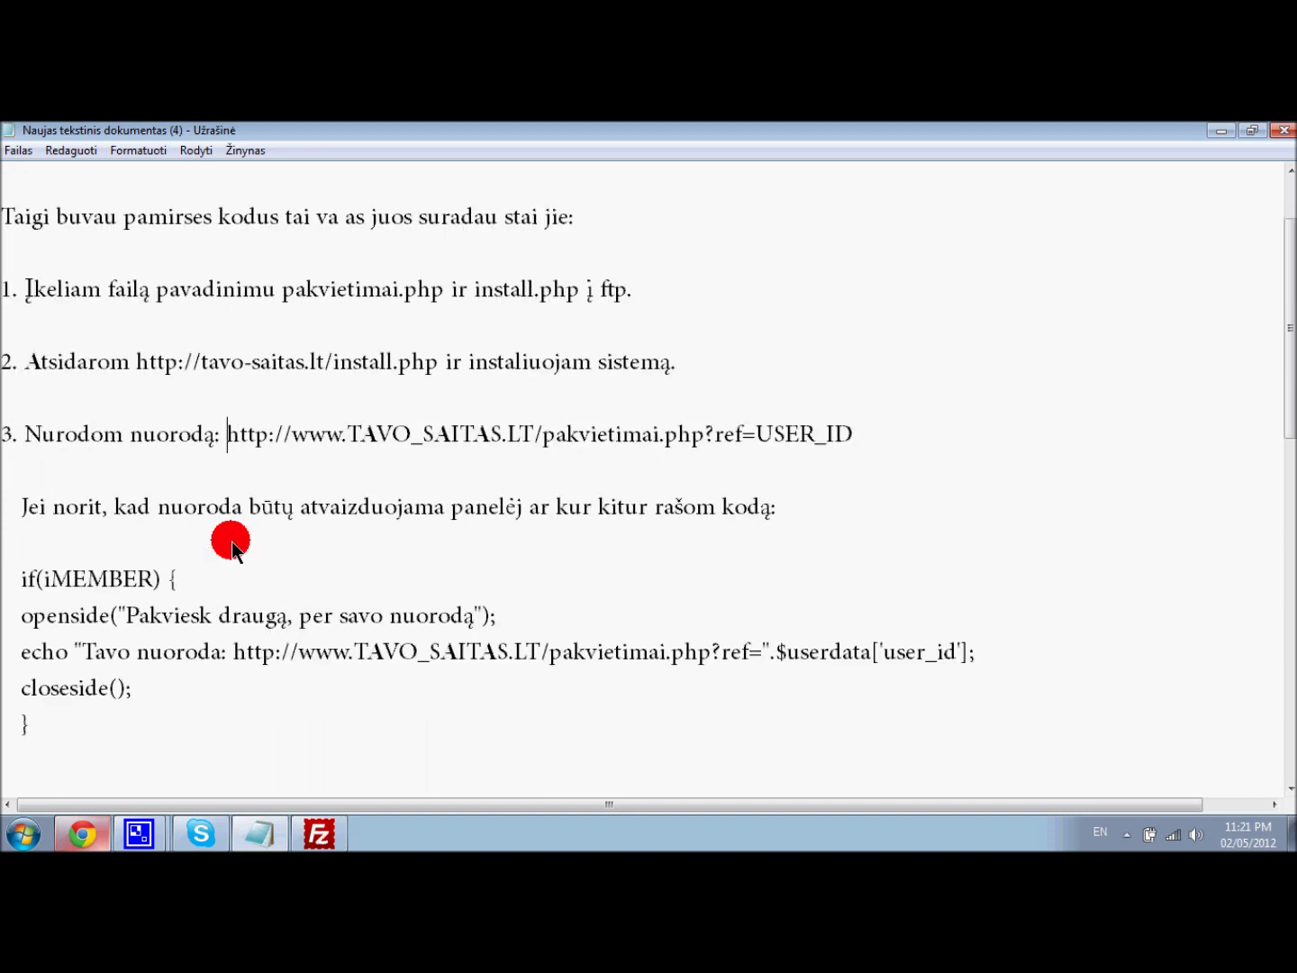
drag(20, 573, 97, 709)
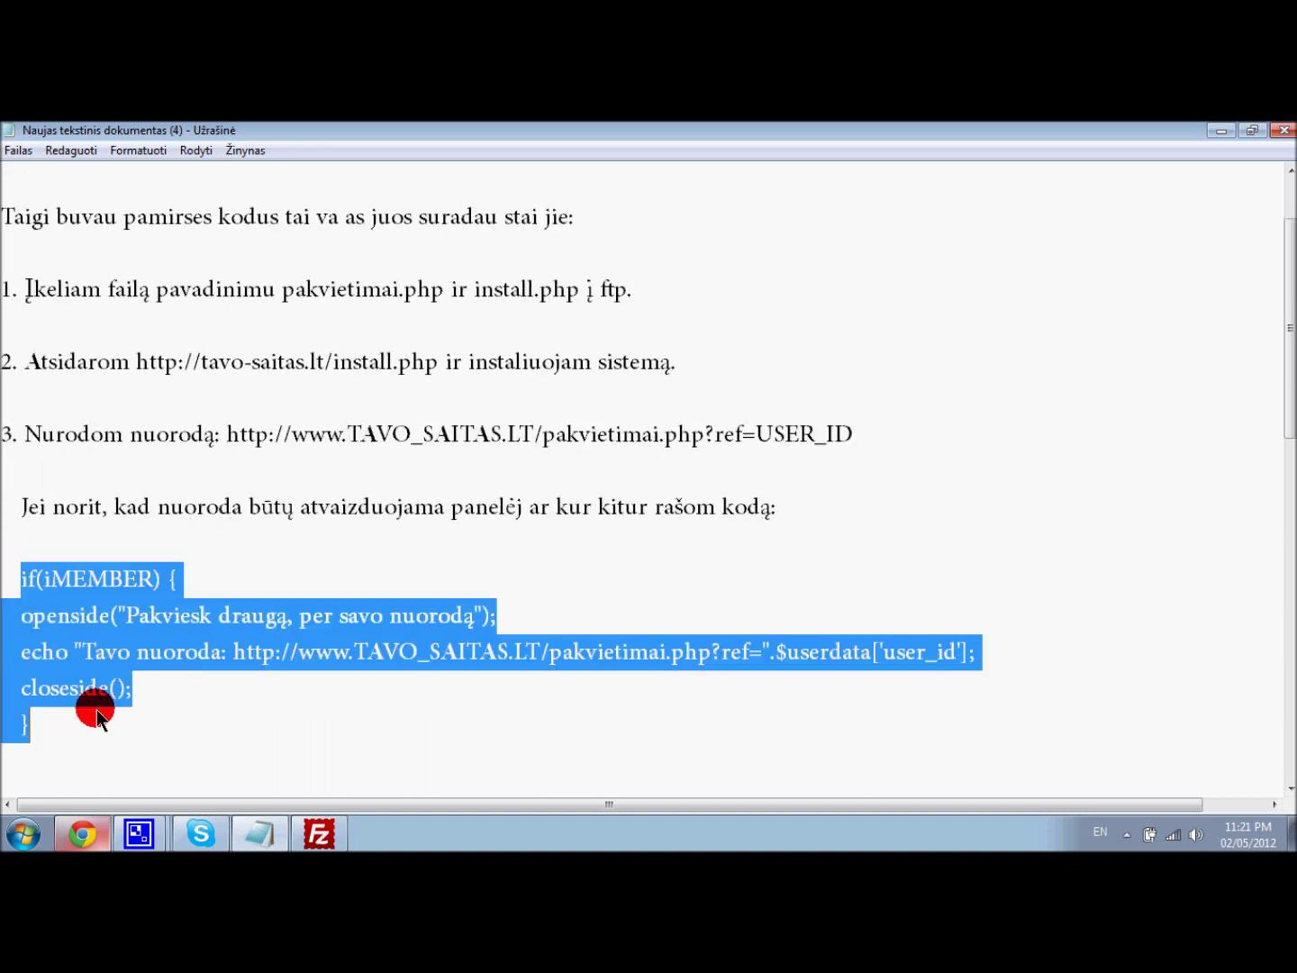
right_click(95, 635)
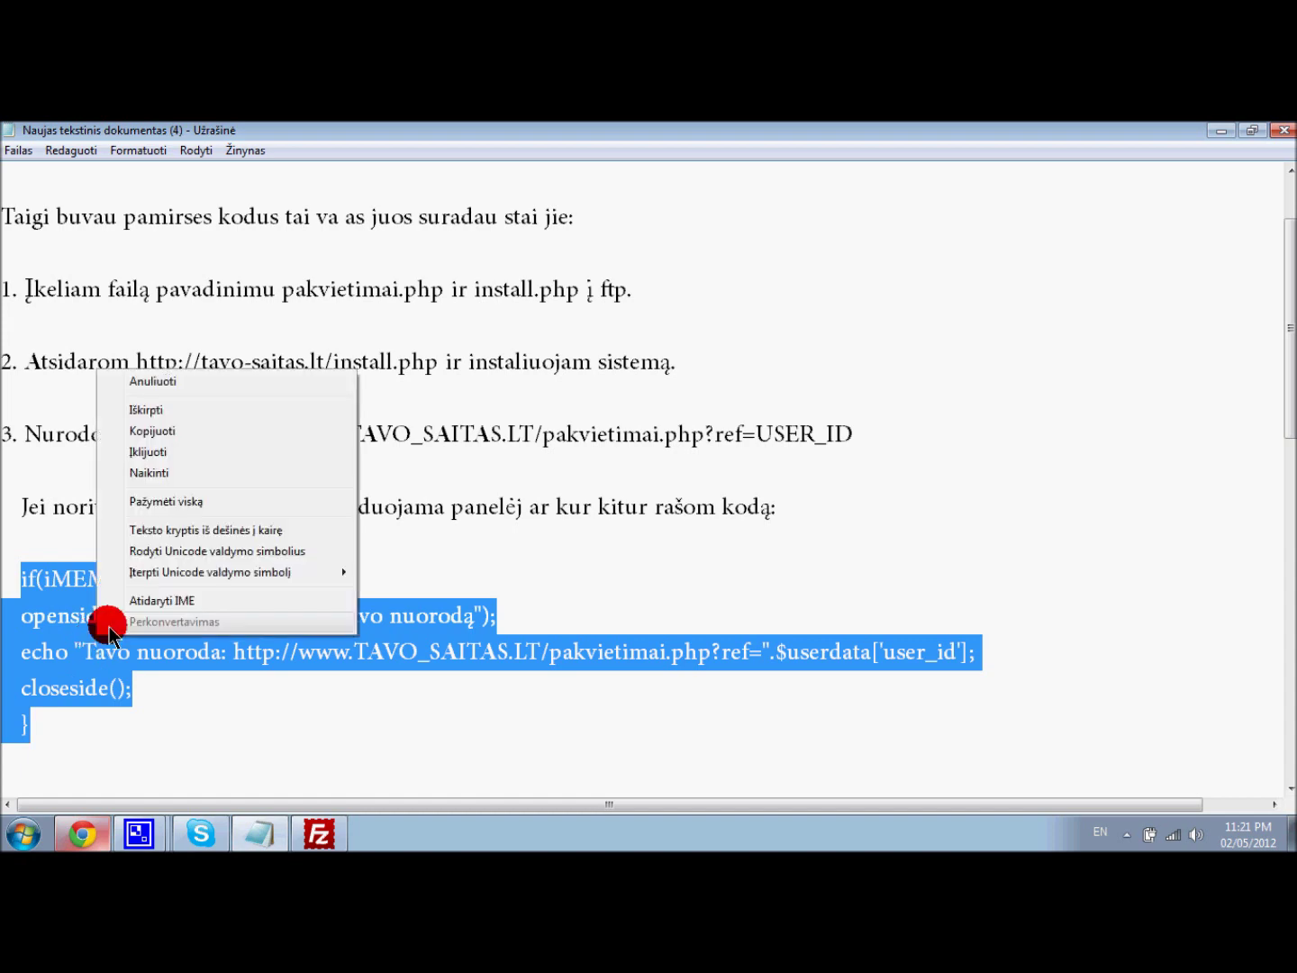
click(144, 430)
- Switch to the browser, open the panel management page in the administration and start a new panel for panel side 4
click(83, 830)
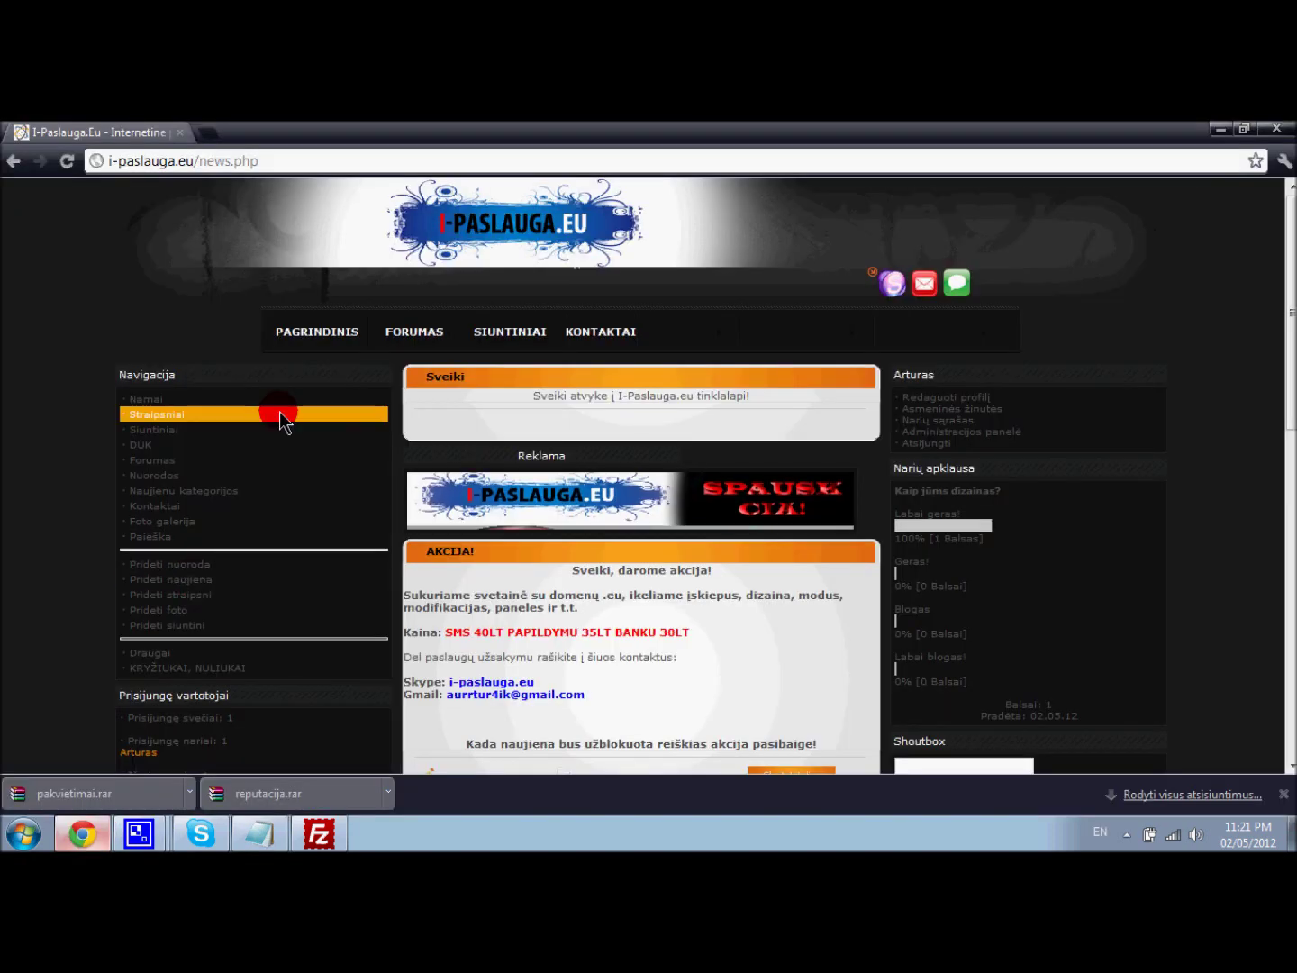
click(956, 432)
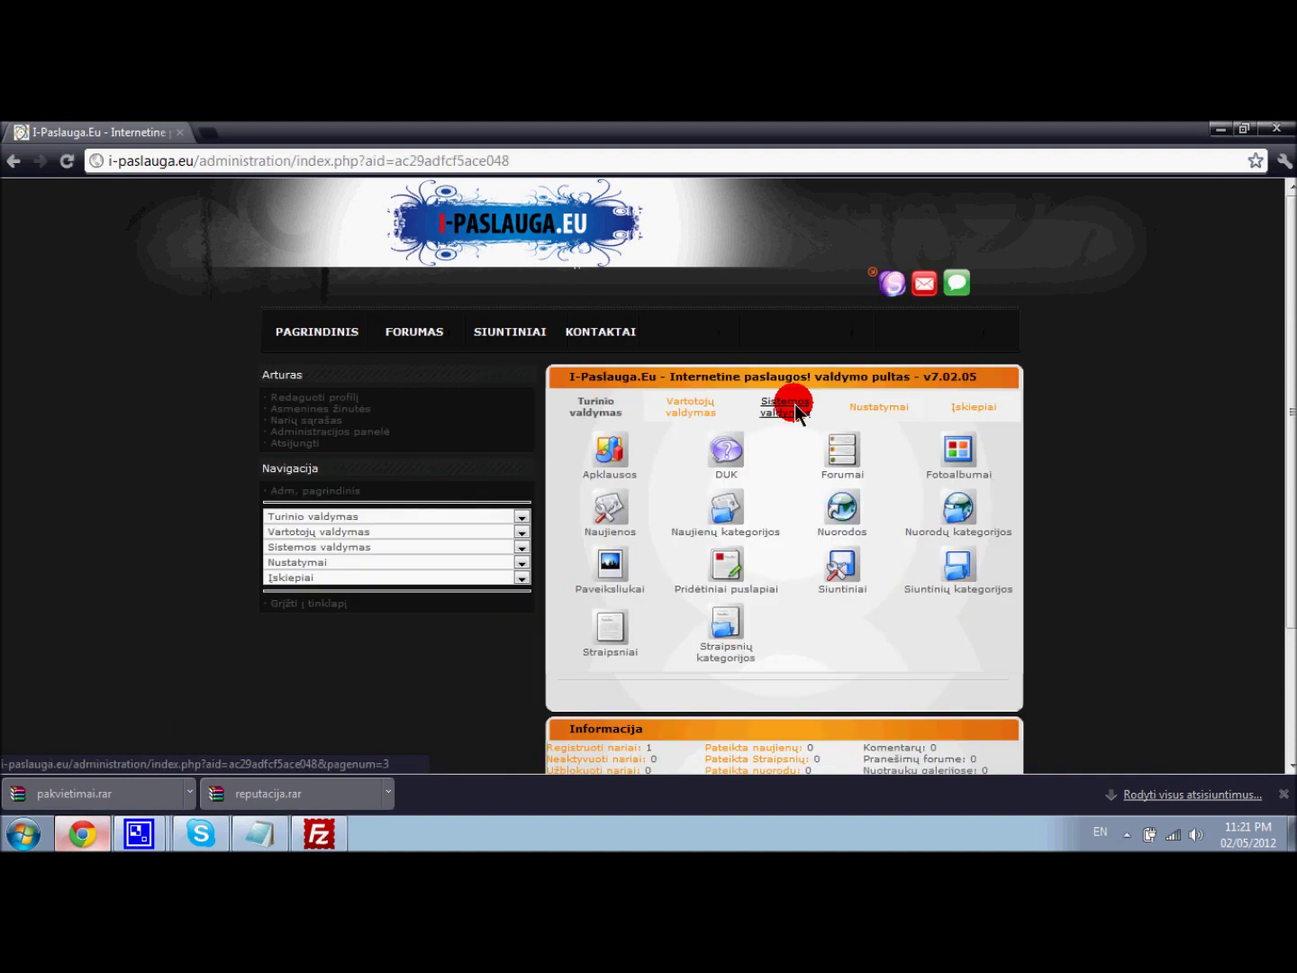
click(794, 402)
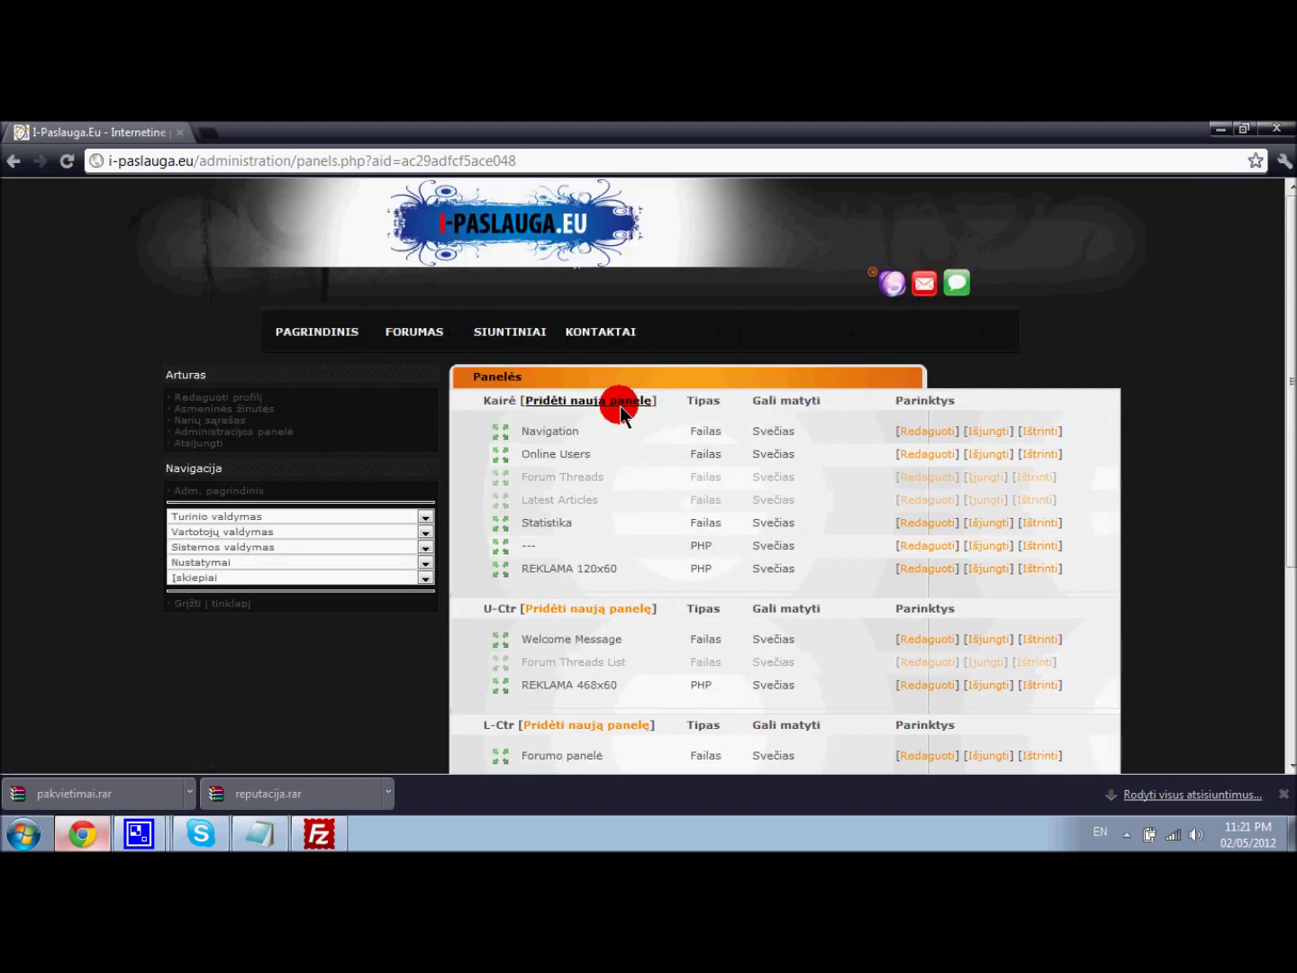
scroll(601, 517, down, 3)
scroll(600, 517, down, 2)
click(595, 500)
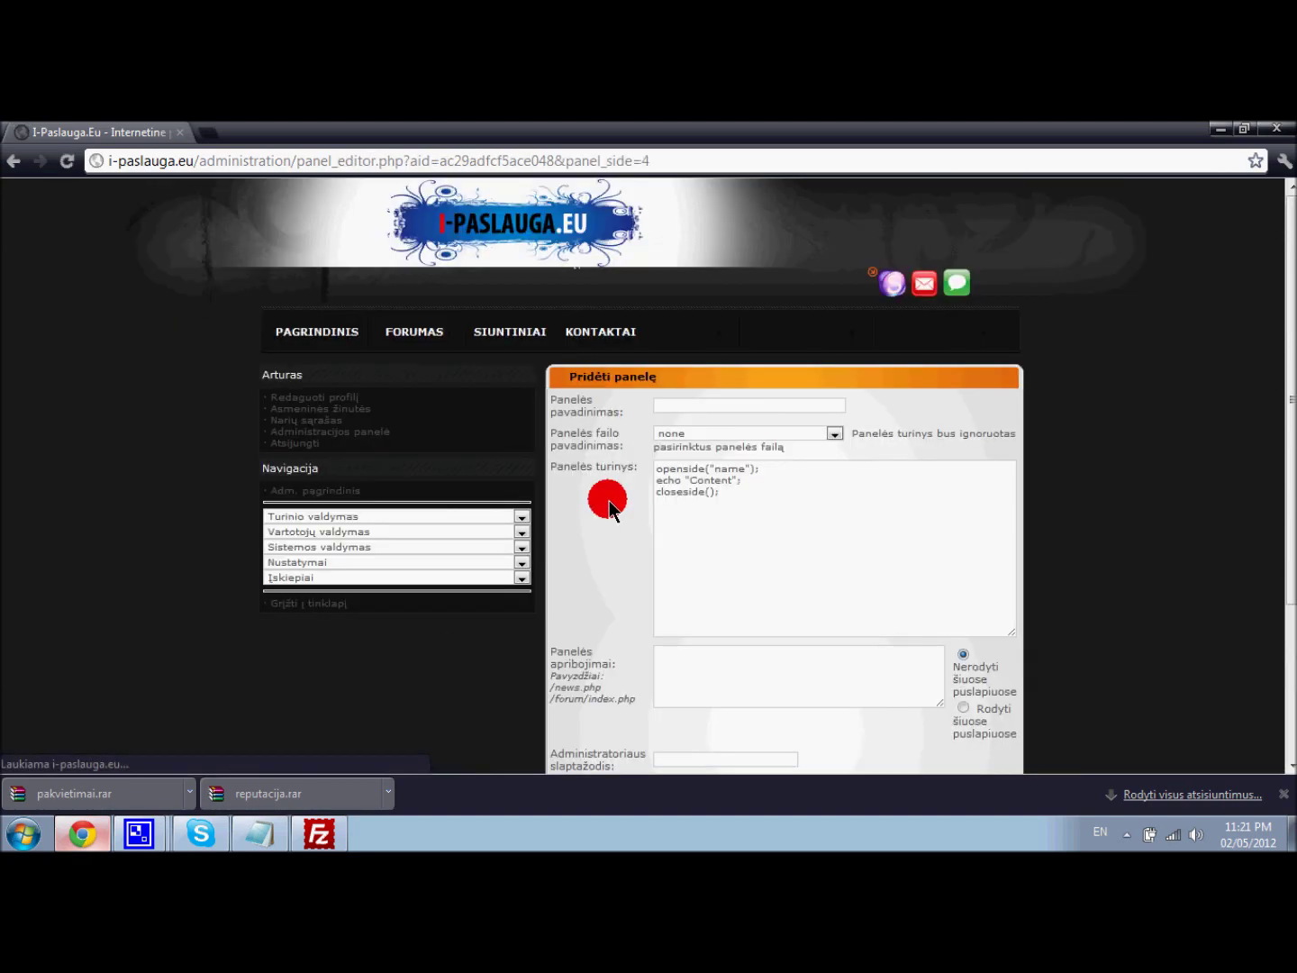
- Name the panel "Pakvietimai" and replace its default content with the copied invitation link code
click(678, 401)
text(Pakvietimai)
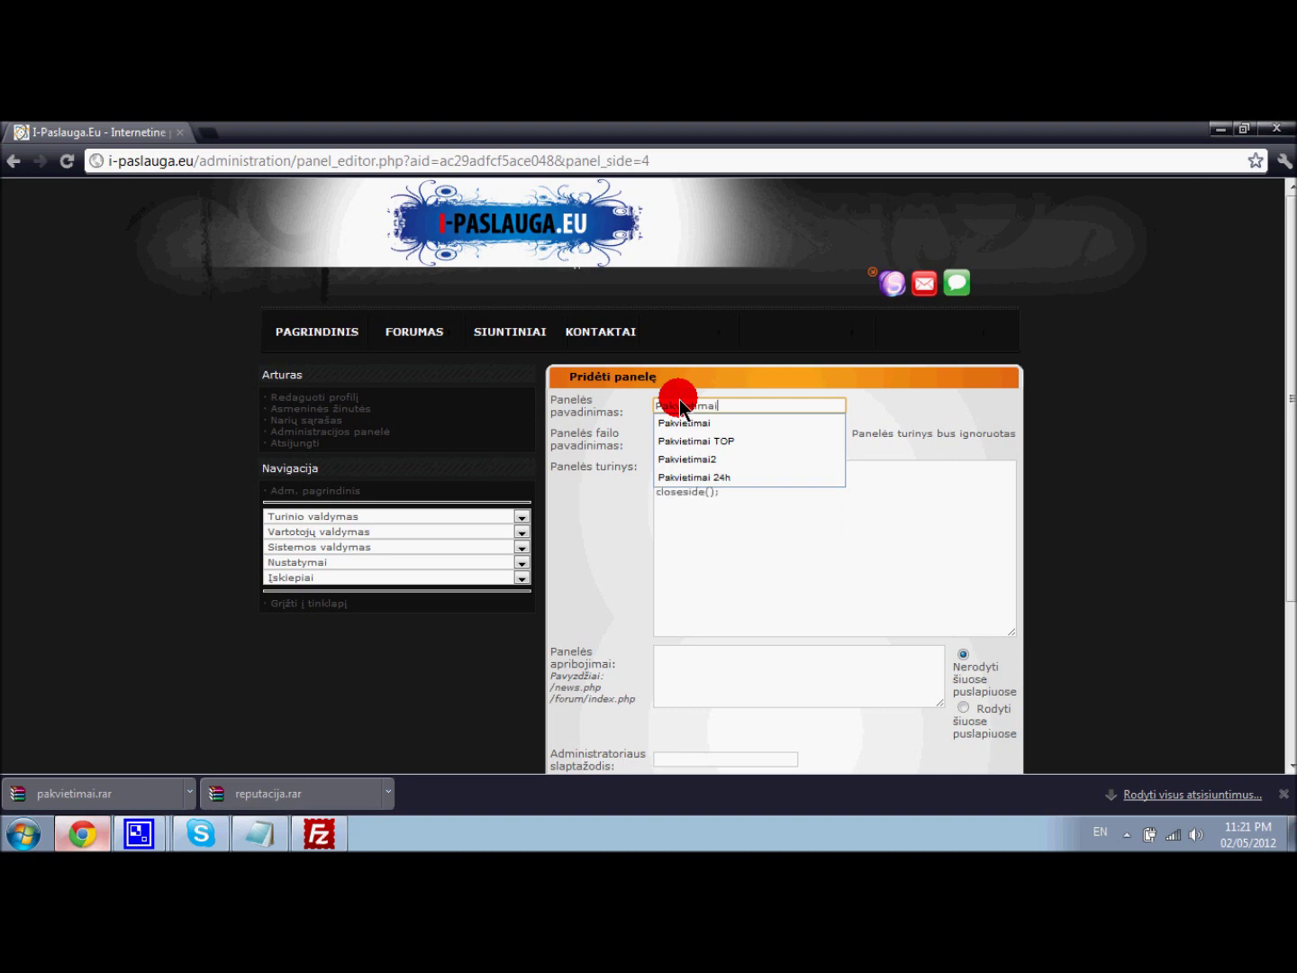
click(782, 533)
key(ctrl+a)
key(Delete)
right_click(733, 507)
click(768, 602)
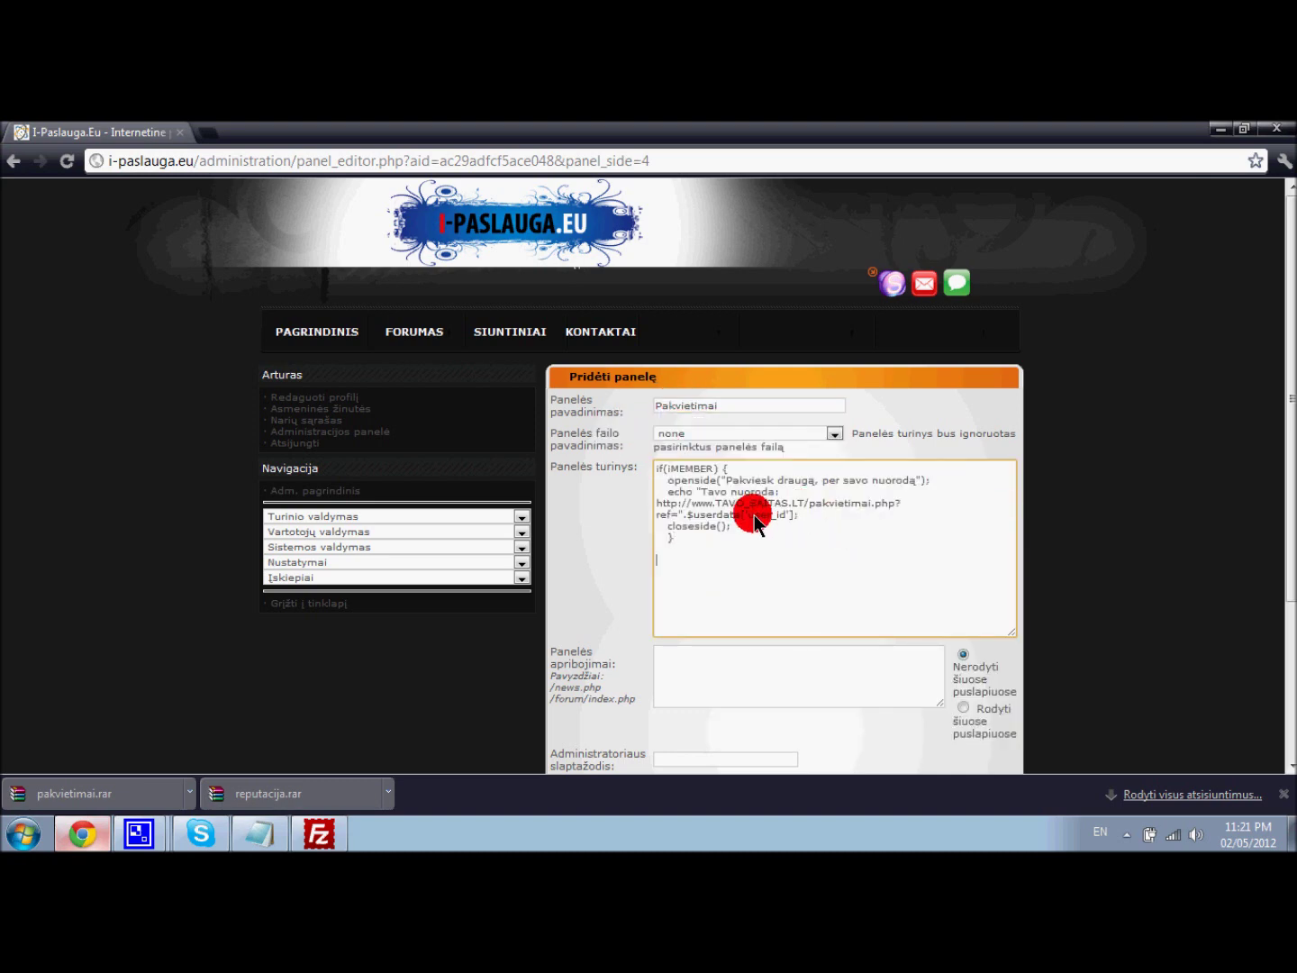
- Replace TAVO_SAITAS.LT with i-paslauga.eu in the panel code's invitation link
key(Delete)
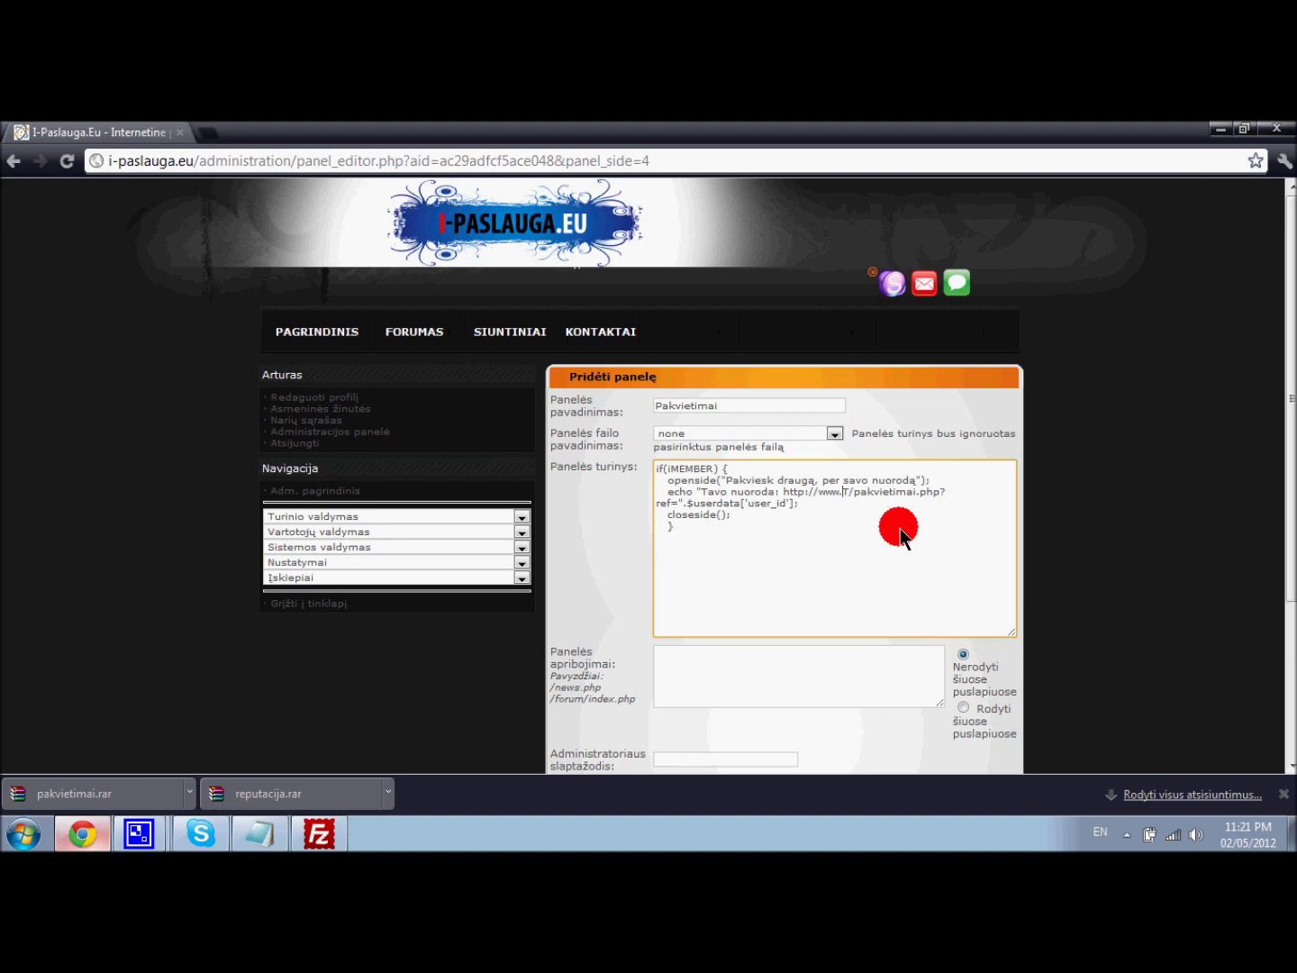
key(Delete)
text(i-paslauga.eu)
click(792, 605)
- Copy instruction 4's invited-friends code block from the notes and paste it below the link code in the panel content
click(94, 828)
scroll(282, 639, down, 2)
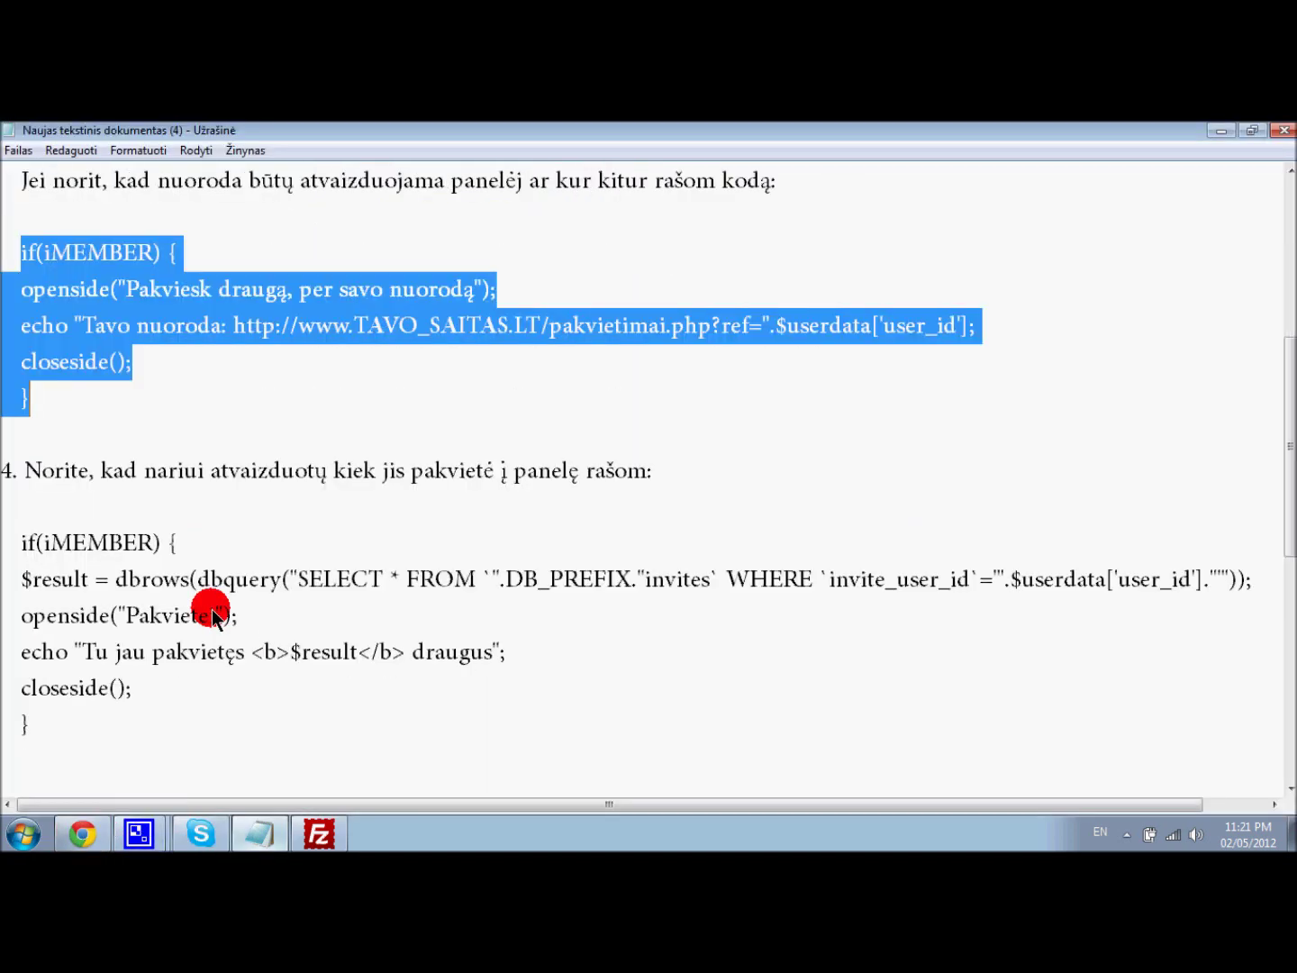
drag(96, 472, 373, 469)
click(577, 473)
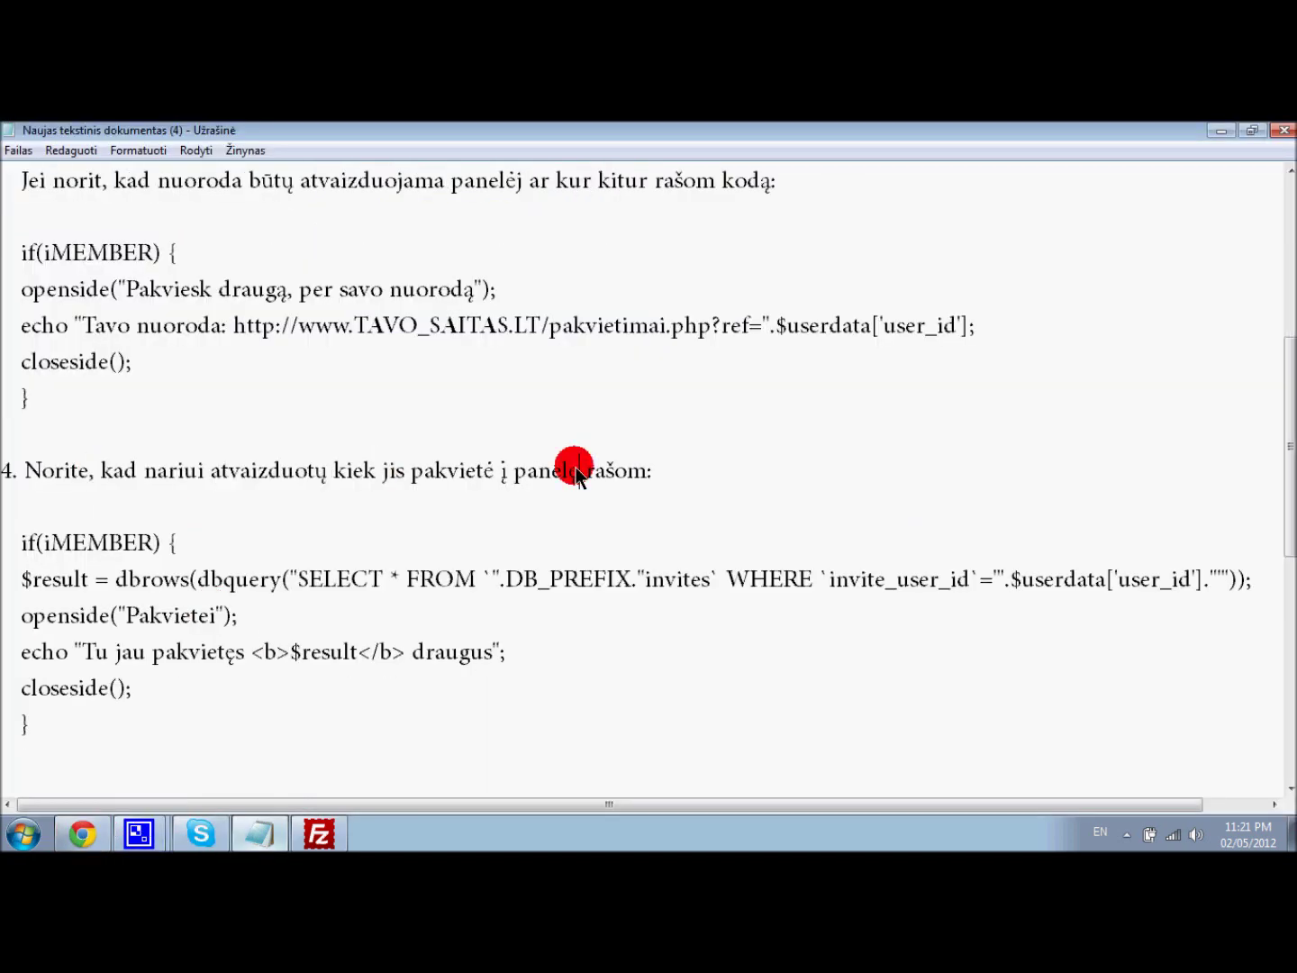
drag(20, 540, 30, 725)
right_click(69, 635)
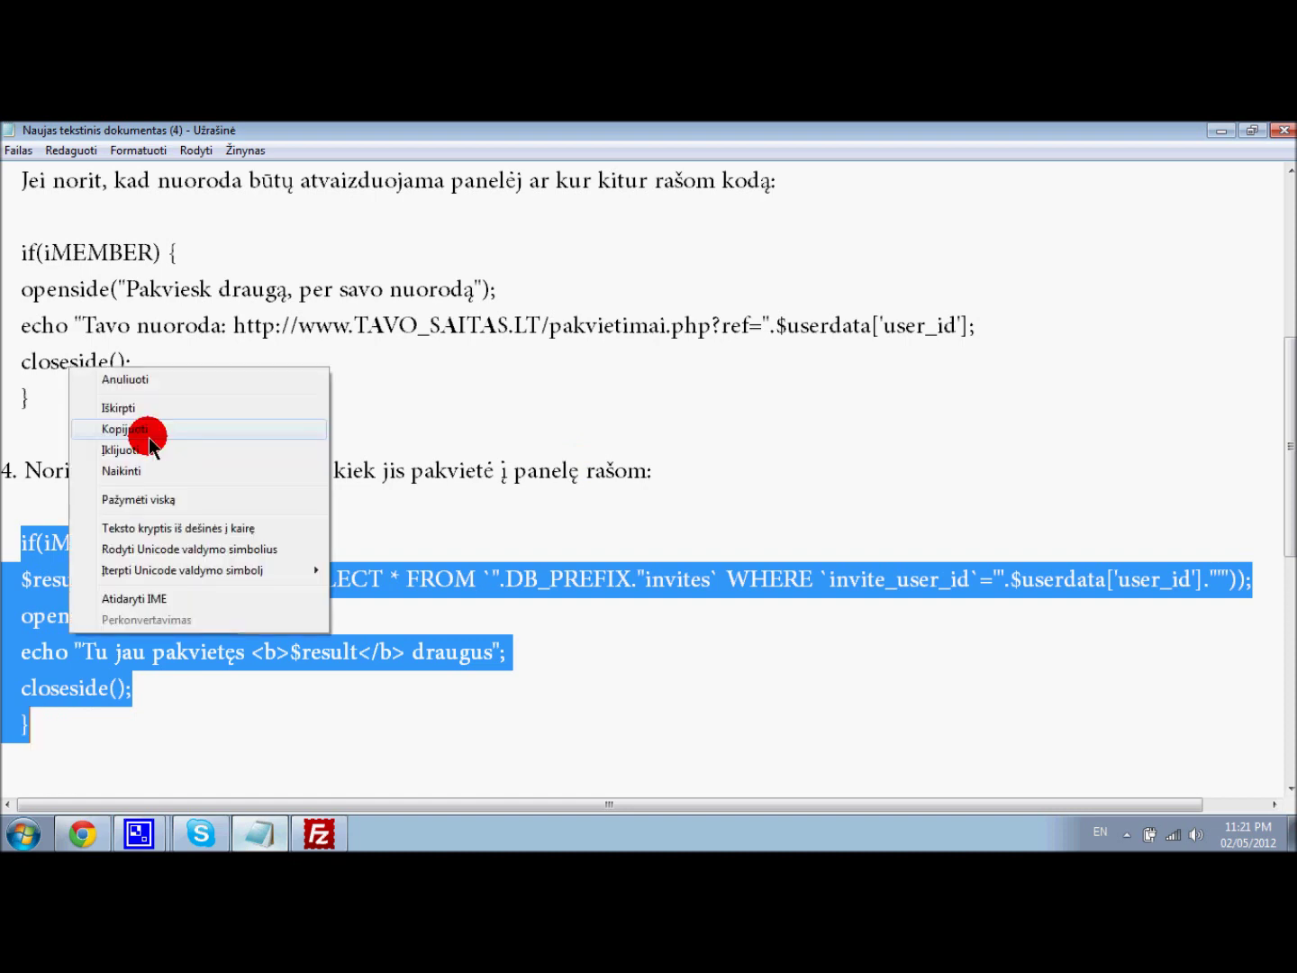
click(144, 430)
click(80, 829)
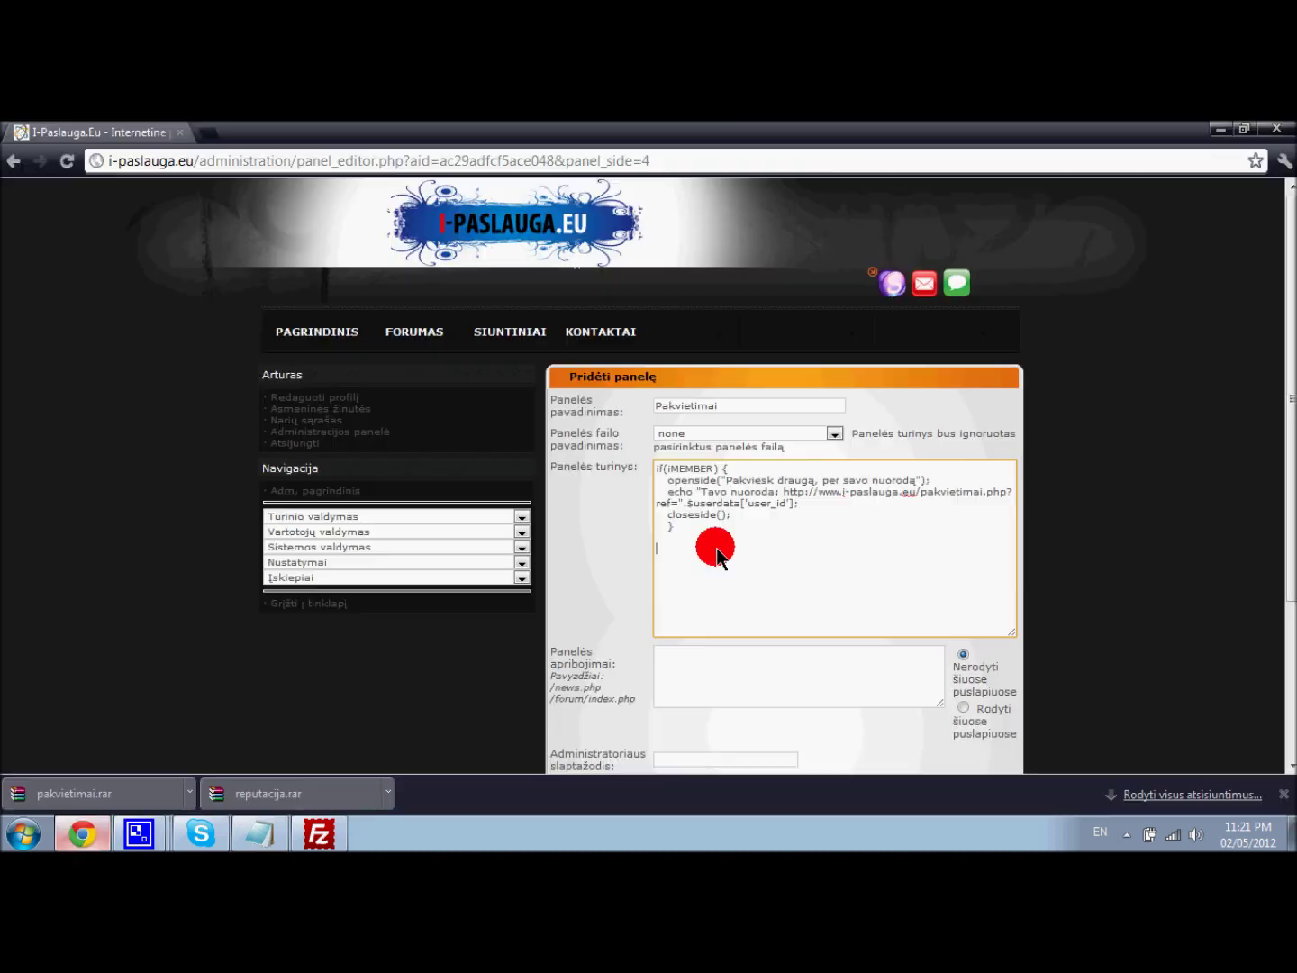
right_click(743, 584)
click(787, 443)
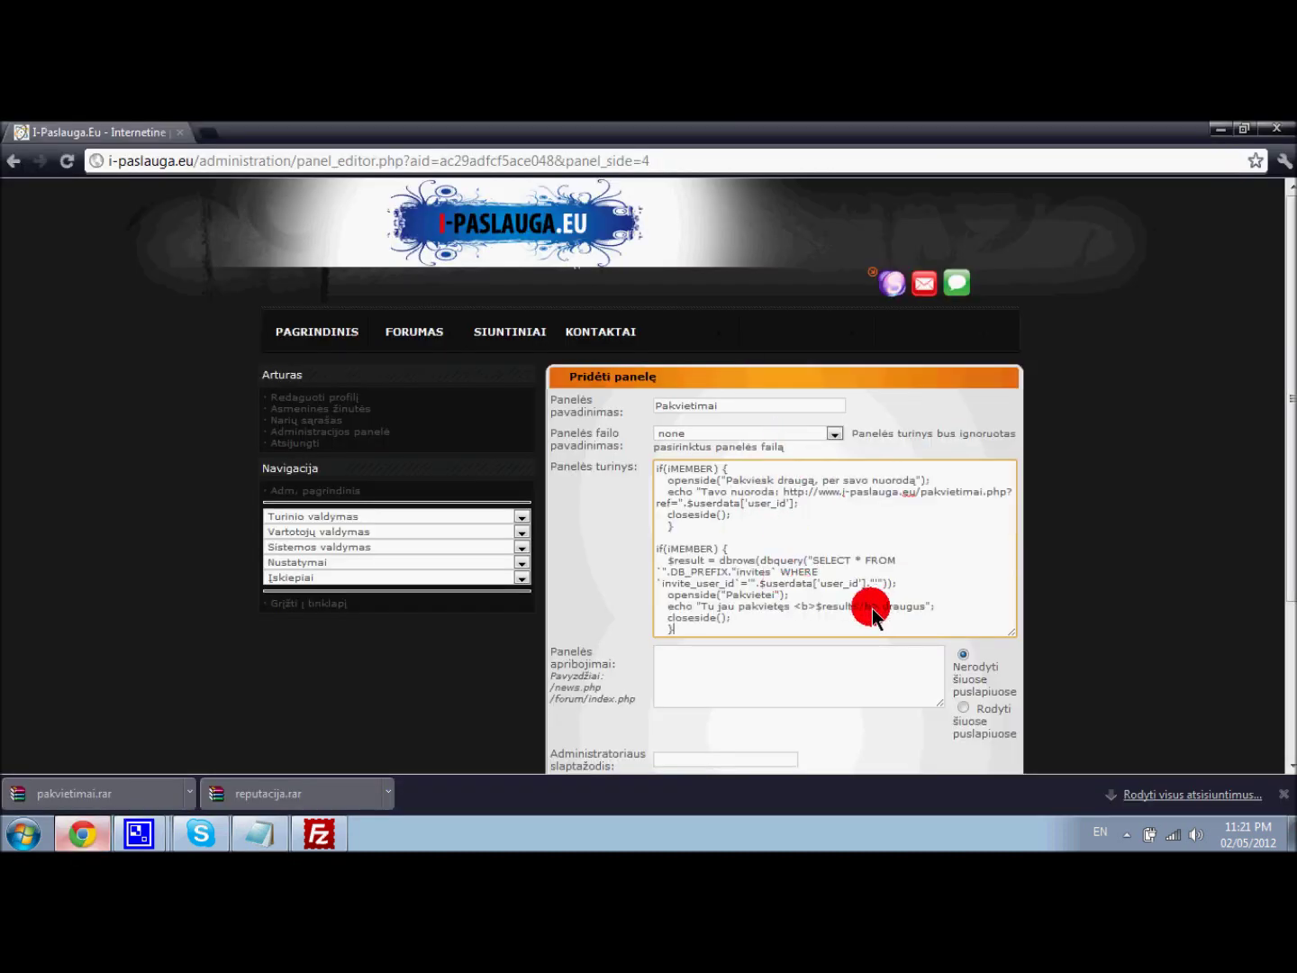
- Enter the administrator password, preview the Pakvietimai panel and save it
scroll(726, 603, down, 2)
click(689, 693)
click(688, 662)
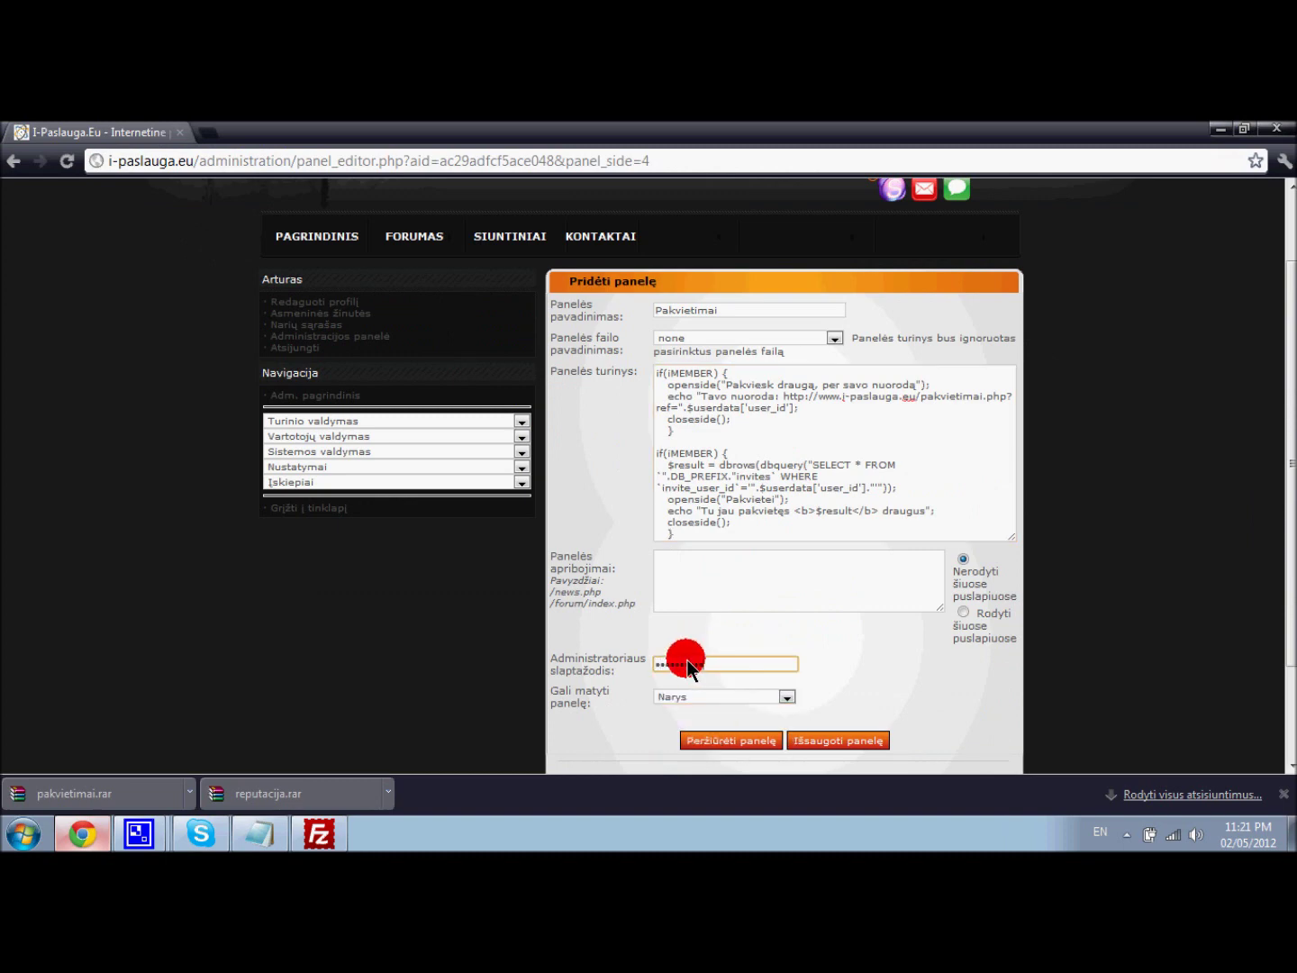
click(726, 739)
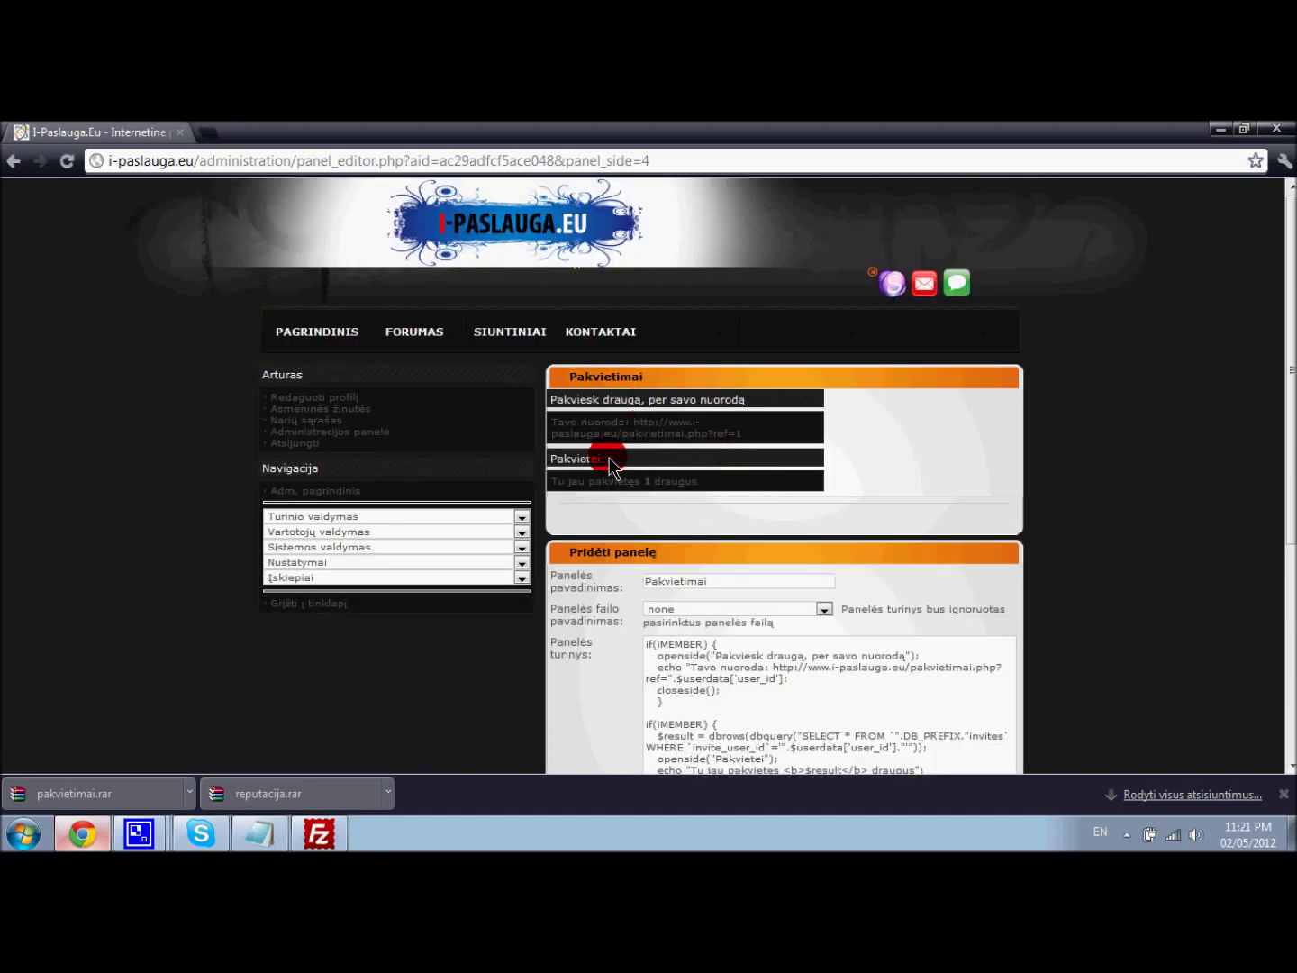
scroll(678, 531, down, 7)
click(803, 604)
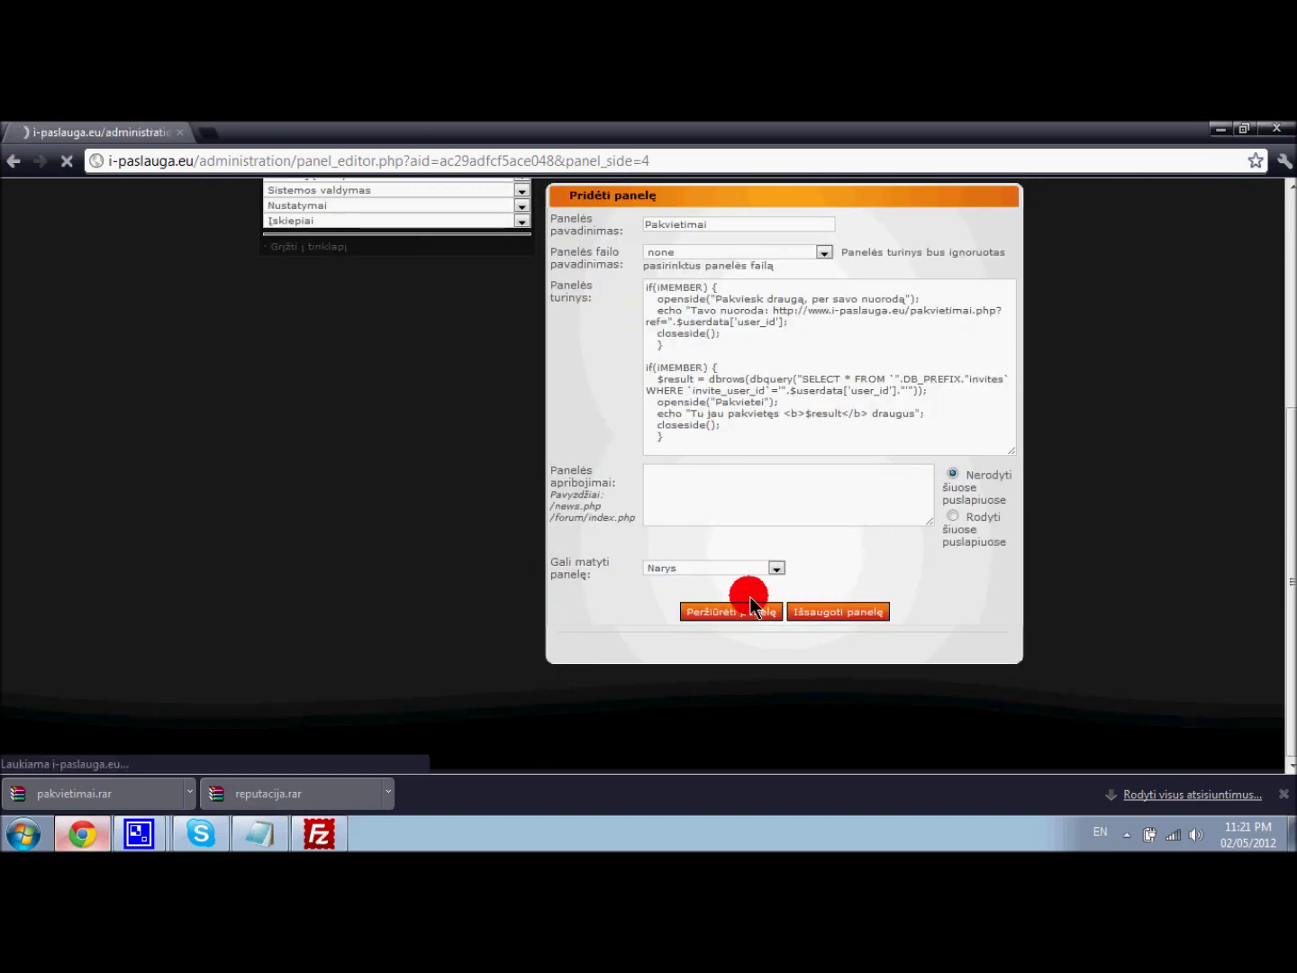
- Return to the panel administration and start a new panel in the Dešinė section
click(775, 431)
scroll(577, 620, down, 2)
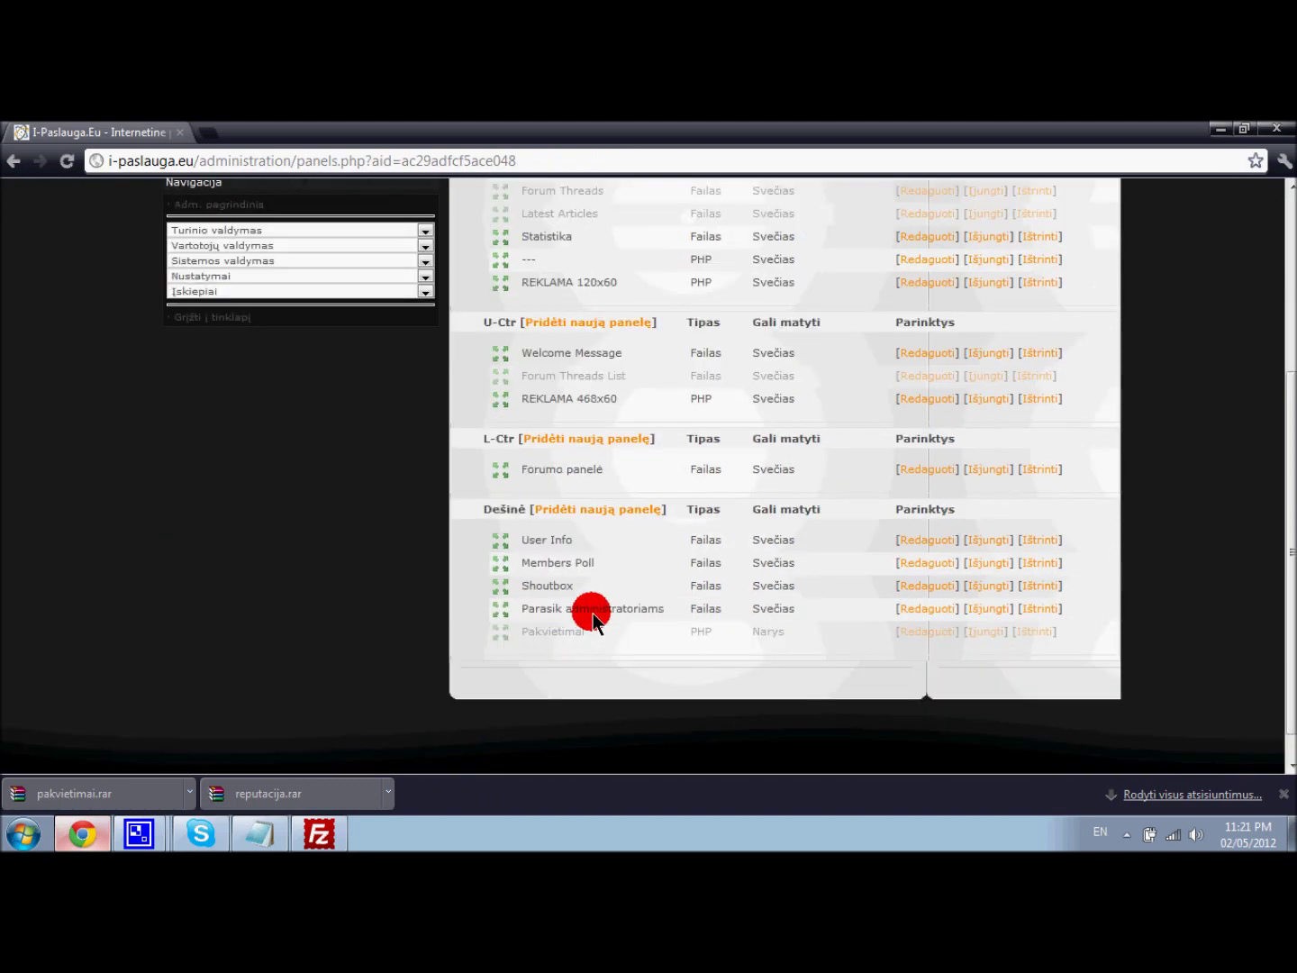
click(593, 506)
- Copy instruction 5's "Daugiausiai pakvietė" code block from the notes
click(234, 838)
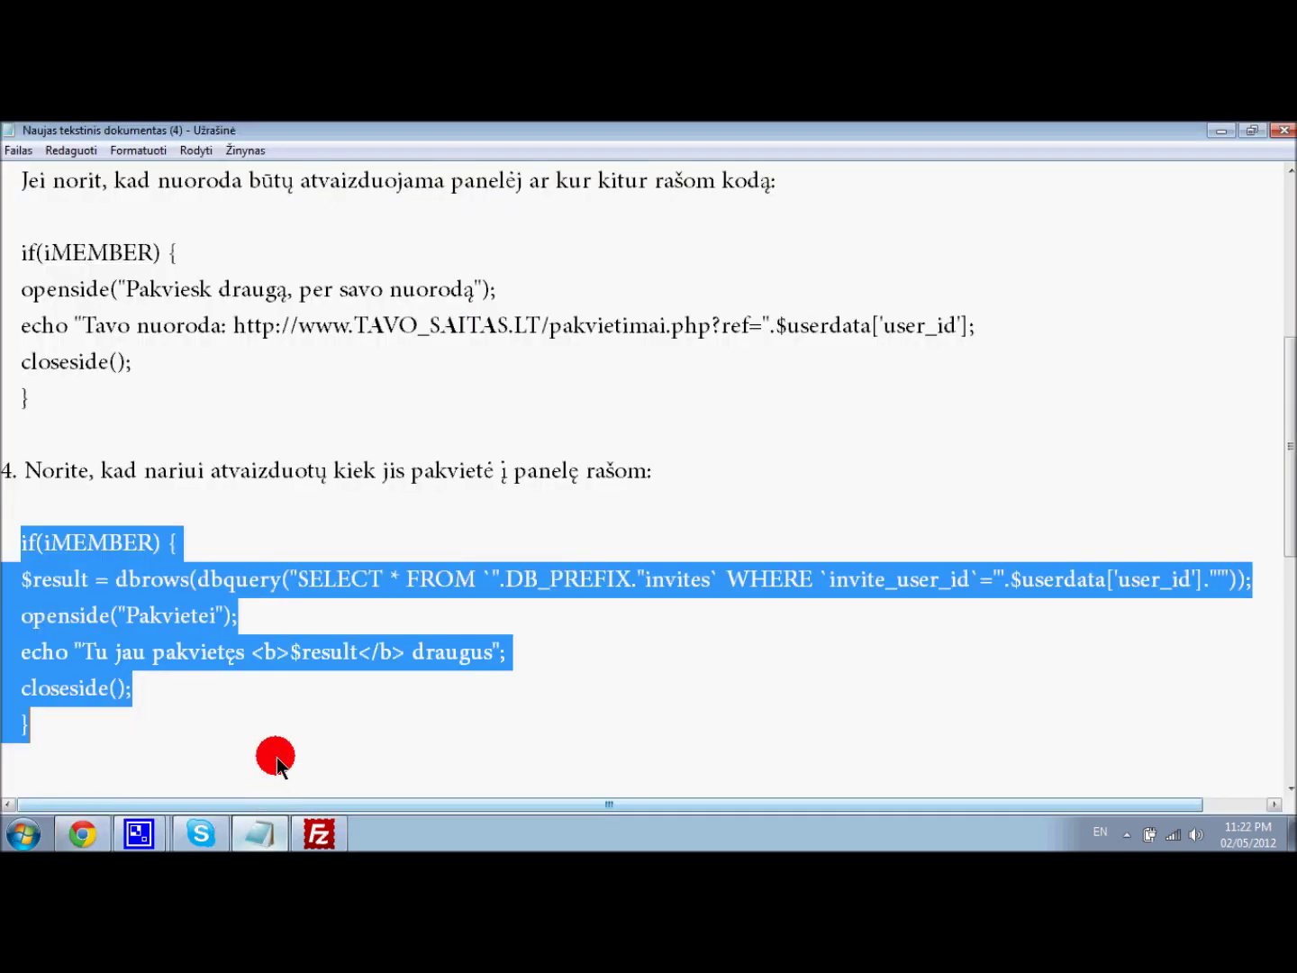
scroll(321, 617, down, 3)
drag(118, 470, 774, 455)
click(785, 467)
drag(29, 537, 131, 686)
scroll(175, 580, down, 3)
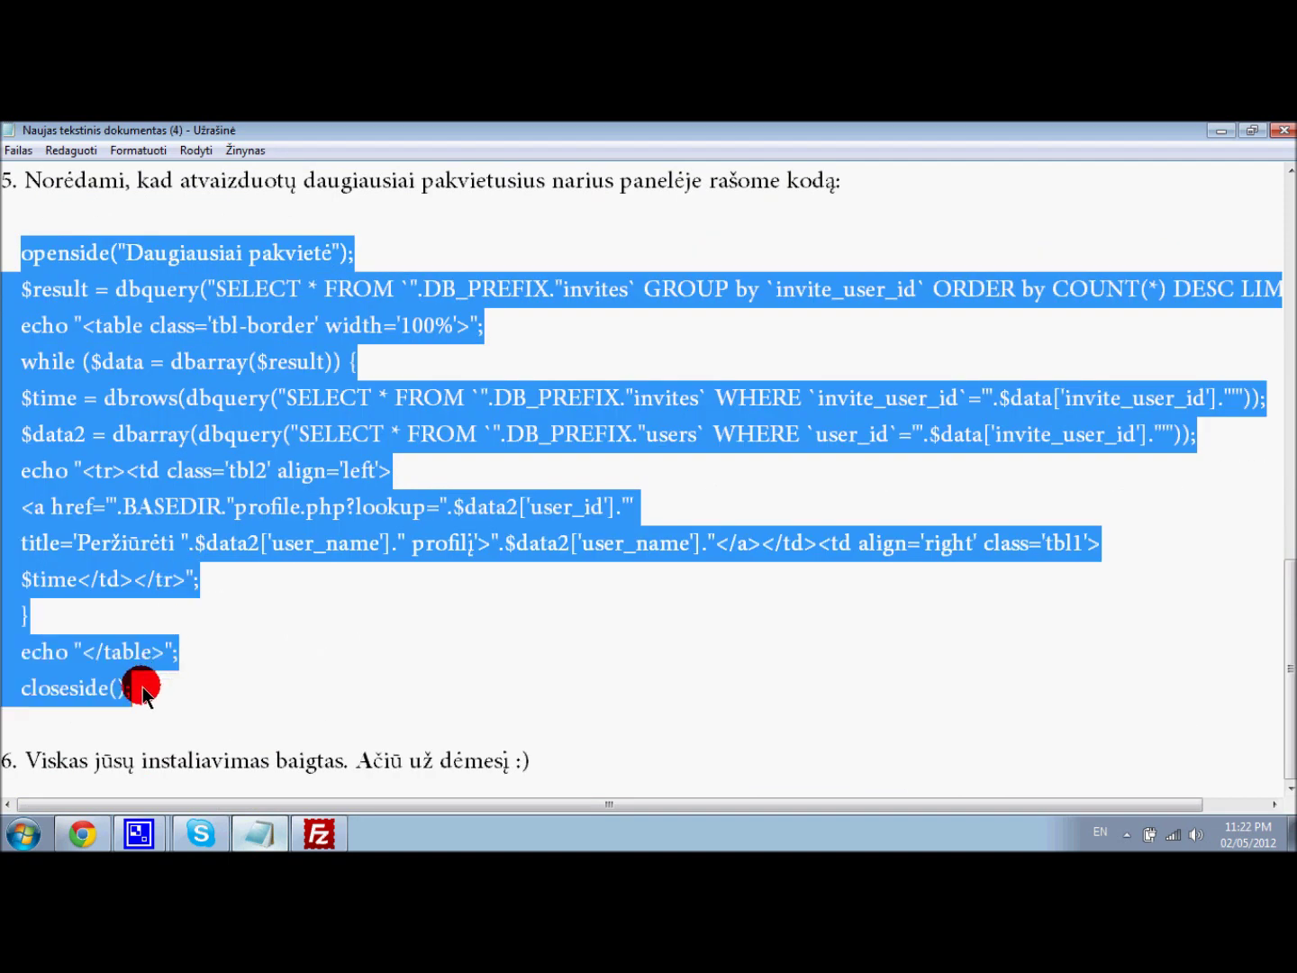
right_click(125, 559)
click(155, 352)
- Name the new panel "Pakvietimai TOP" and replace its default content with the copied top-inviters code
click(83, 833)
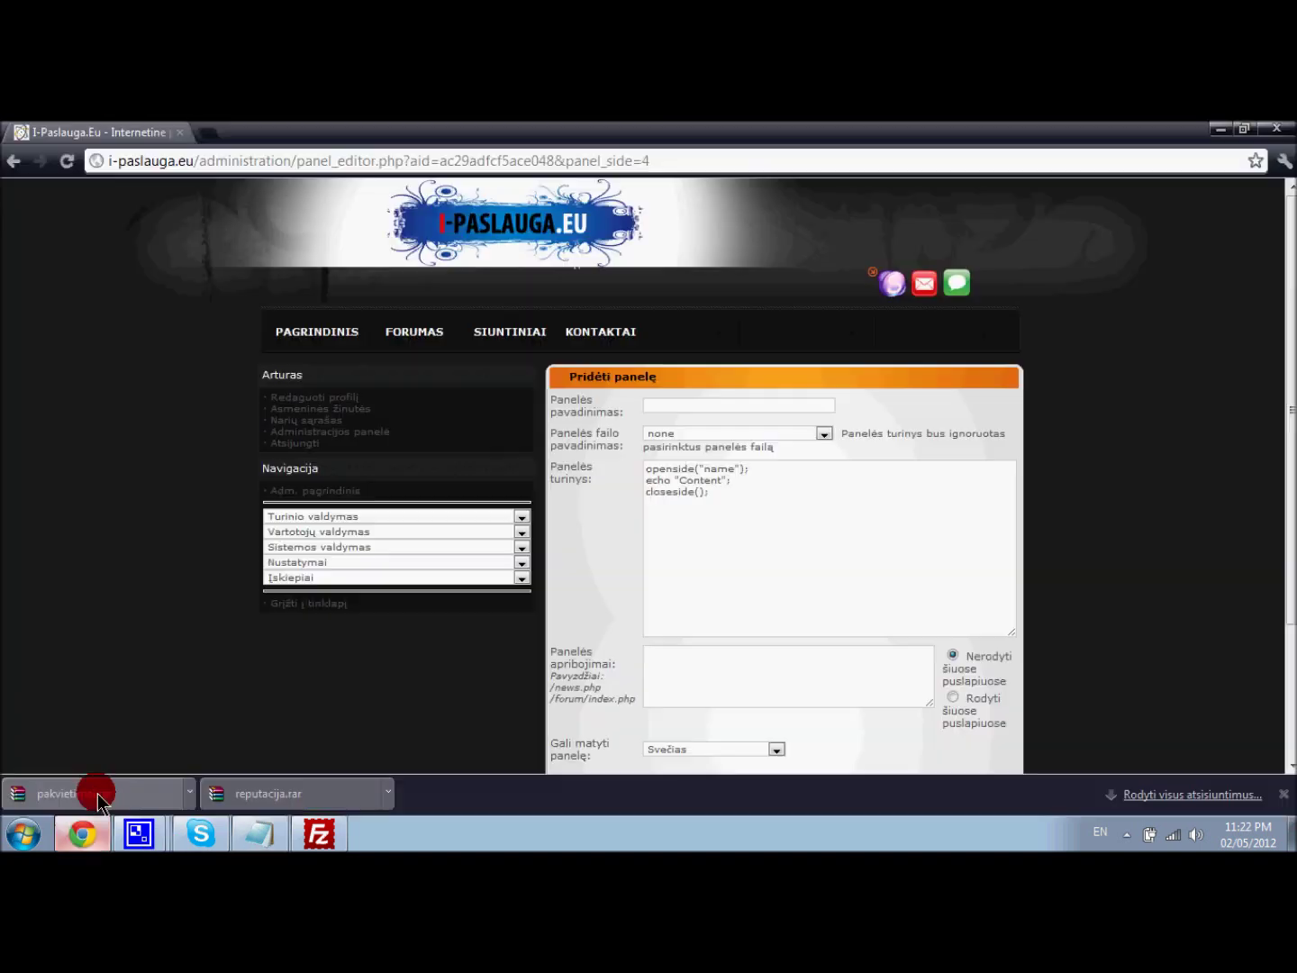
click(693, 408)
text(Pakvietimai TOP)
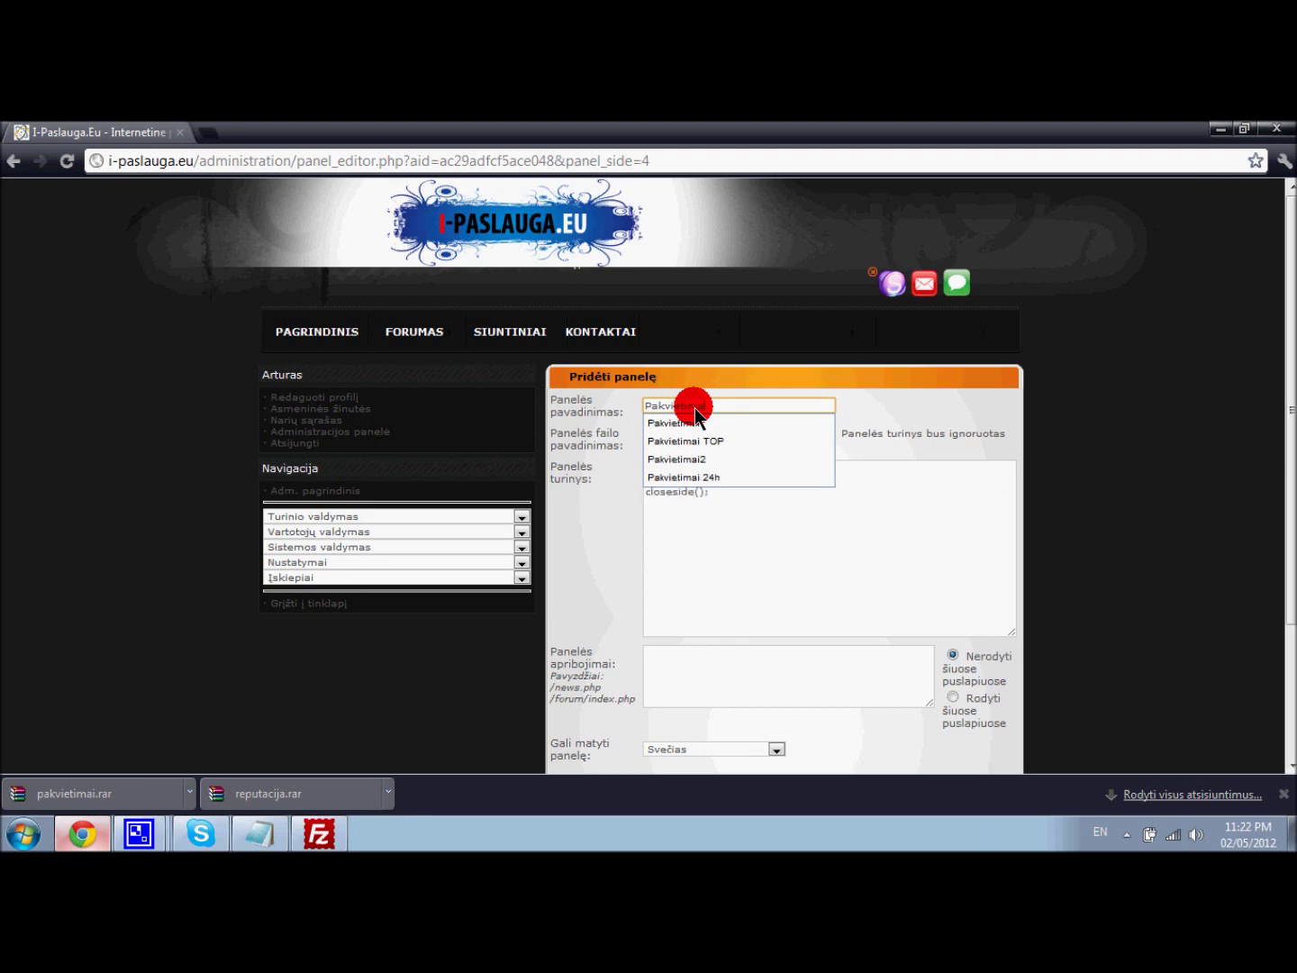
key(Down)
drag(804, 514, 608, 415)
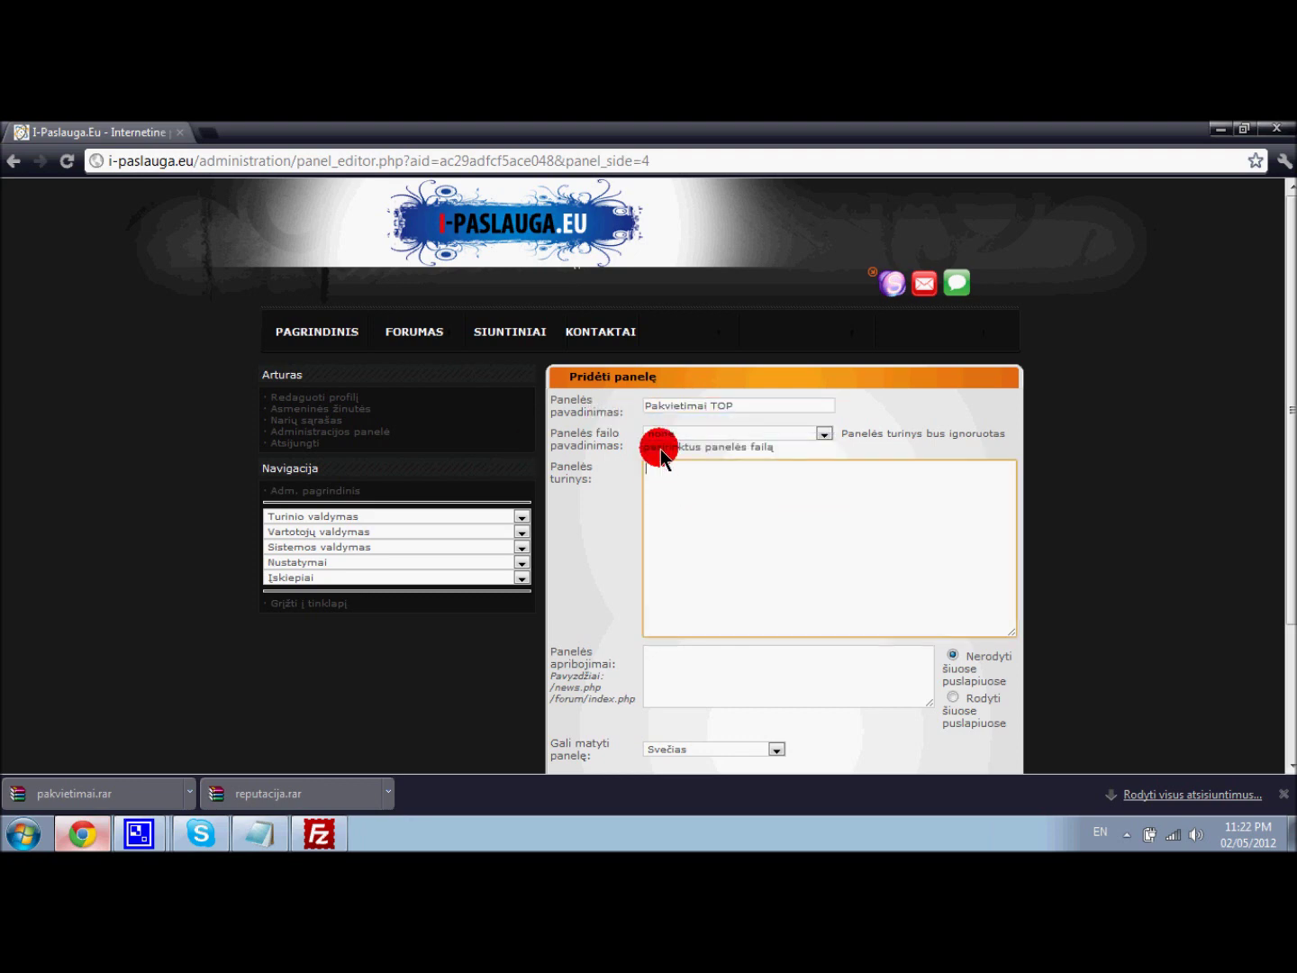
right_click(709, 490)
click(770, 596)
- Preview the Pakvietimai TOP panel and save it
scroll(723, 671, down, 1)
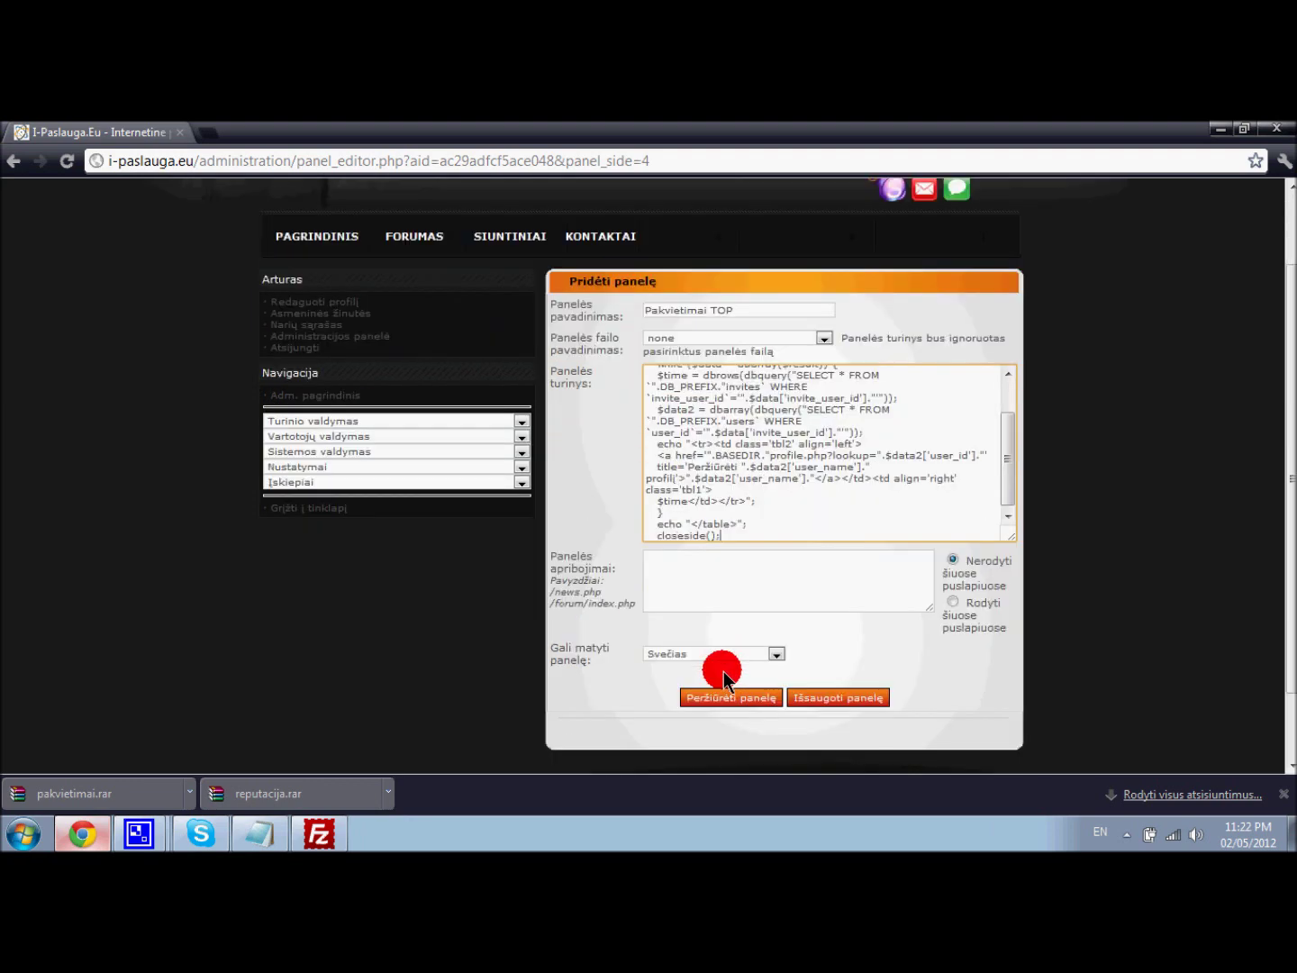
click(734, 698)
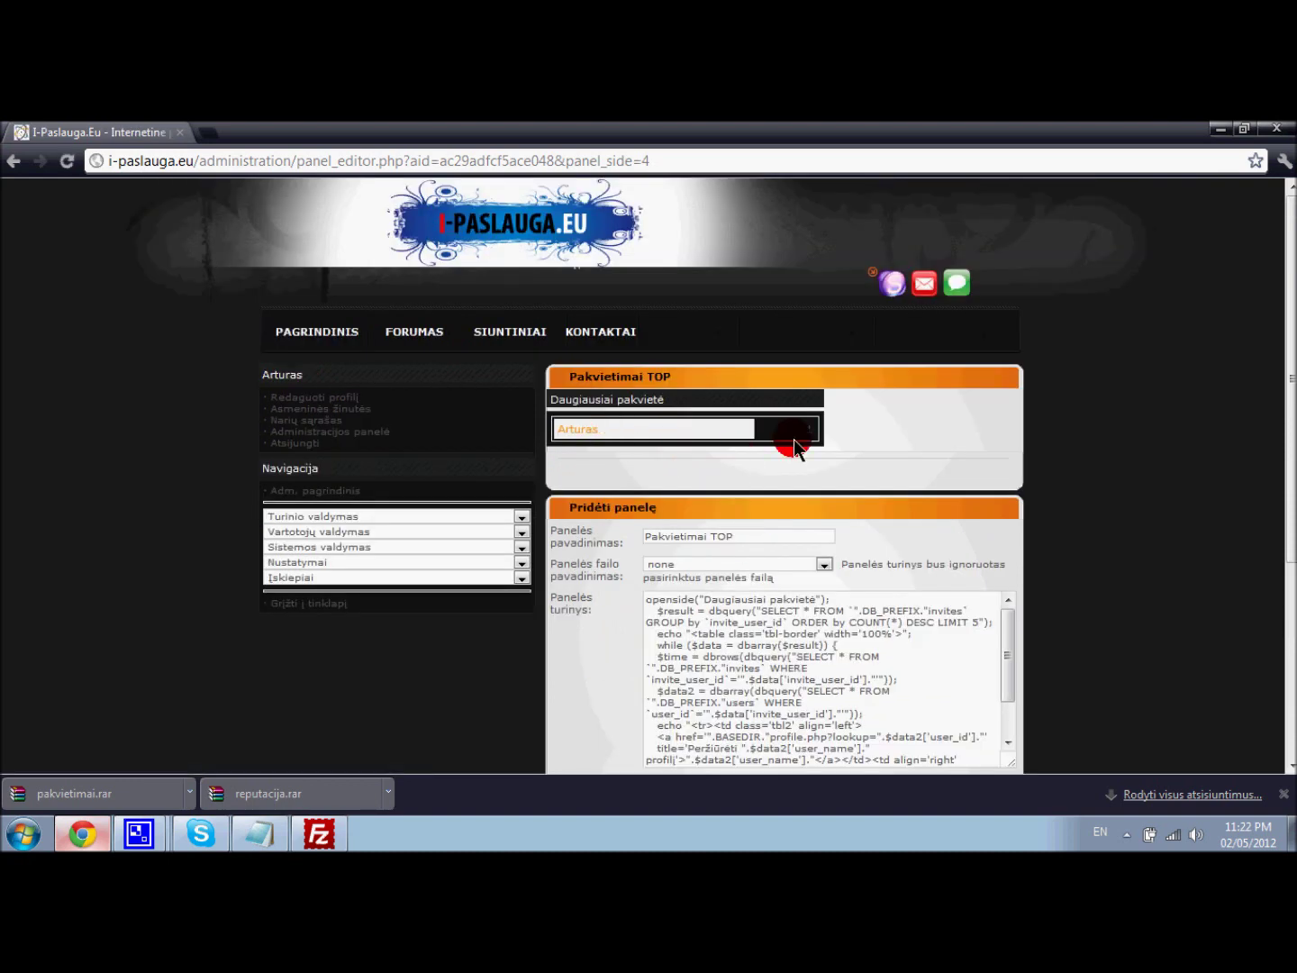
scroll(828, 540, down, 2)
scroll(878, 626, down, 2)
click(833, 638)
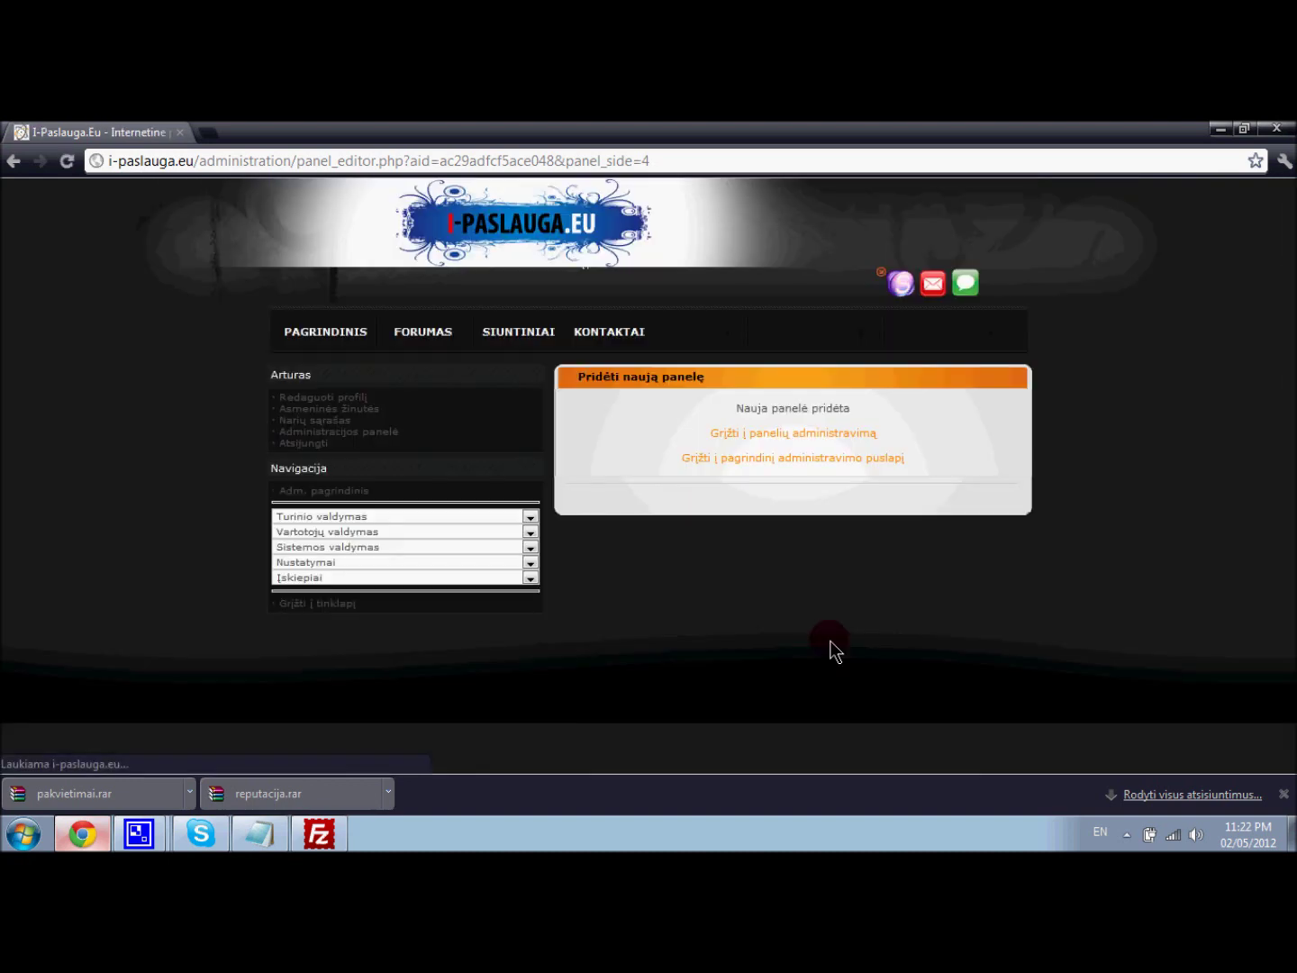
- Return to the panel administration and enable both the Pakvietimai and Pakvietimai TOP panels
click(780, 441)
scroll(772, 434, down, 4)
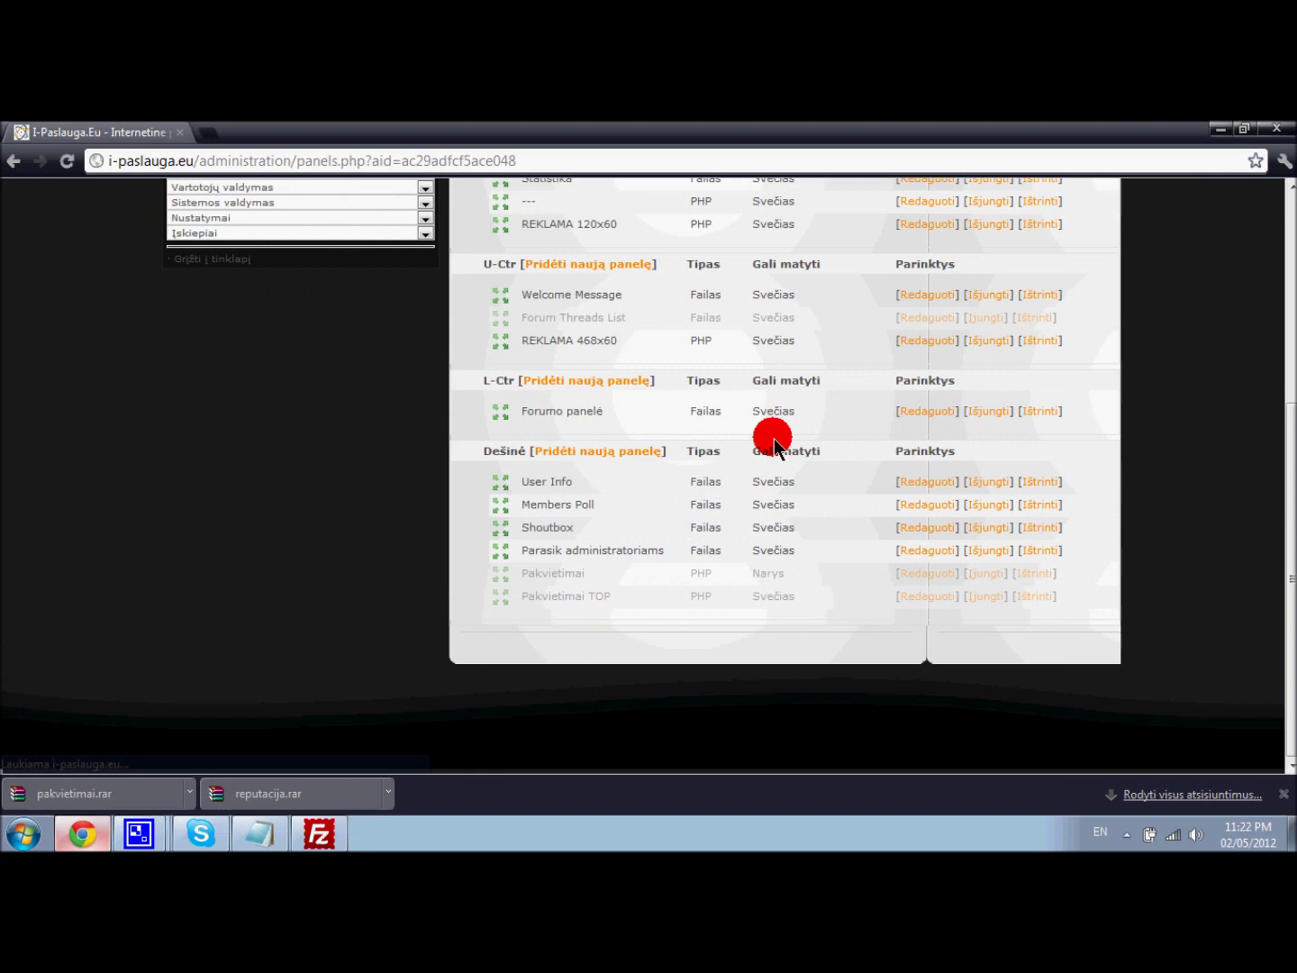
click(986, 574)
scroll(991, 693, down, 1)
scroll(991, 733, down, 3)
click(995, 594)
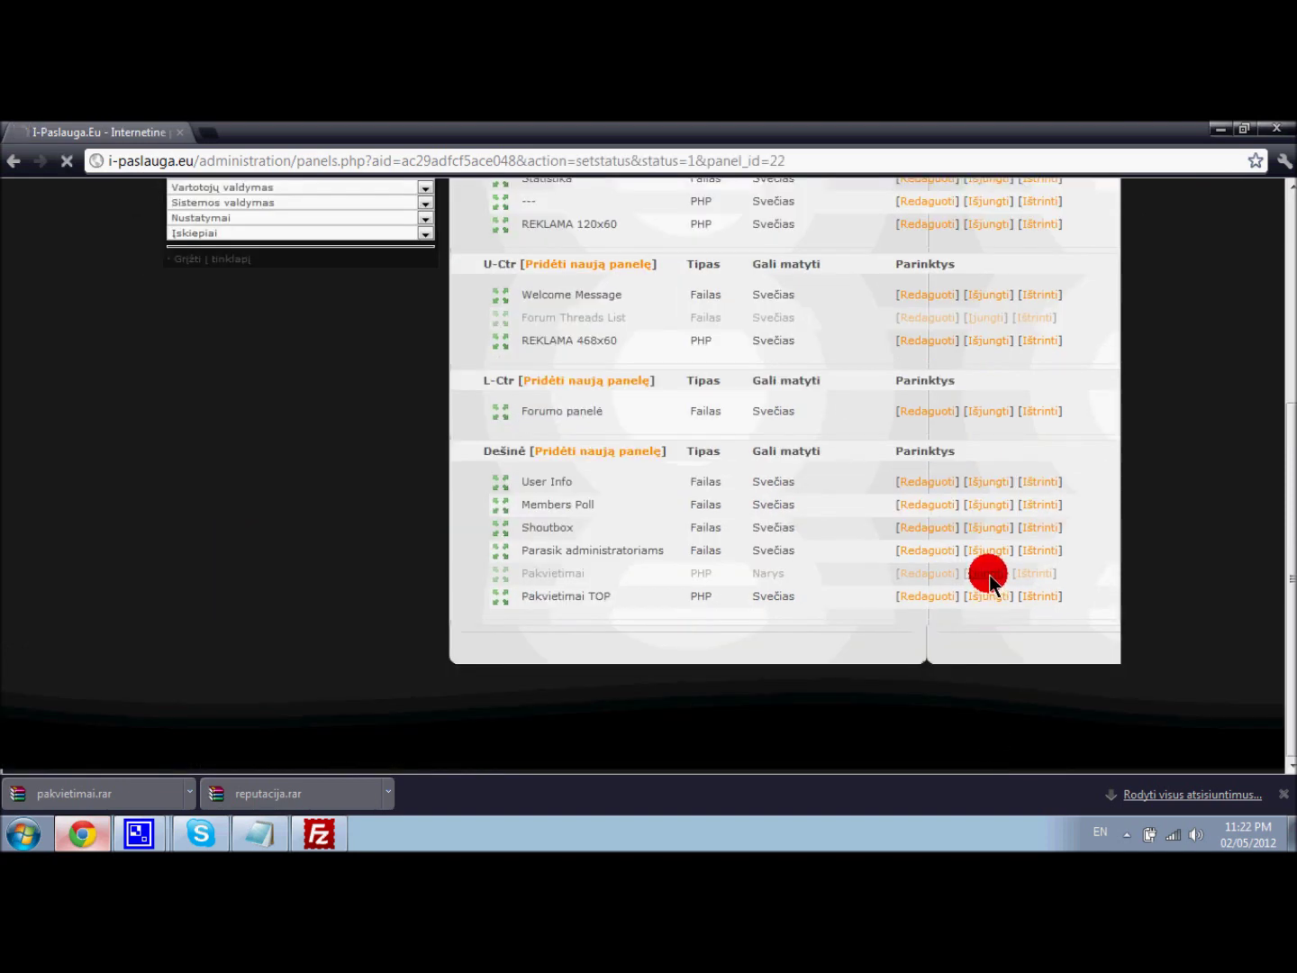
click(1003, 551)
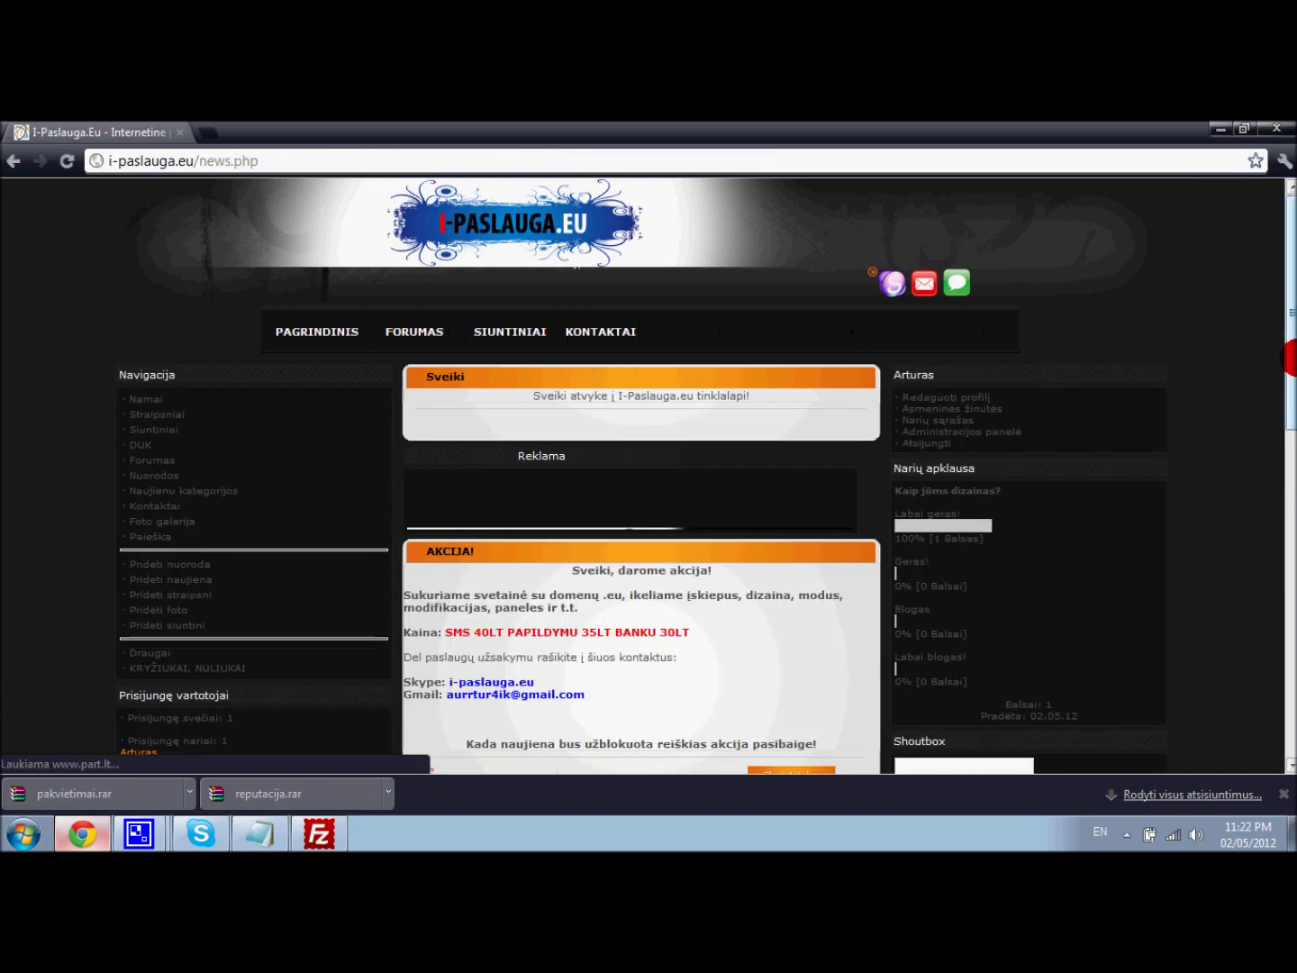
- Find the invitation panels on the site's news page and open the member's invitation link in a new tab
drag(1290, 329, 1289, 596)
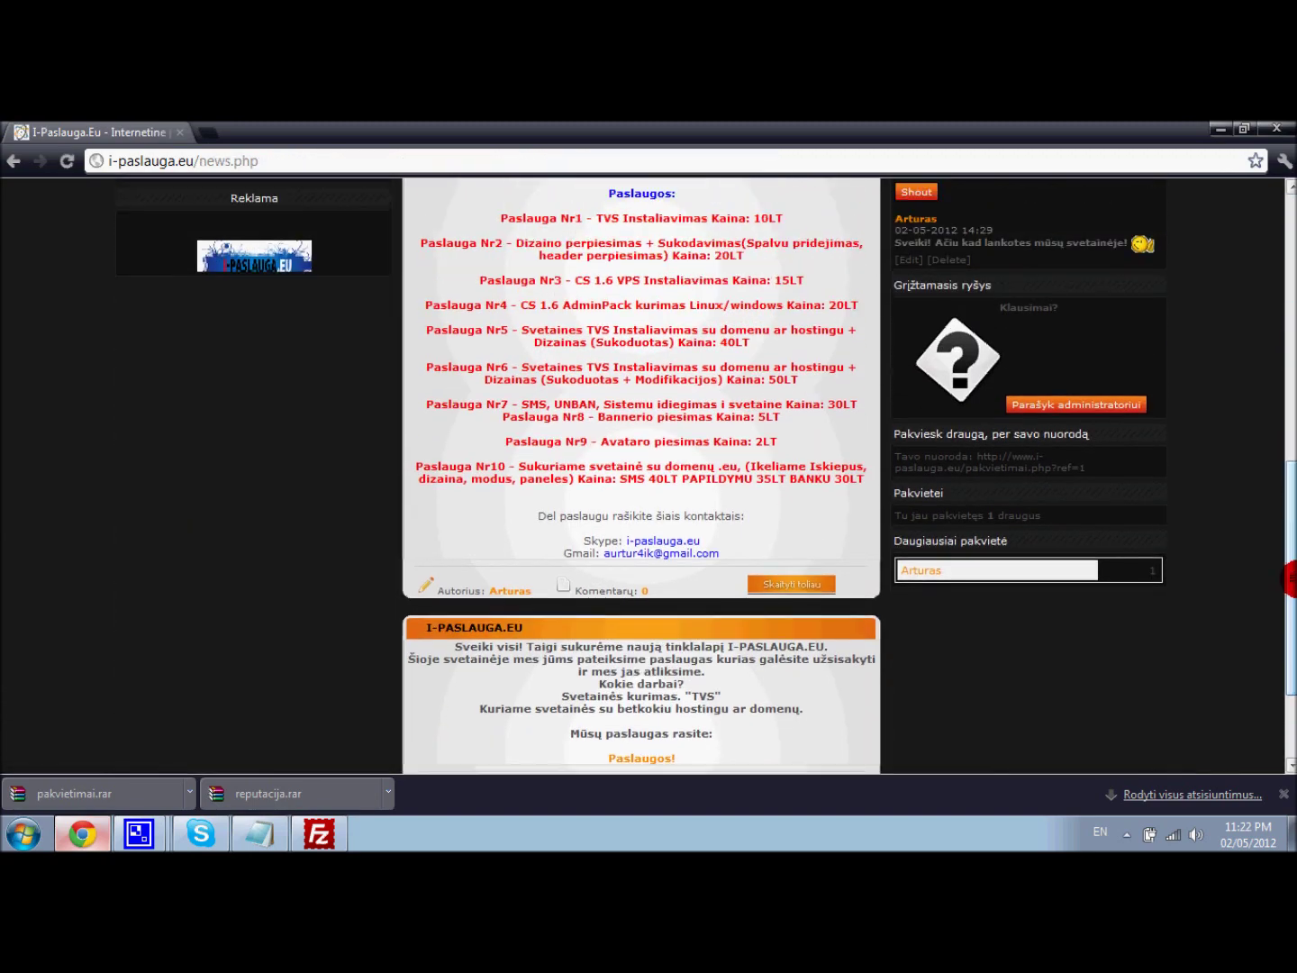
drag(936, 435, 1082, 459)
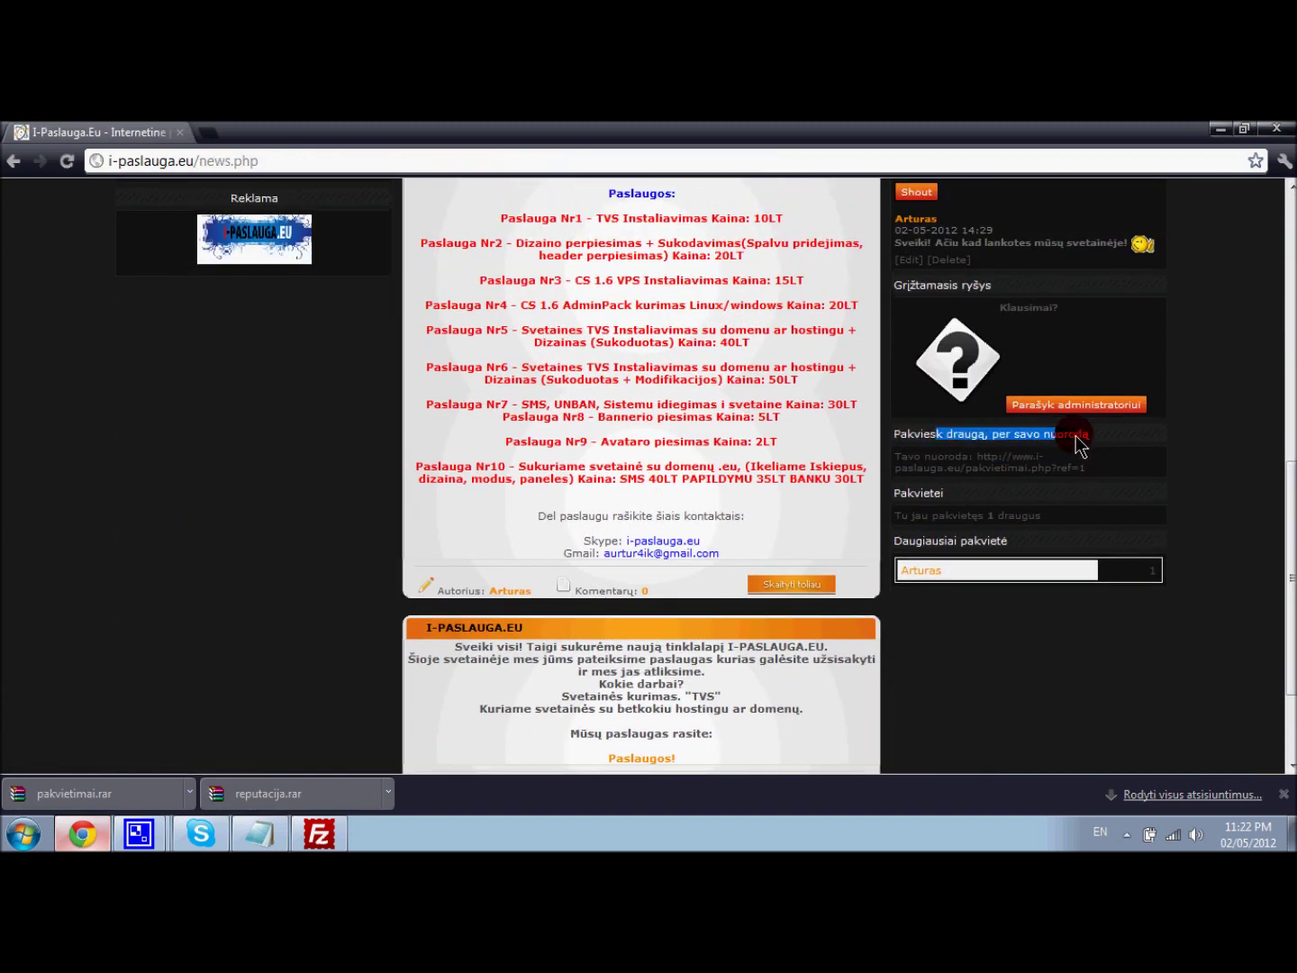
click(960, 458)
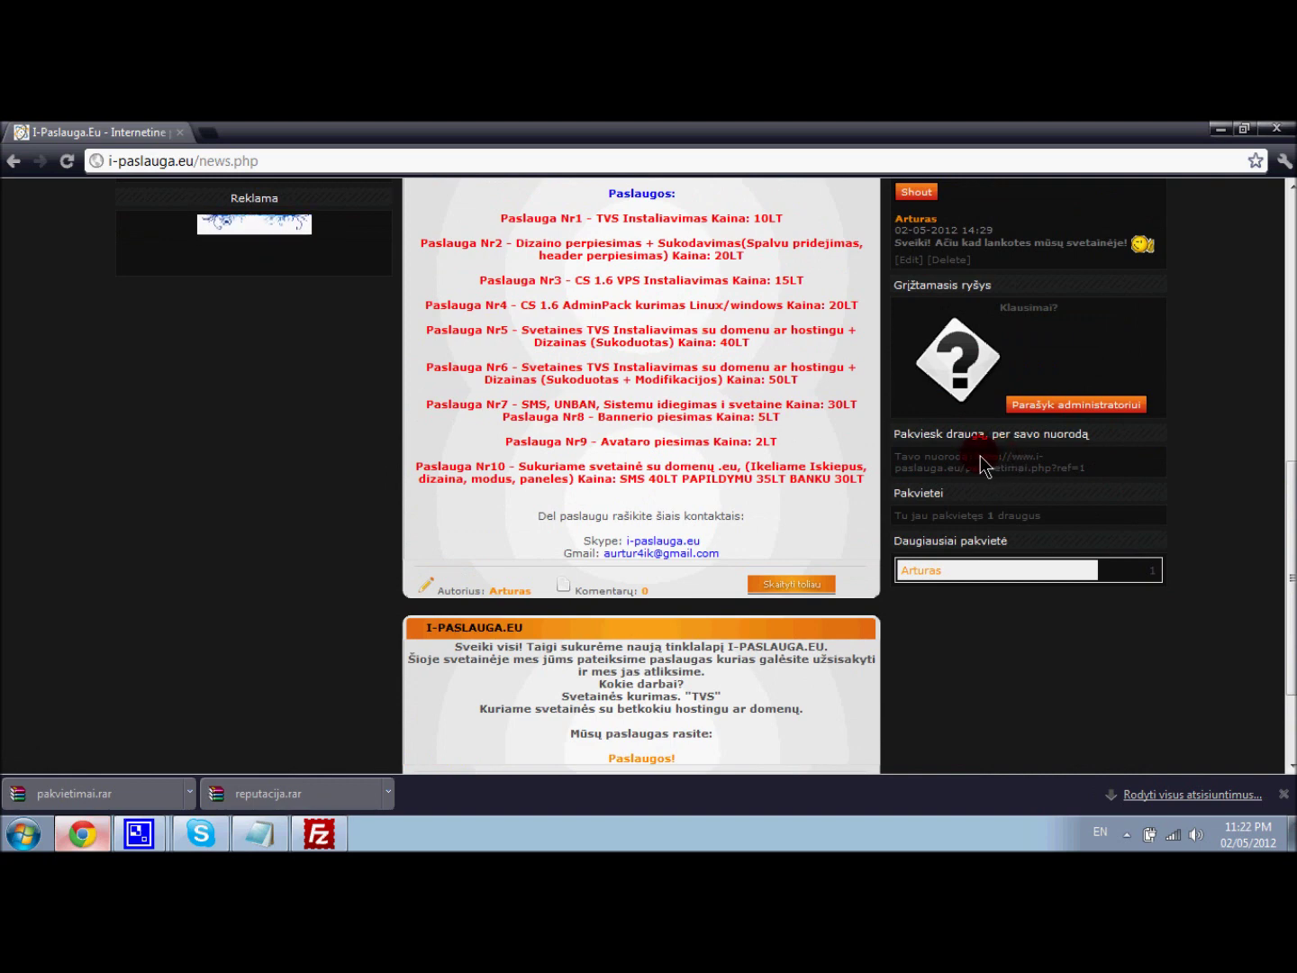
drag(981, 458, 1084, 470)
right_click(1081, 468)
click(1111, 499)
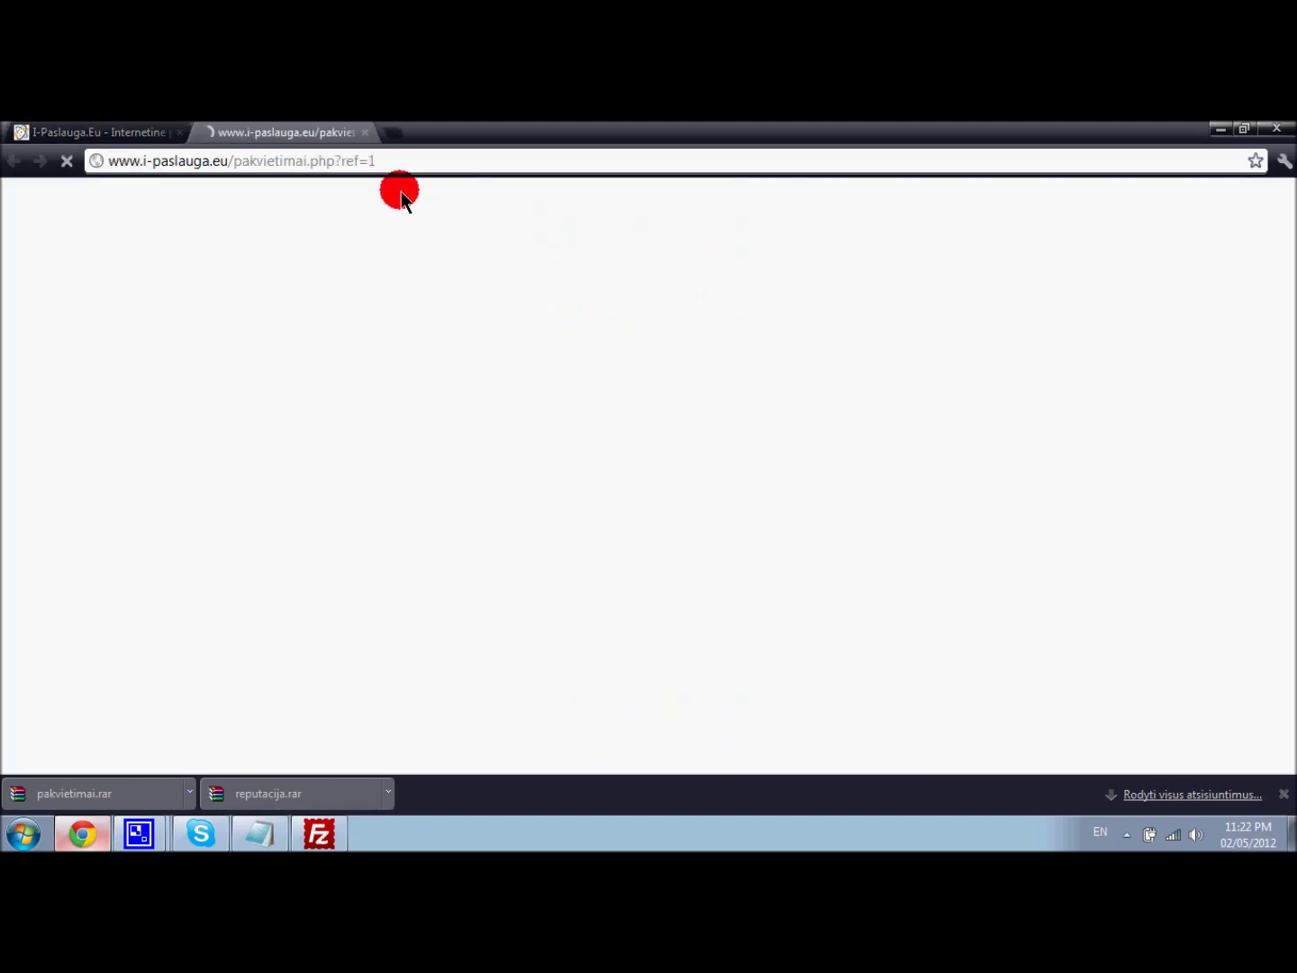
- Read the inviter message on the invitation page, then go back to the site's main page
click(631, 503)
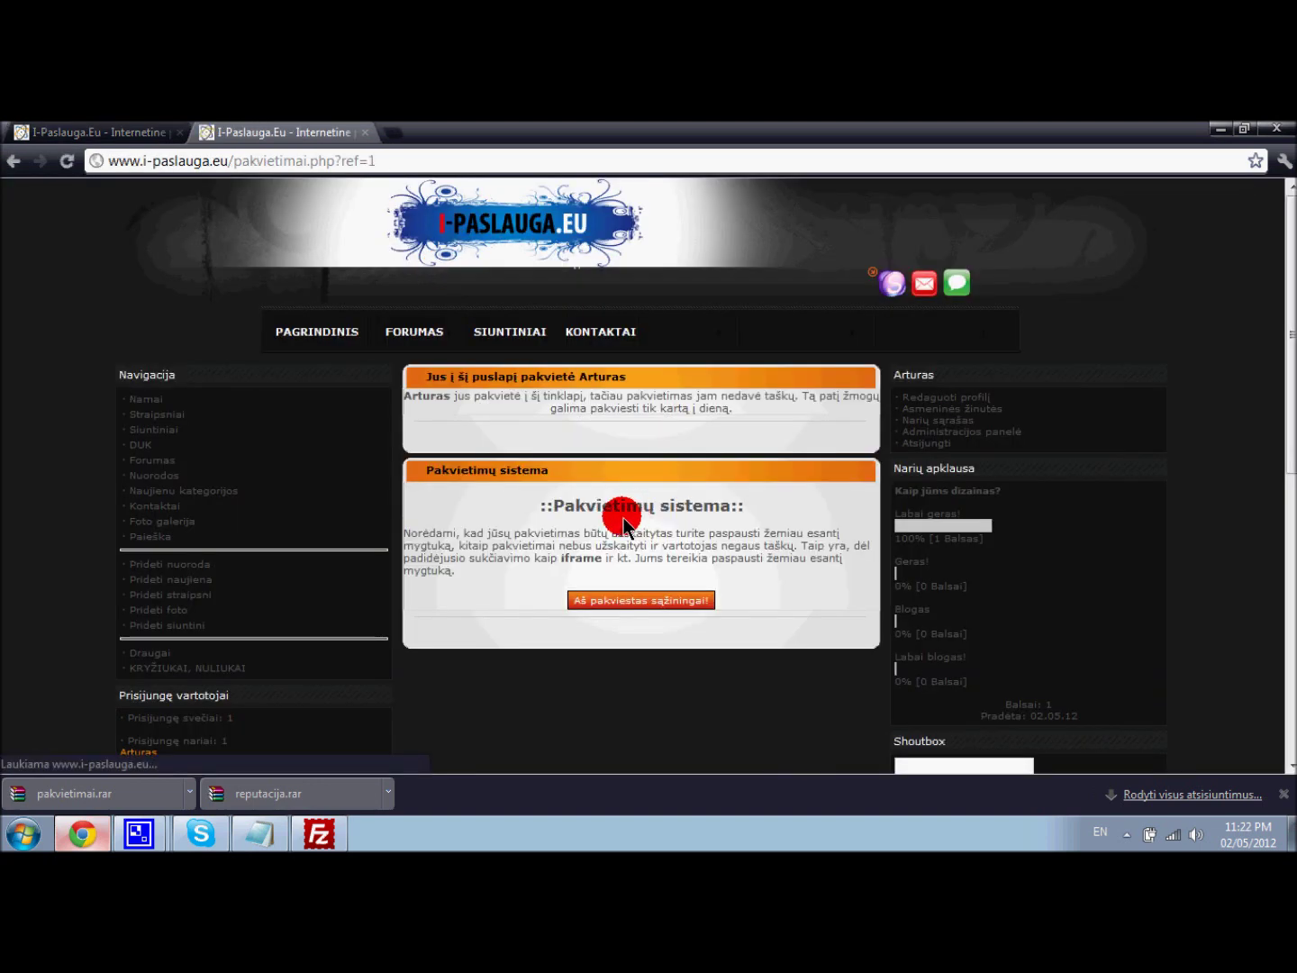
drag(435, 397, 838, 385)
drag(579, 408, 733, 407)
click(313, 336)
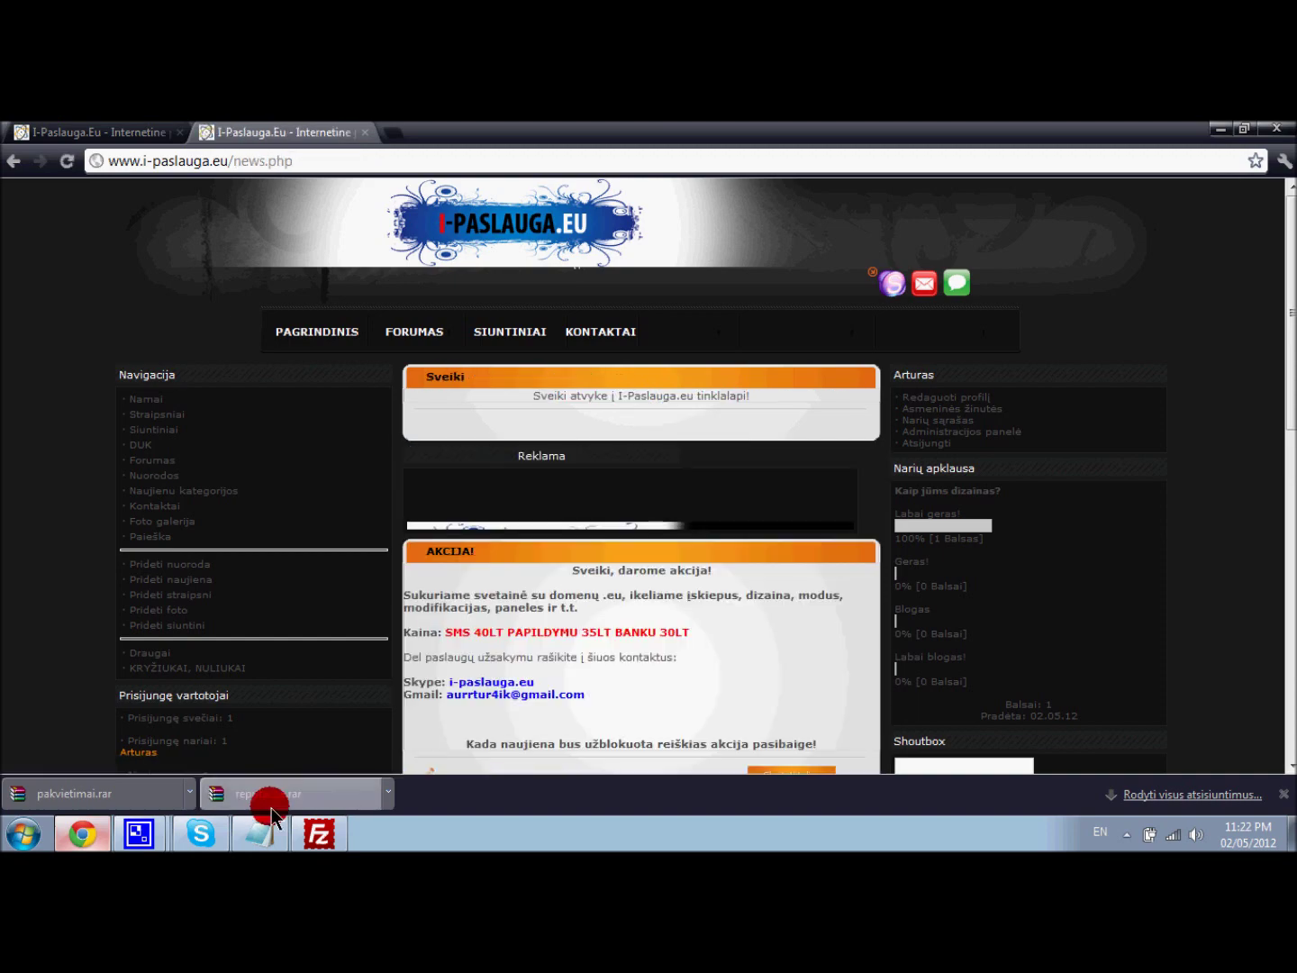
- Replace the notes' contents with the lines "Stai ir viskas" and "Instalivome dabar reikia istrinti install.php is ftp"
click(265, 827)
drag(592, 783, 19, 180)
key(Delete)
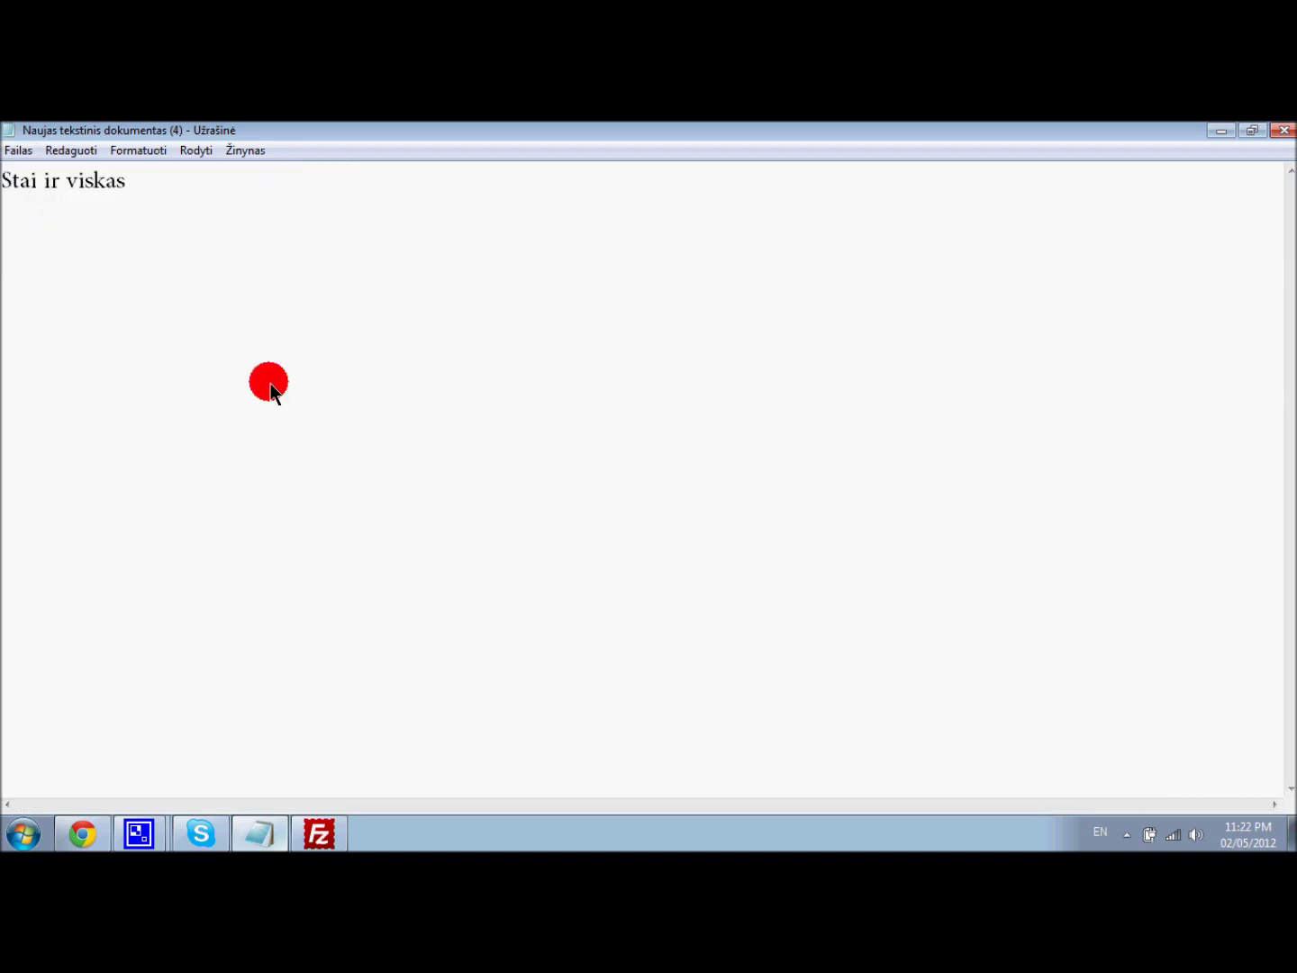
text(talivome dabar reikia istrinti install.php is ftp)
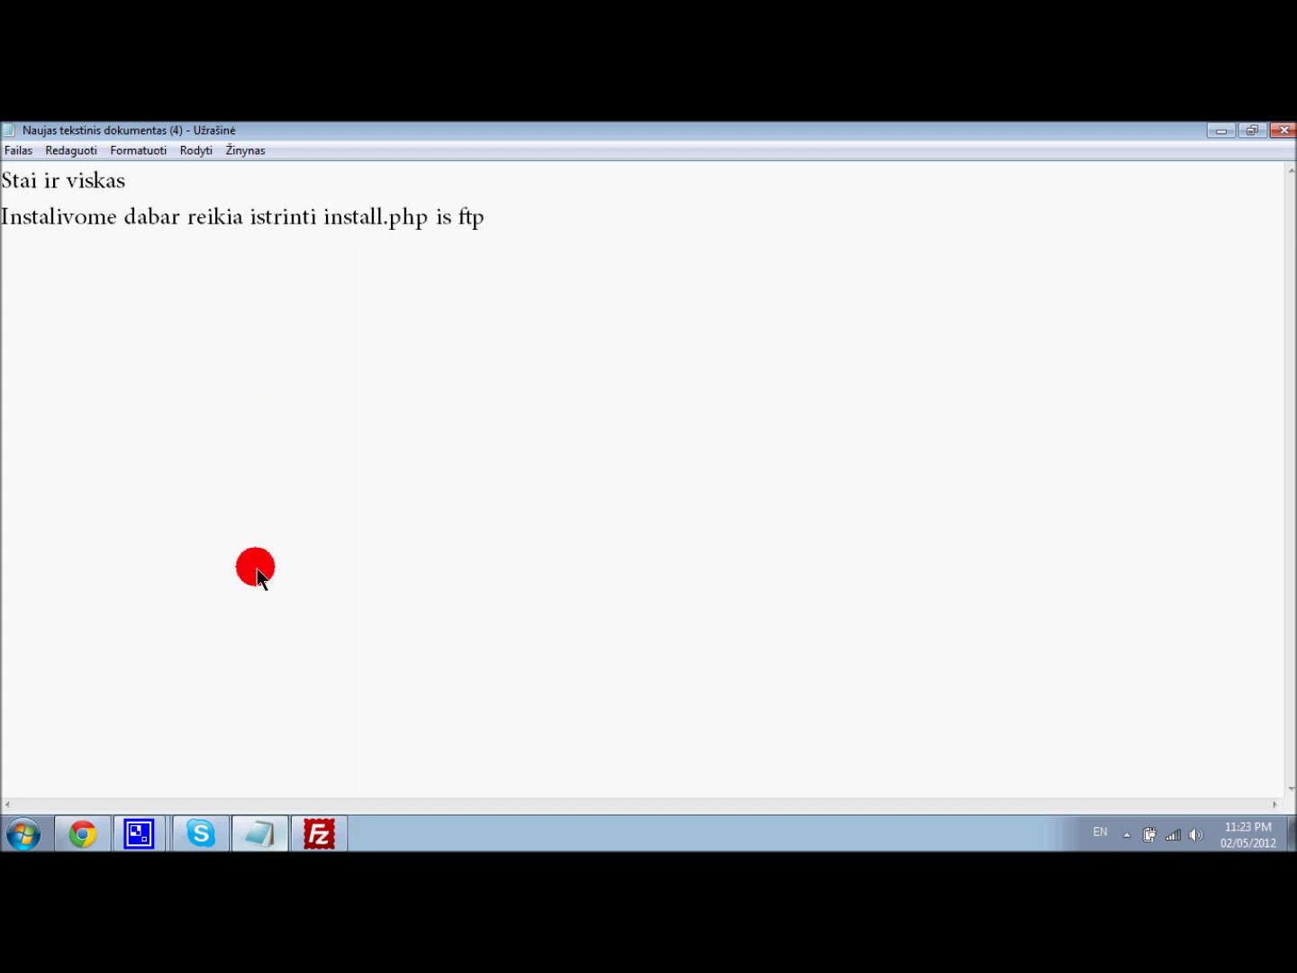
key(Return)
- Switch to FileZilla, delete install.php from the remote public_html folder and minimize the window
click(313, 829)
click(679, 588)
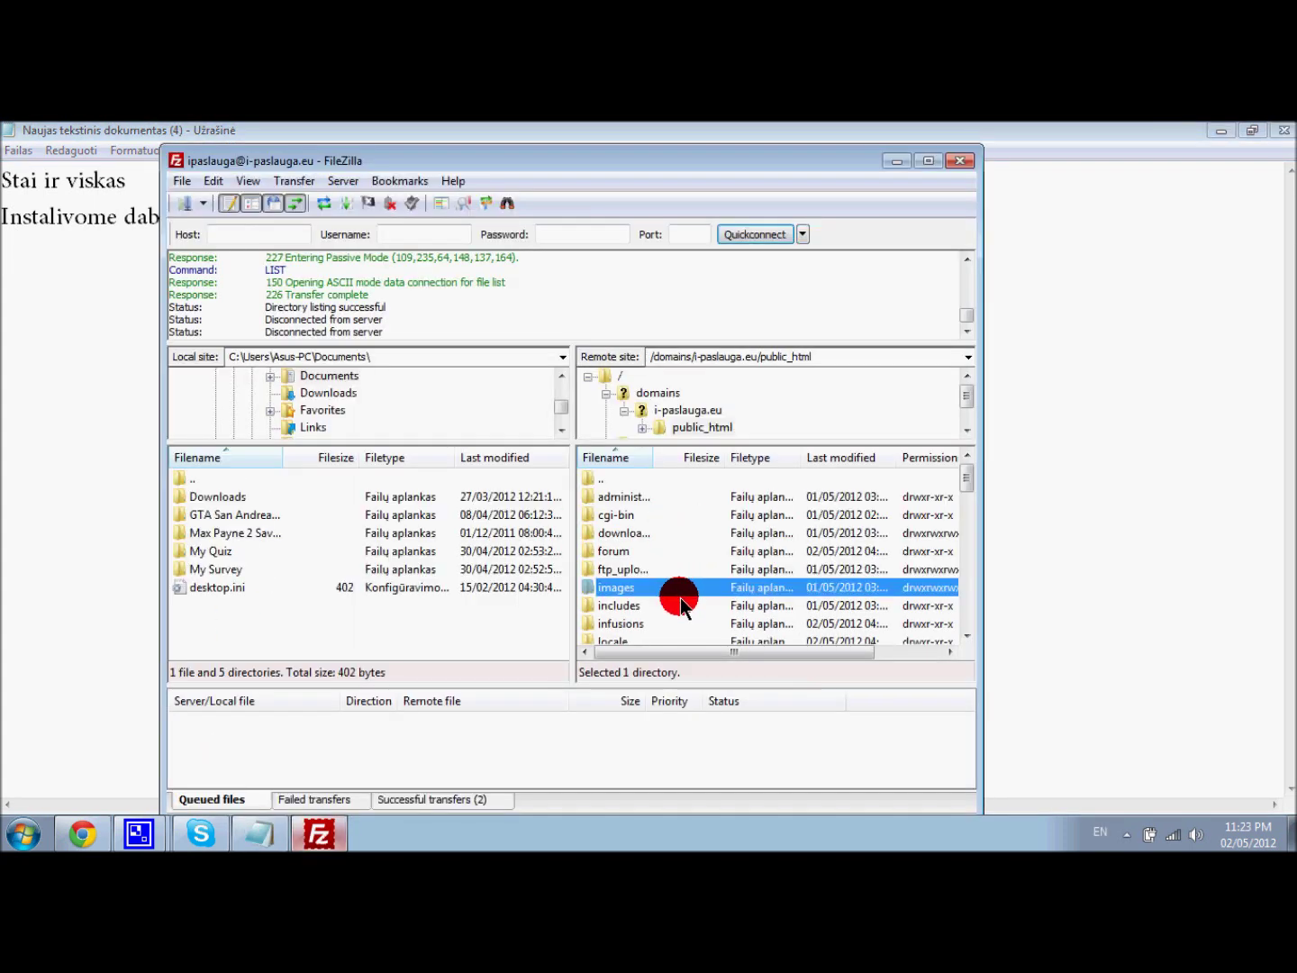
key(i)
key(i)
key(i)
key(i)
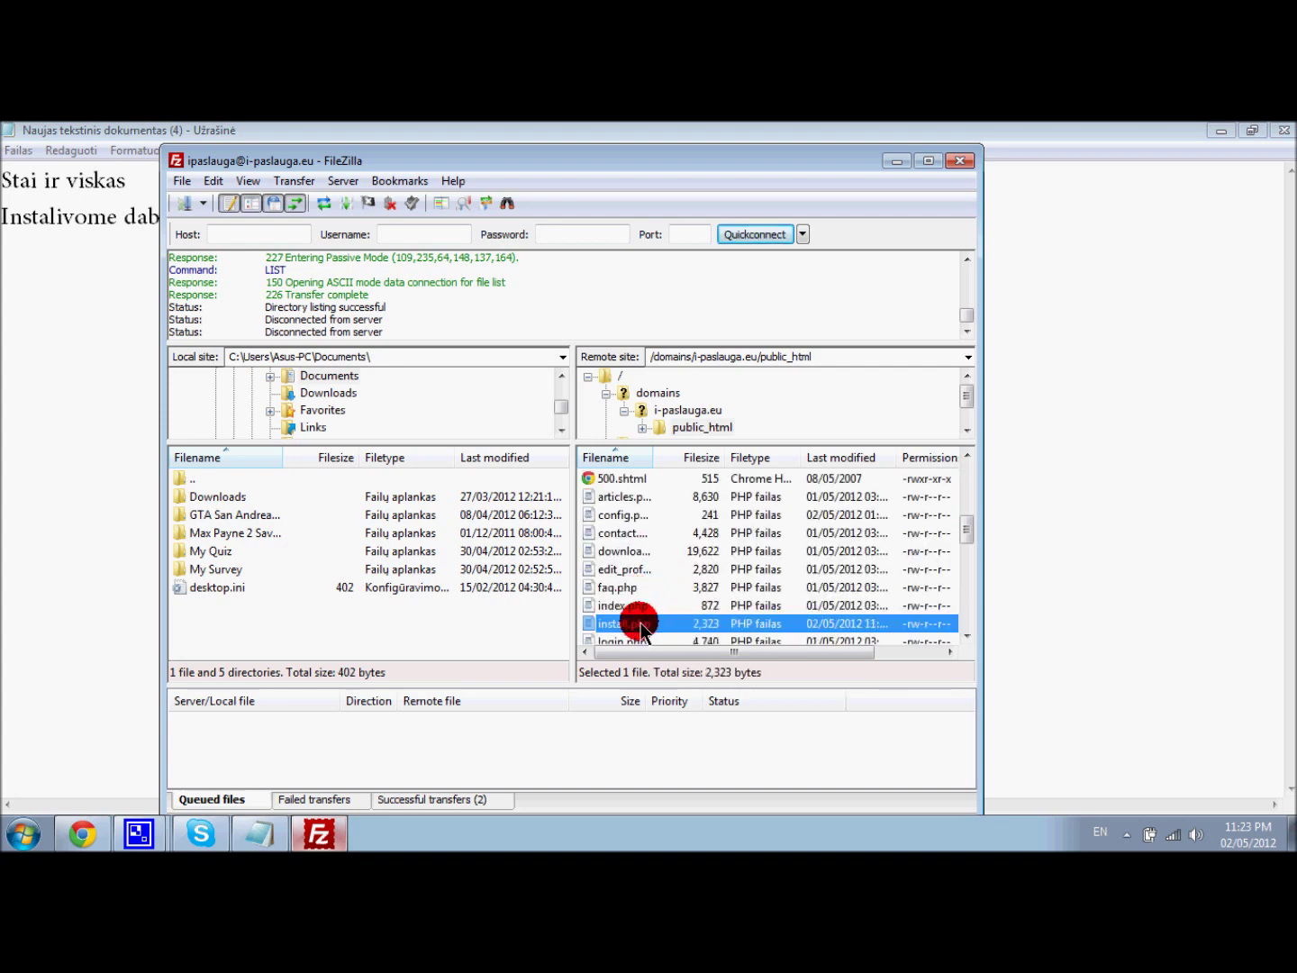
key(Delete)
click(614, 542)
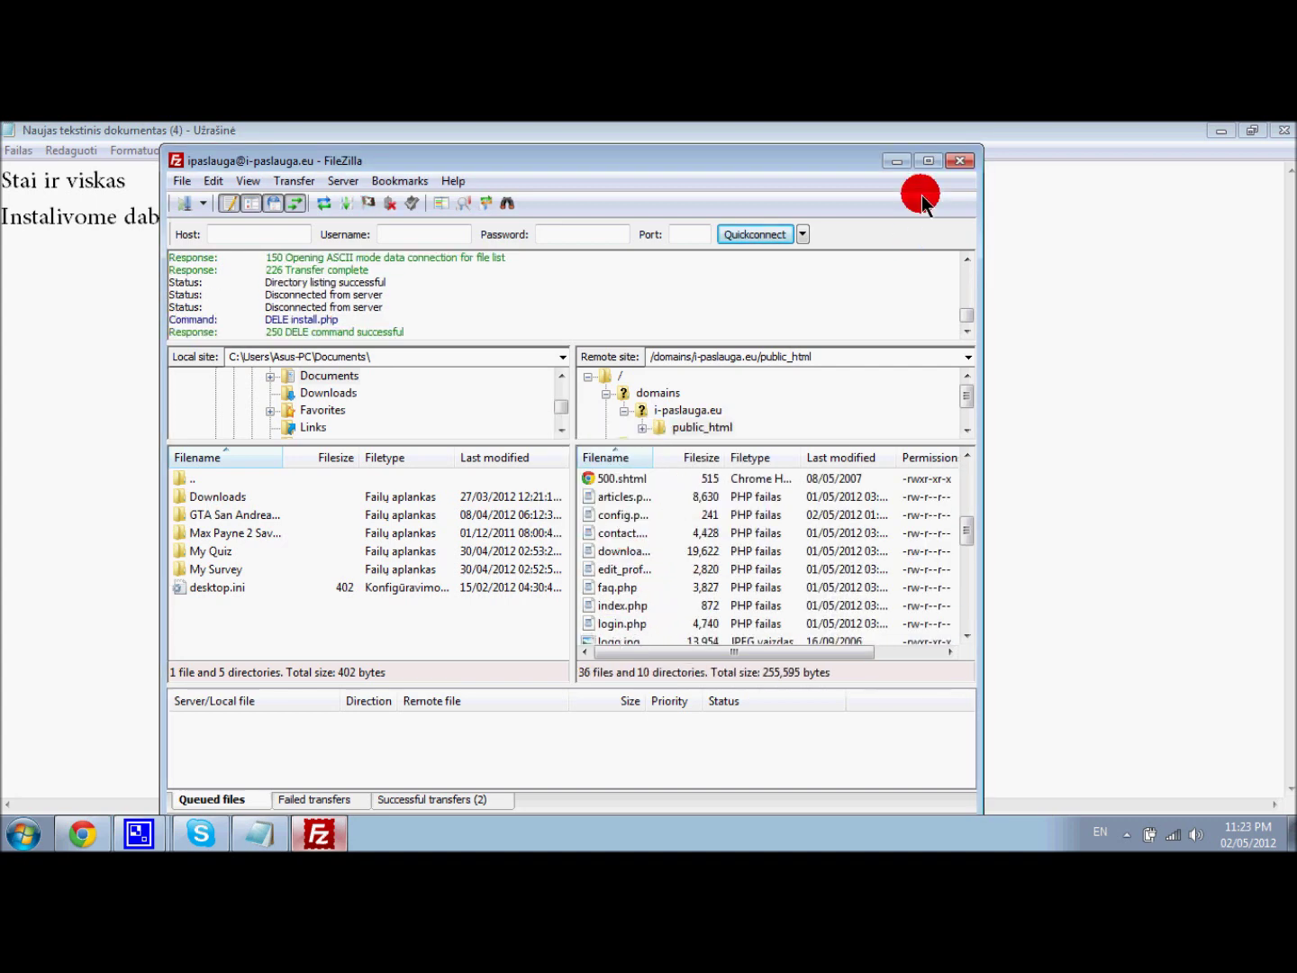
click(901, 167)
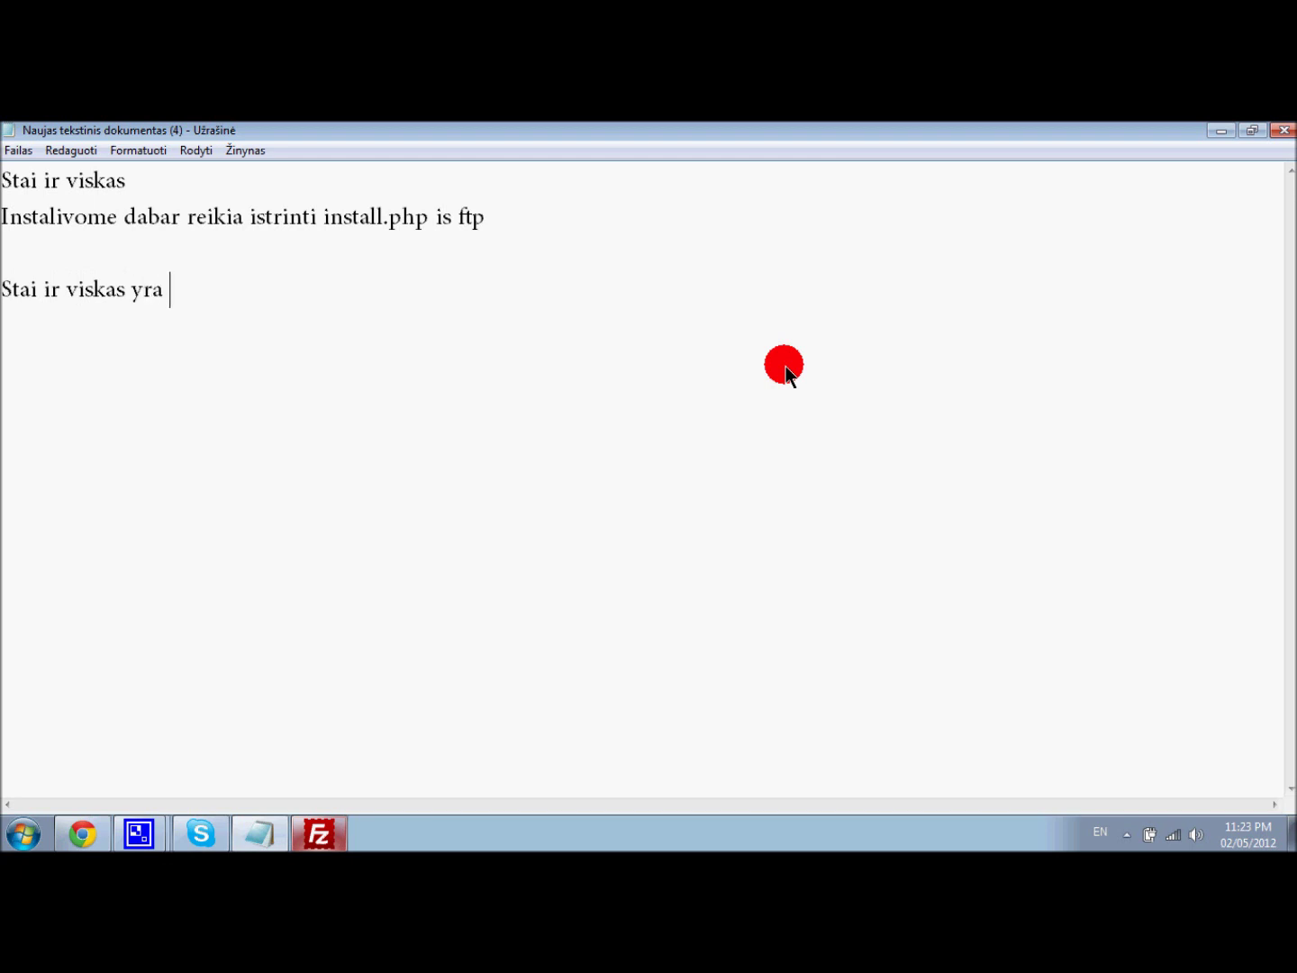
- Add the note lines "Stai ir viskas yra pas mus ir reputacijos taskai ir pakvietimu sistema" and "Kaip atrodo reputaijos taskai pamirsau paroditi staip taip:"
text(pas mus ir reputacijos taskai ir)
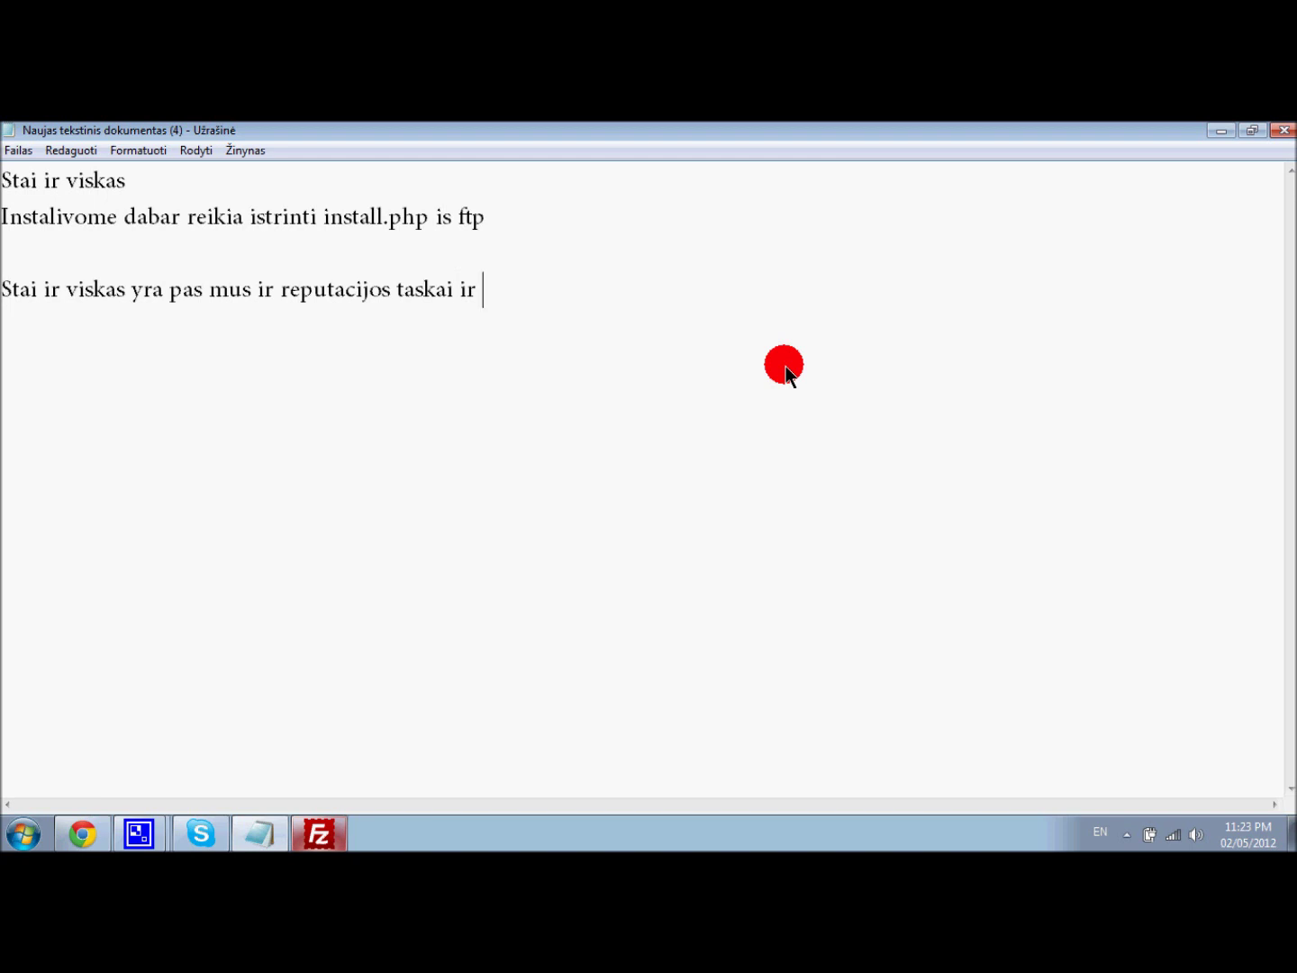
text( pakvietimu sistema )
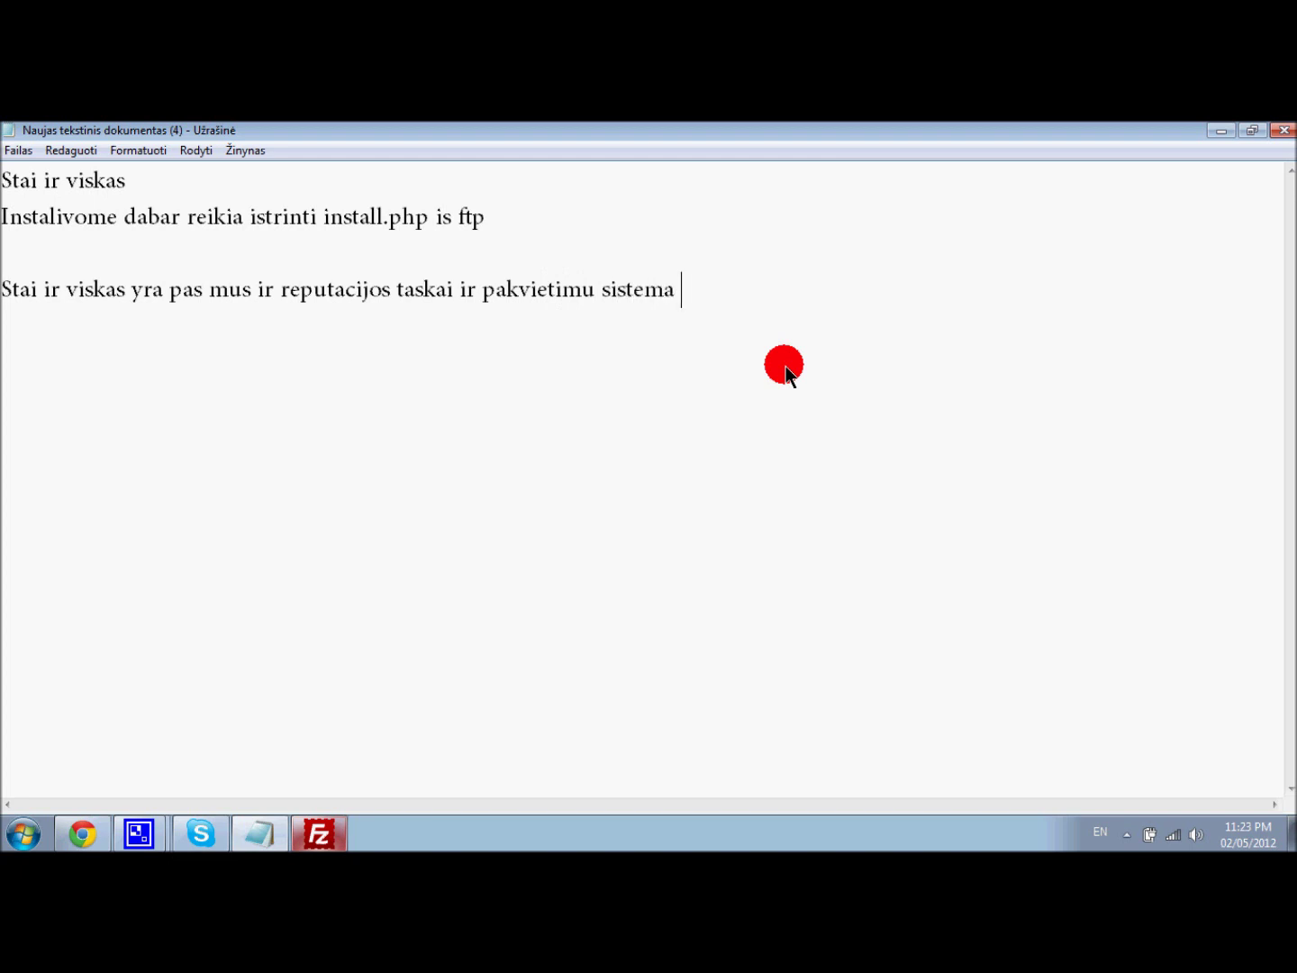
text(Kaip atrodo reputaijos taskai pamirsau par)
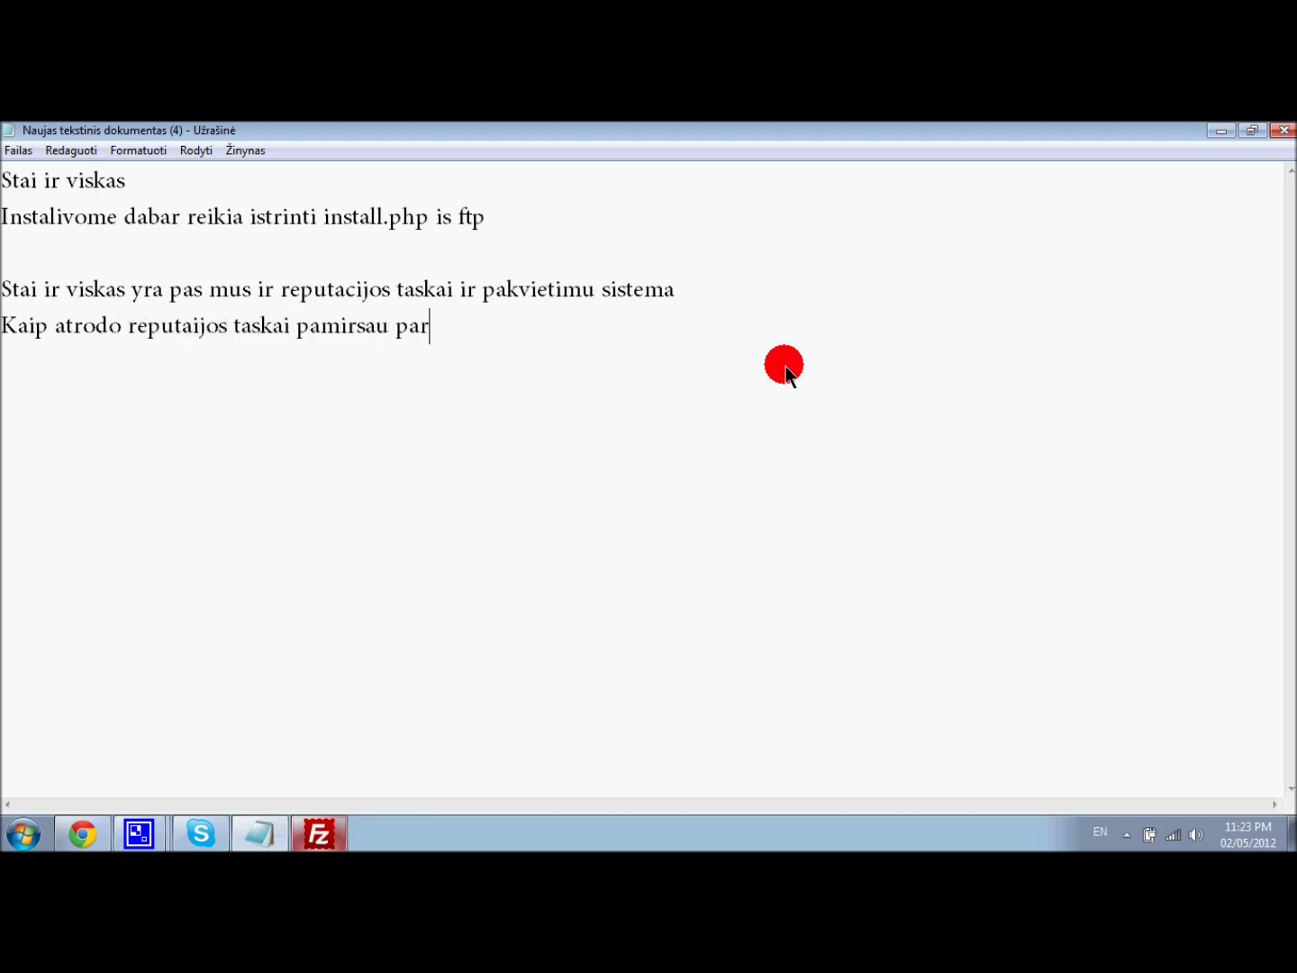
text(oditi staip taip:)
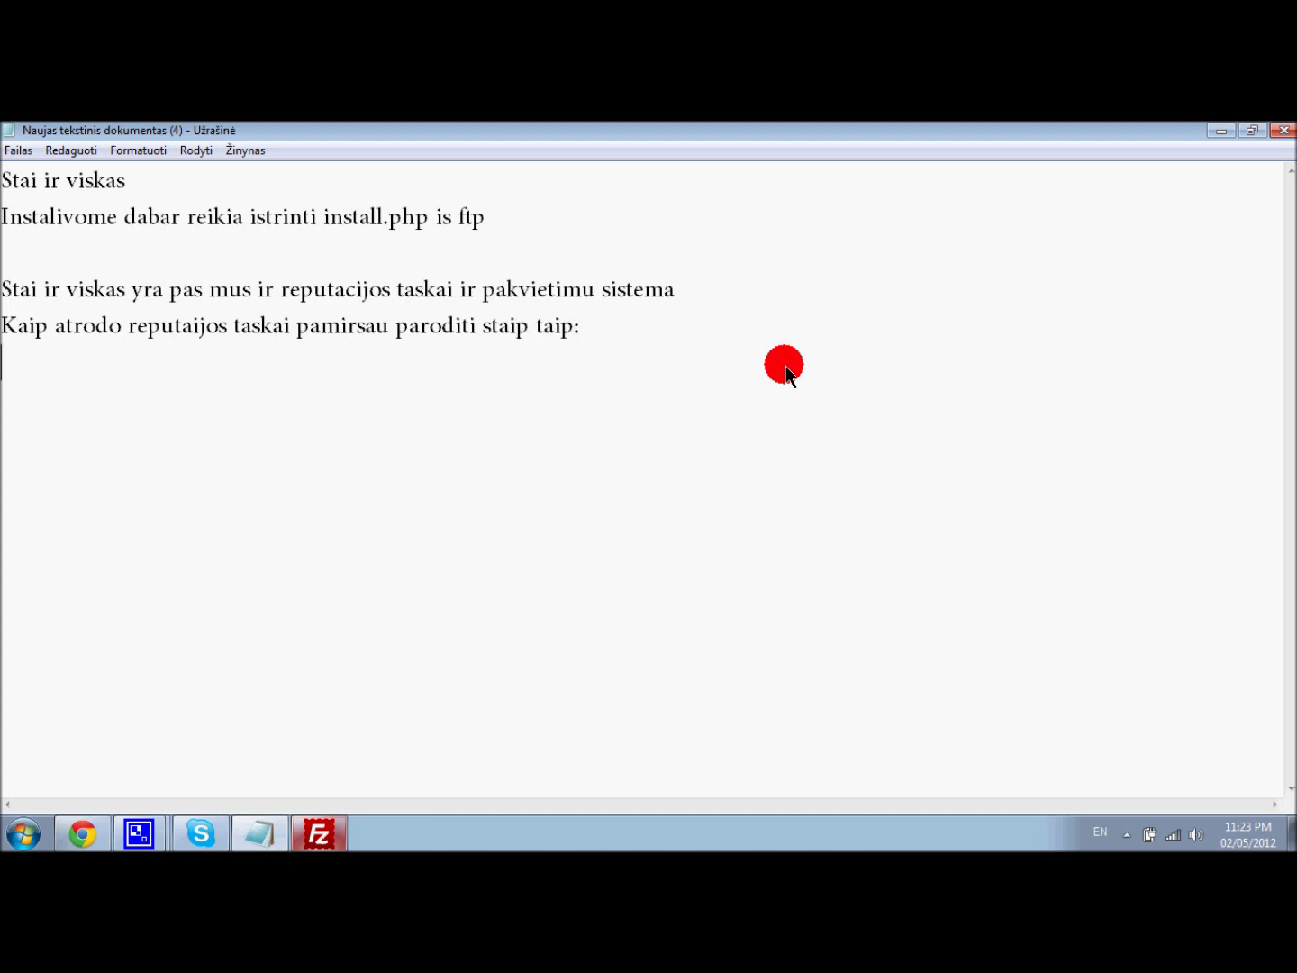
- Publish a test topic titled "jviuchmj" with the message "mcufu" in the site's "Forumas kuriamas" forum
click(82, 832)
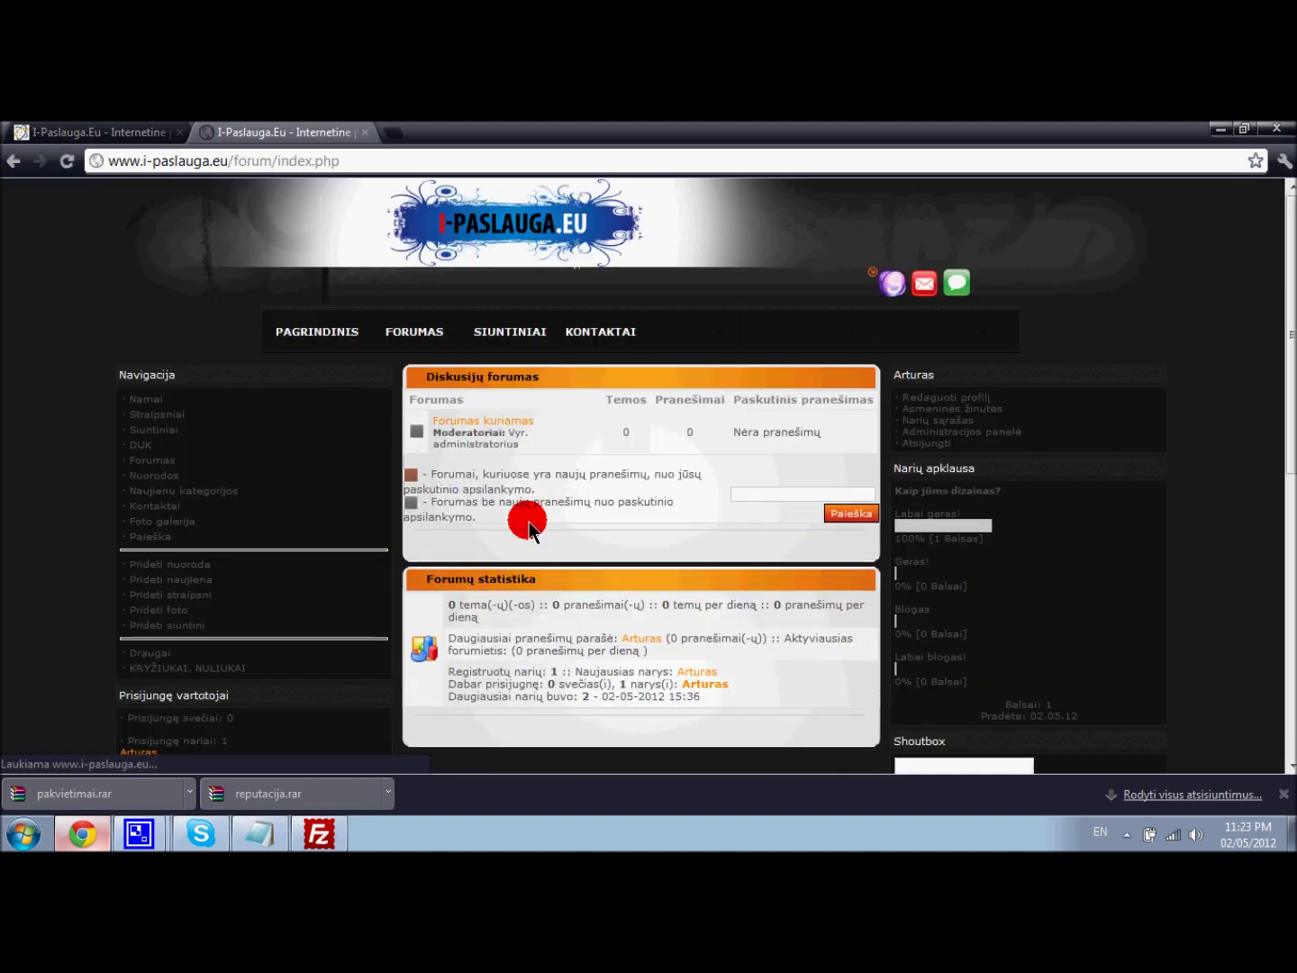
click(483, 422)
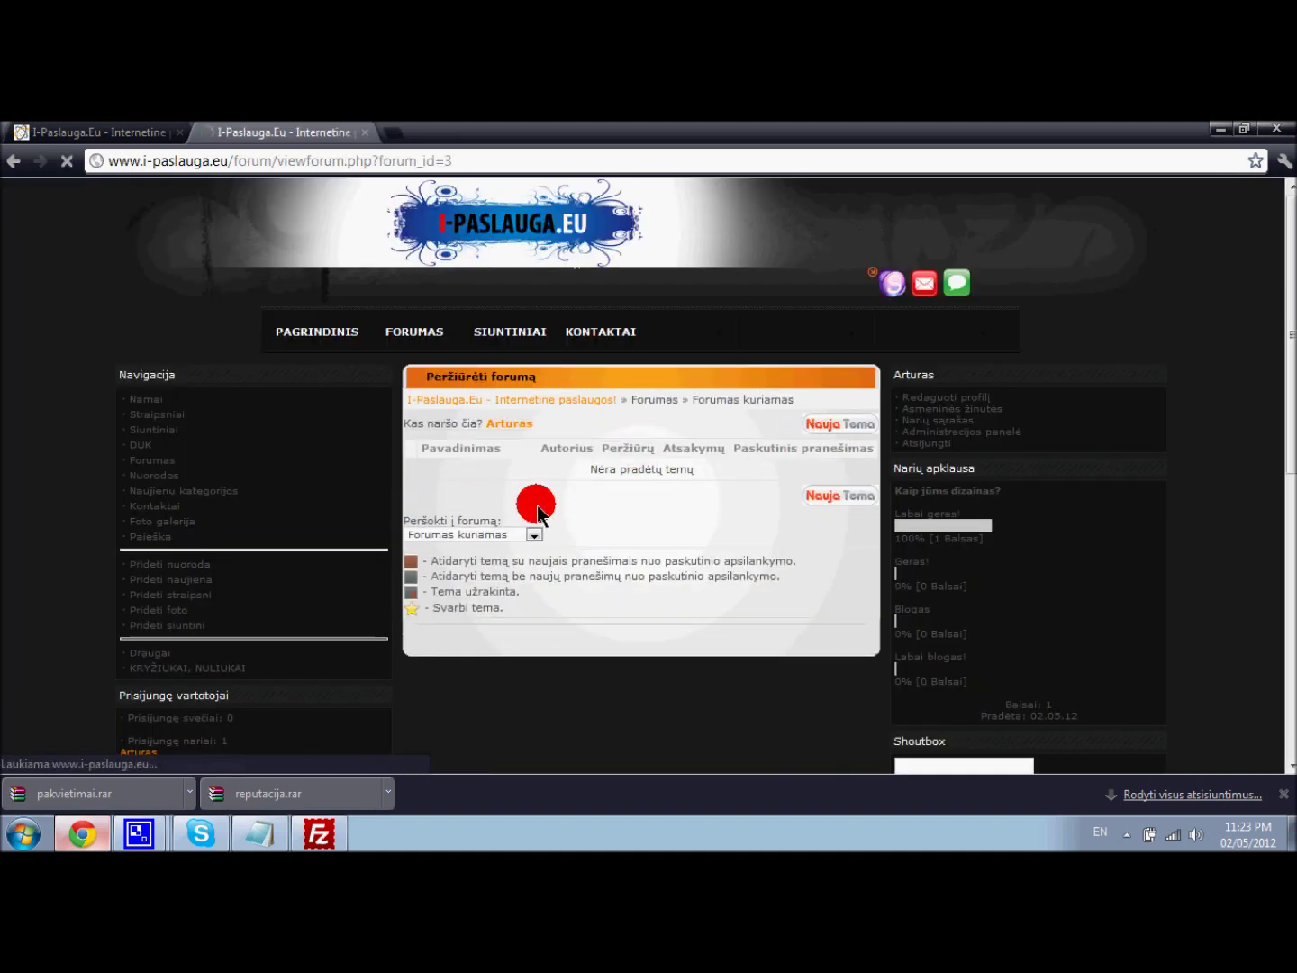
text(jviuchmj)
click(691, 518)
text(mcu)
scroll(731, 630, down, 1)
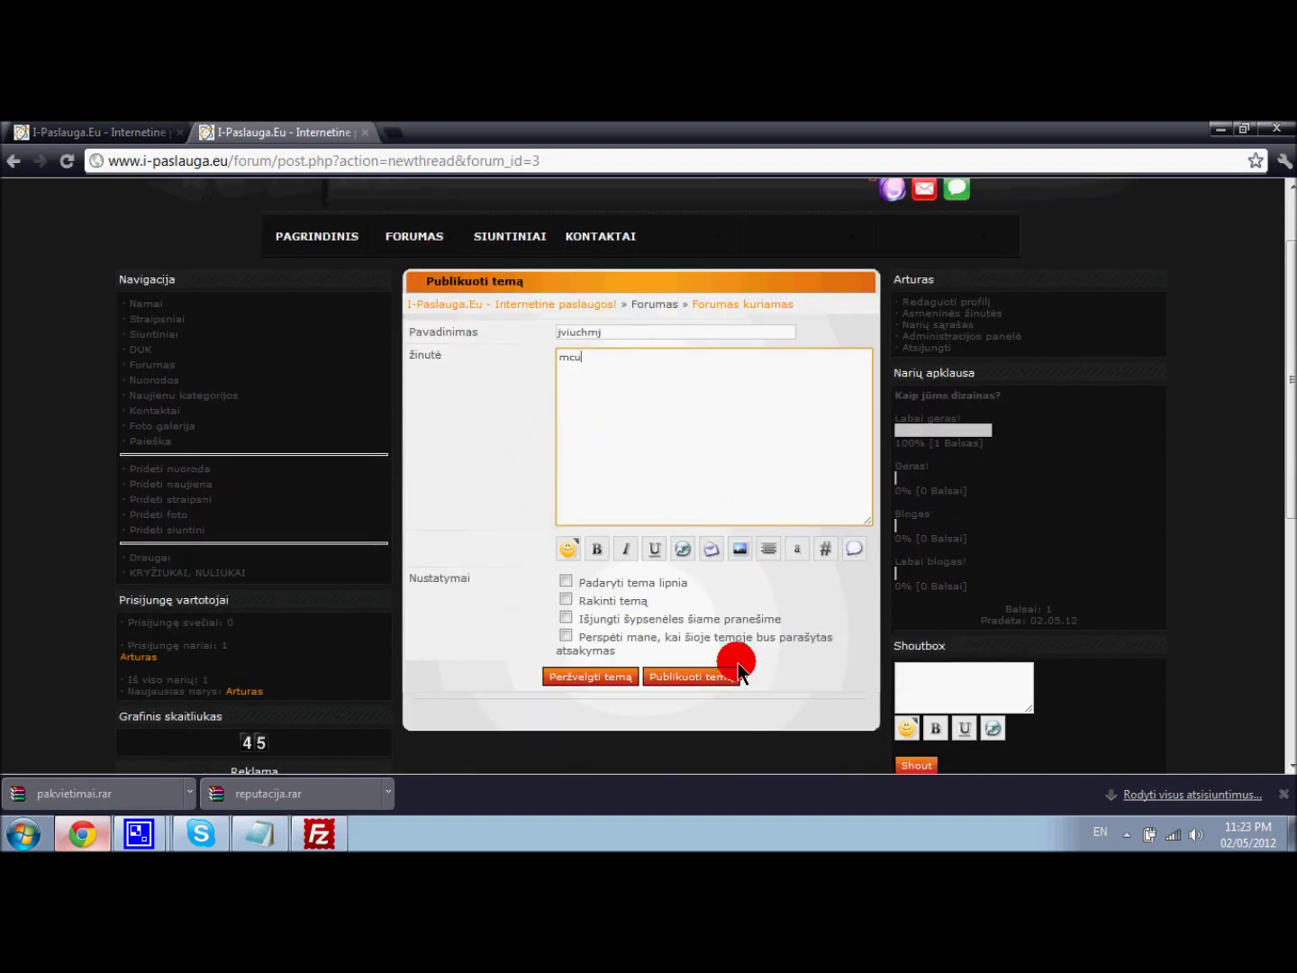
text(fu)
scroll(721, 630, down, 2)
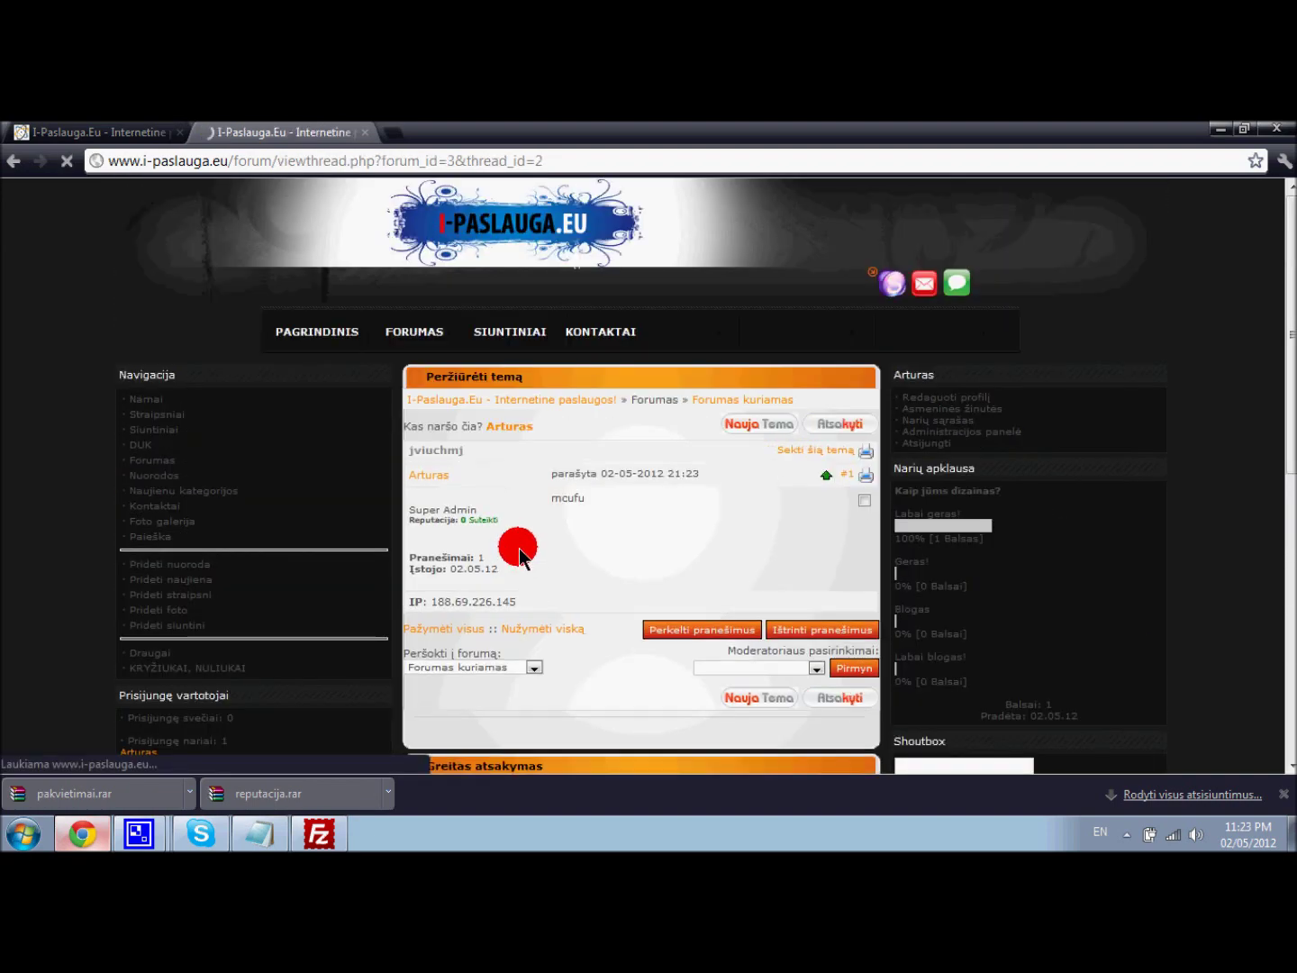
- Examine the post author's reputation entry and the reputation-giving page, then return to the topic
double_click(477, 548)
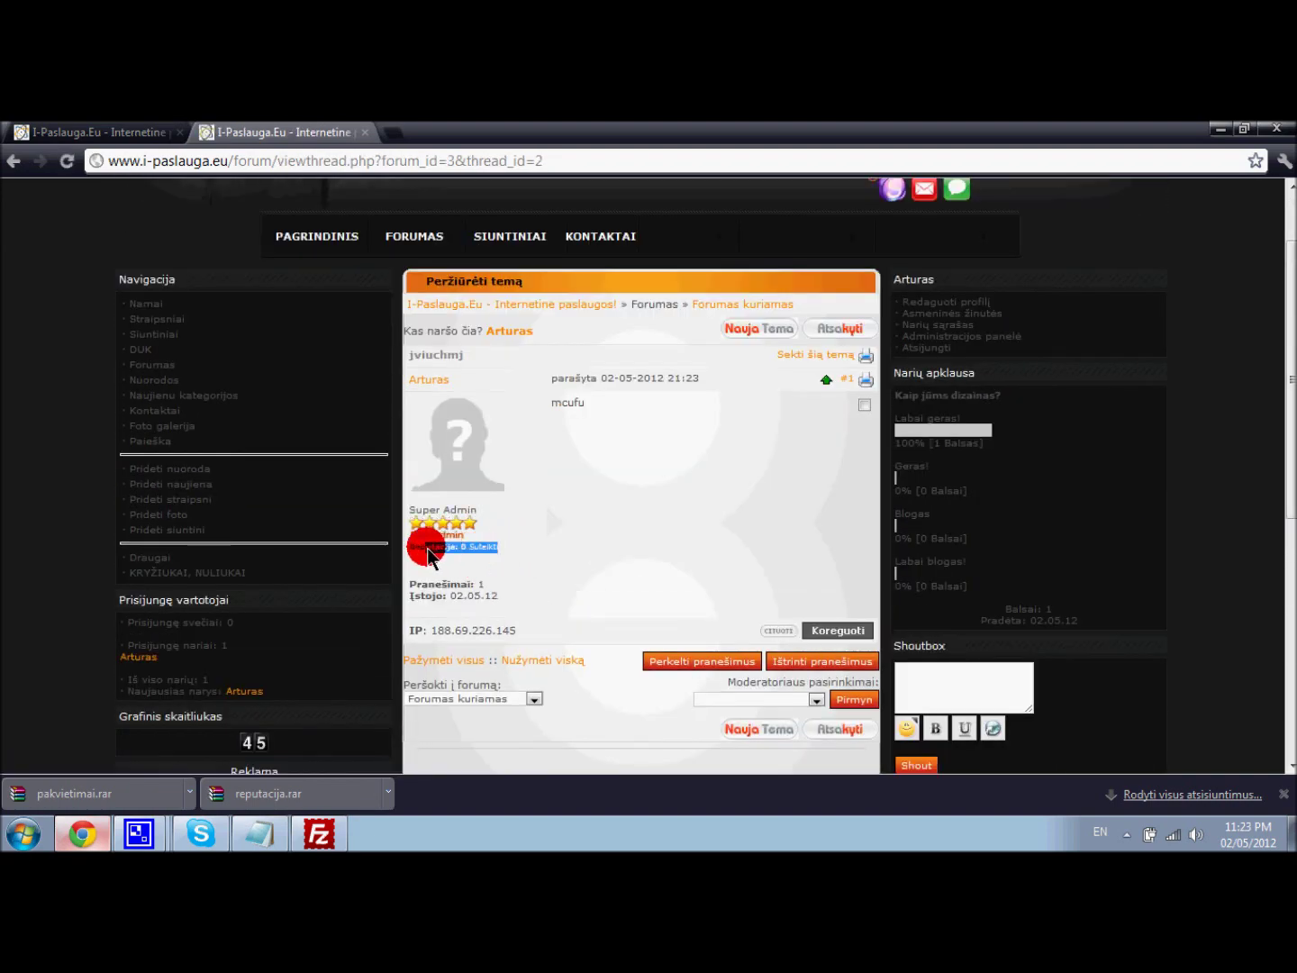
click(486, 547)
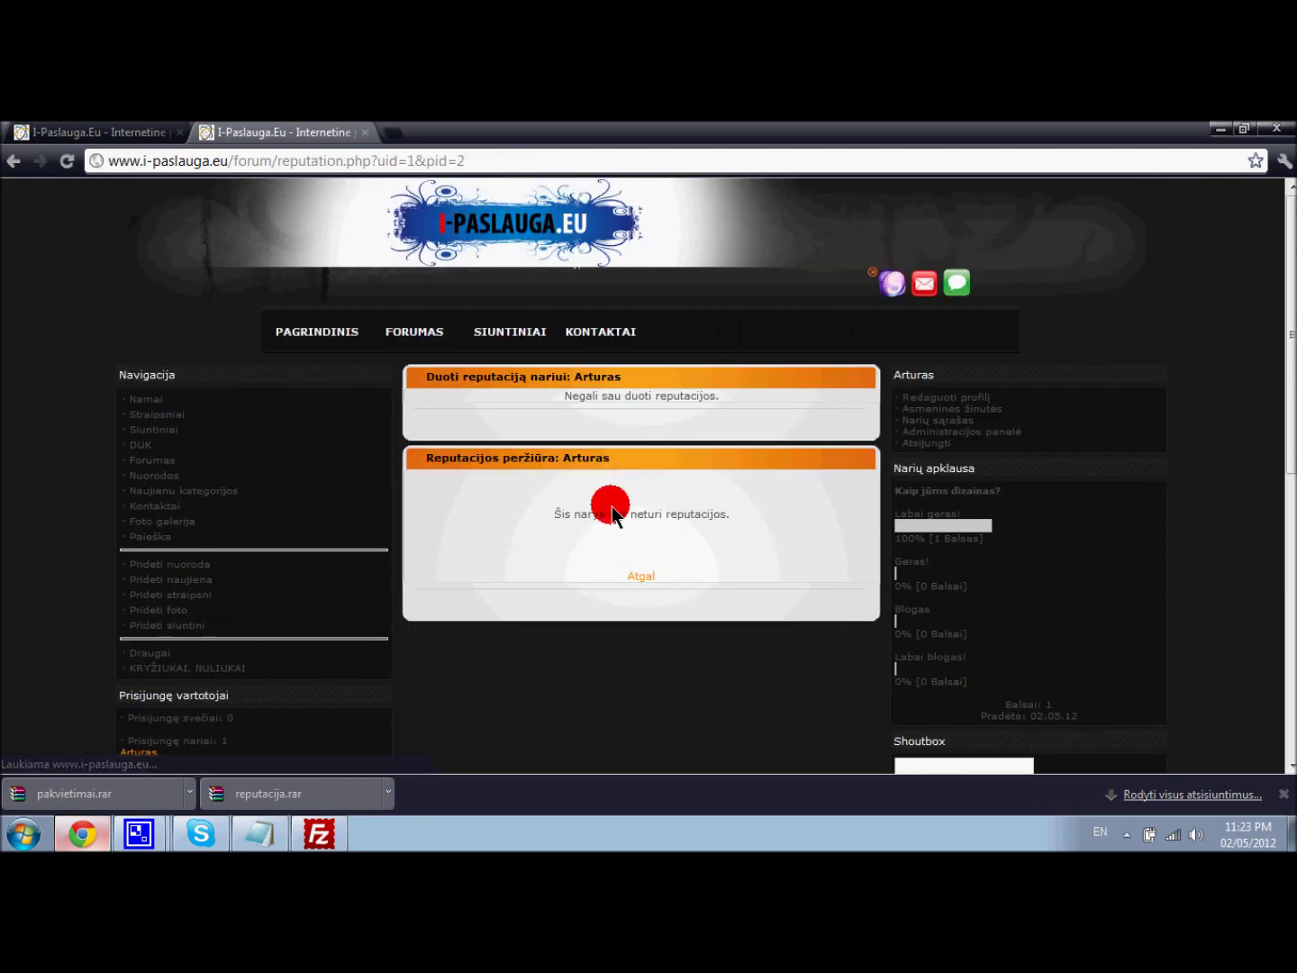
click(676, 514)
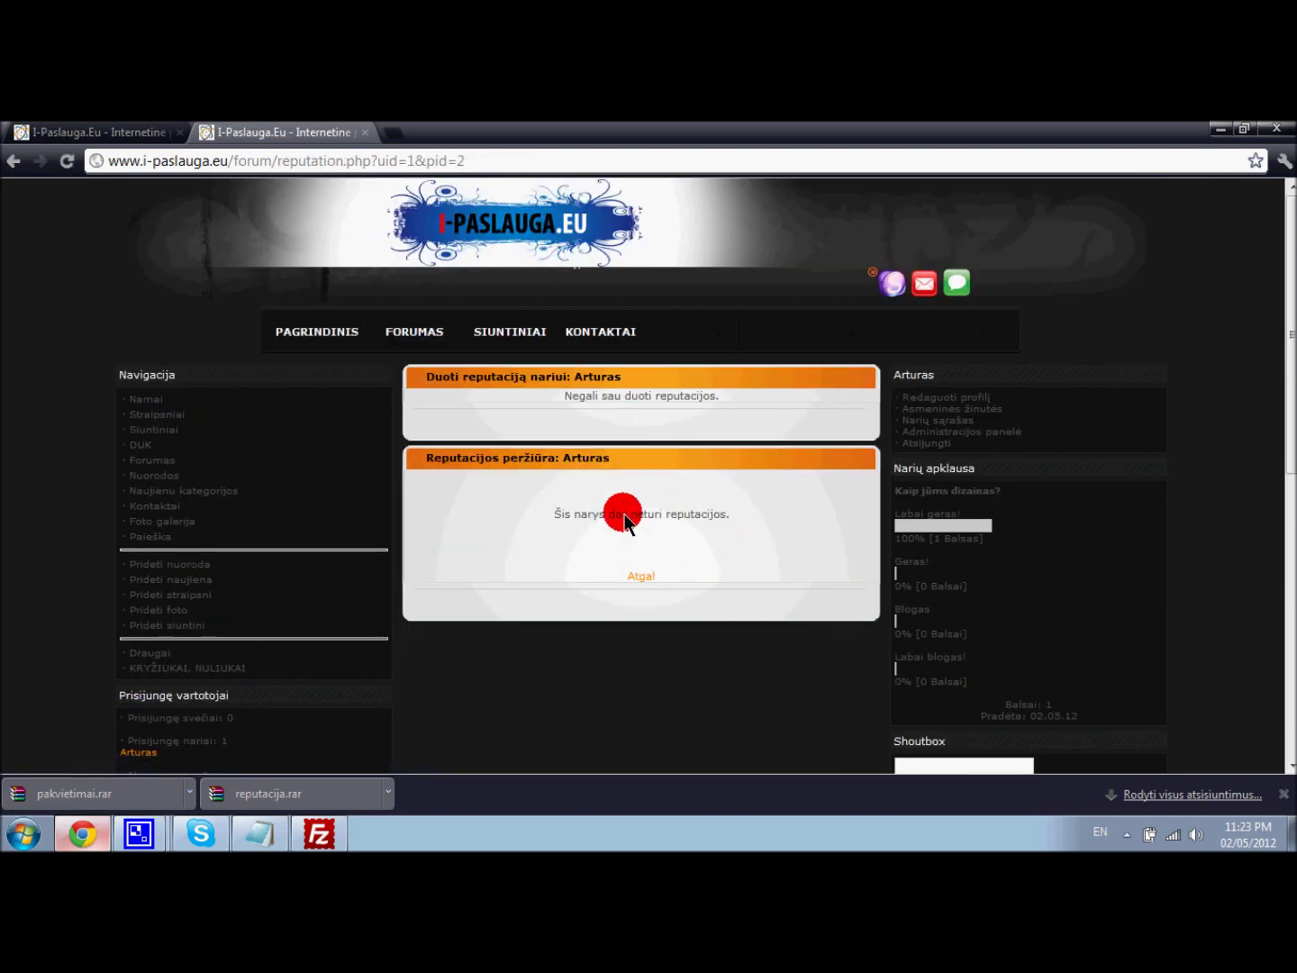
drag(573, 396, 703, 396)
click(703, 396)
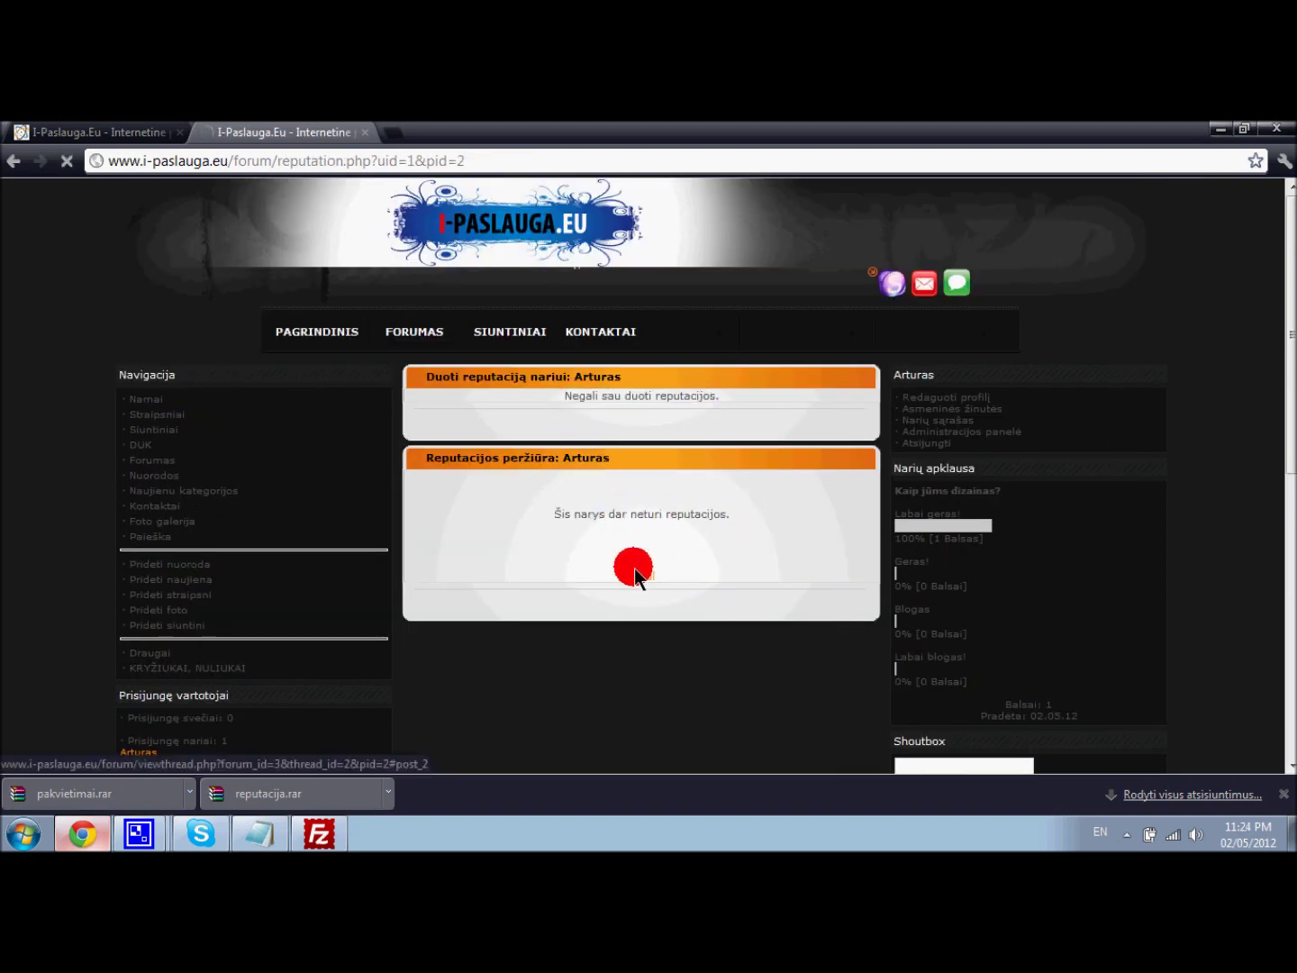
click(637, 574)
- Finish the notes with the closing lines "Pamoka kure I-PASLAUGA.EU" and "Iki!"
click(260, 833)
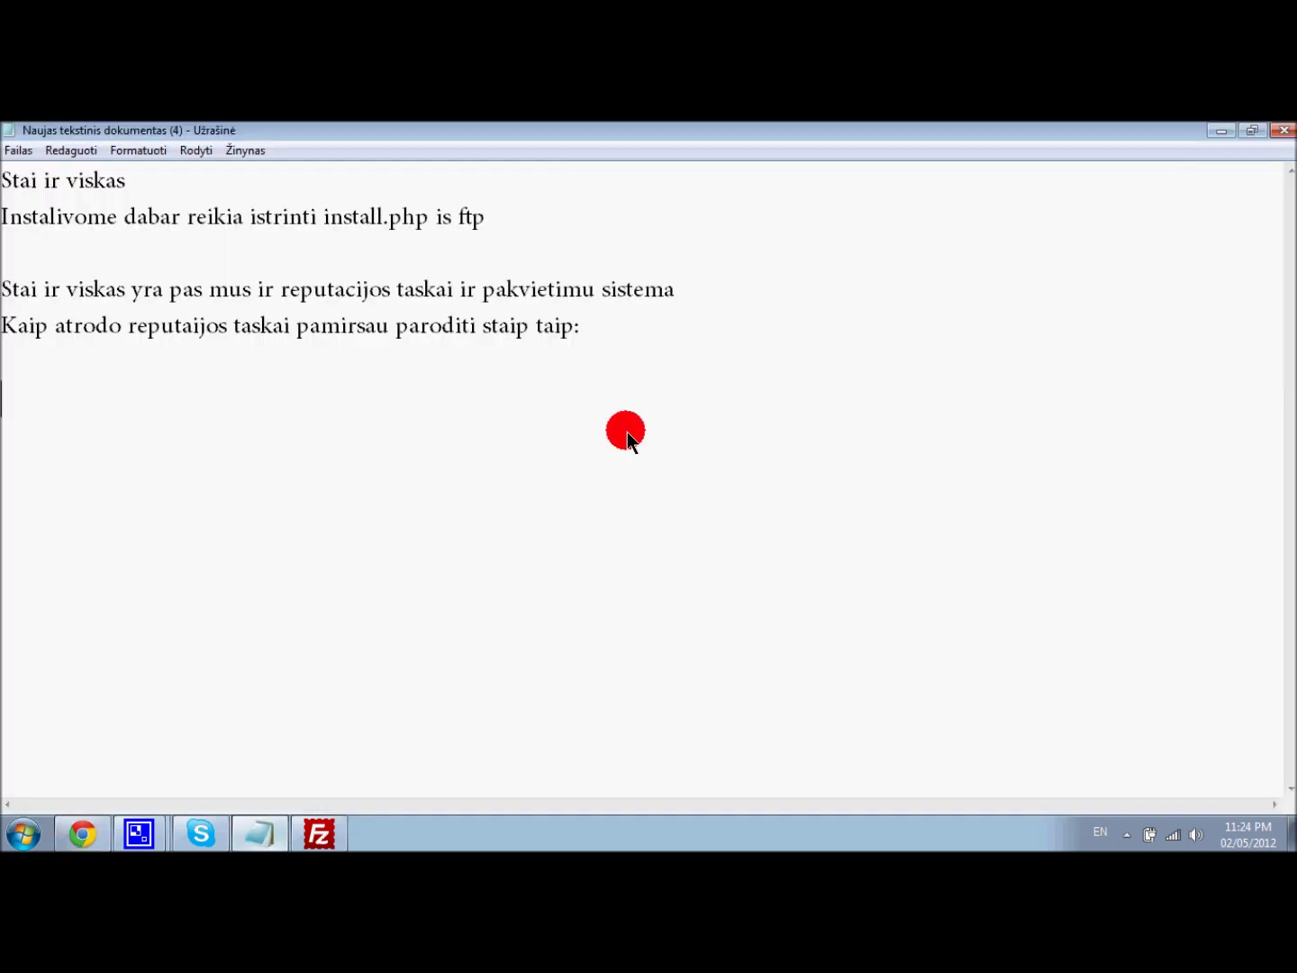
text(Te)
key(BackSpace)
key(BackSpace)
text(Pamoka kure)
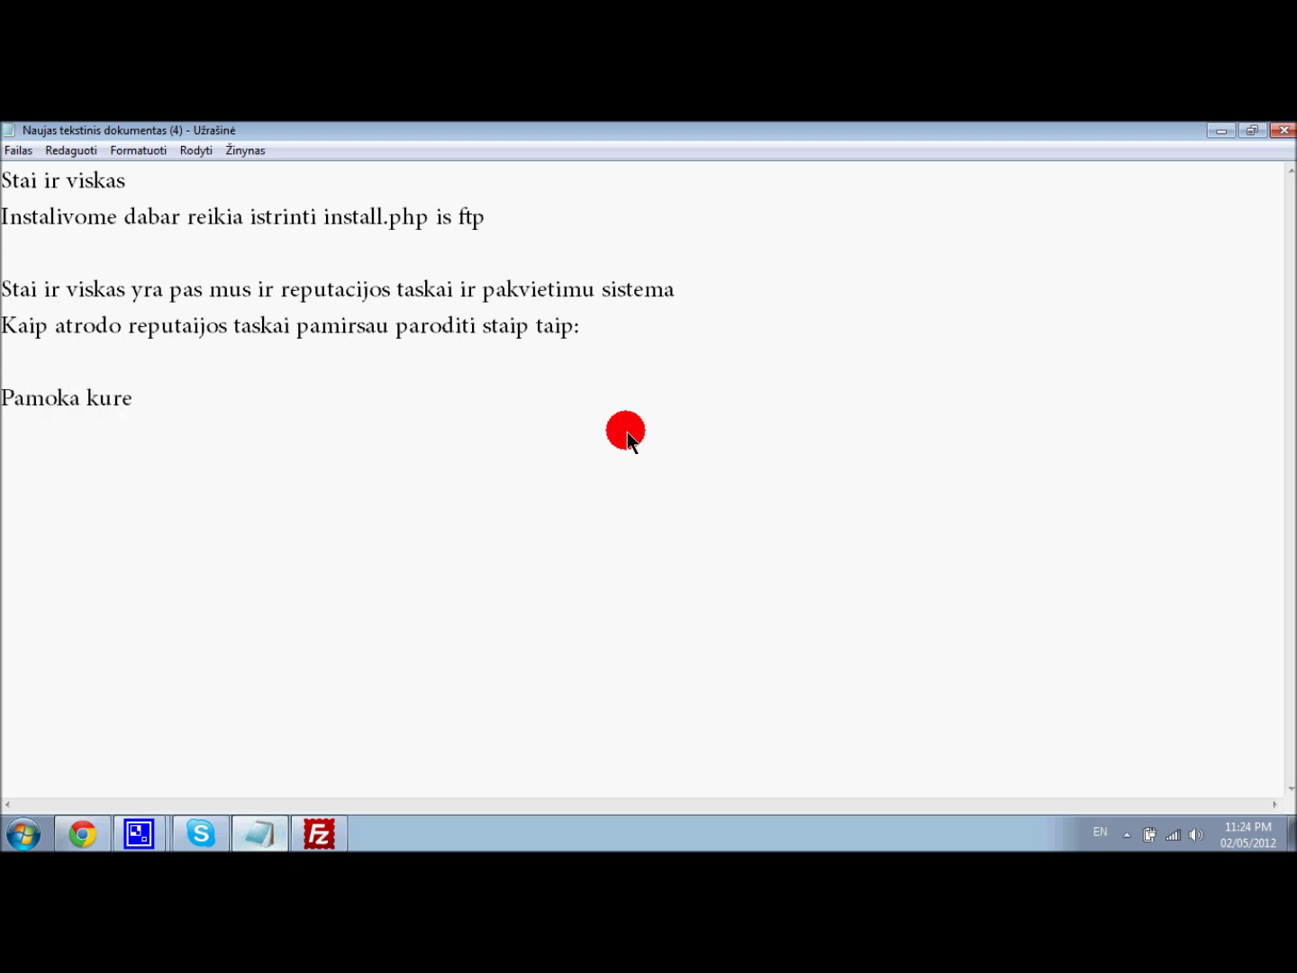
text( I-PASLAUGA.EU)
key(Return)
text(Iki!)
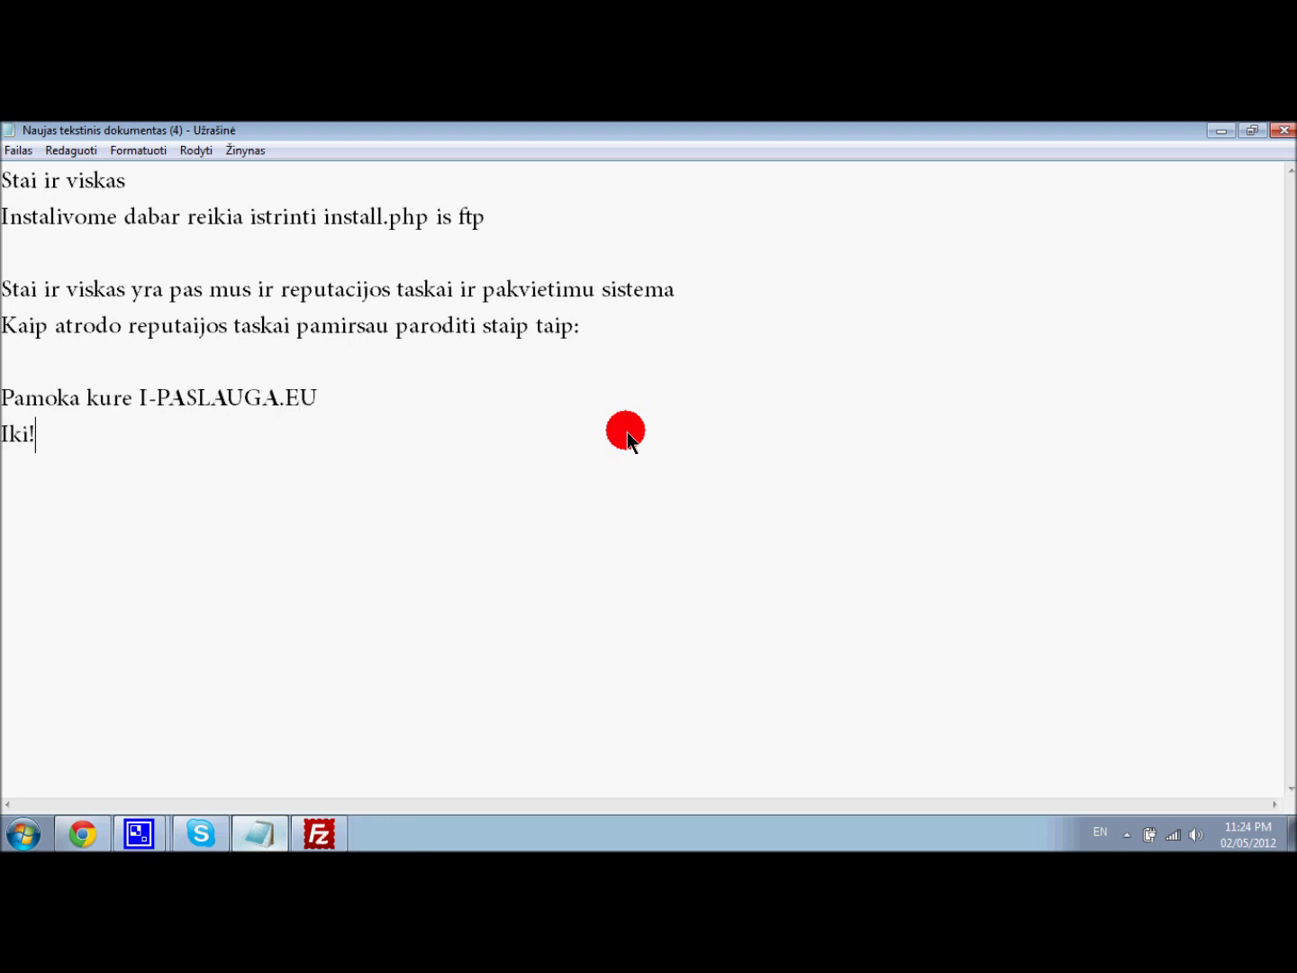
click(144, 831)
click(172, 743)
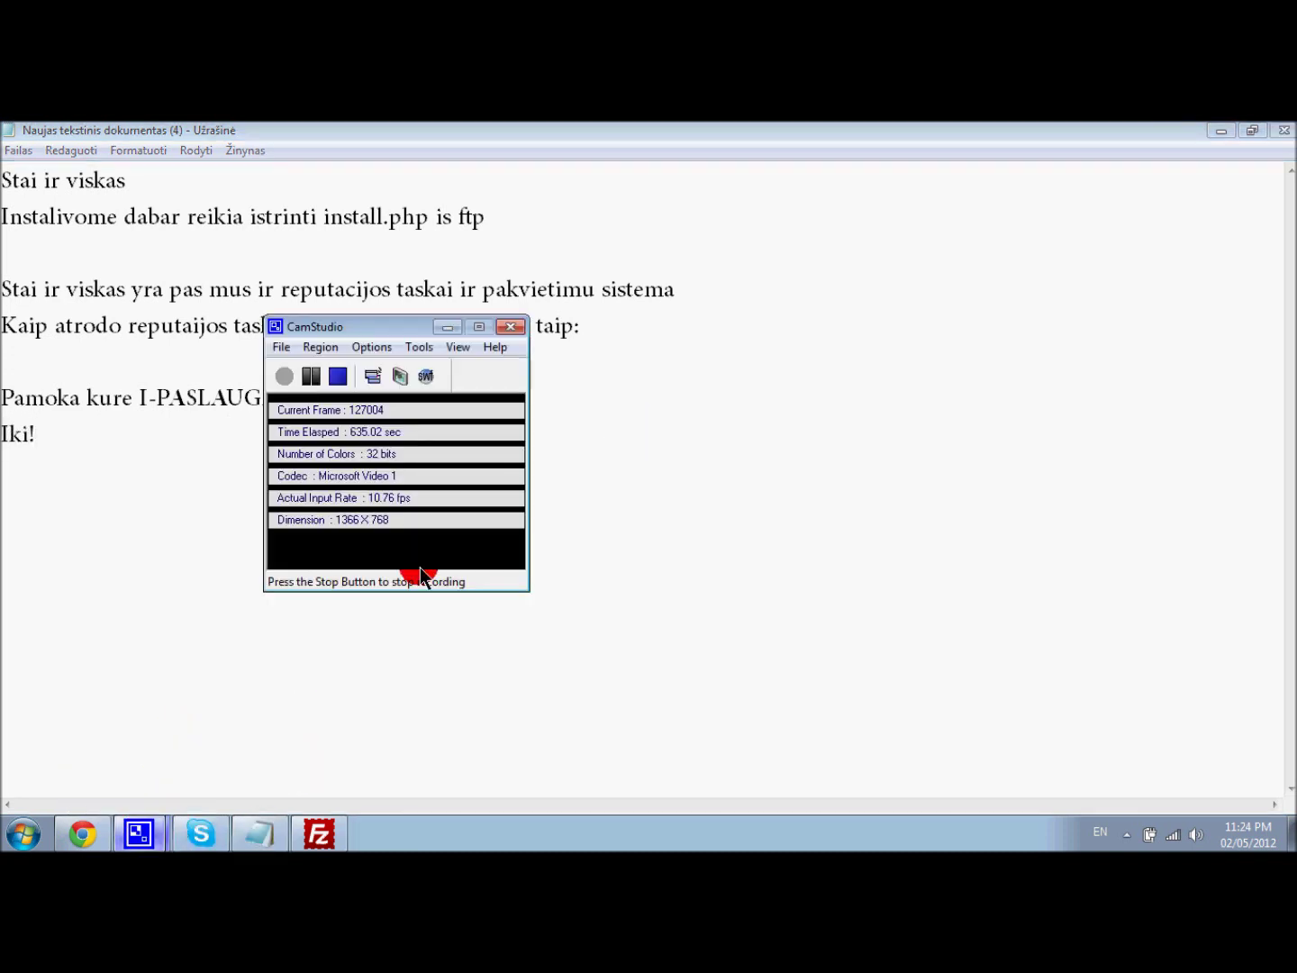